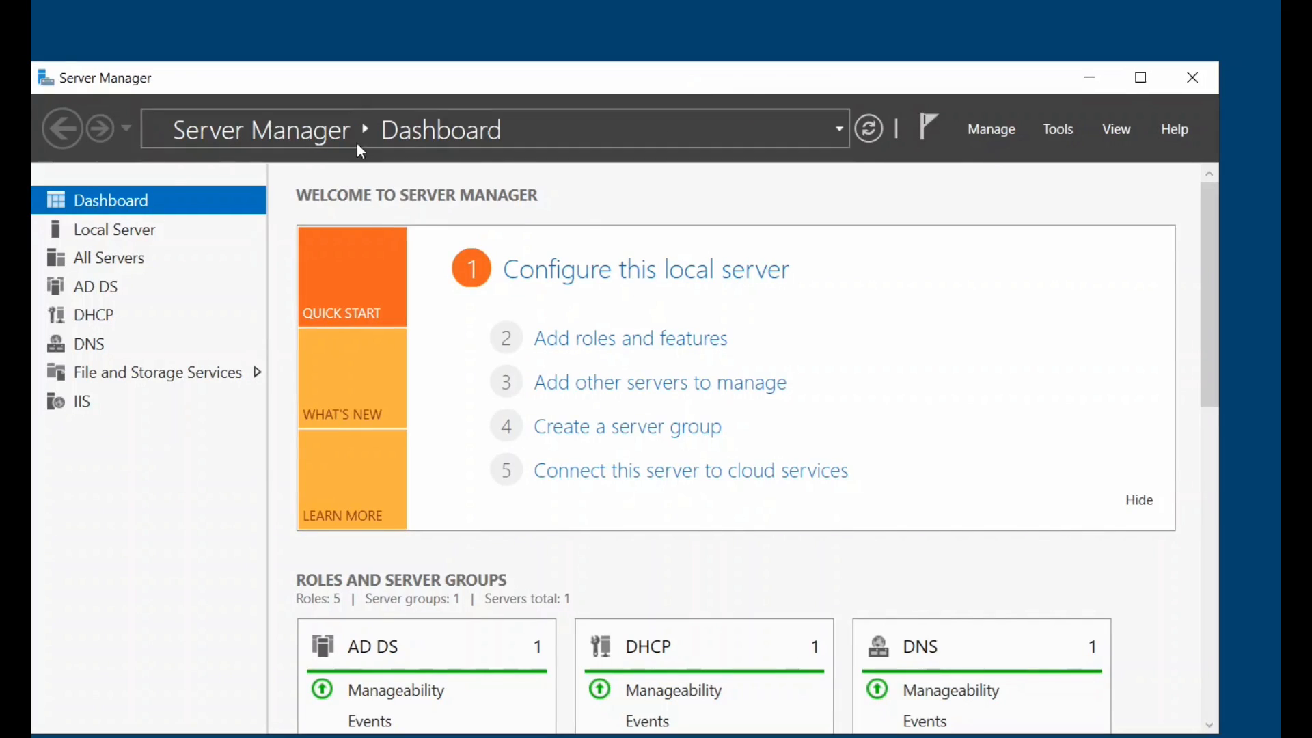
Launch Active Directory Users and Computers from Server Manager Tools, minimize Server Manager, and select technoconfig.com.
click(1068, 131)
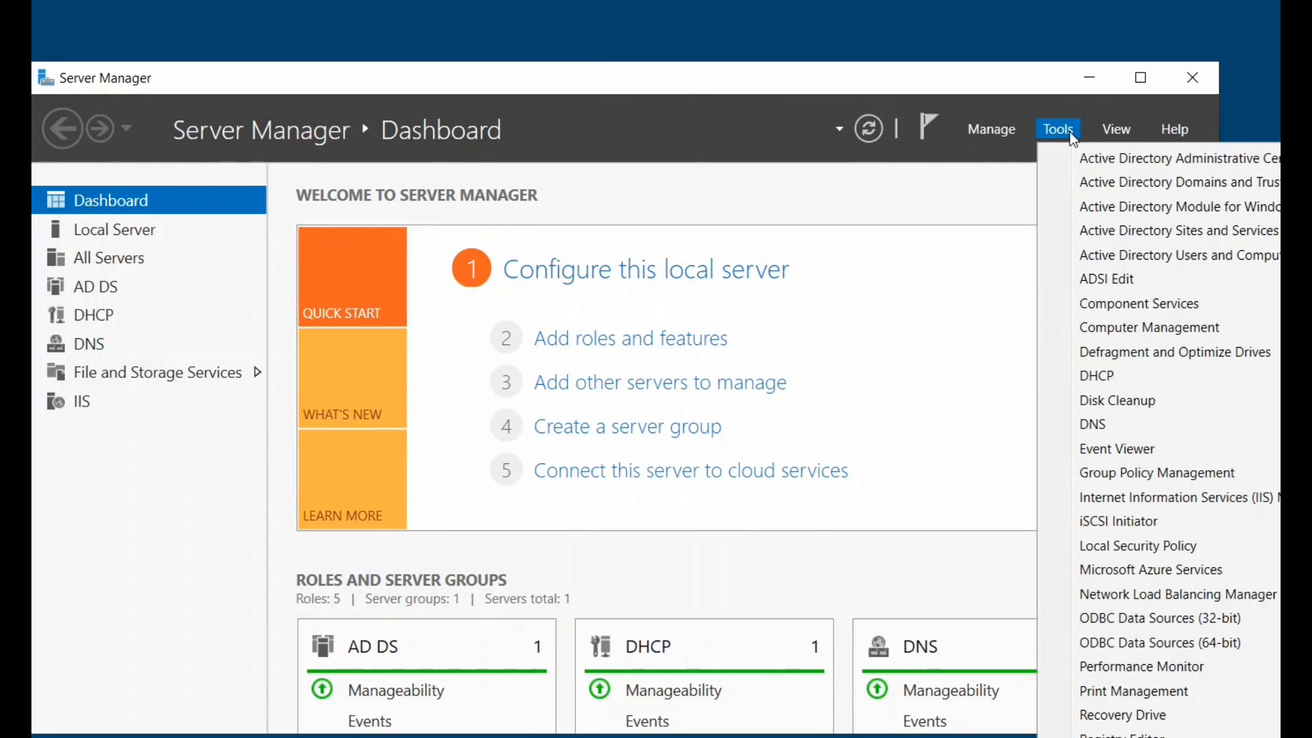
click(1126, 255)
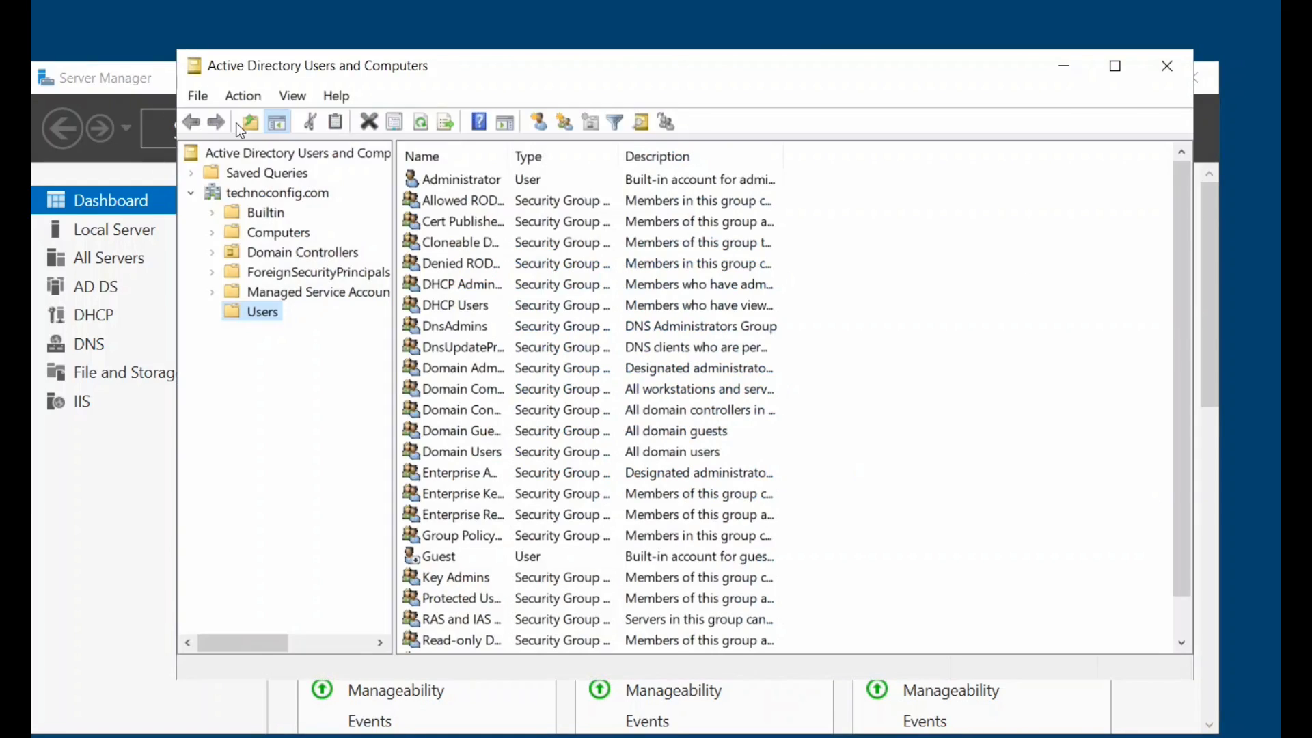
mouse_move(381, 67)
mouse_down()
mouse_move(347, 76)
mouse_move(364, 84)
mouse_up()
drag(962, 85, 947, 106)
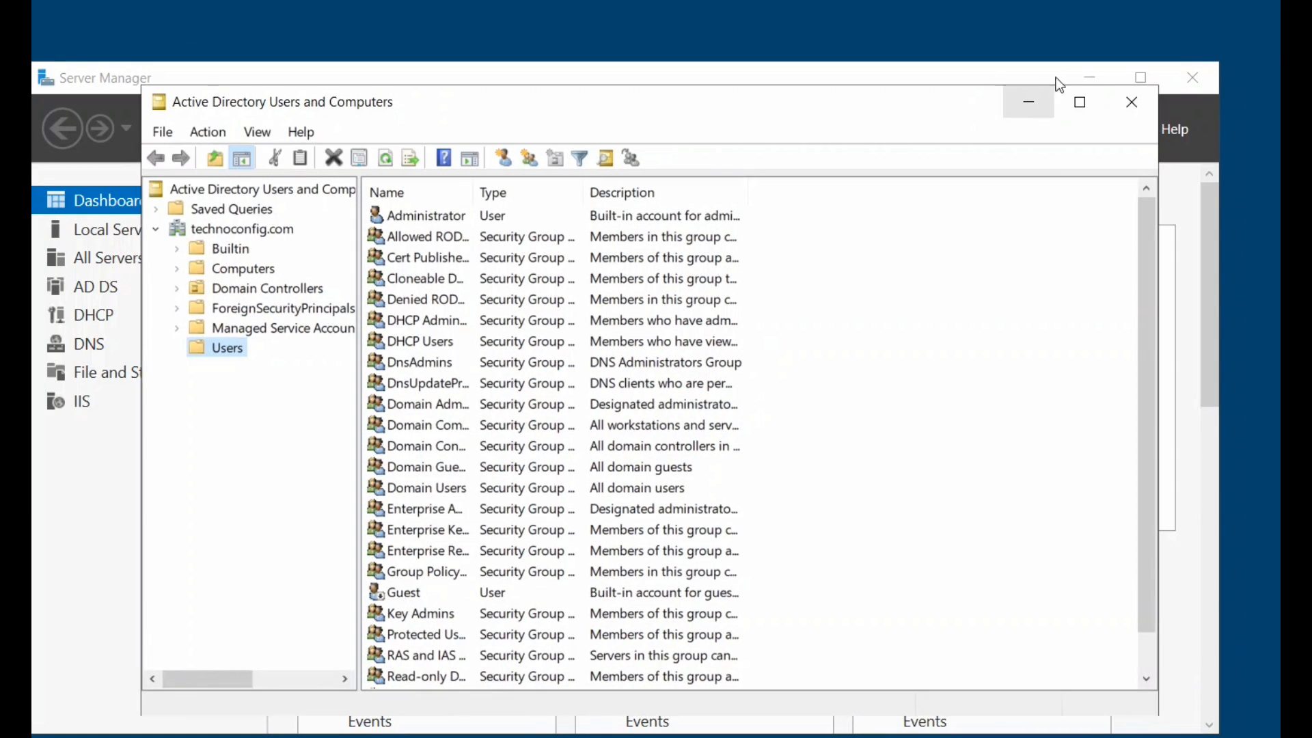
click(1091, 77)
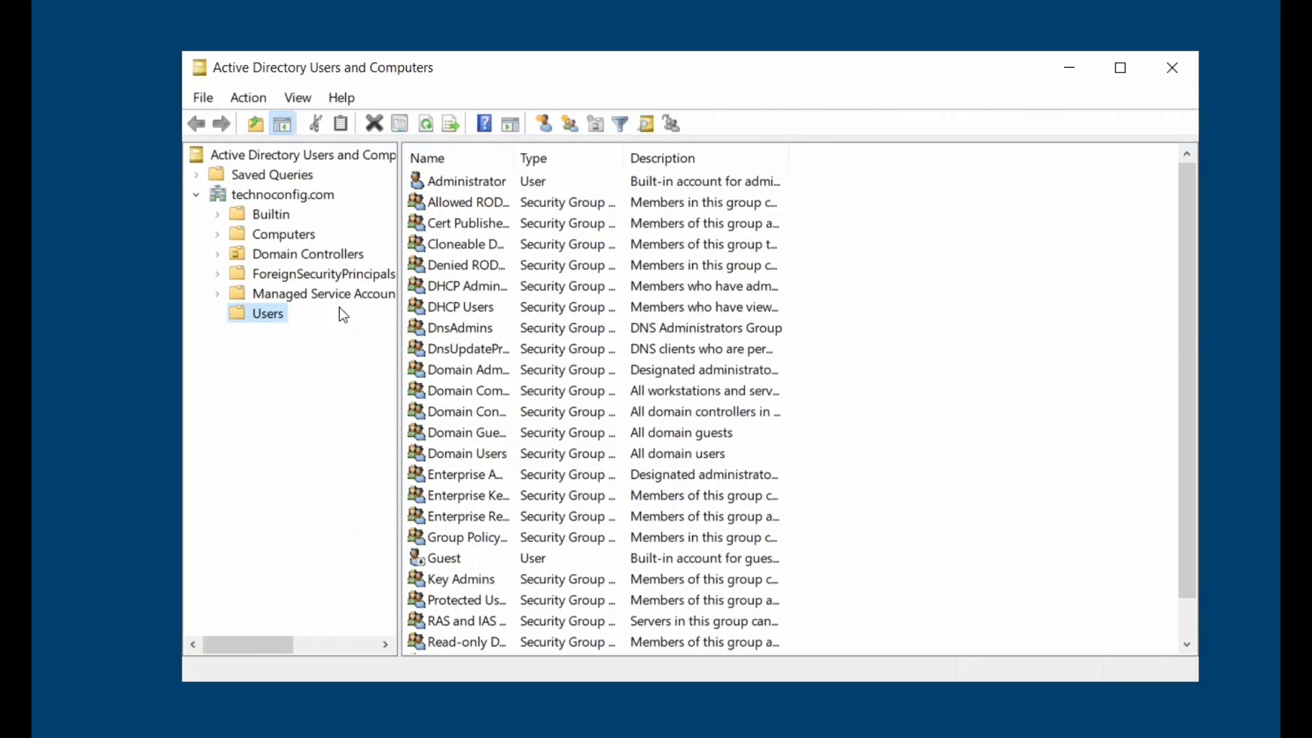
click(286, 198)
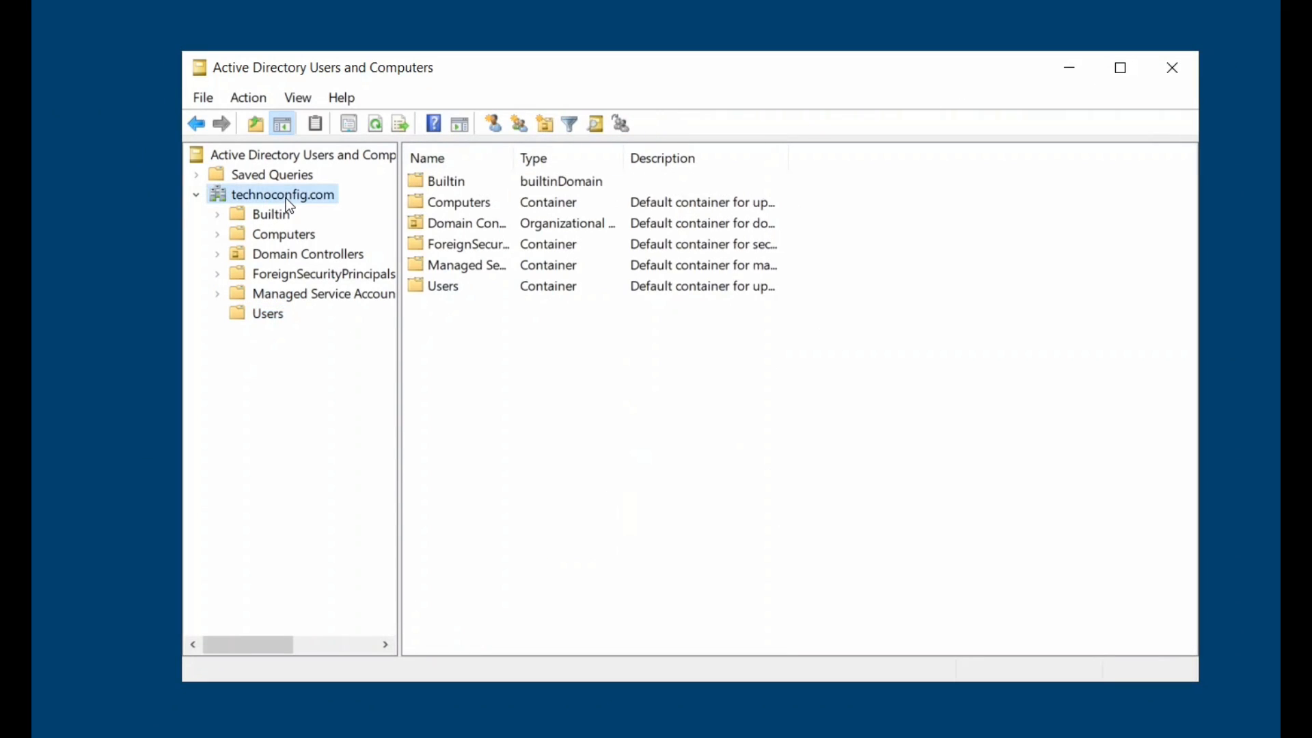
Create the sales user's account in Users, with a password that needn't change at next logon.
click(270, 317)
right_click(247, 313)
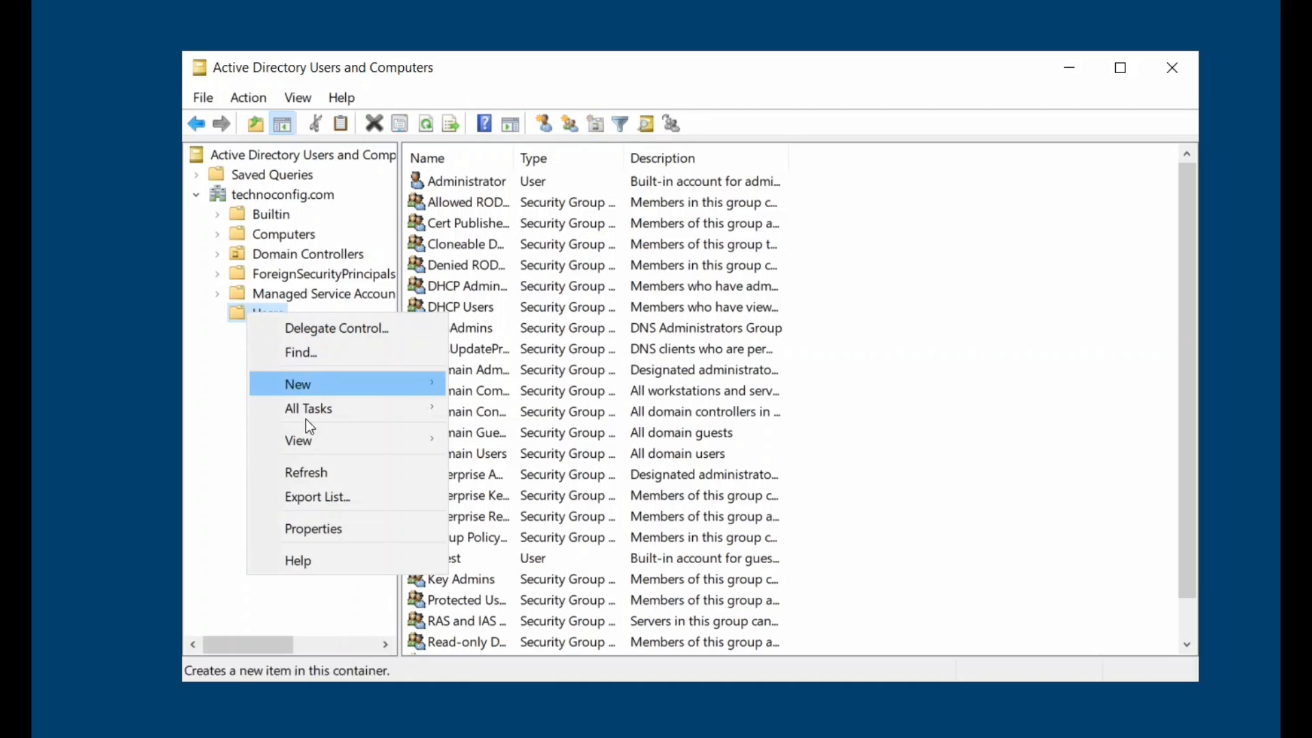
mouse_move(309, 384)
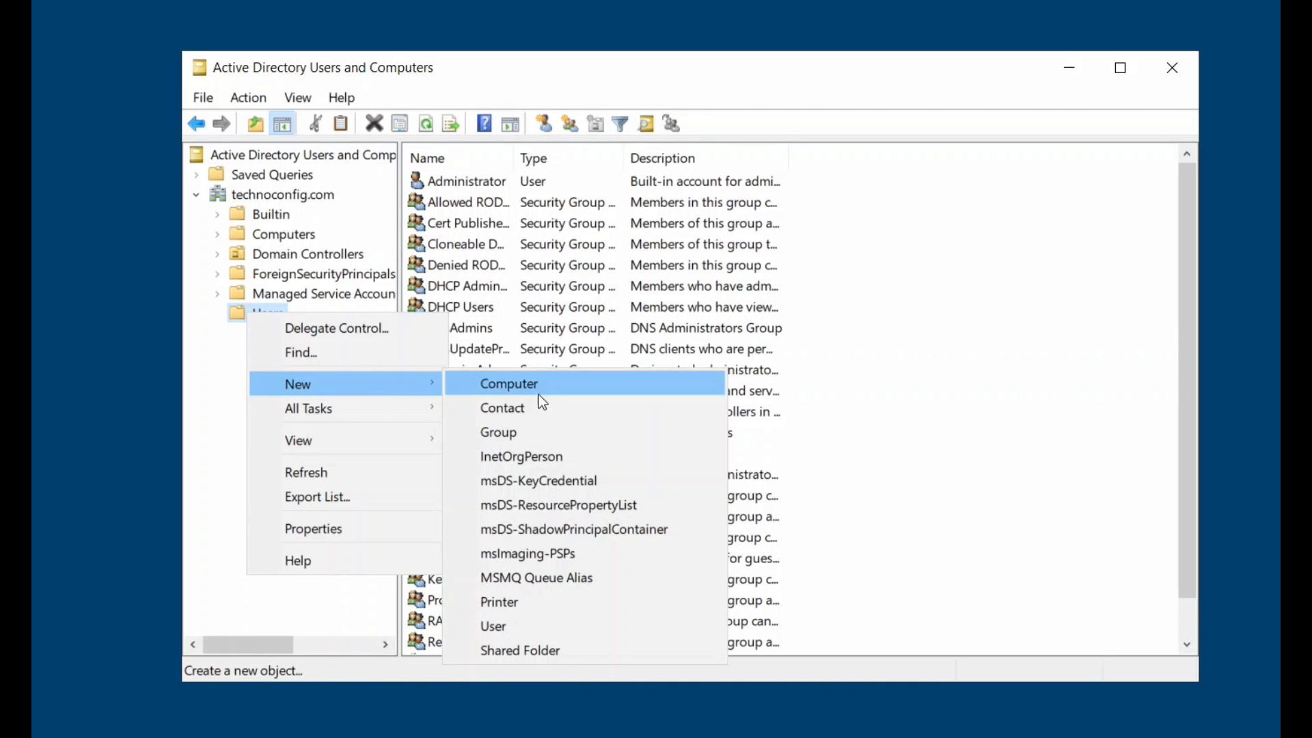
click(506, 627)
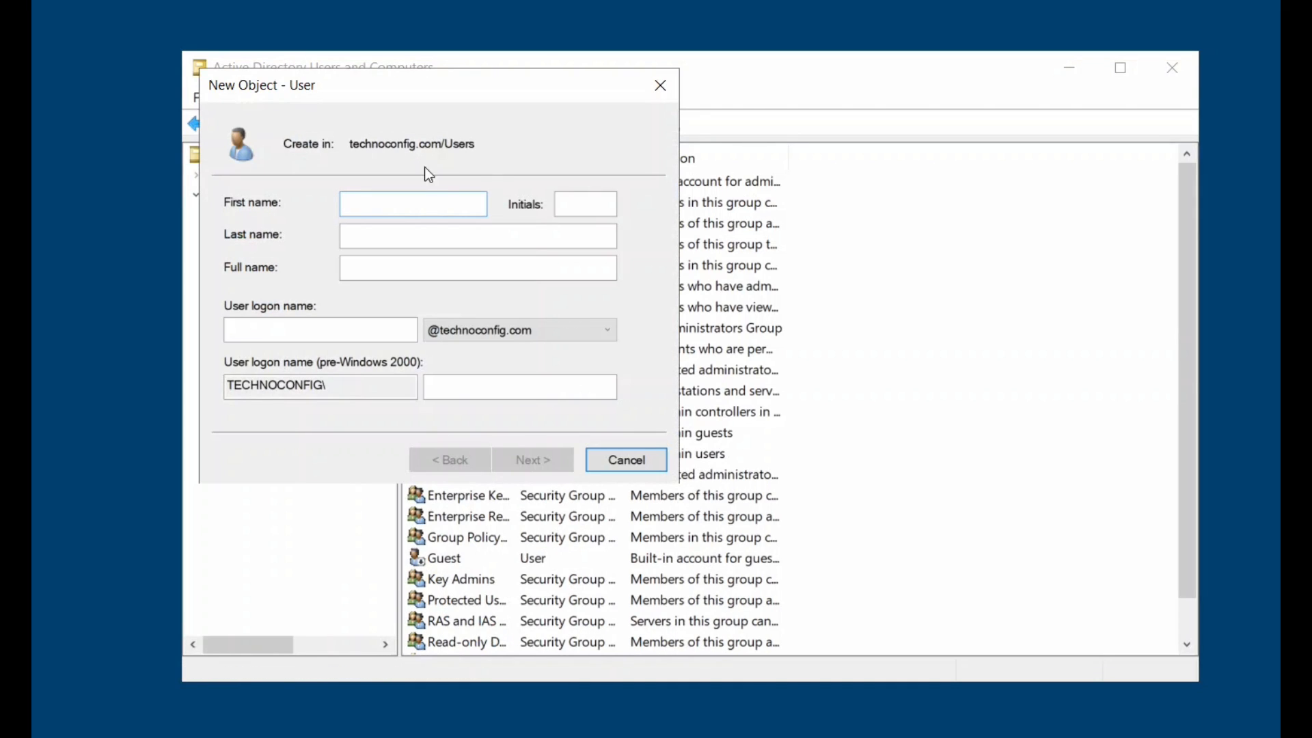
text(Kevin)
click(321, 330)
text(Kevin)
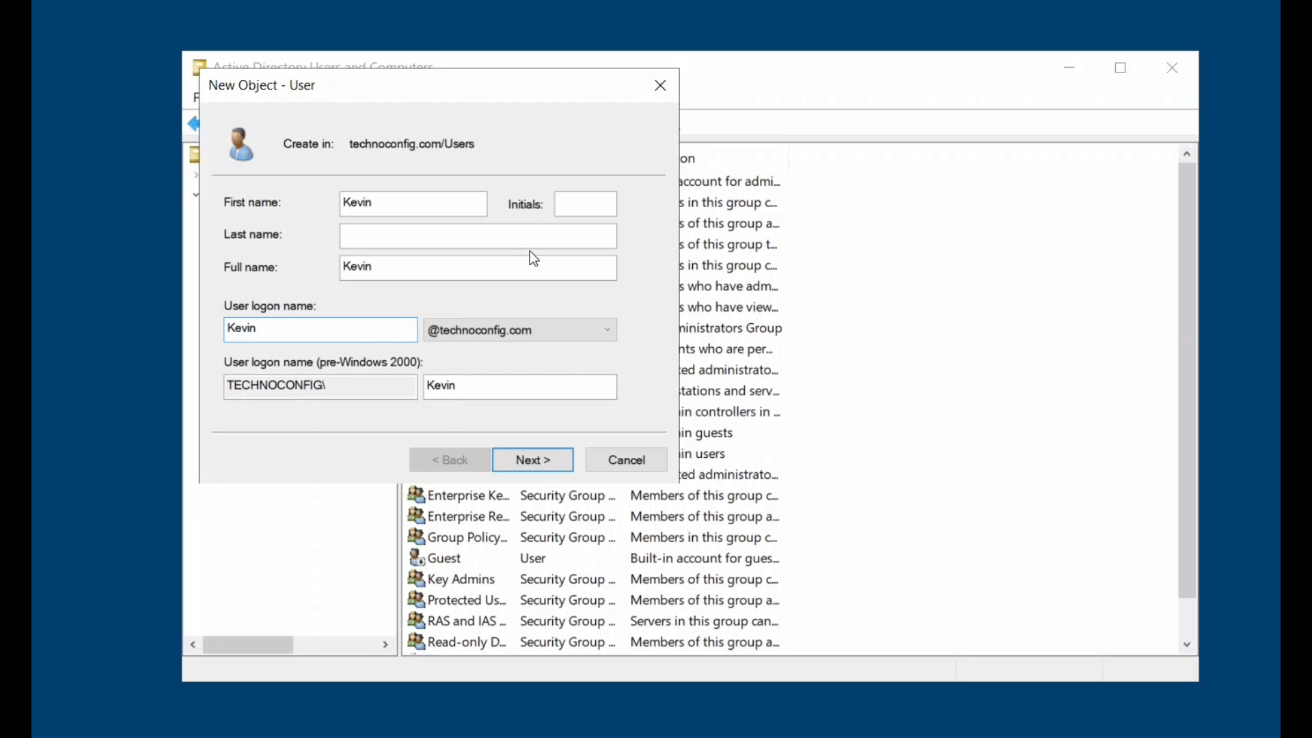
click(545, 459)
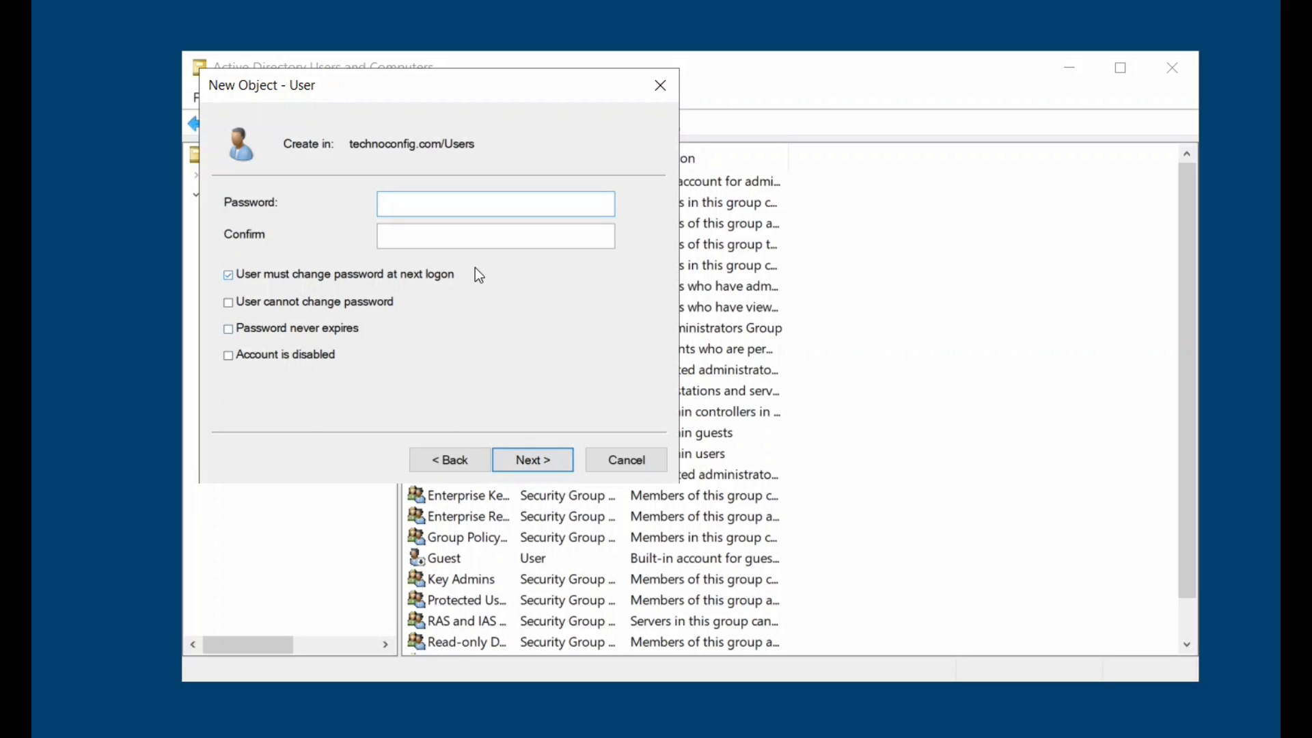
click(229, 277)
click(381, 203)
text(•••••••••)
click(391, 245)
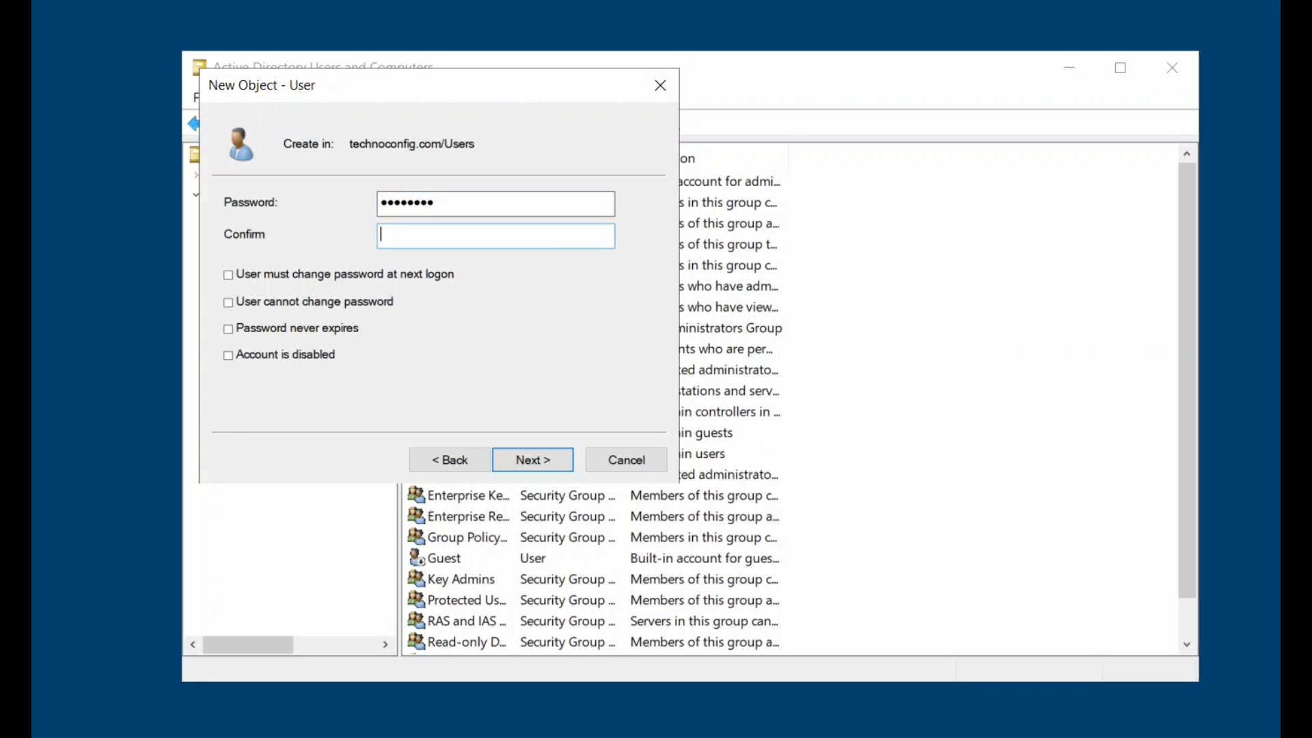
text(•••••••••)
click(542, 456)
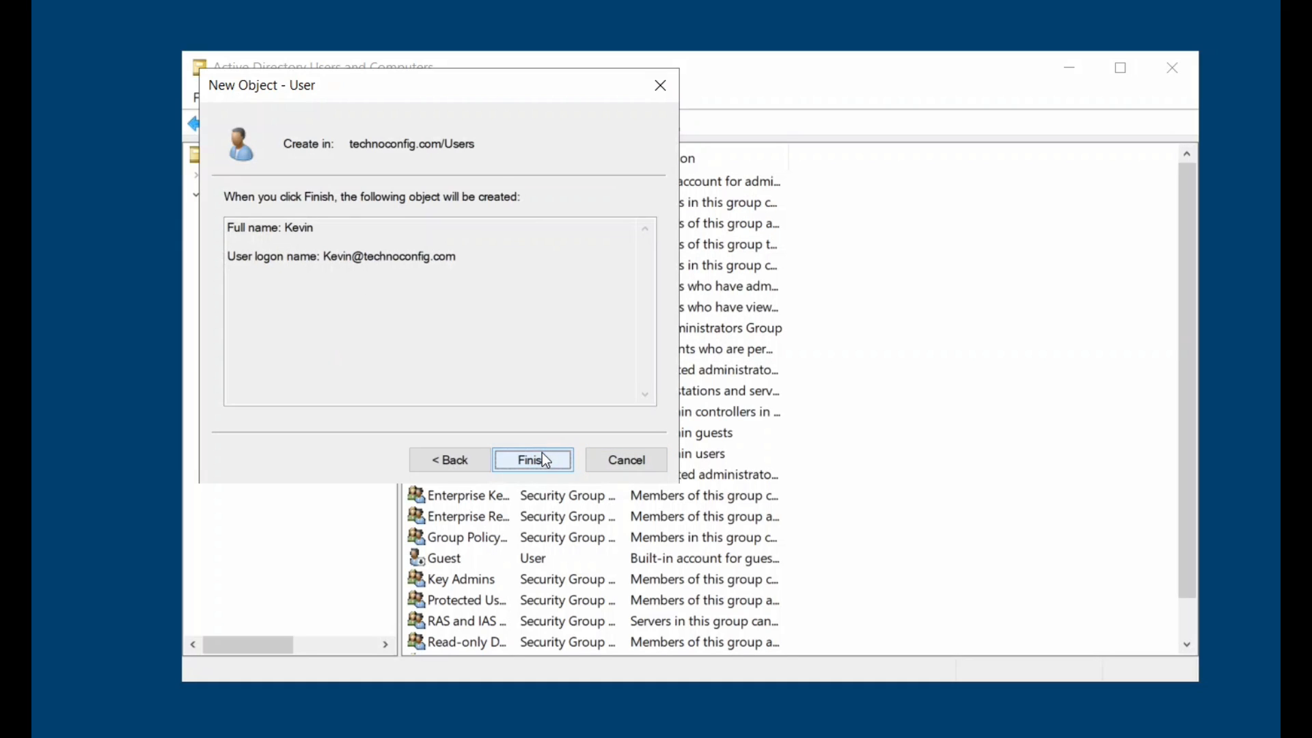
click(542, 461)
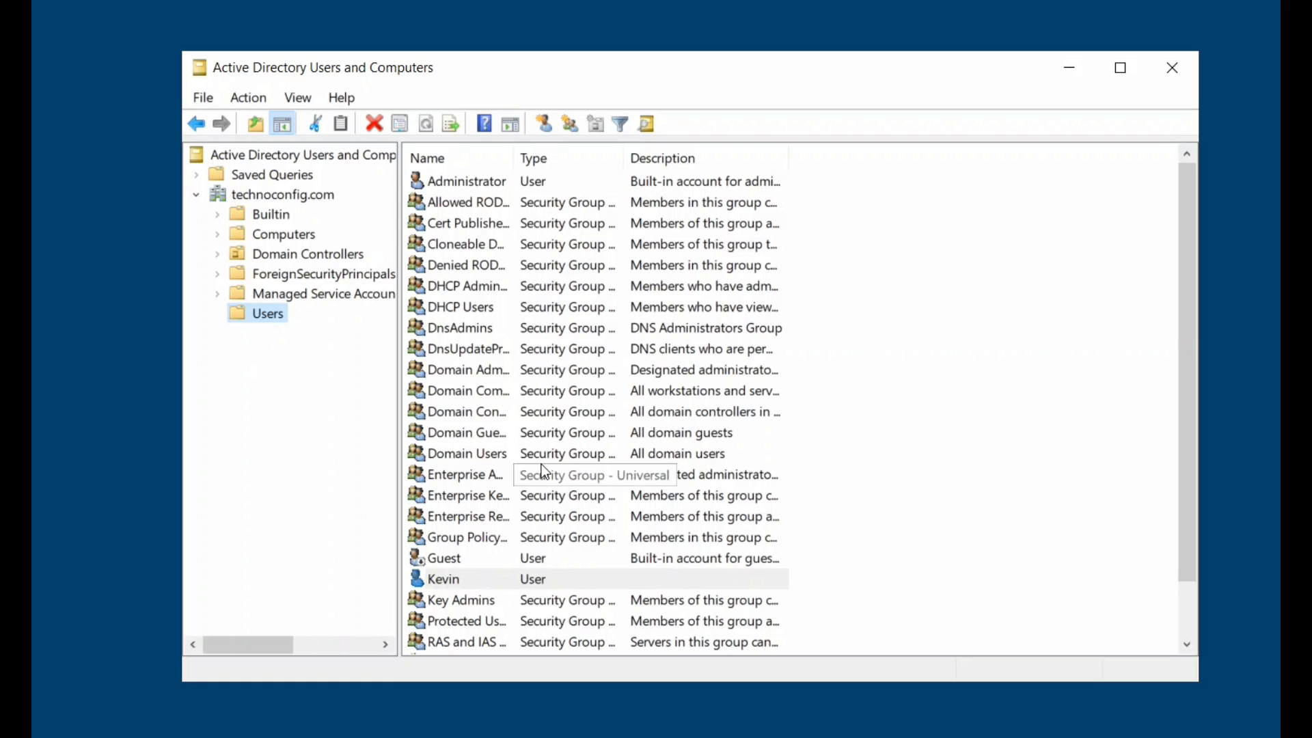
Set the new user's account description to 'Sales Dept'.
click(514, 578)
right_click(517, 582)
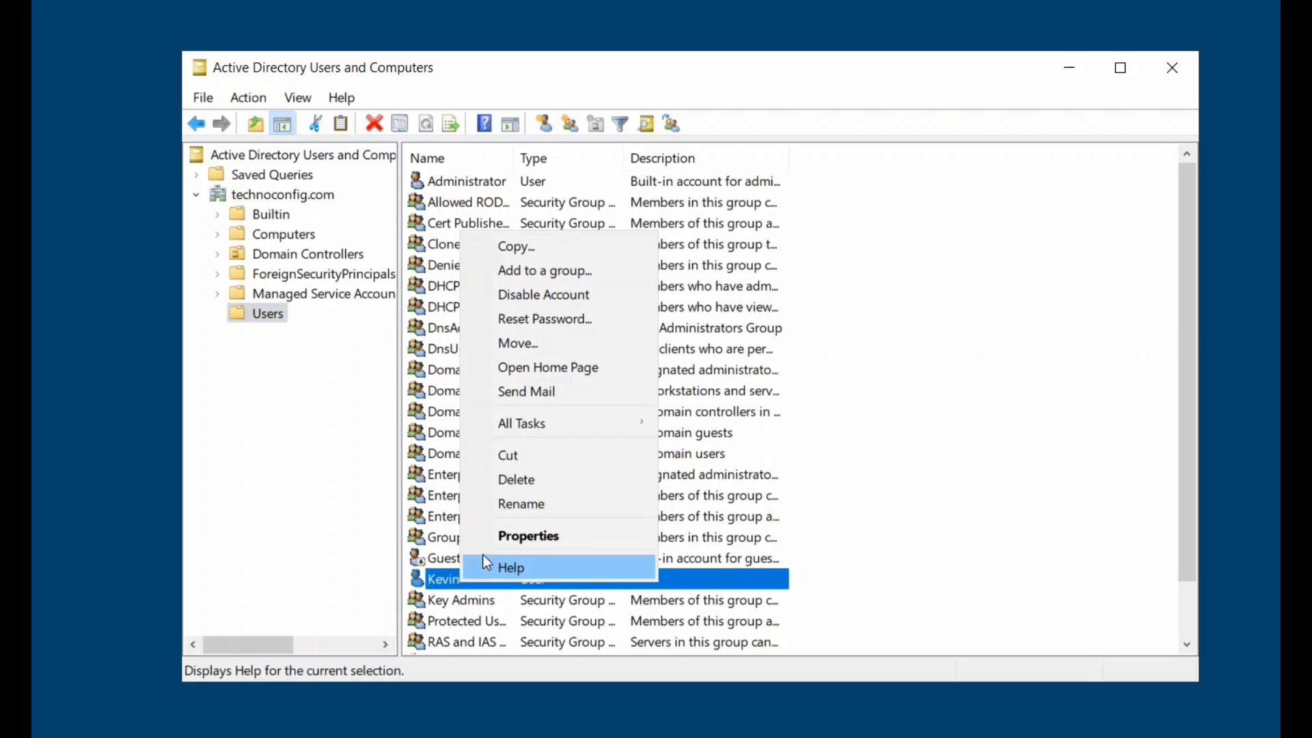
click(529, 536)
click(643, 361)
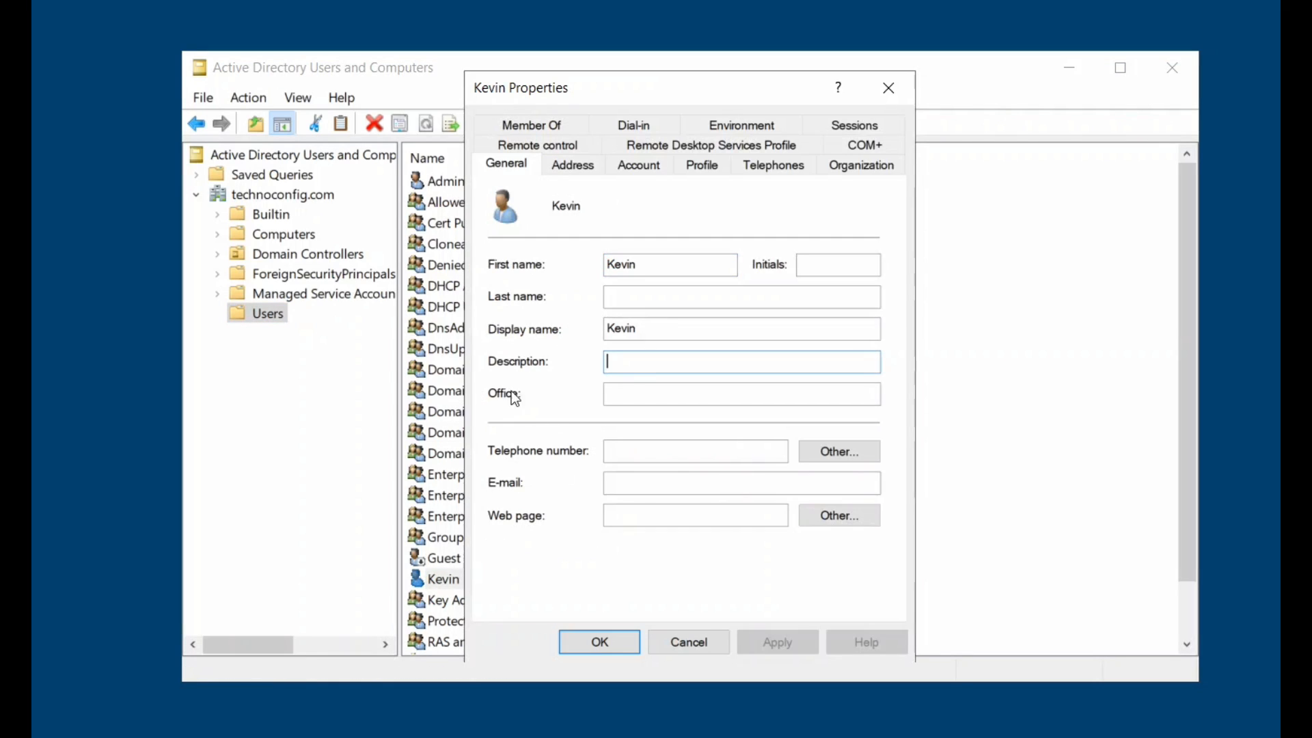
text(Sales)
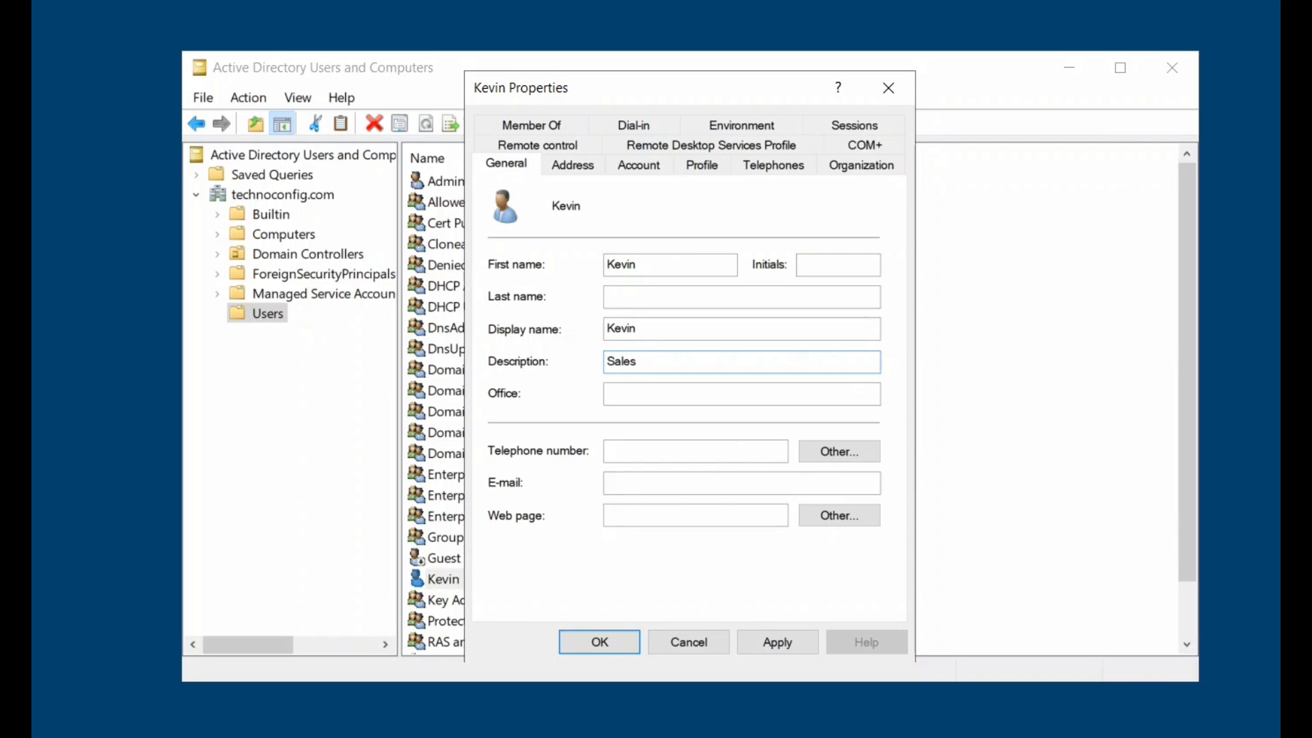
text( Dept)
click(600, 643)
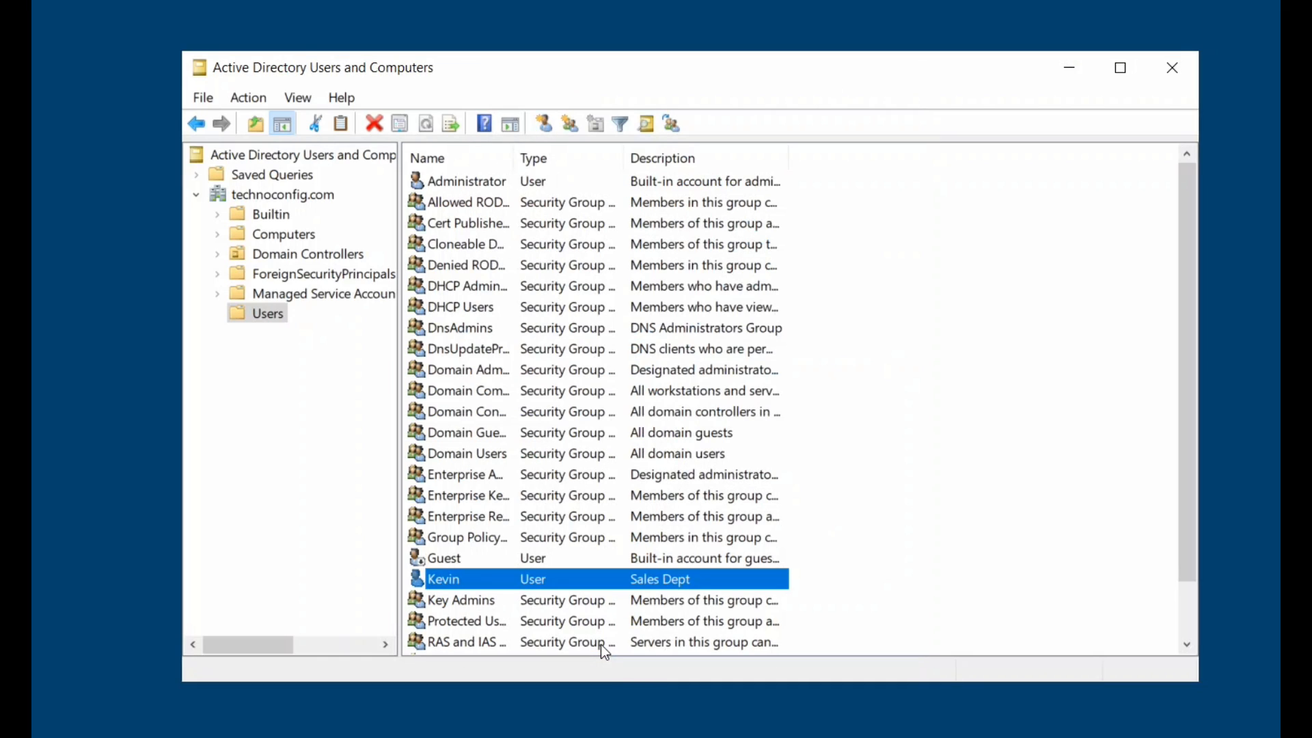
Start a second new user in Users, entering the HR assistant's first and logon names.
right_click(916, 307)
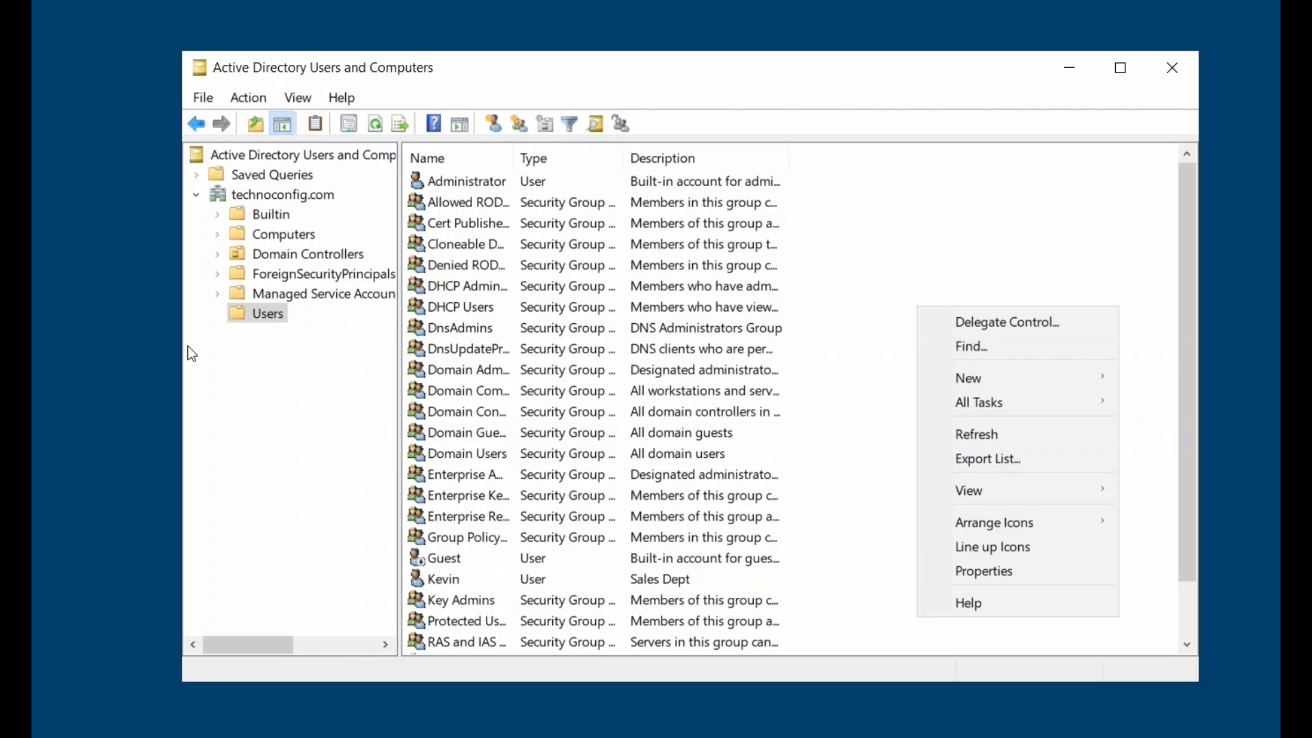
right_click(248, 316)
mouse_move(329, 384)
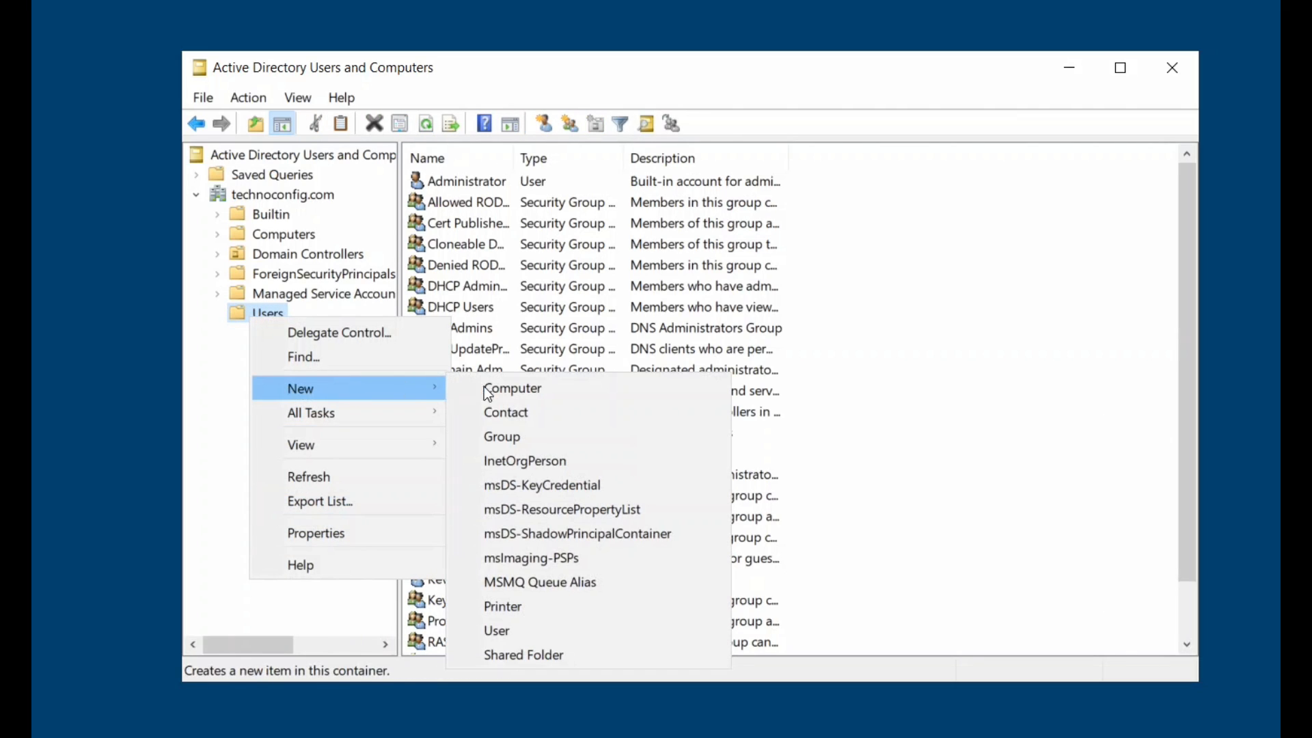
click(514, 632)
drag(508, 107, 738, 180)
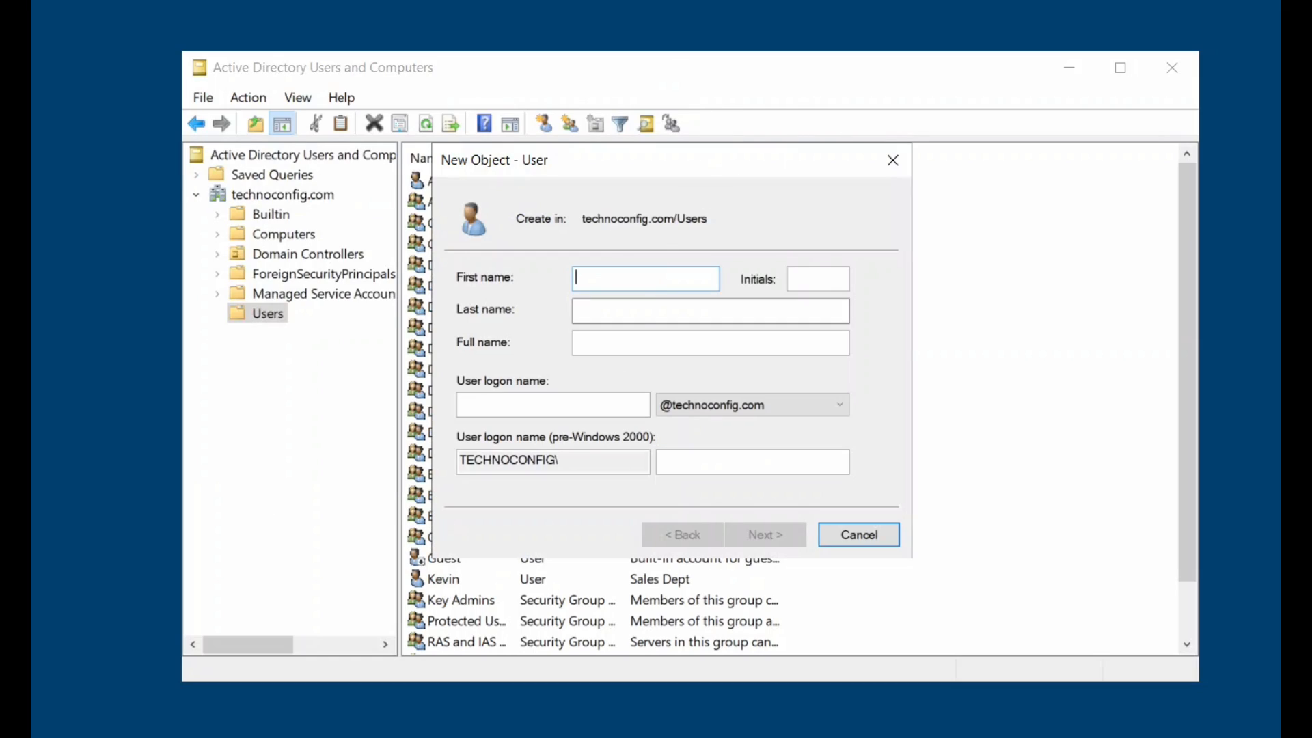
text(Sarah)
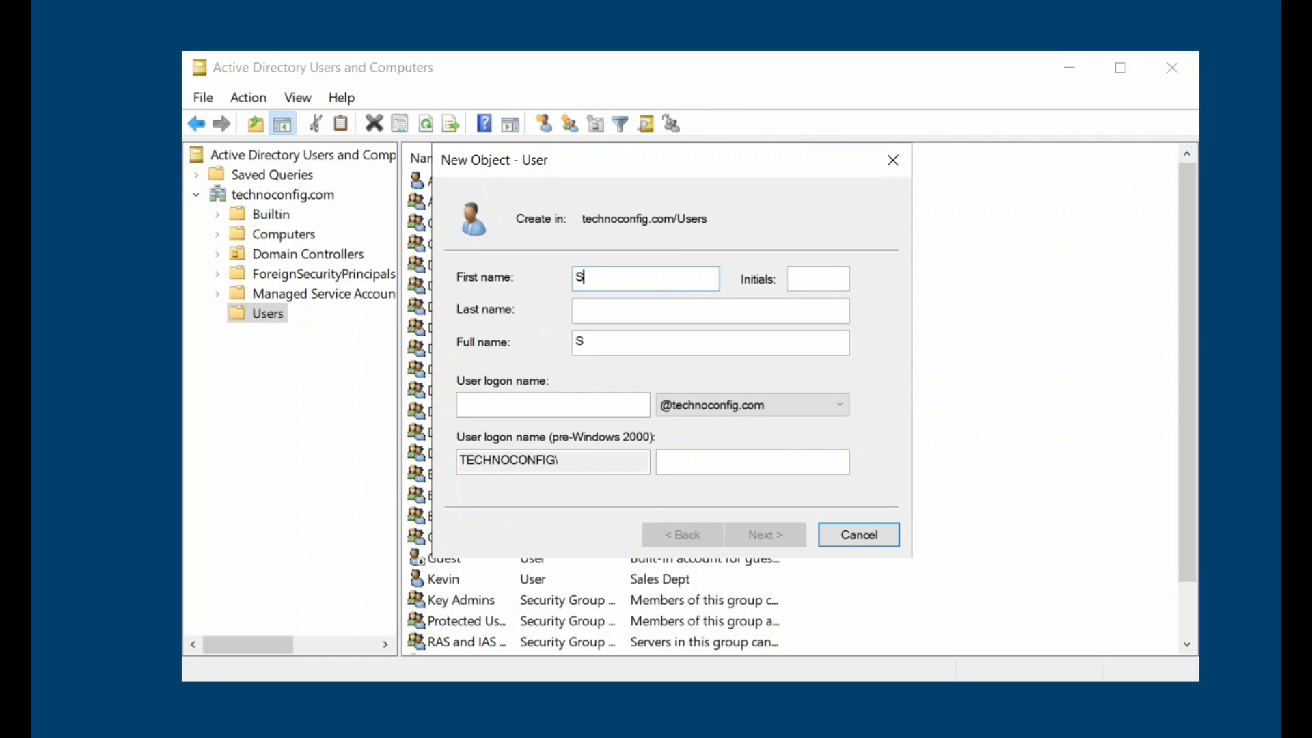
click(553, 405)
text(Sarah)
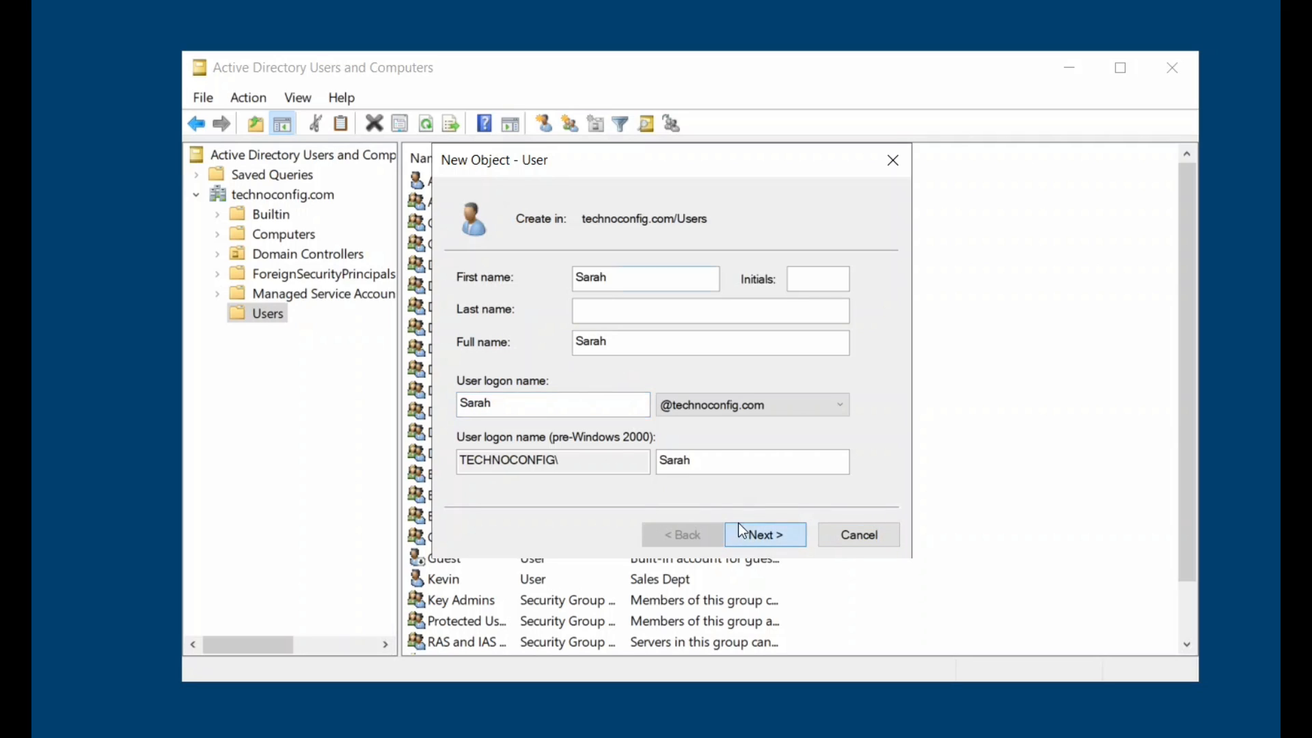
click(755, 536)
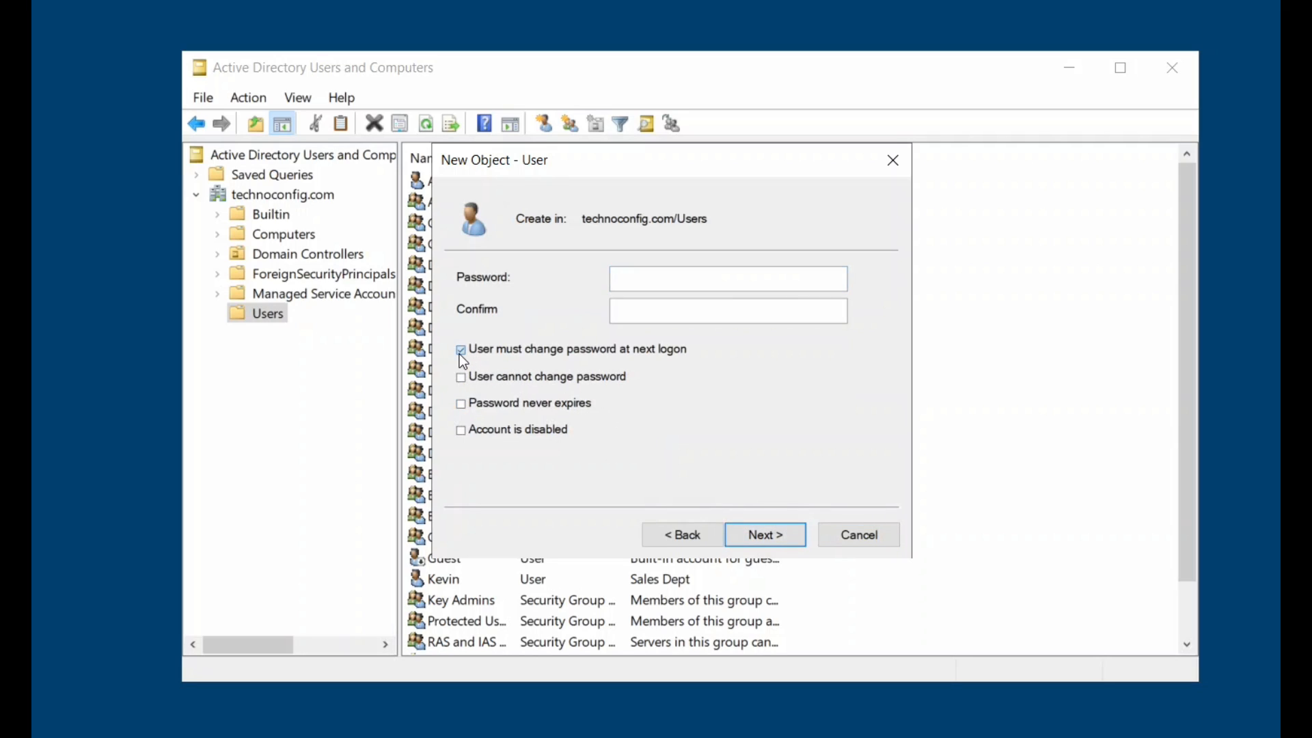
Set and confirm a password, keeping the next-logon password change, and finish the account.
key(Caps_Lock)
text(•••••••••)
key(Tab)
text(•••••••••)
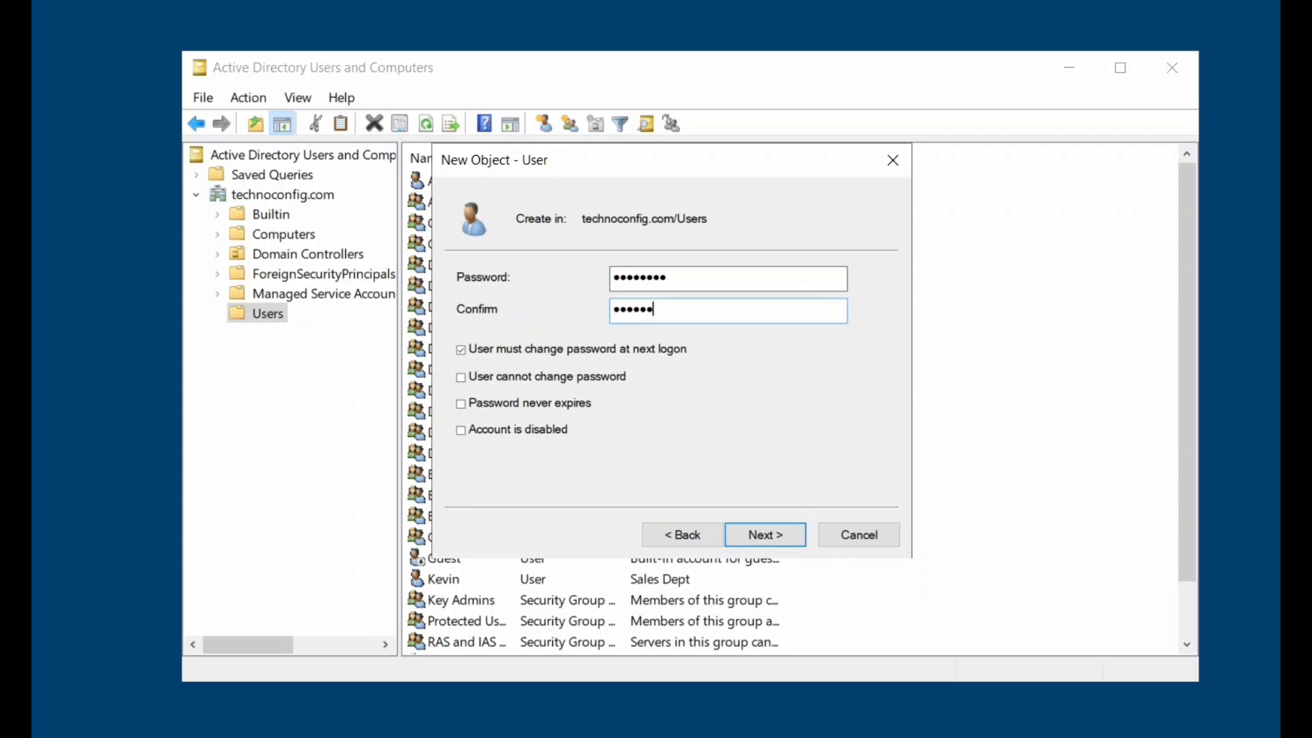
click(771, 537)
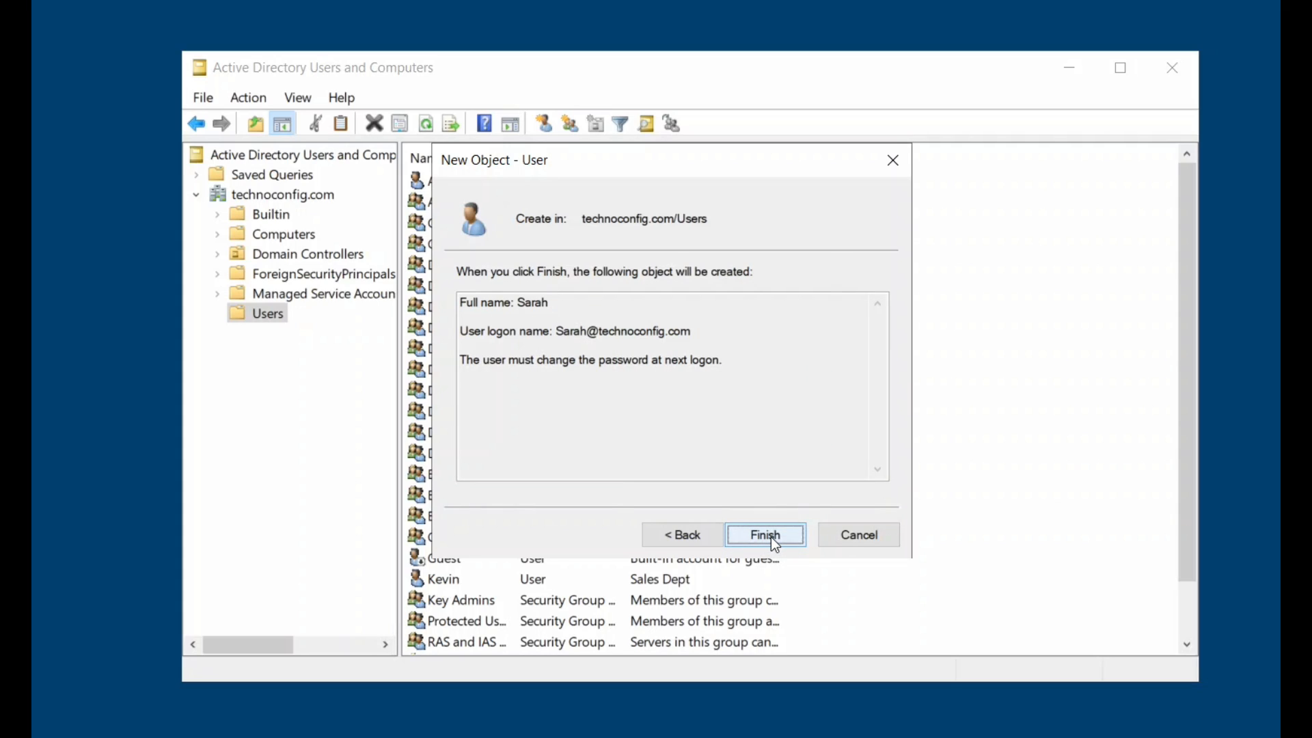
click(742, 531)
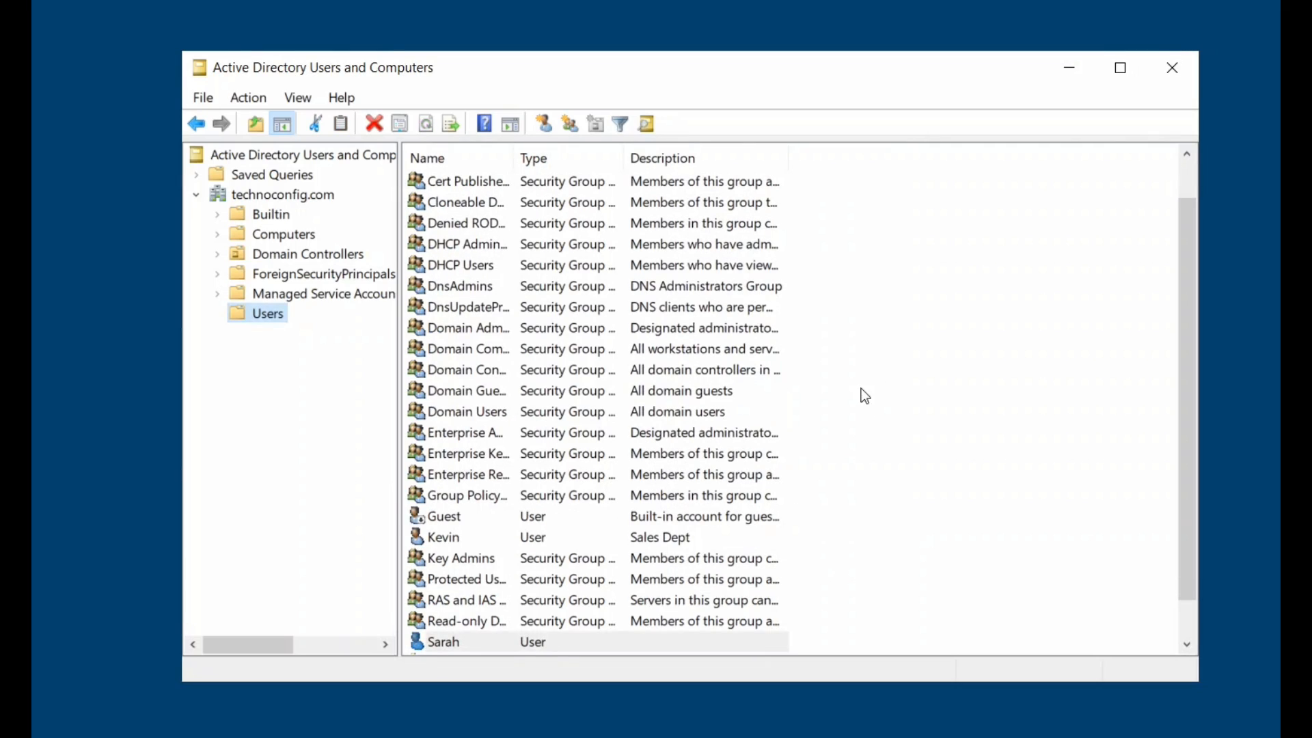
Start a third new user in Users, entering the HR manager's first and logon names.
right_click(273, 315)
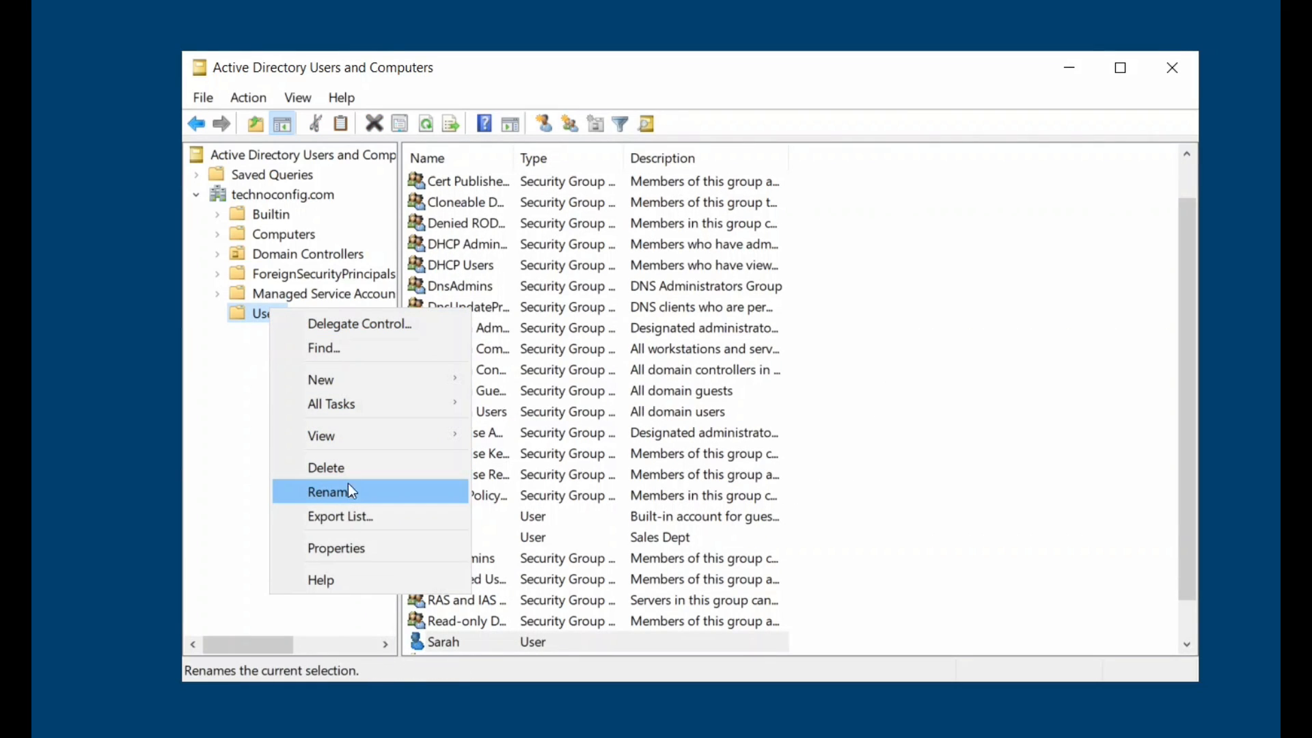
mouse_move(338, 375)
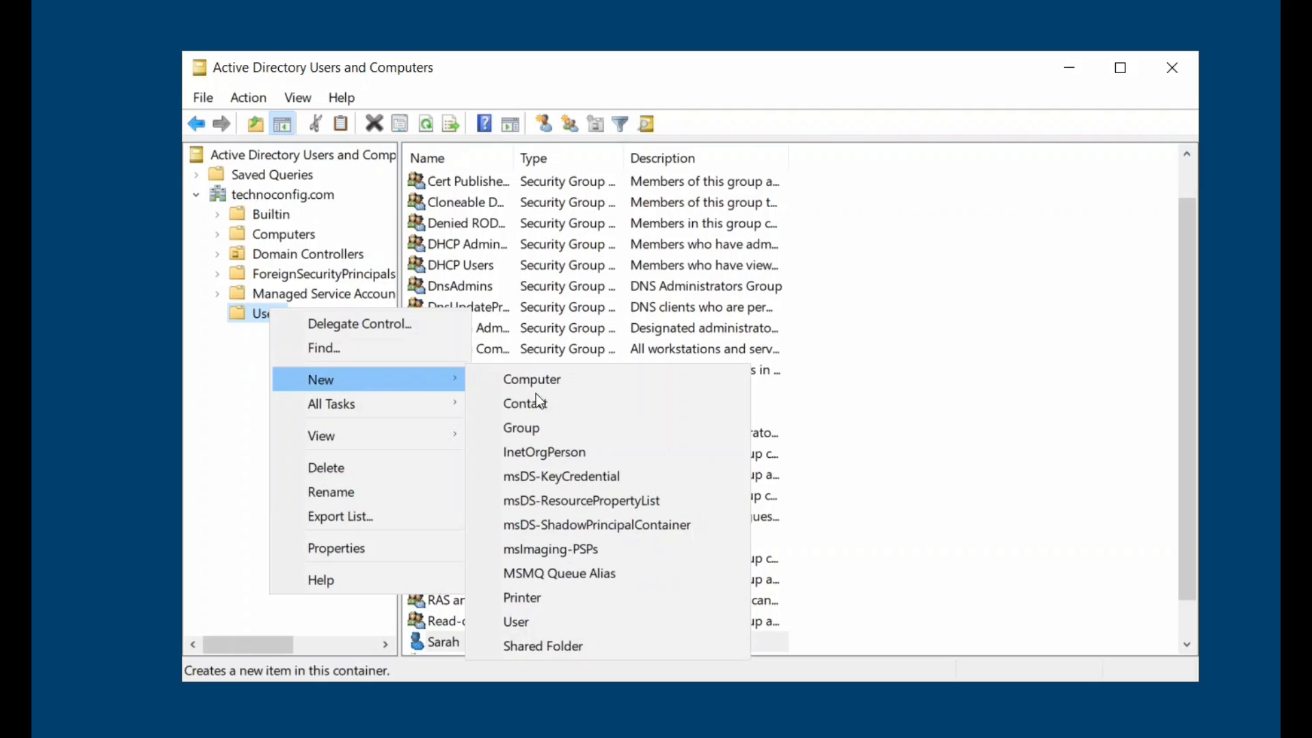
click(544, 619)
text(Vanessa)
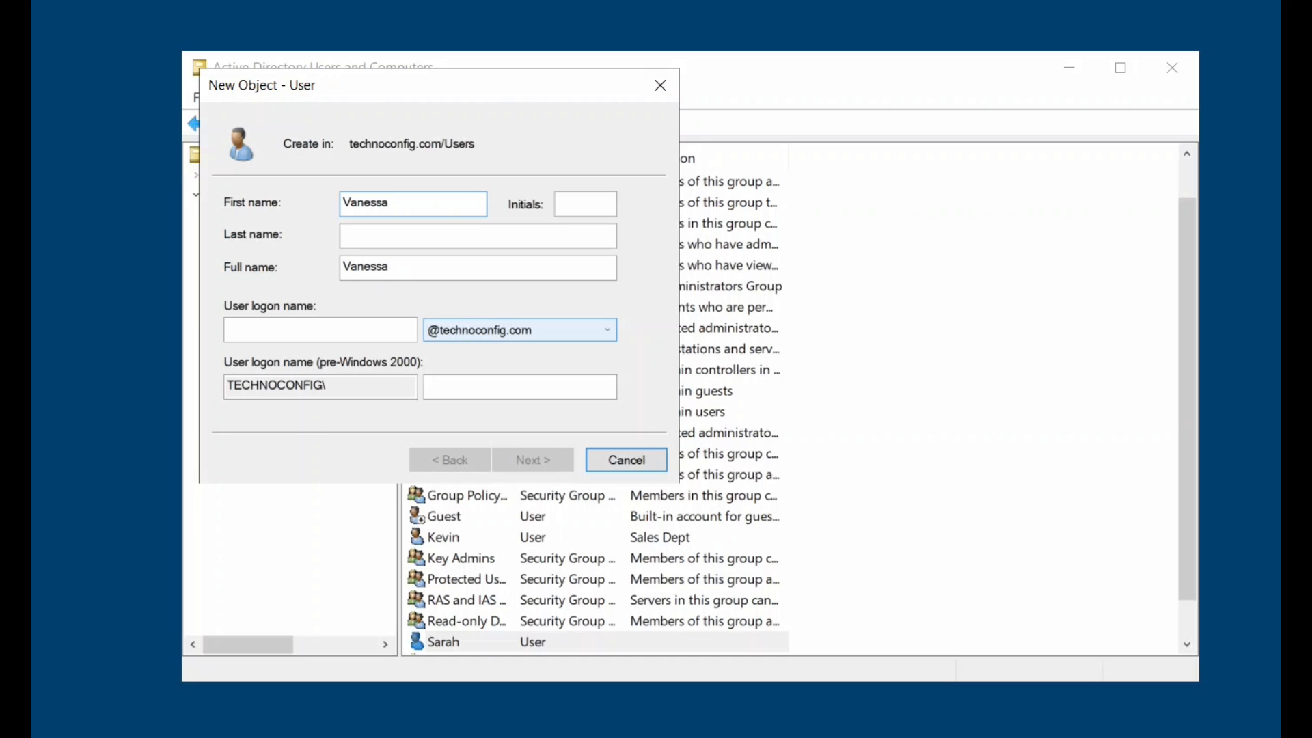
click(363, 330)
text(V)
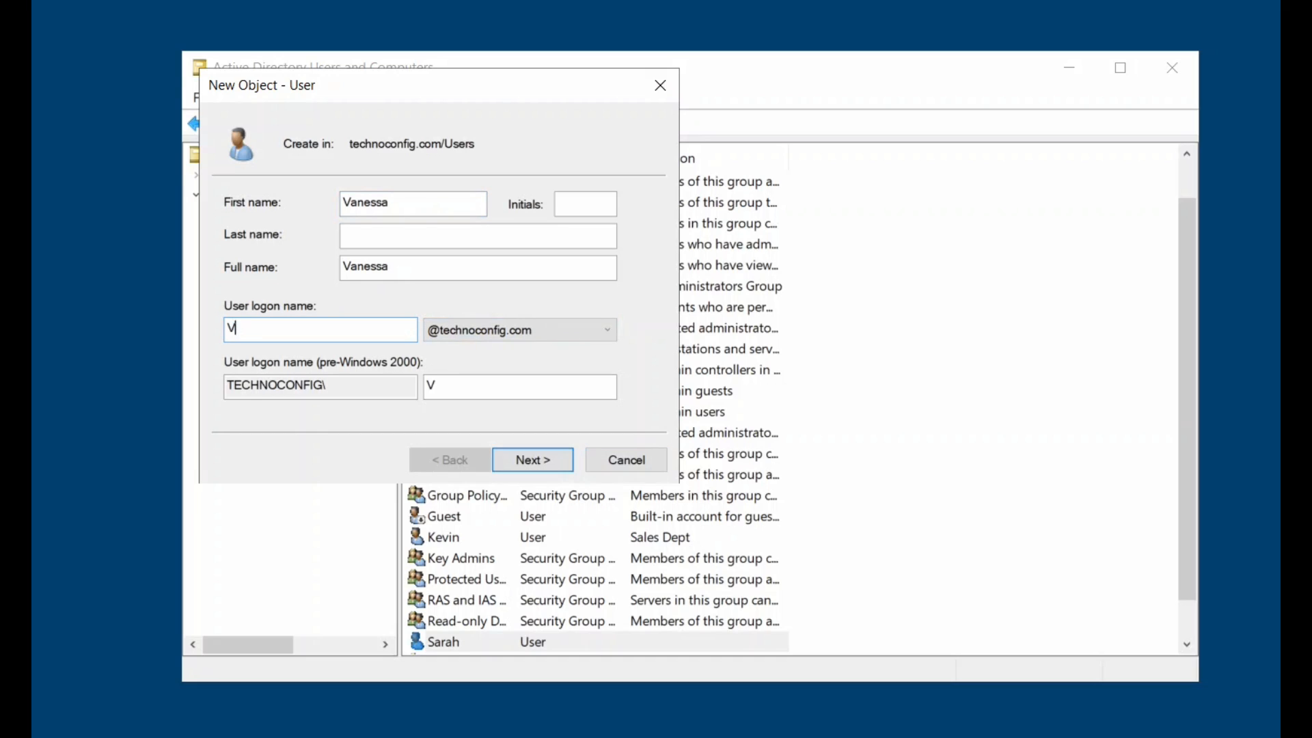
text(anessa)
click(551, 458)
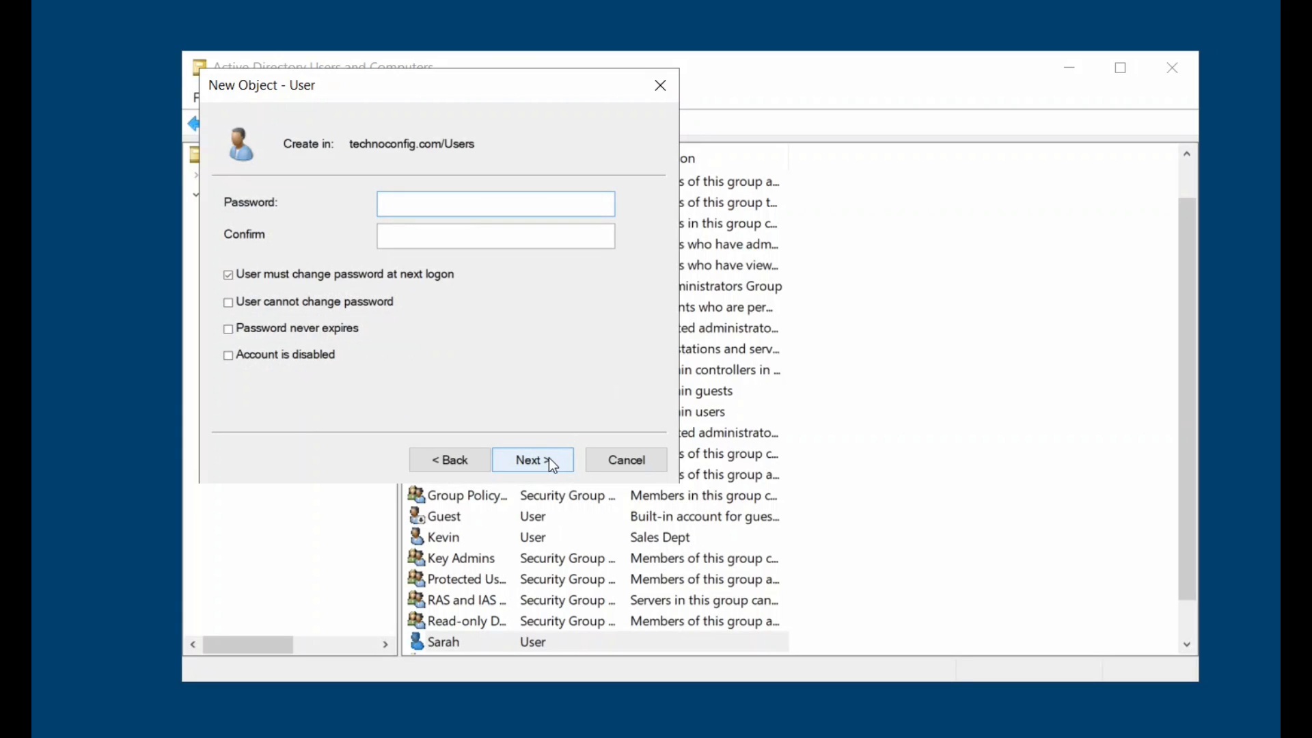
Set and confirm the password, clear the next-logon change requirement, and finish the account.
text(Password1)
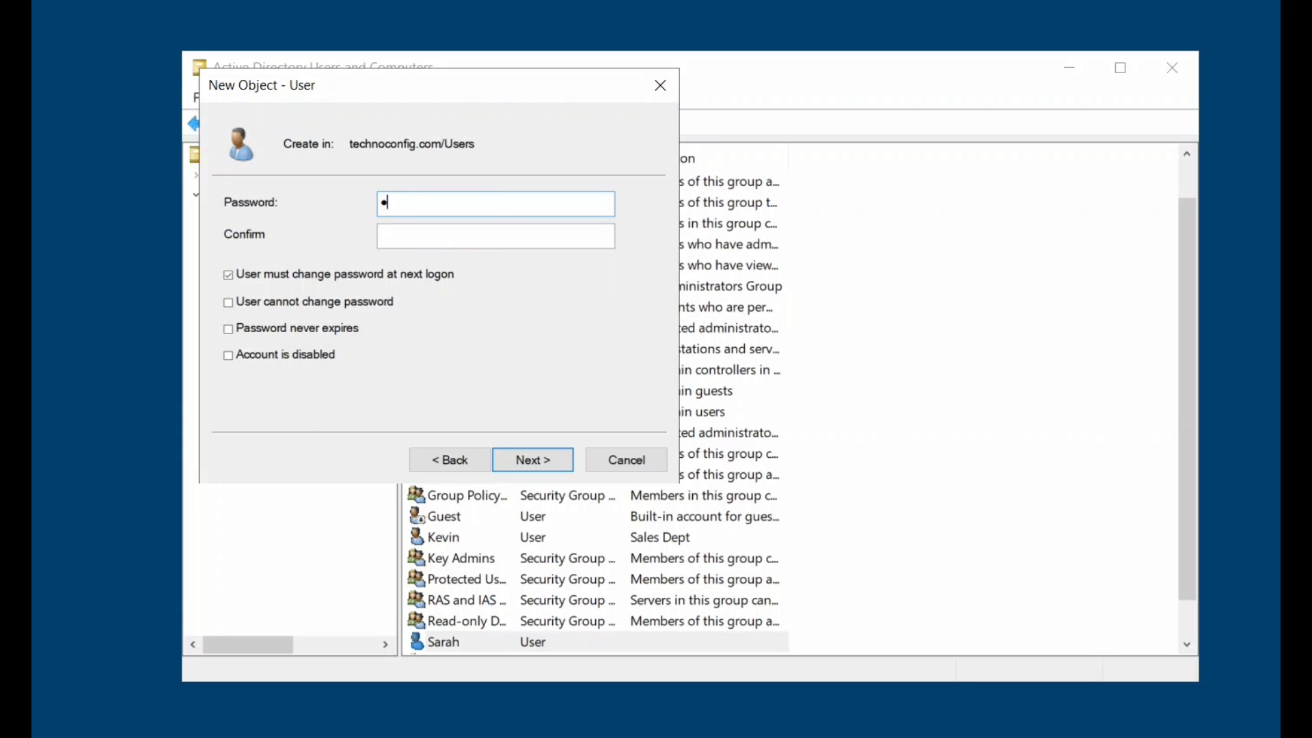
key(Tab)
text(Password1)
key(Tab)
key(Tab)
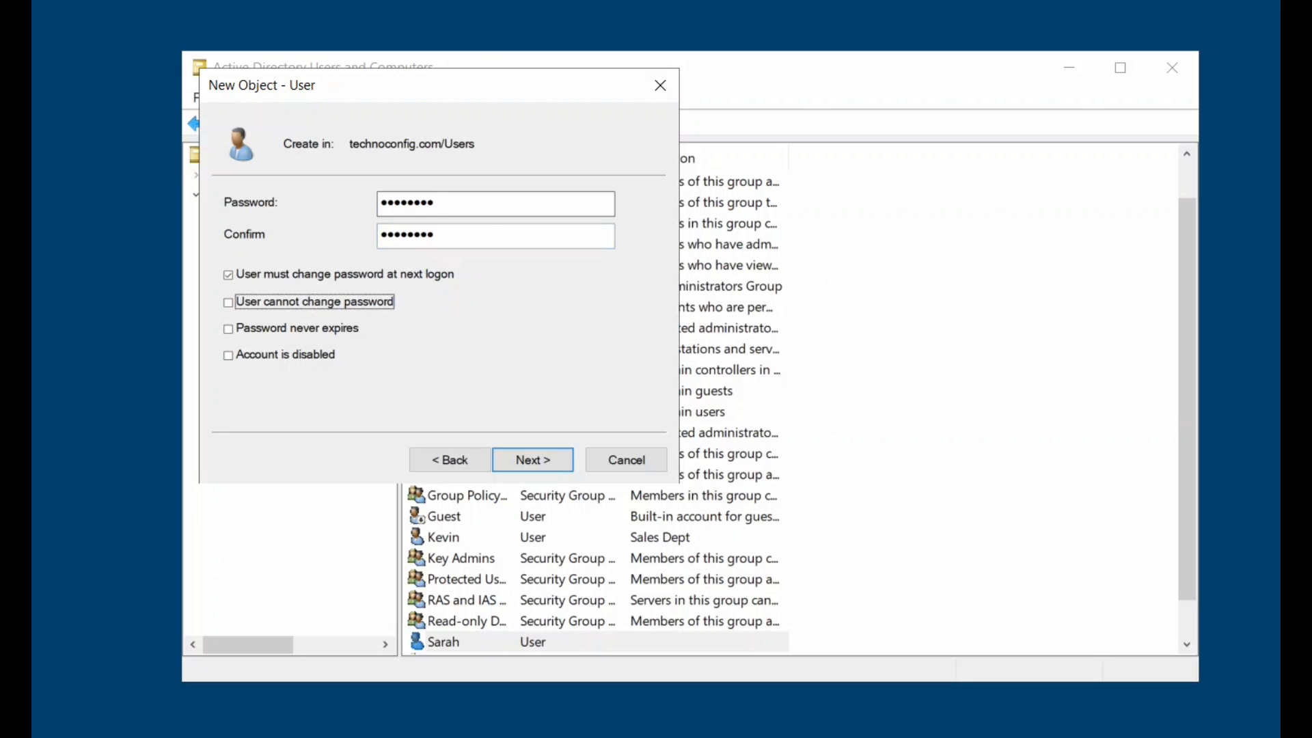
click(228, 276)
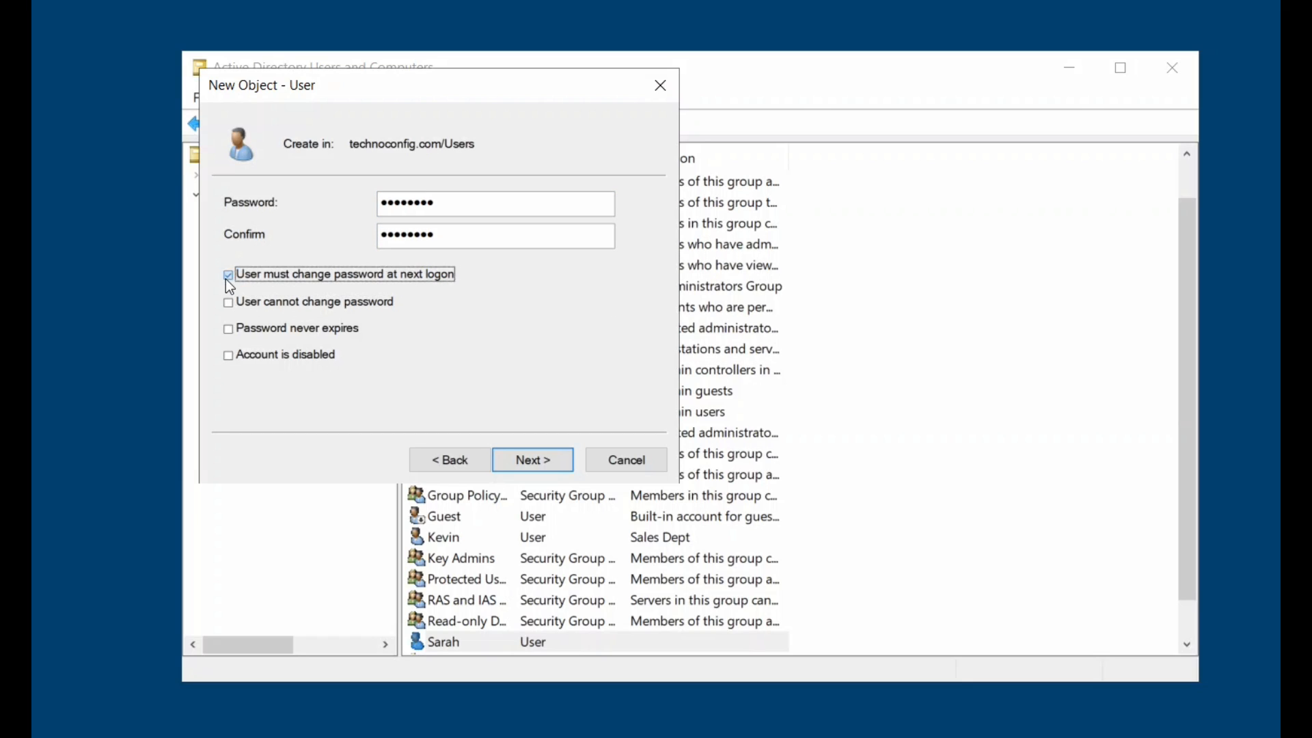
click(522, 466)
click(526, 458)
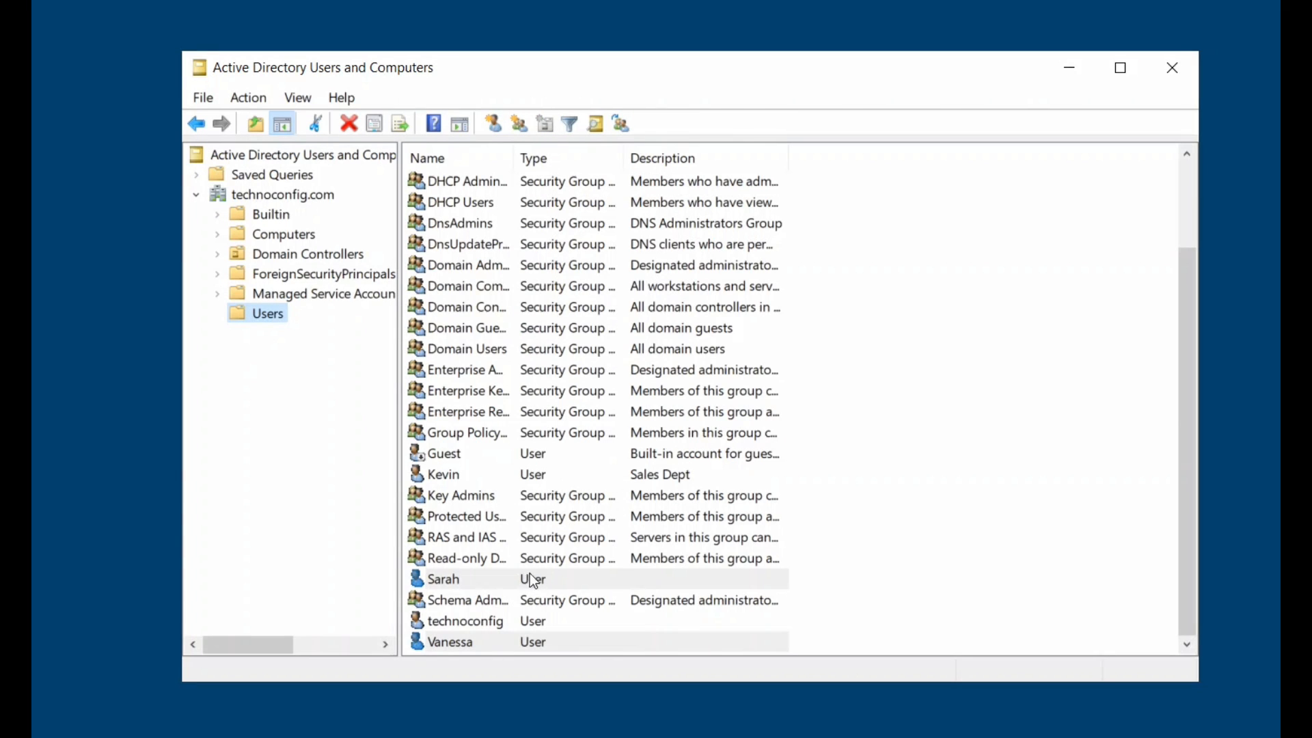
Give the HR assistant's account the description 'HR Assistant'.
click(472, 578)
right_click(461, 577)
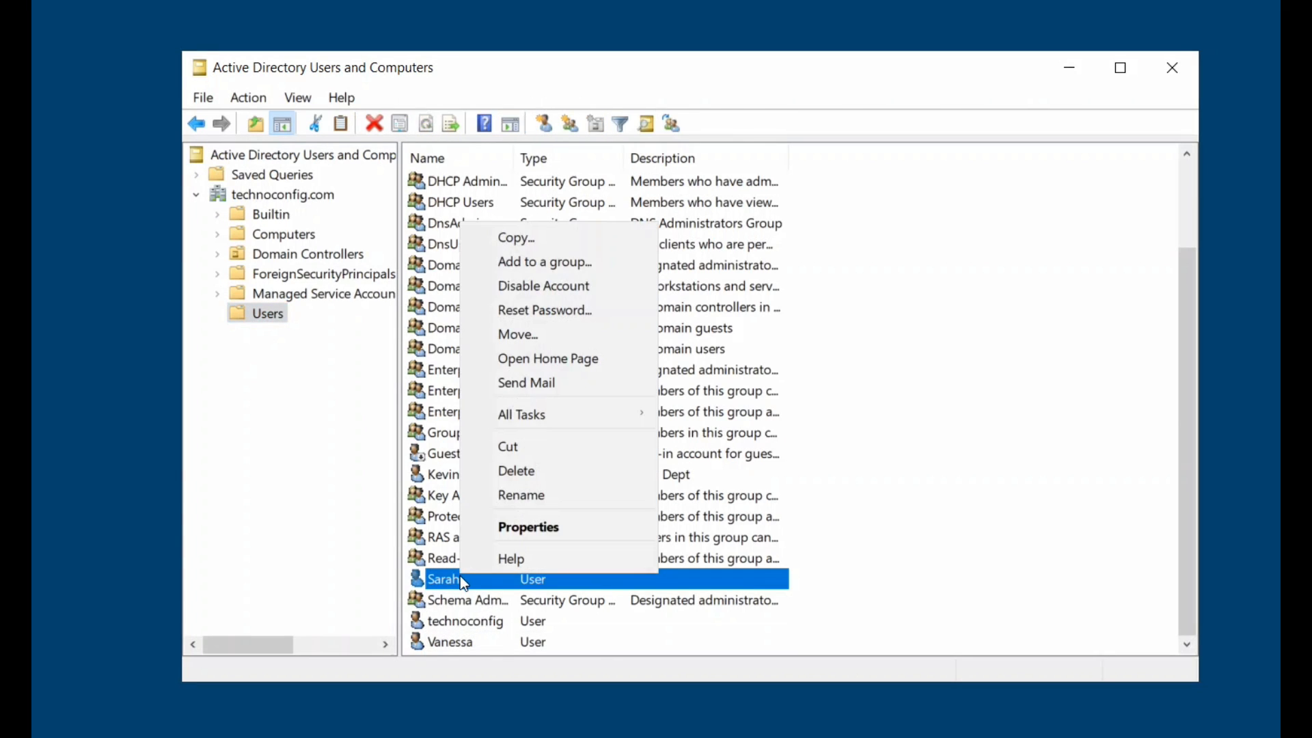
click(506, 533)
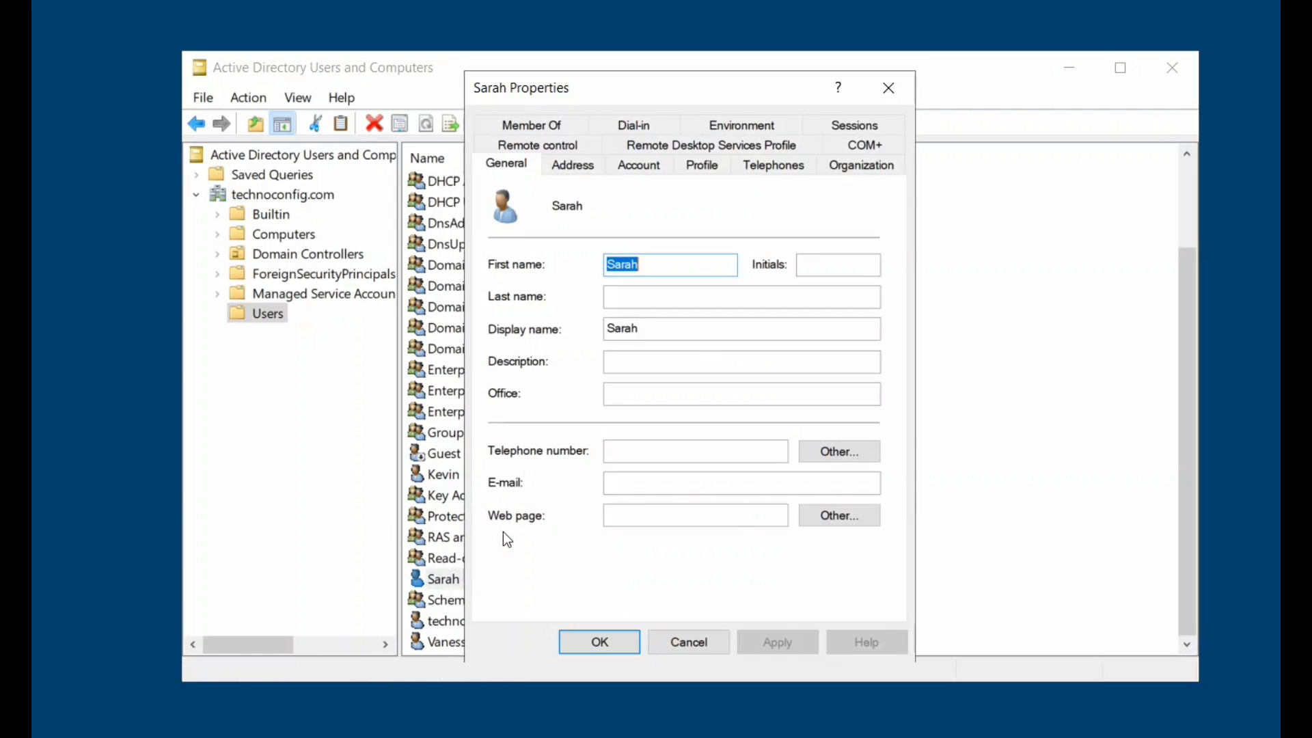
click(649, 363)
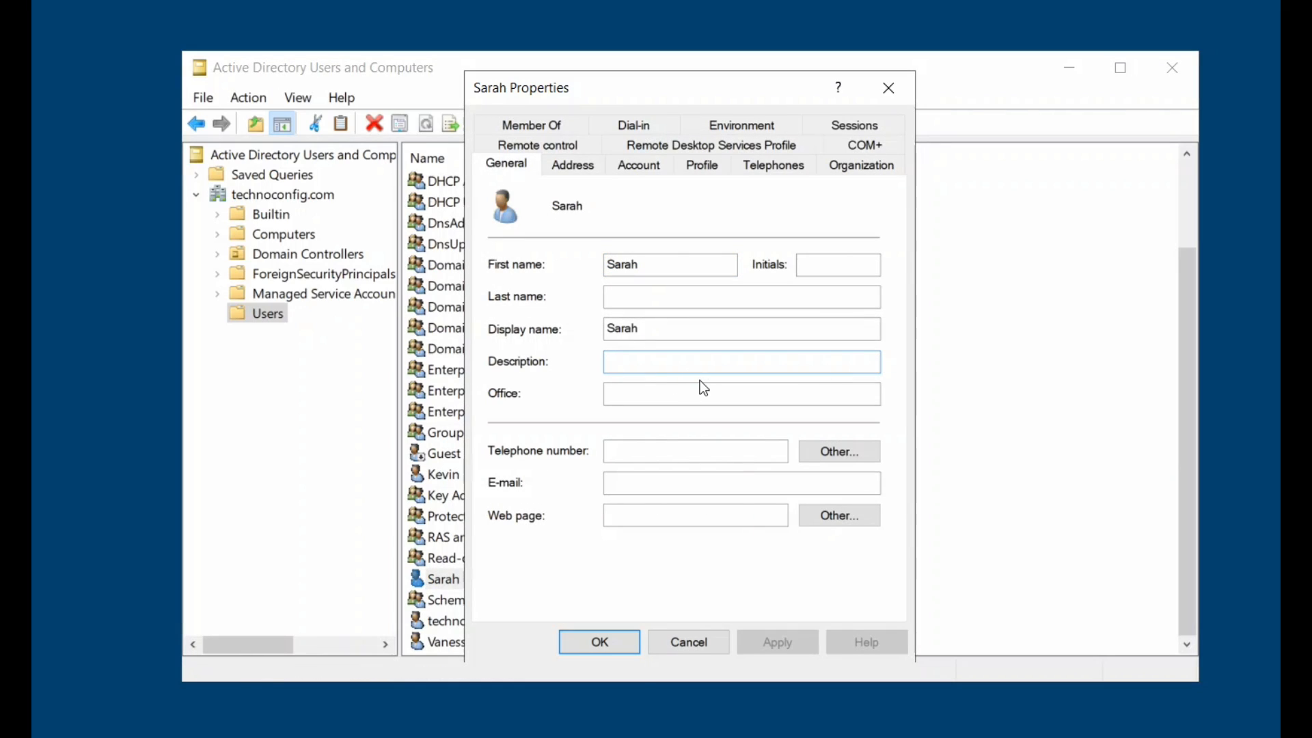
text(Hr)
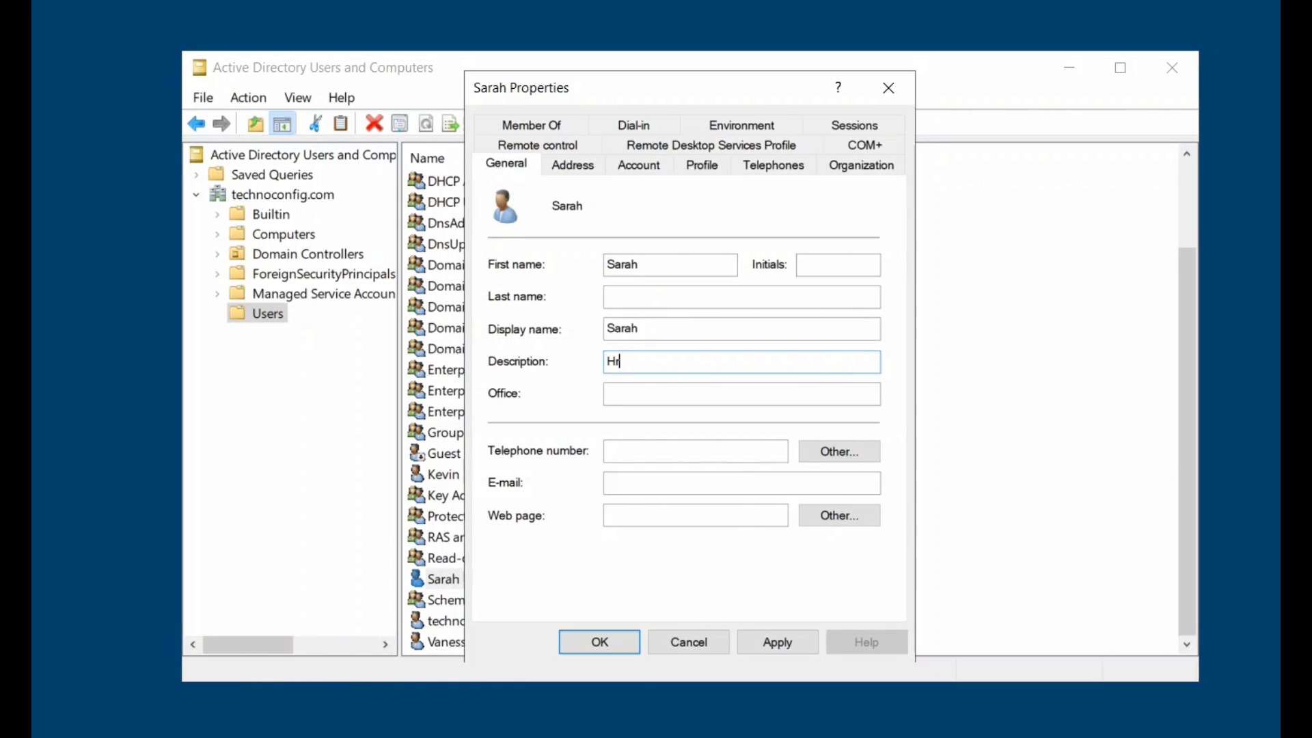
text(R ass)
key(BackSpace)
key(BackSpace)
key(BackSpace)
text(Assisstant)
click(776, 642)
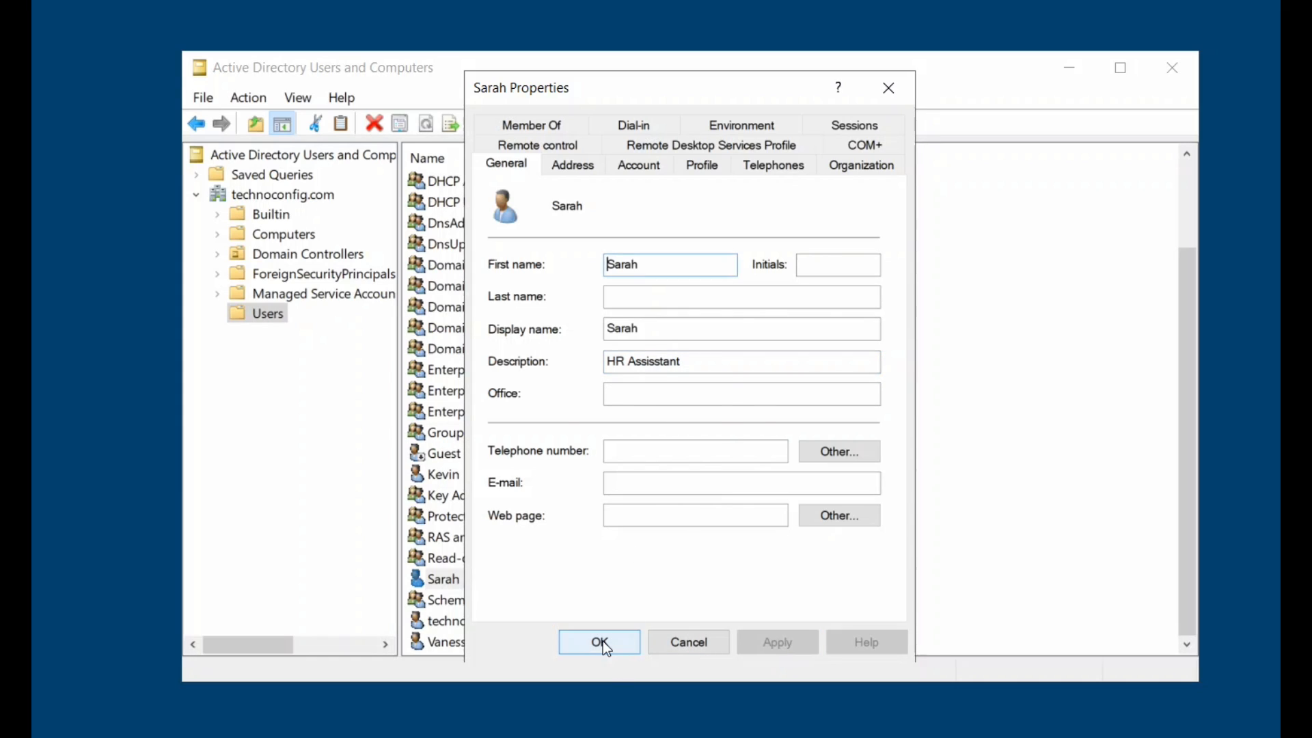
click(601, 642)
Give the HR manager's account the description 'HR Manager'.
click(466, 642)
right_click(466, 644)
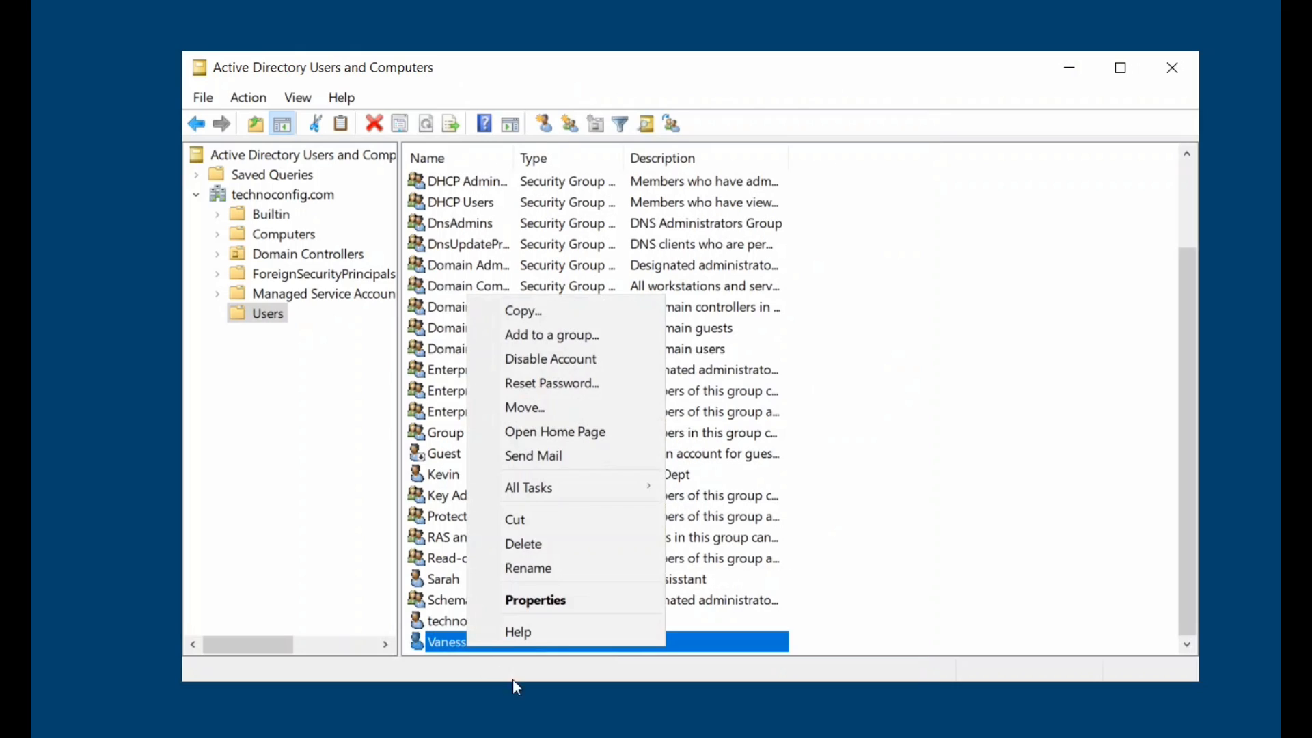
click(534, 601)
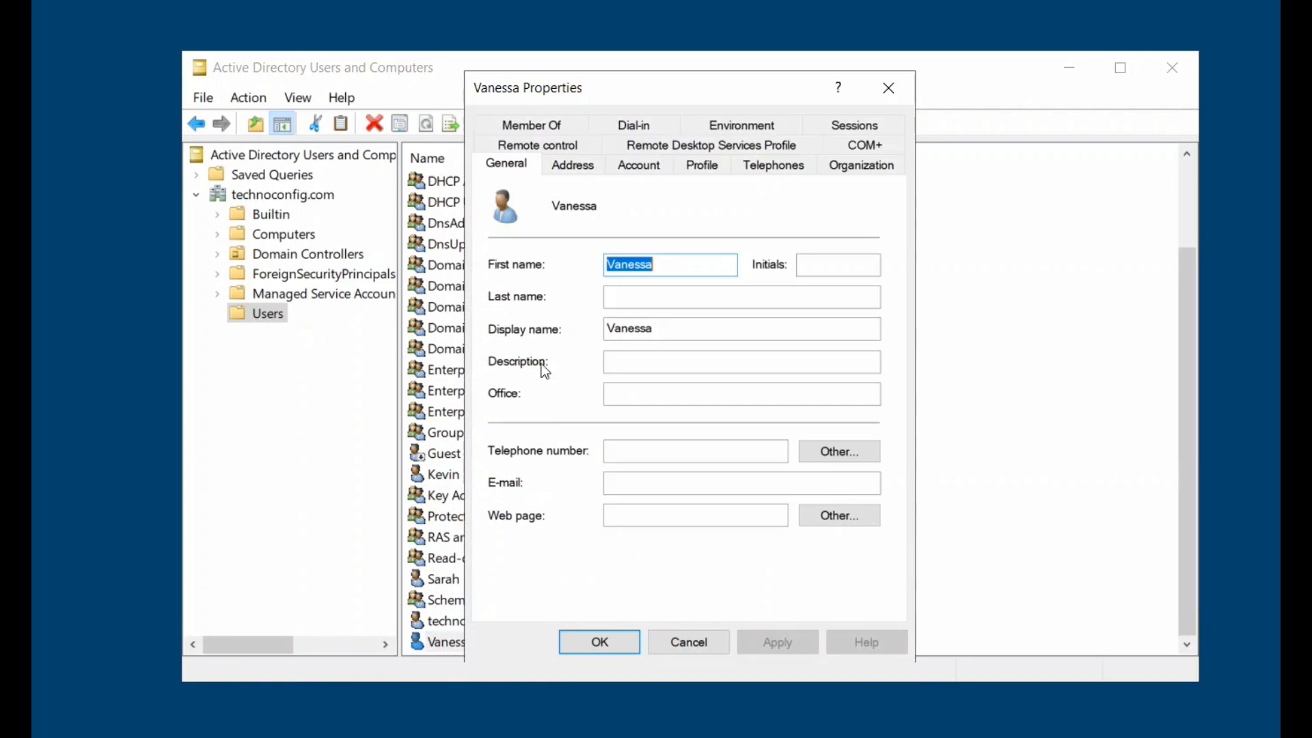
click(623, 365)
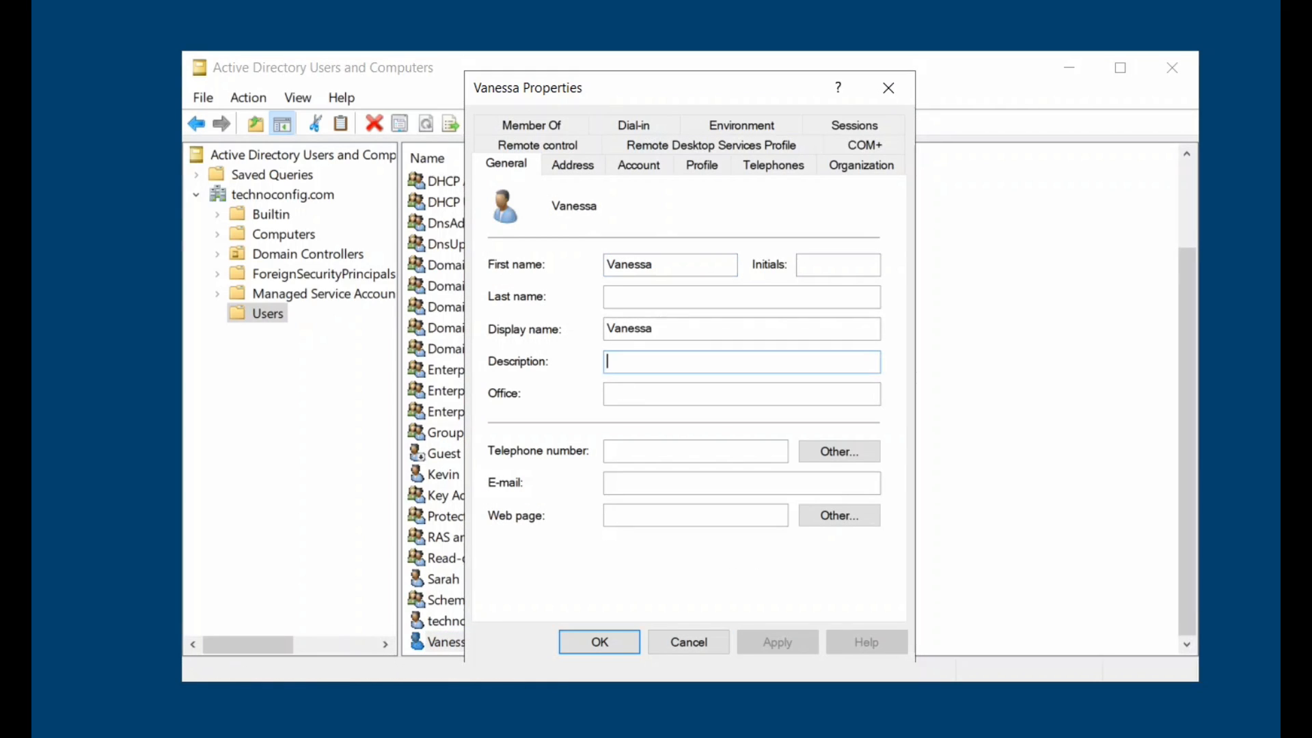
text(HR )
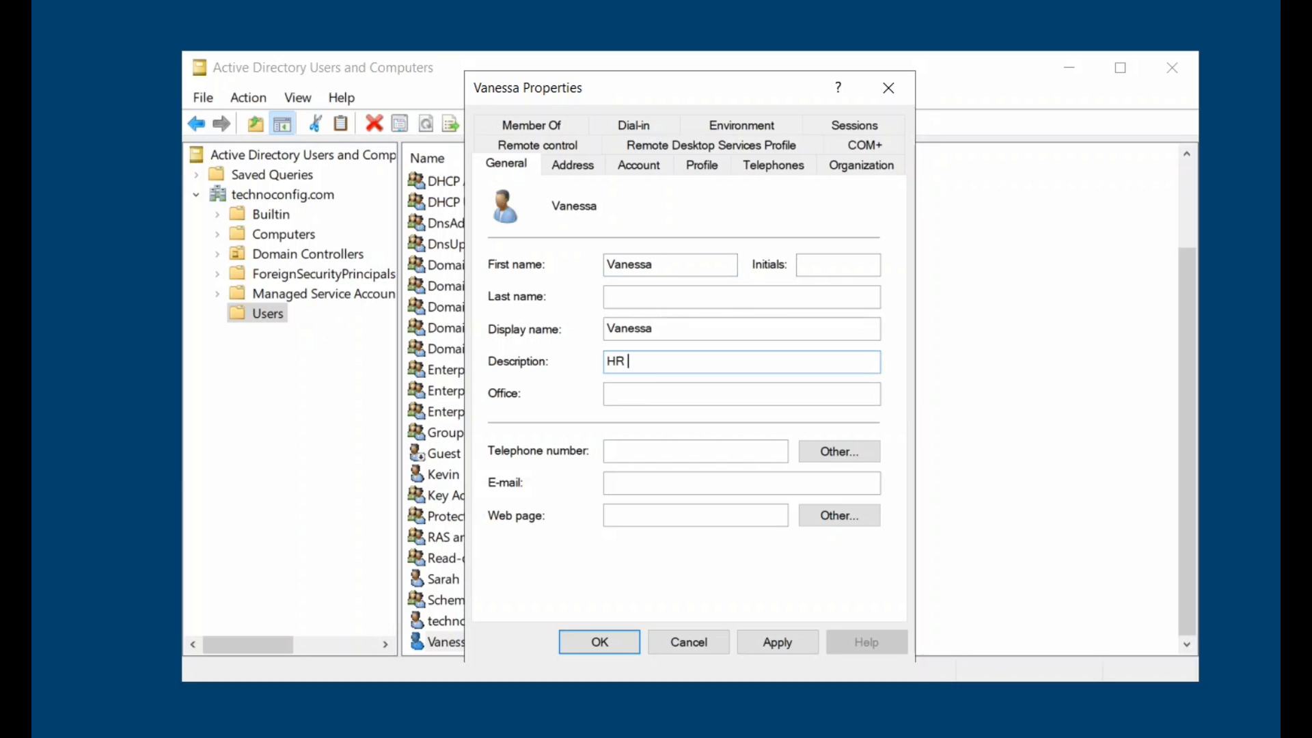
text(Manager)
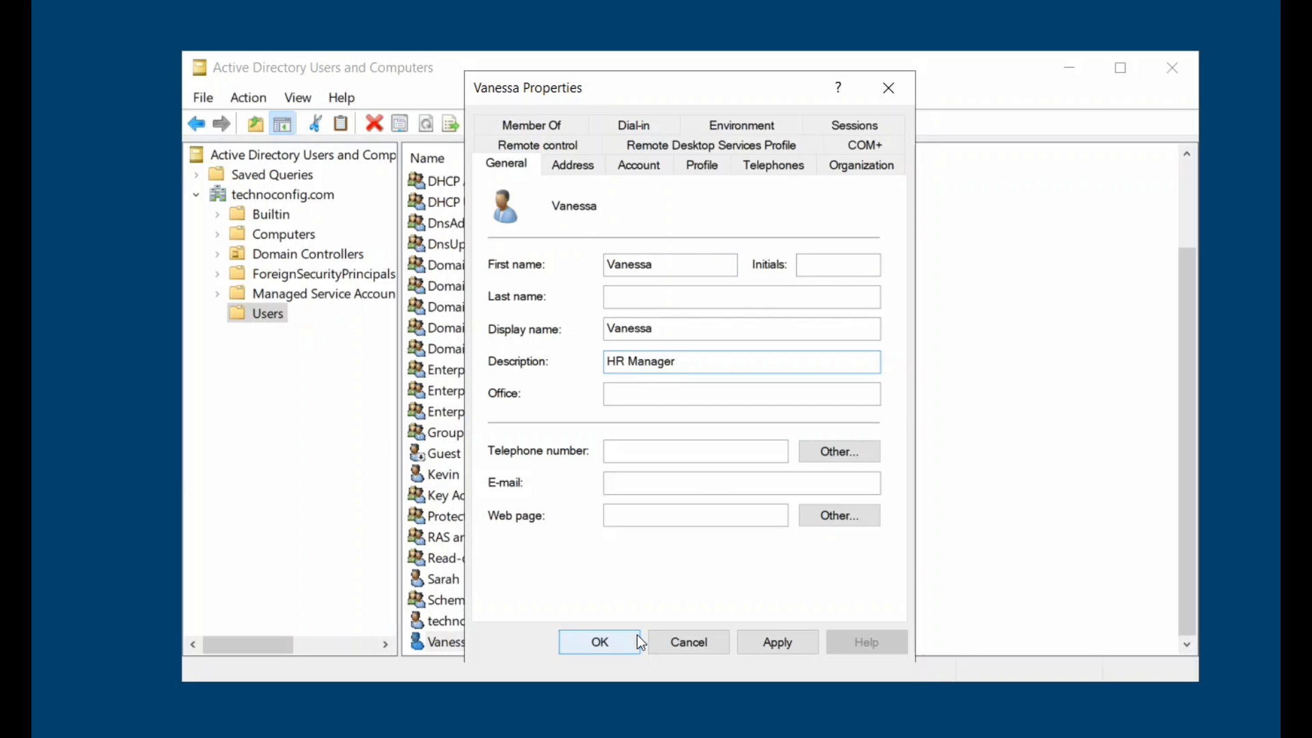
click(785, 646)
click(602, 639)
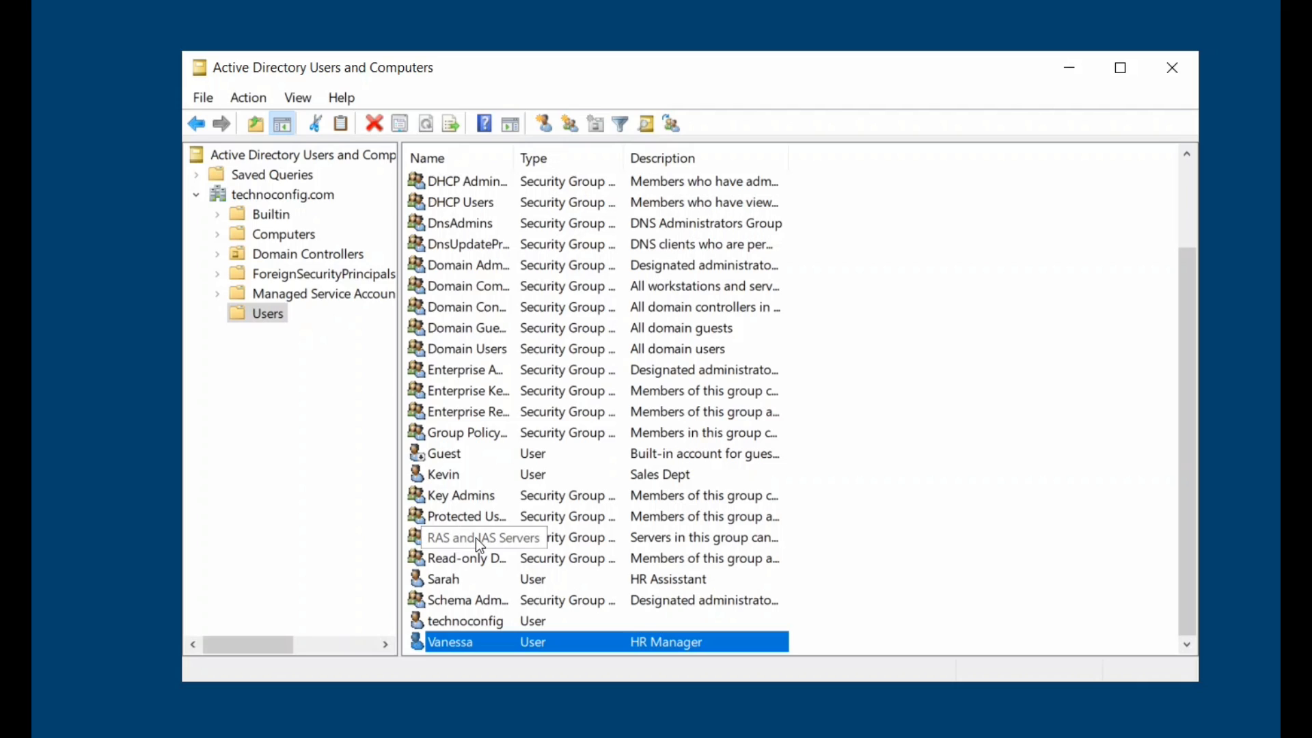
Create a new security group named 'Sales Dept' in the Users container.
right_click(268, 317)
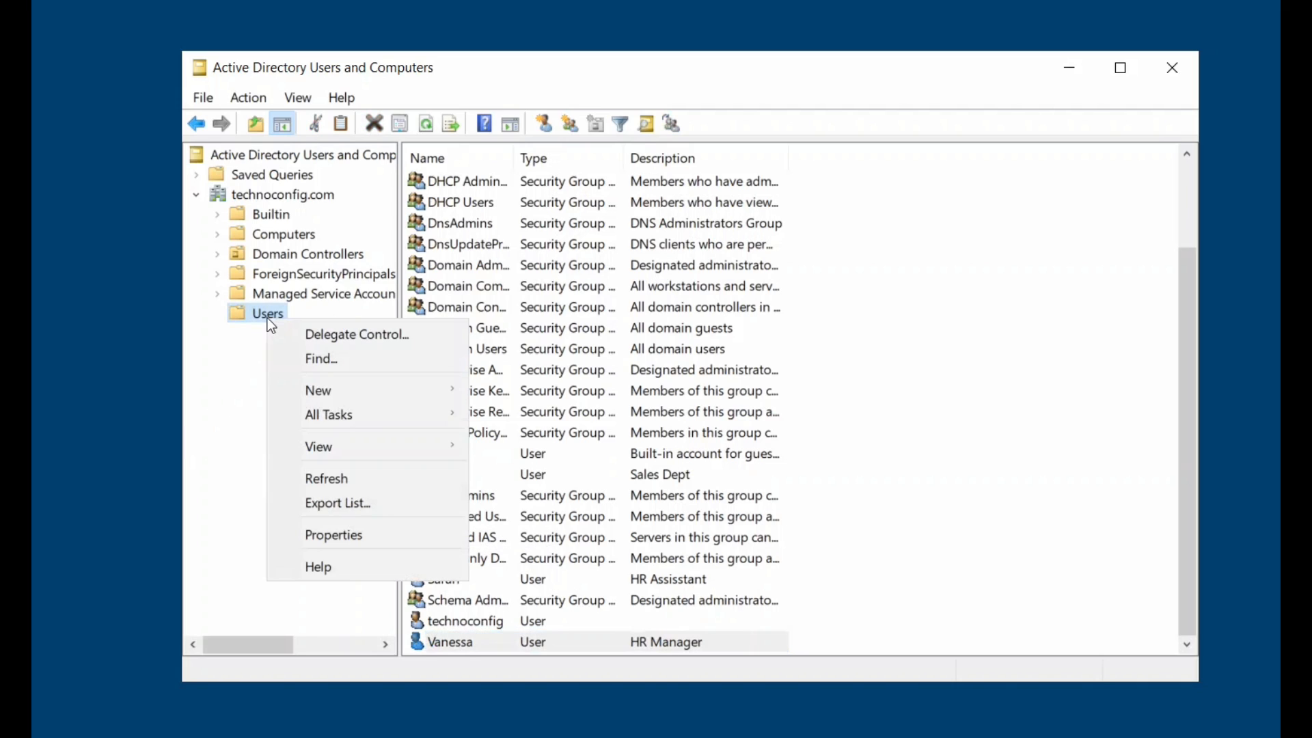
click(273, 194)
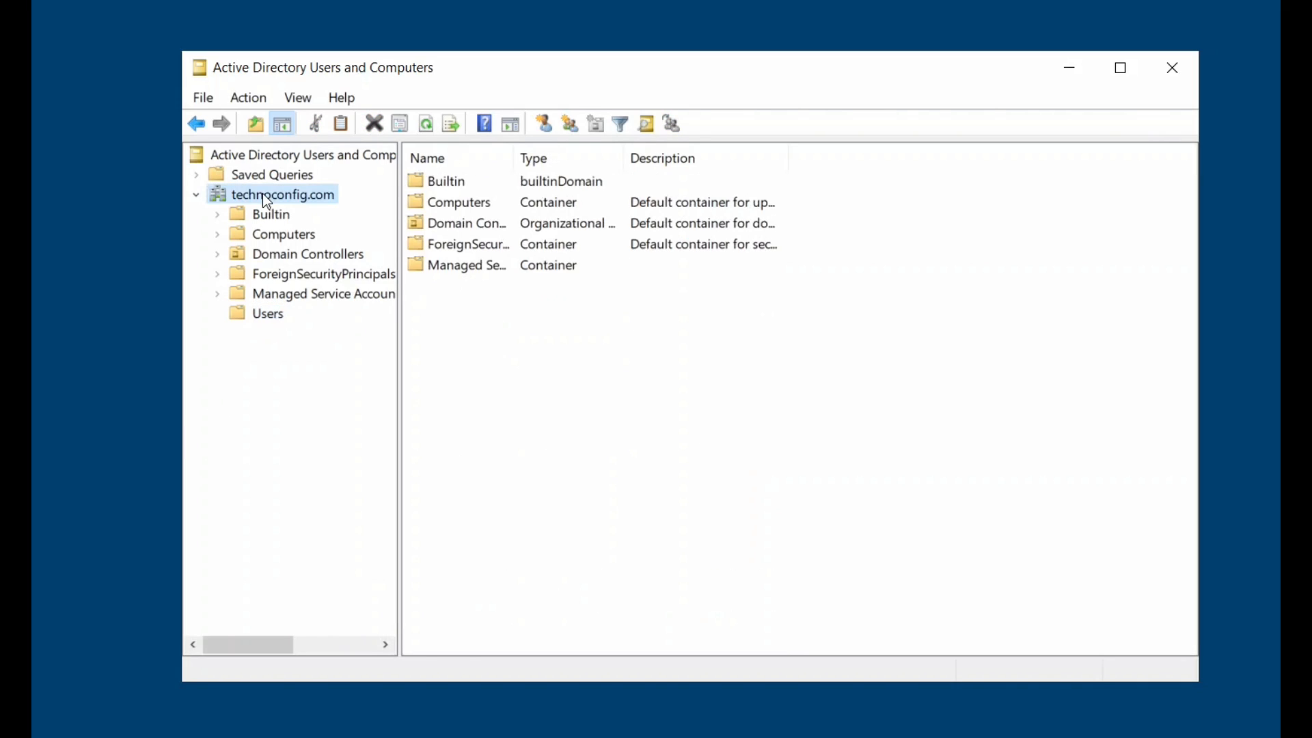
click(277, 316)
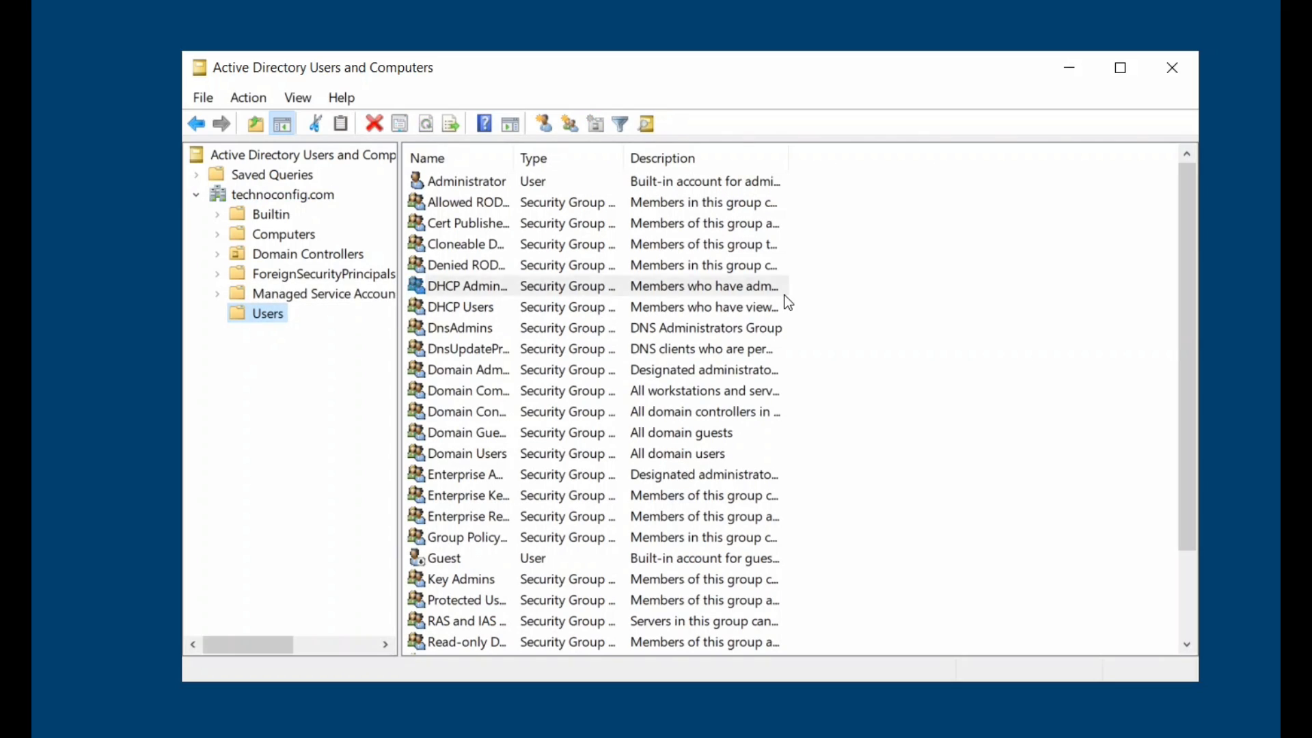
right_click(788, 302)
right_click(262, 313)
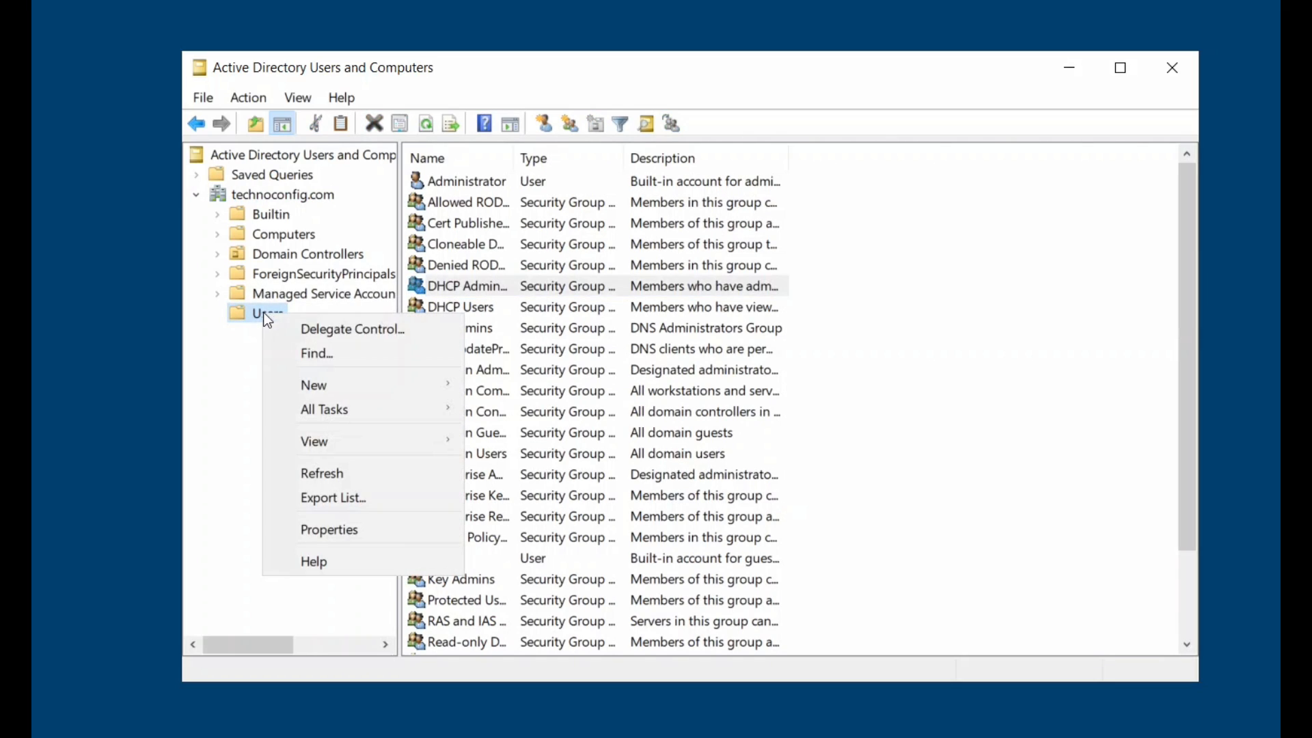
mouse_move(345, 384)
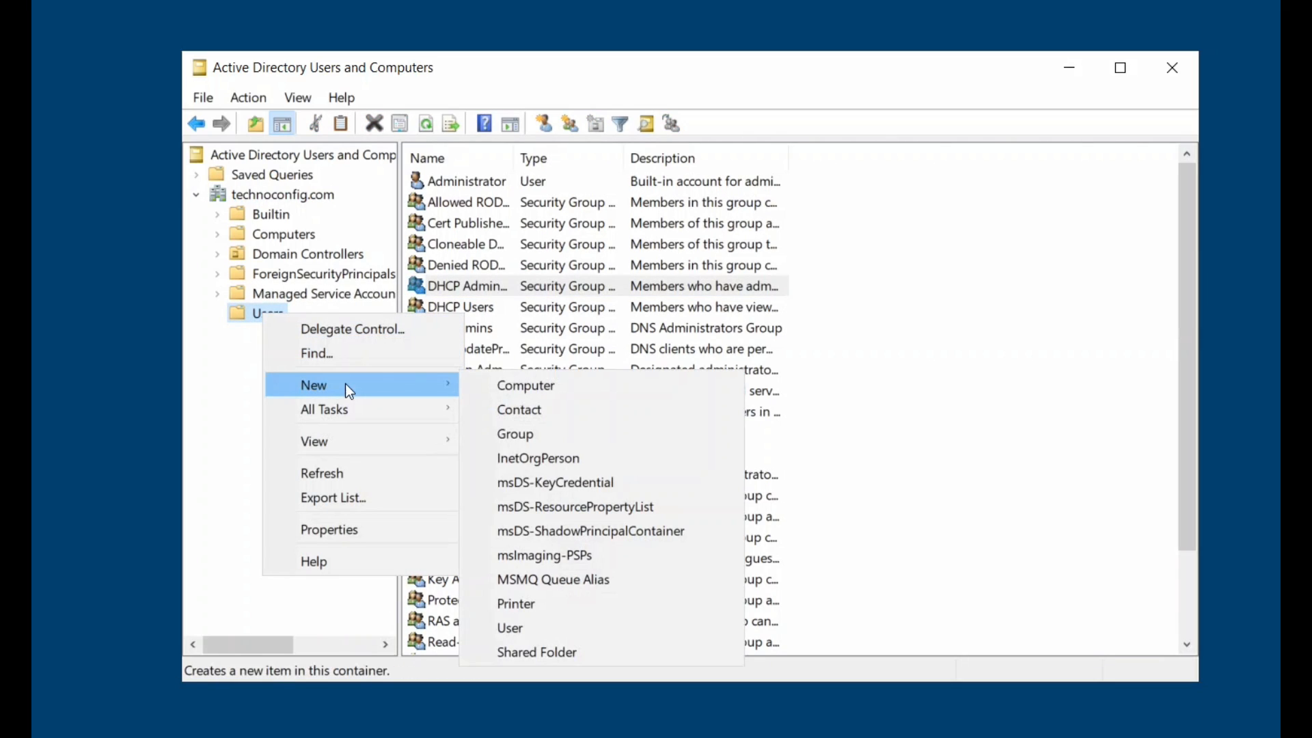
click(578, 435)
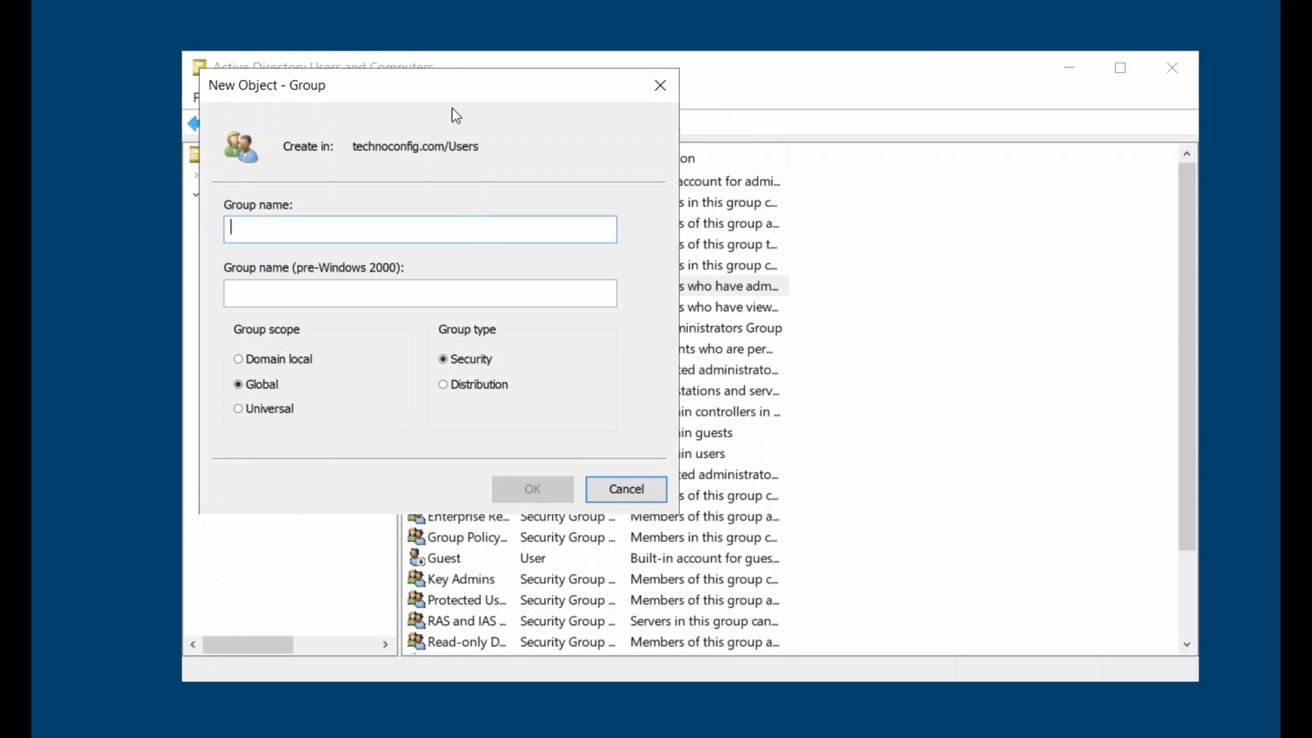
drag(382, 85, 590, 110)
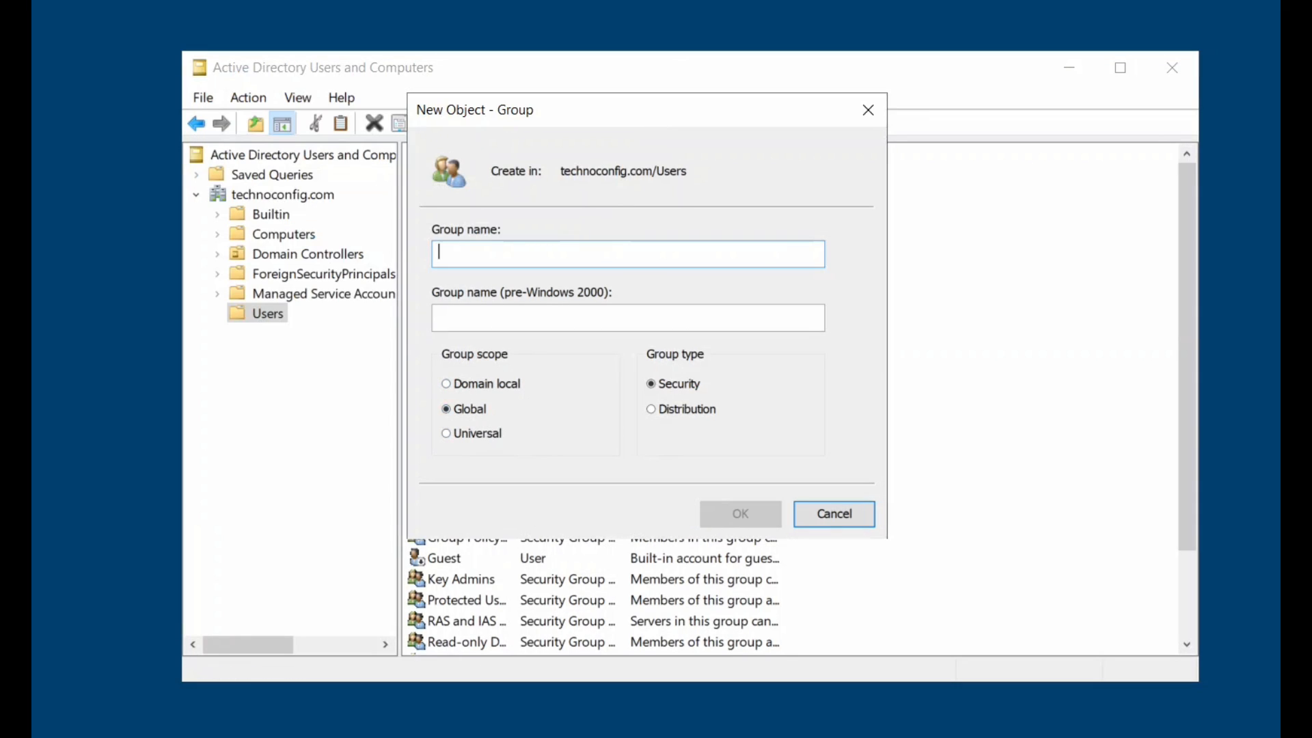
text(SS)
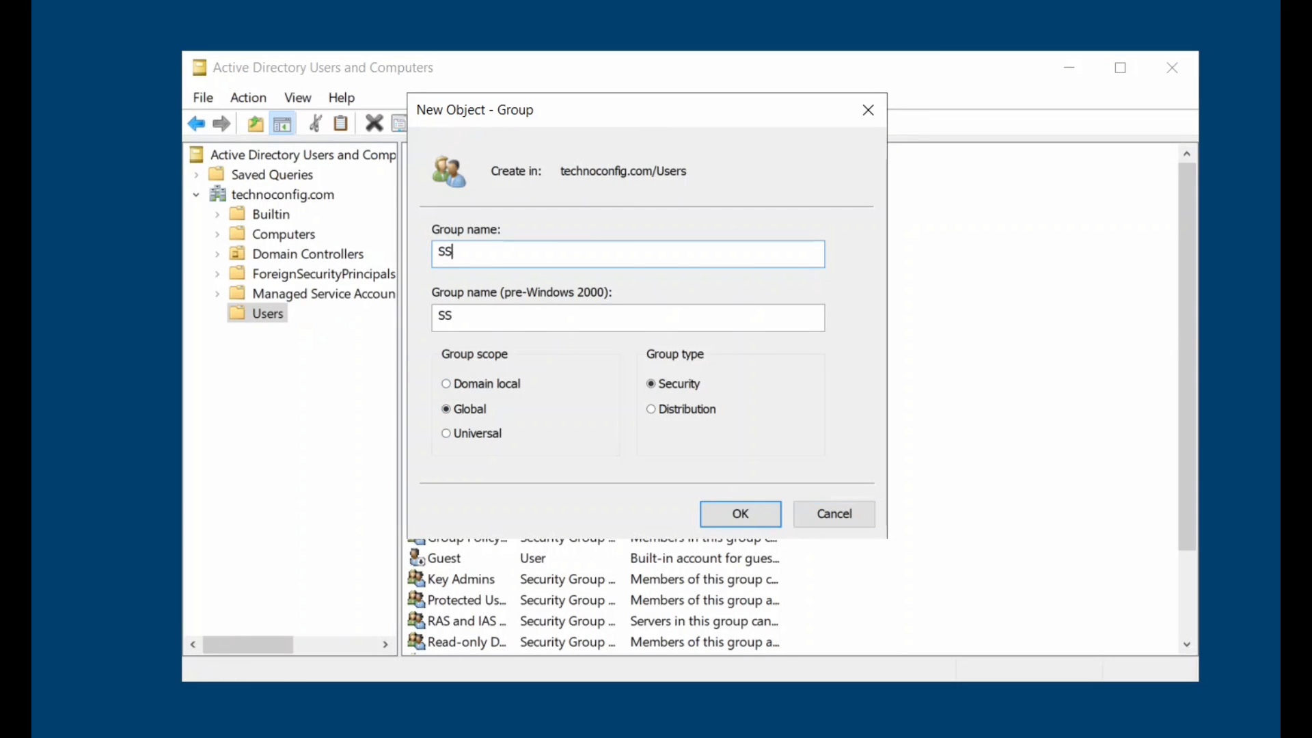
key(BackSpace)
text(ales Dept)
click(740, 513)
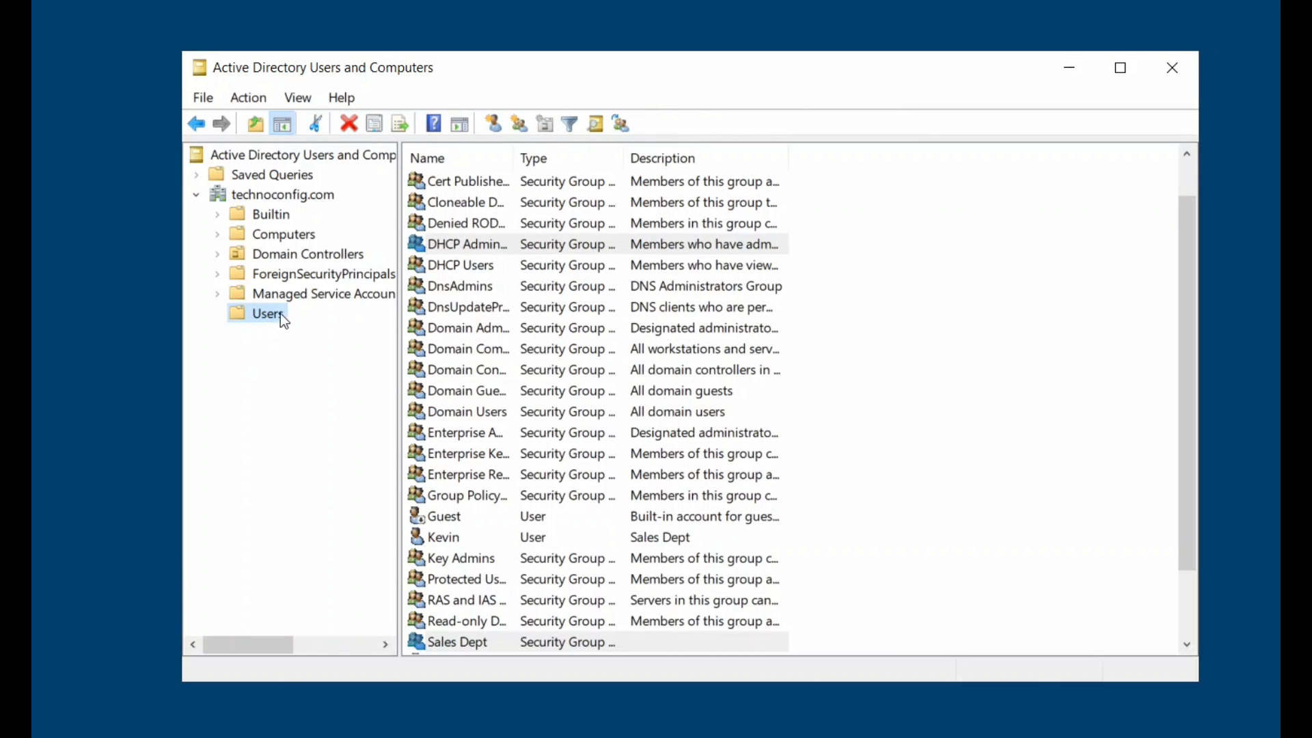
Create another global security group named 'HR Dept' in Users.
right_click(253, 313)
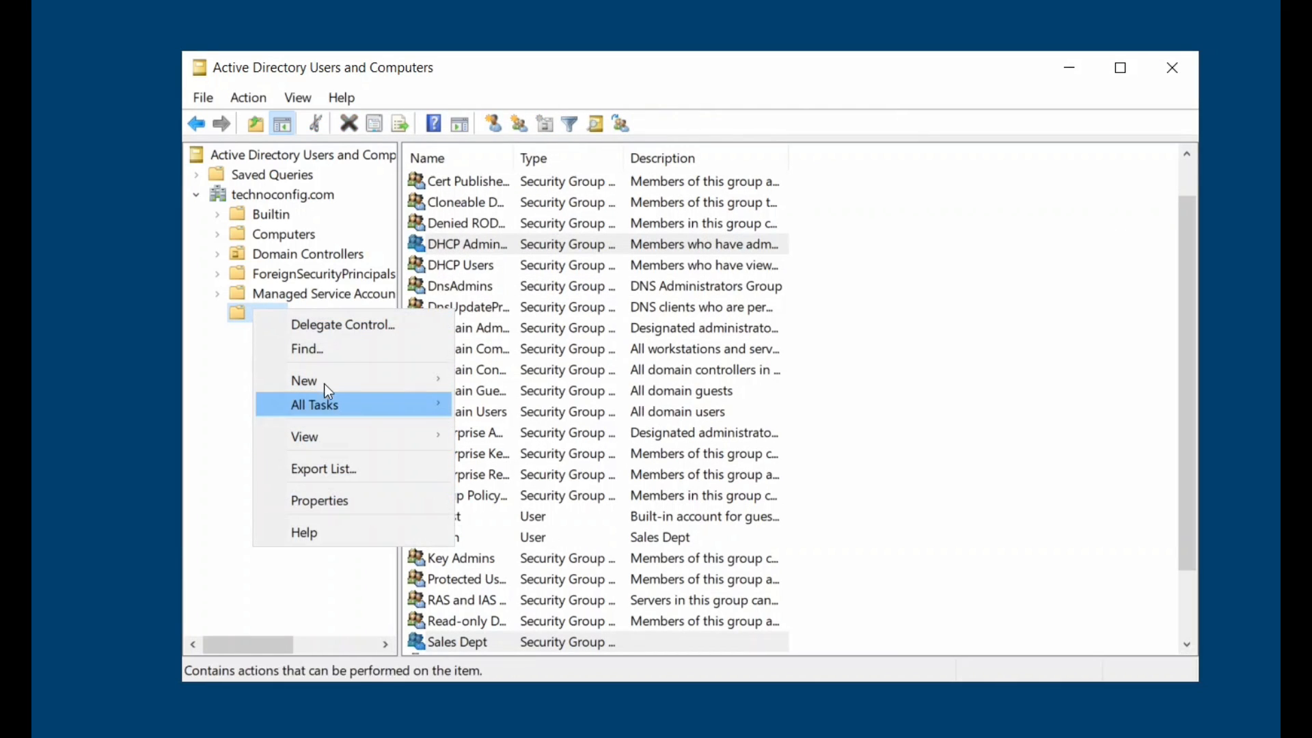
mouse_move(322, 381)
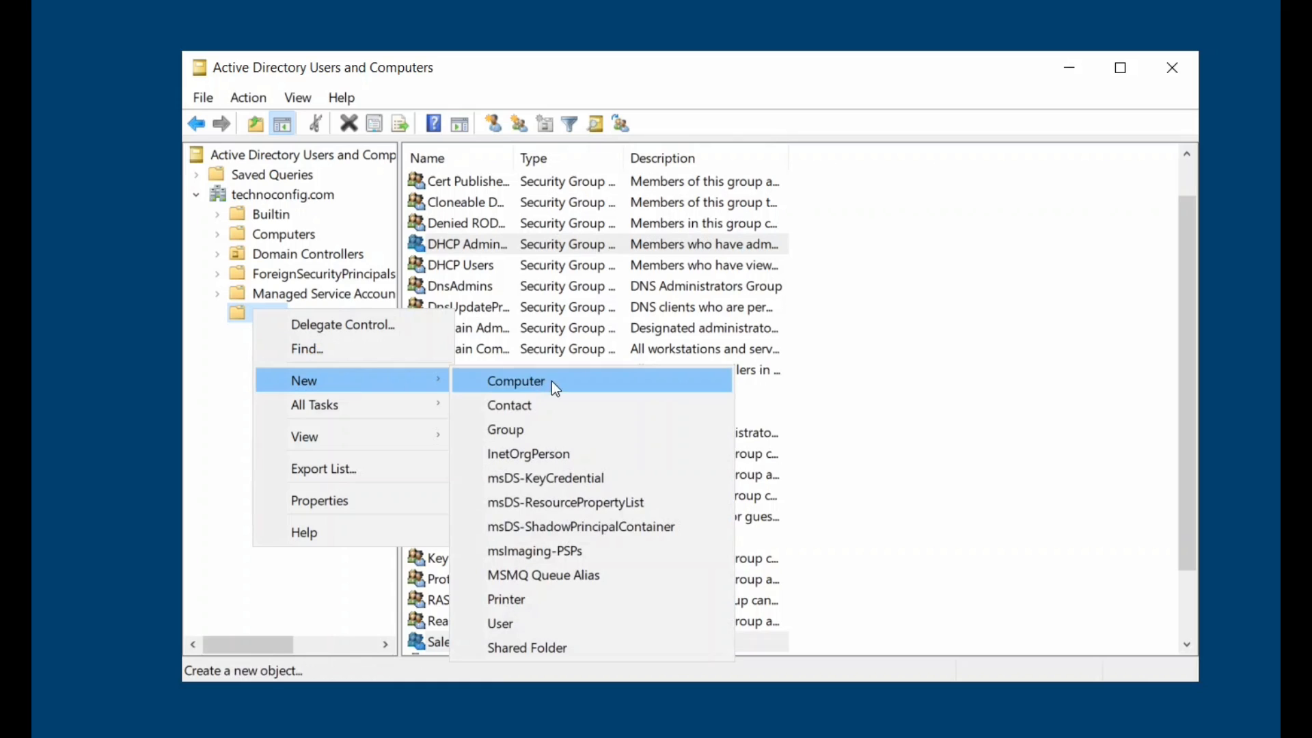
click(547, 429)
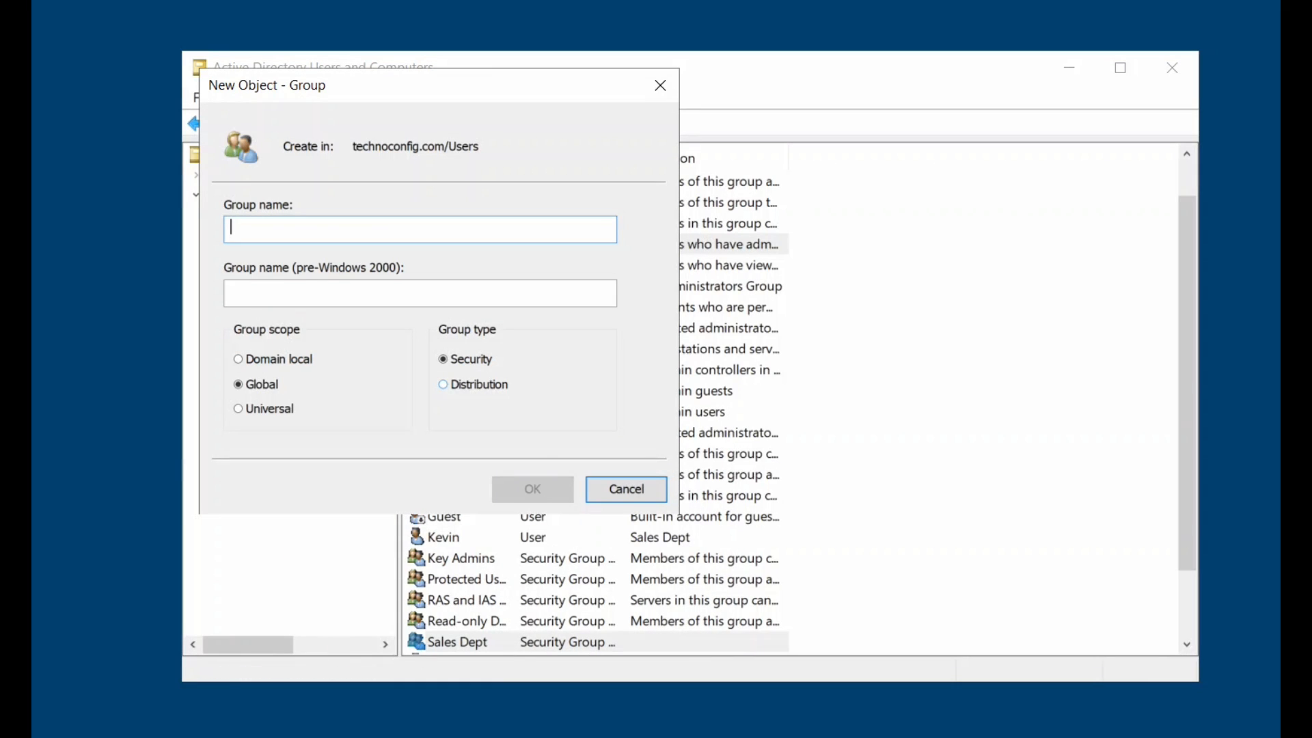
text(HR d)
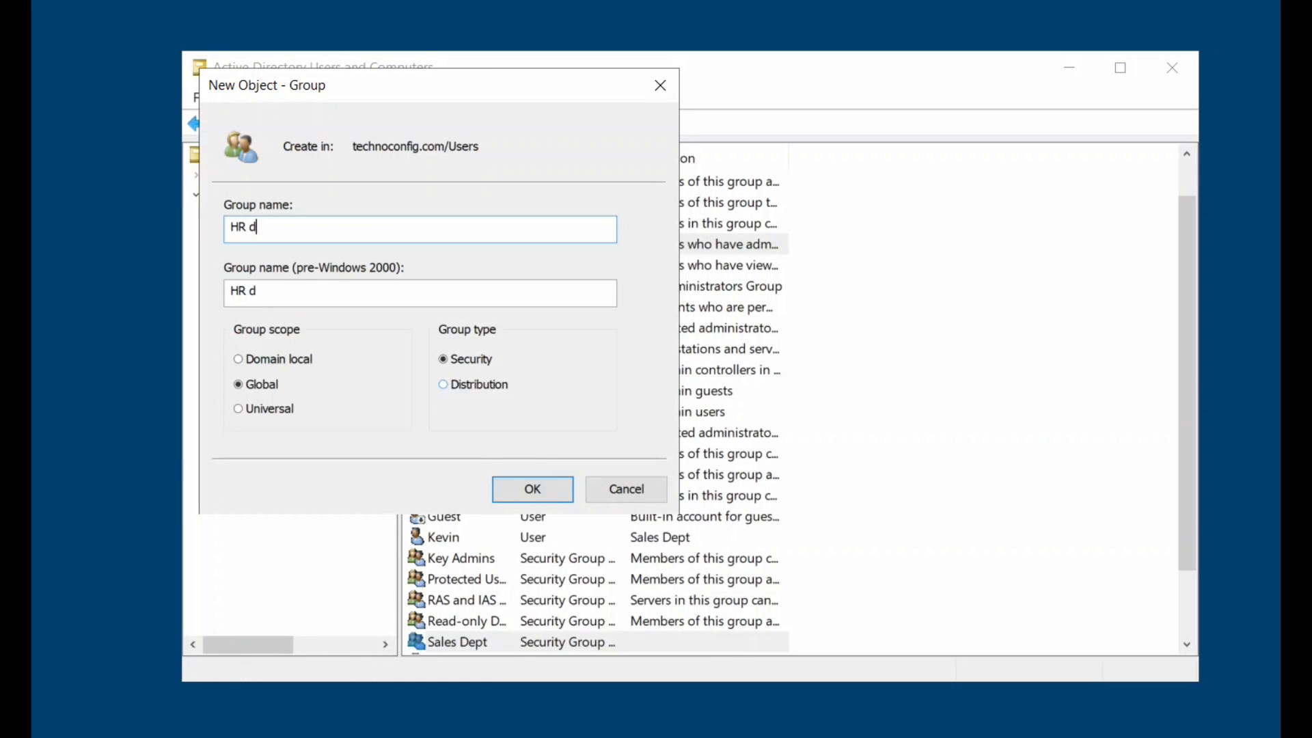
key(BackSpace)
text(Dept)
click(519, 499)
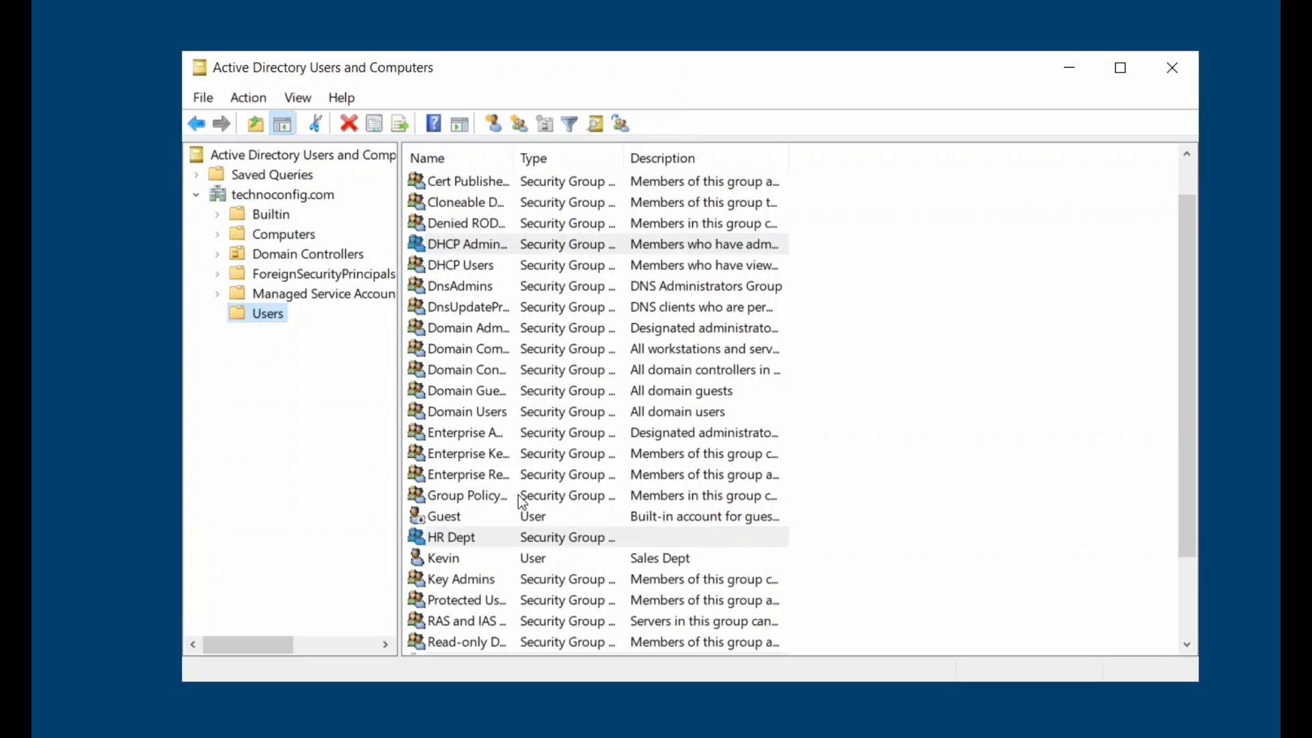
Open HR Dept's Members tab and add the HR assistant's account.
click(461, 542)
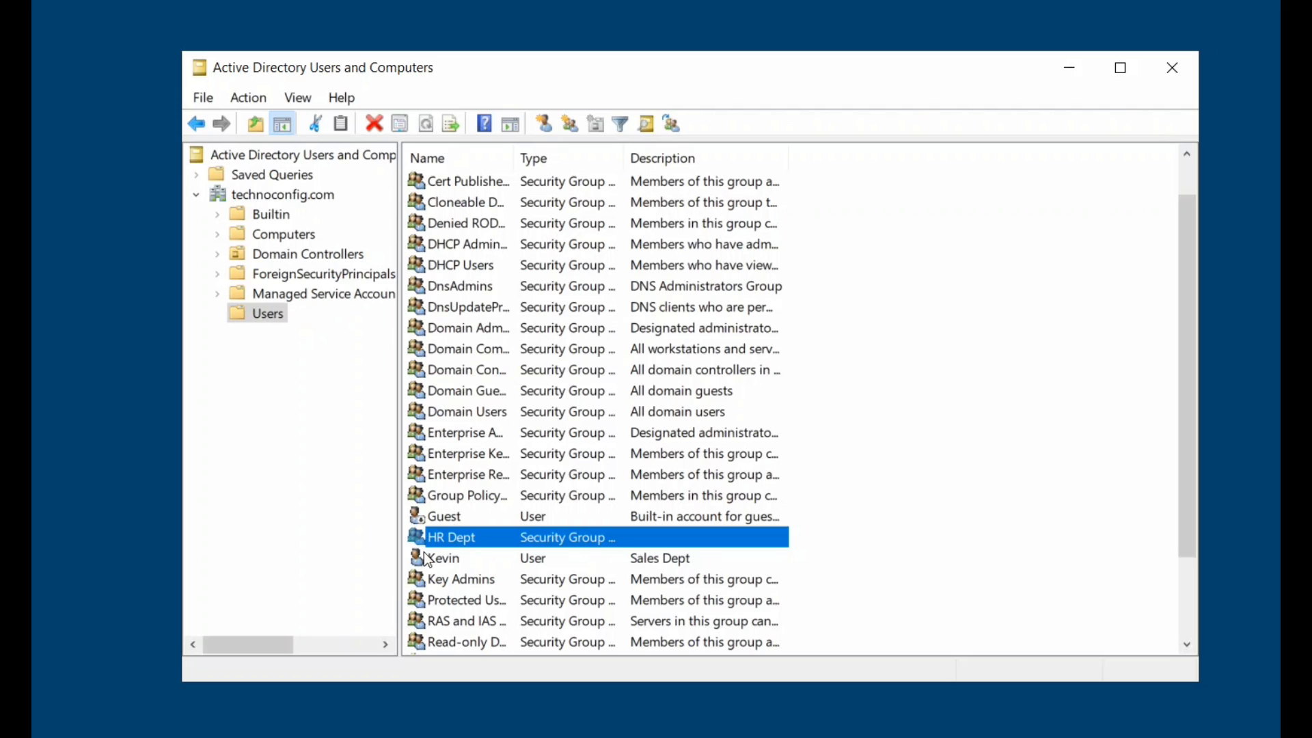
right_click(465, 538)
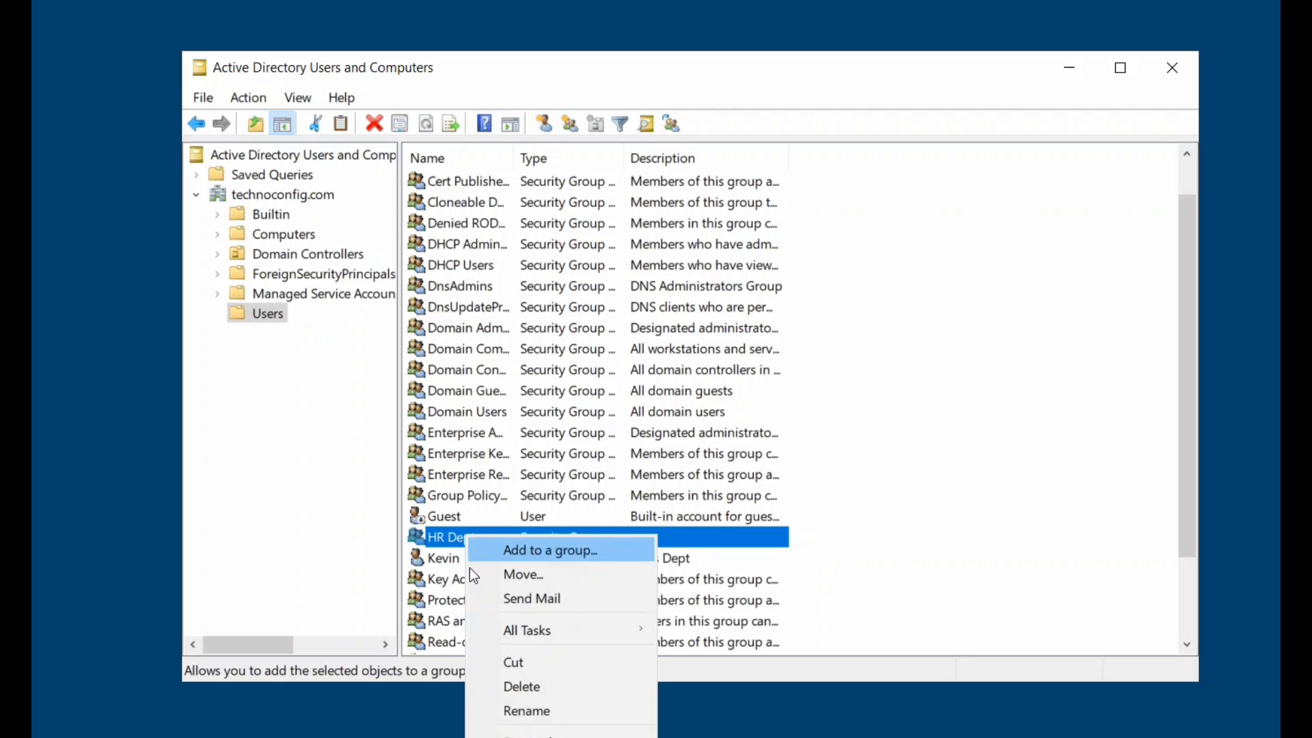
click(526, 734)
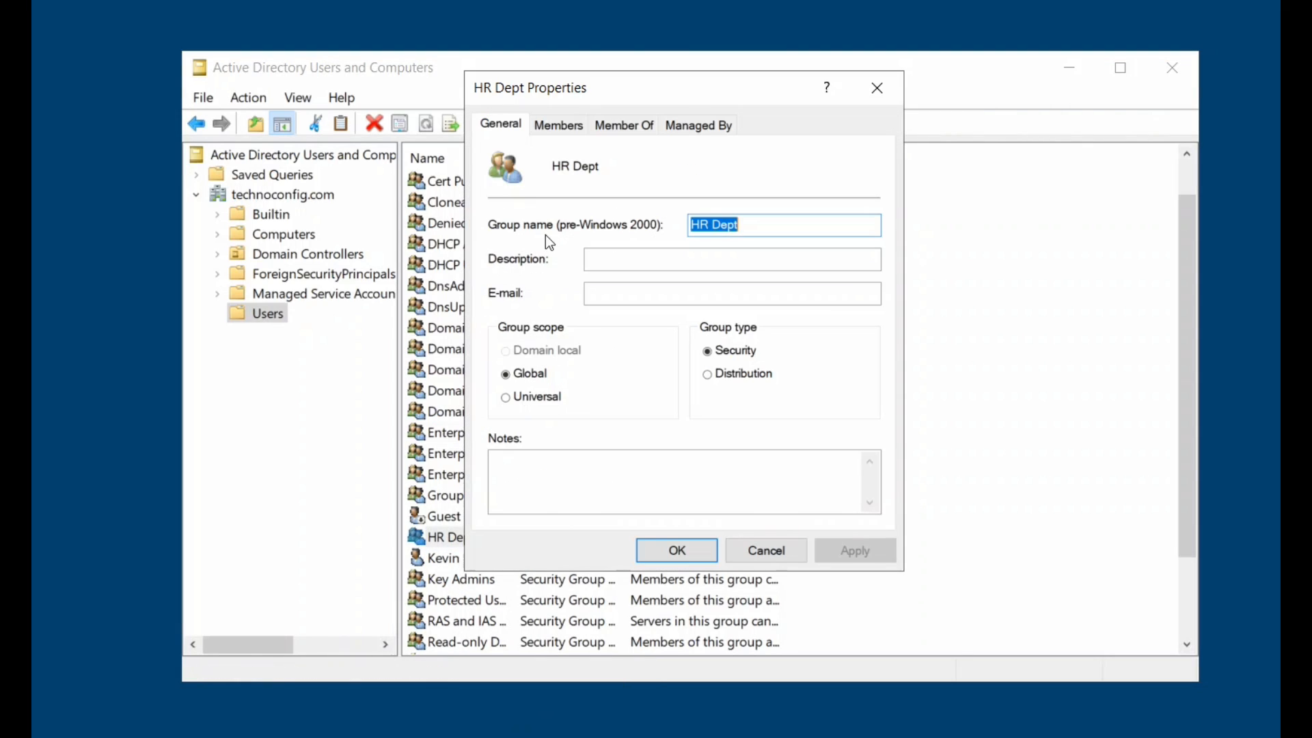
click(561, 130)
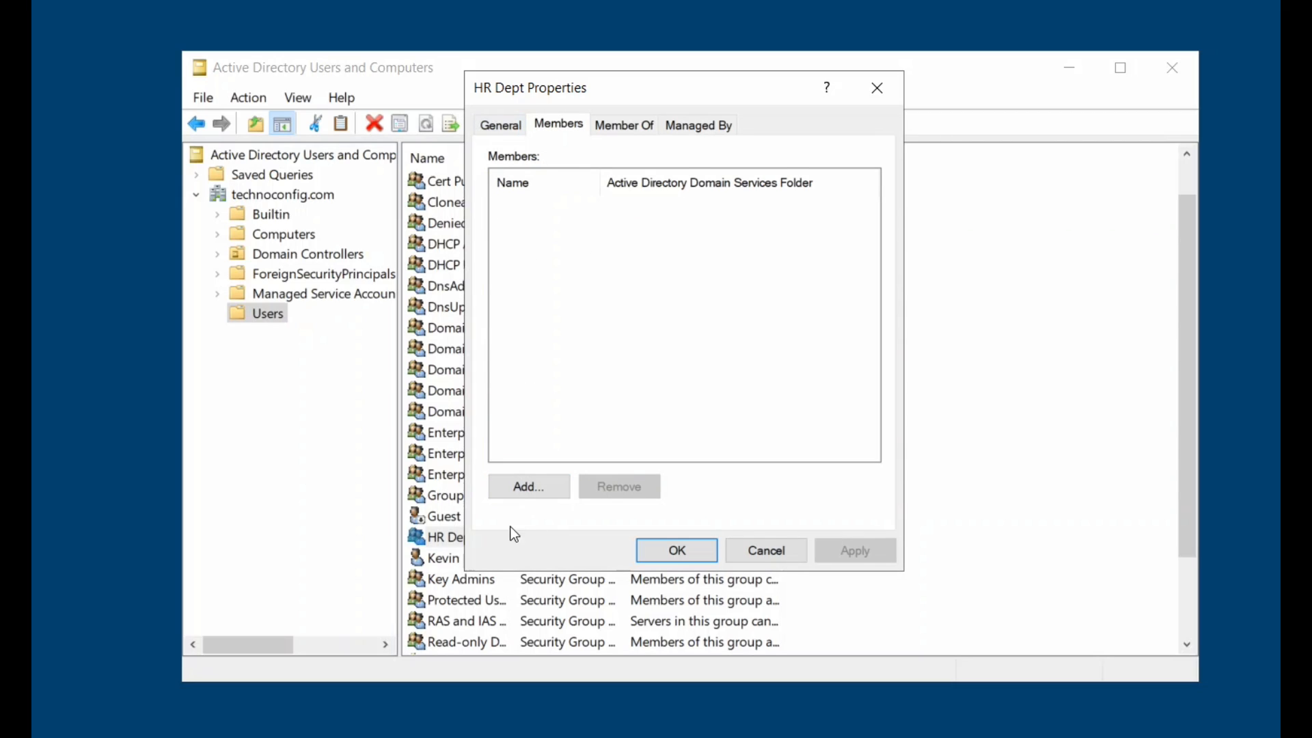
click(526, 488)
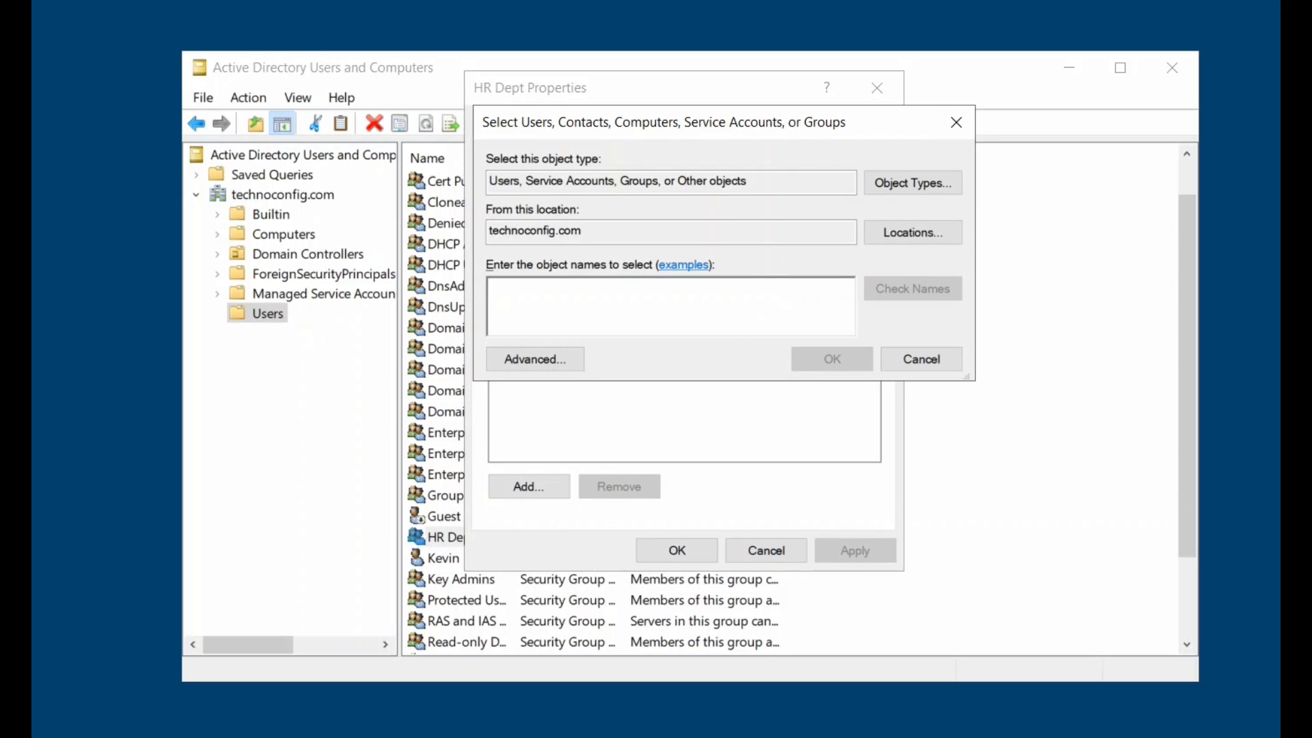
text(sarah)
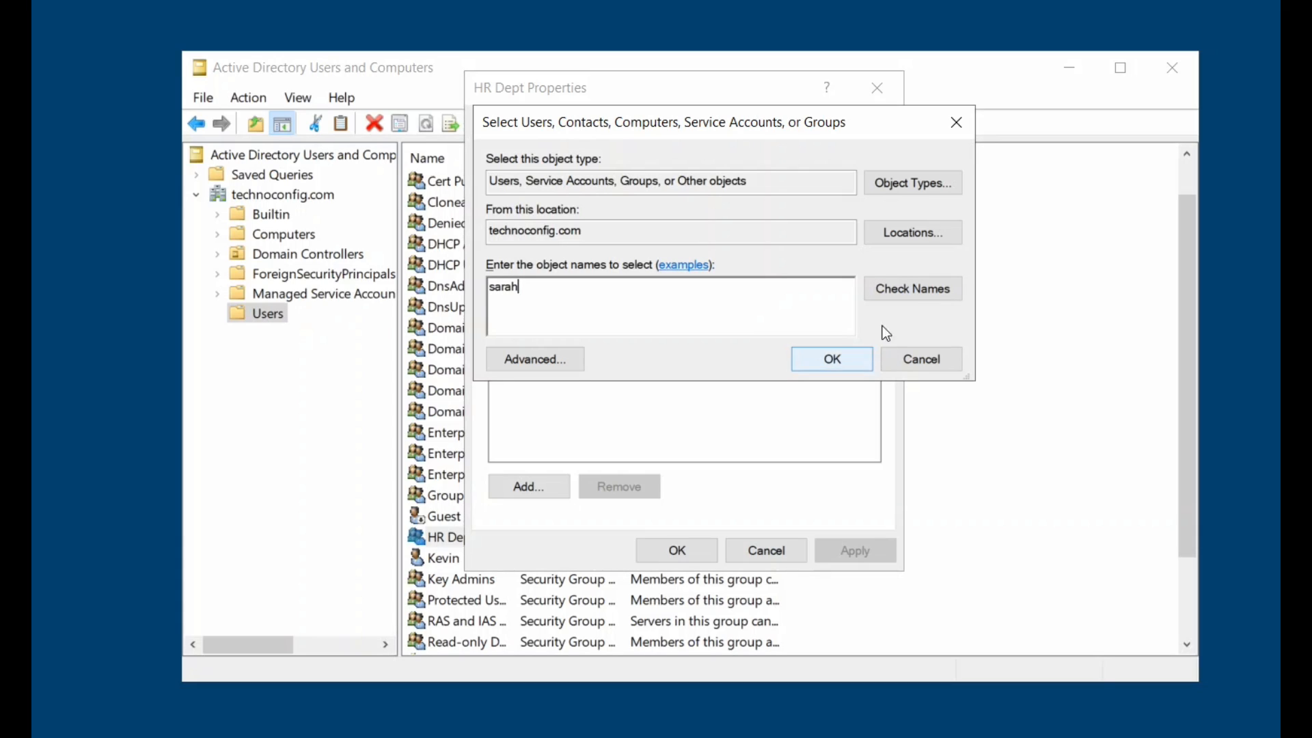
click(892, 288)
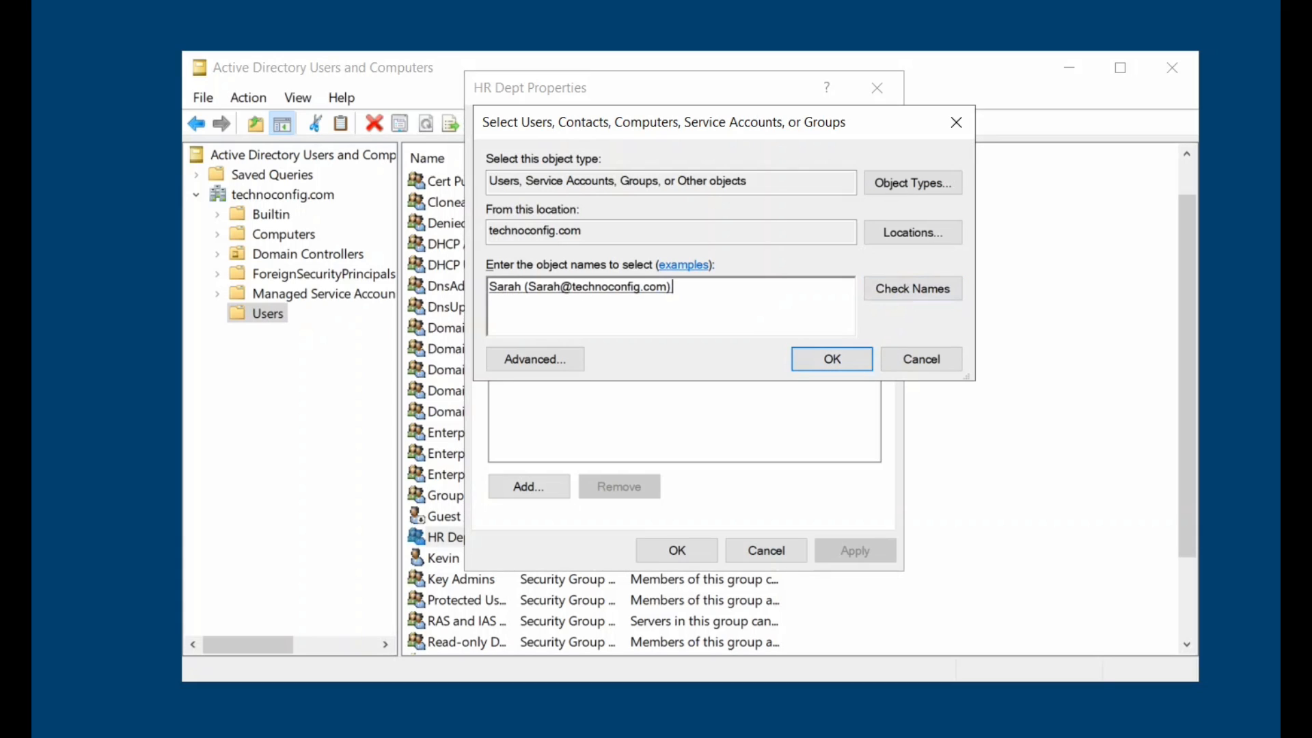
click(833, 362)
Add the HR manager's account too and save the HR Dept membership.
click(523, 489)
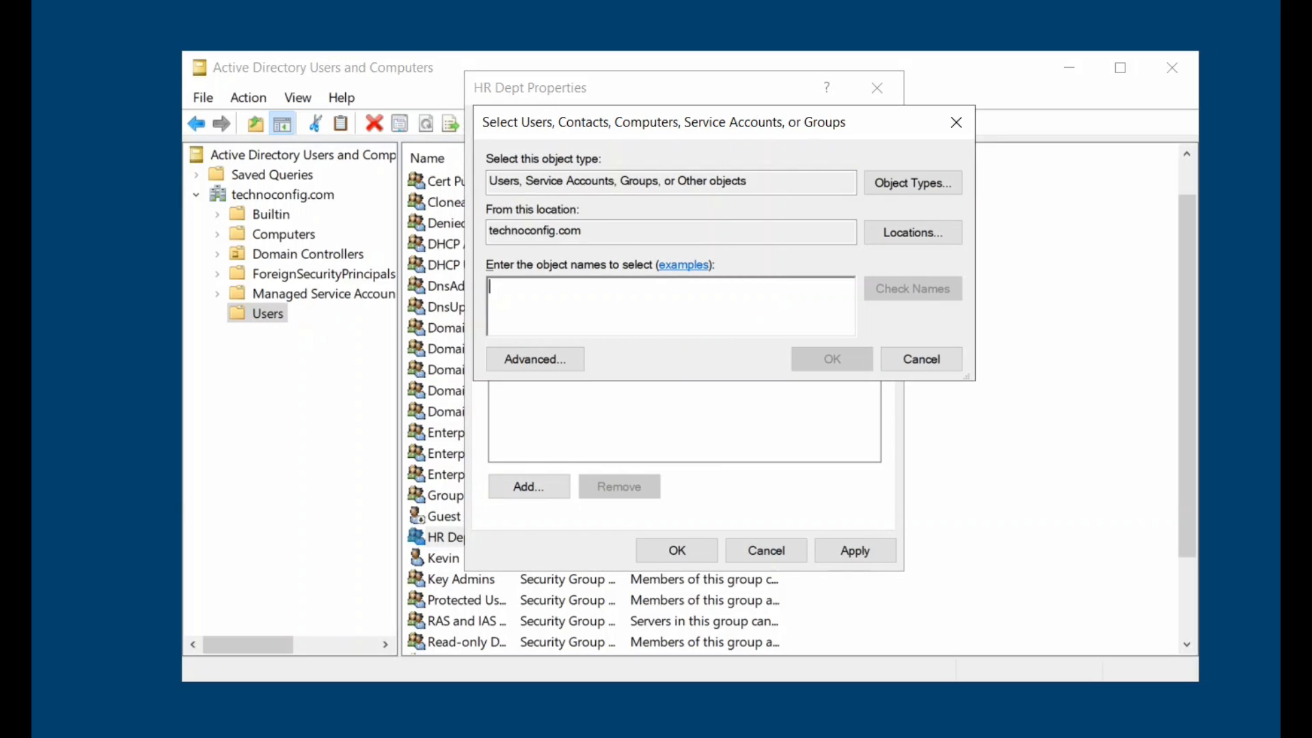
text(V)
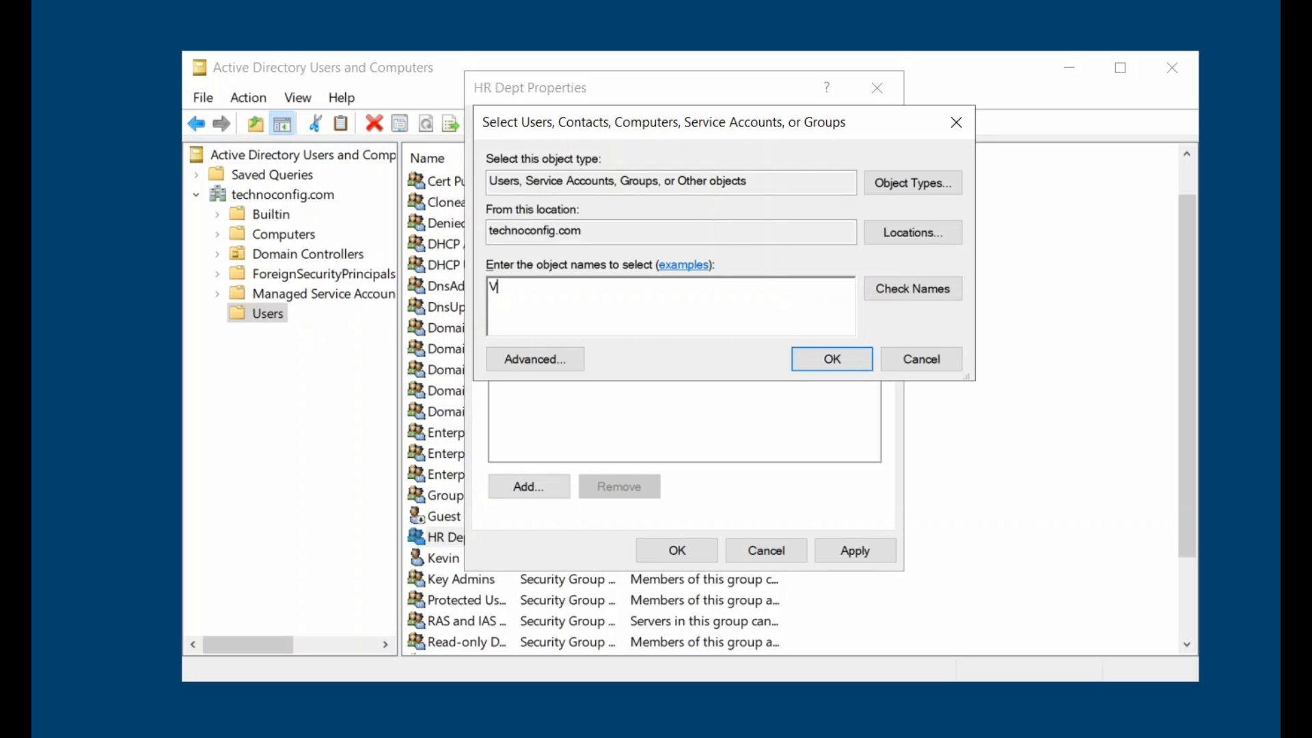
text(anessa)
click(883, 294)
click(831, 352)
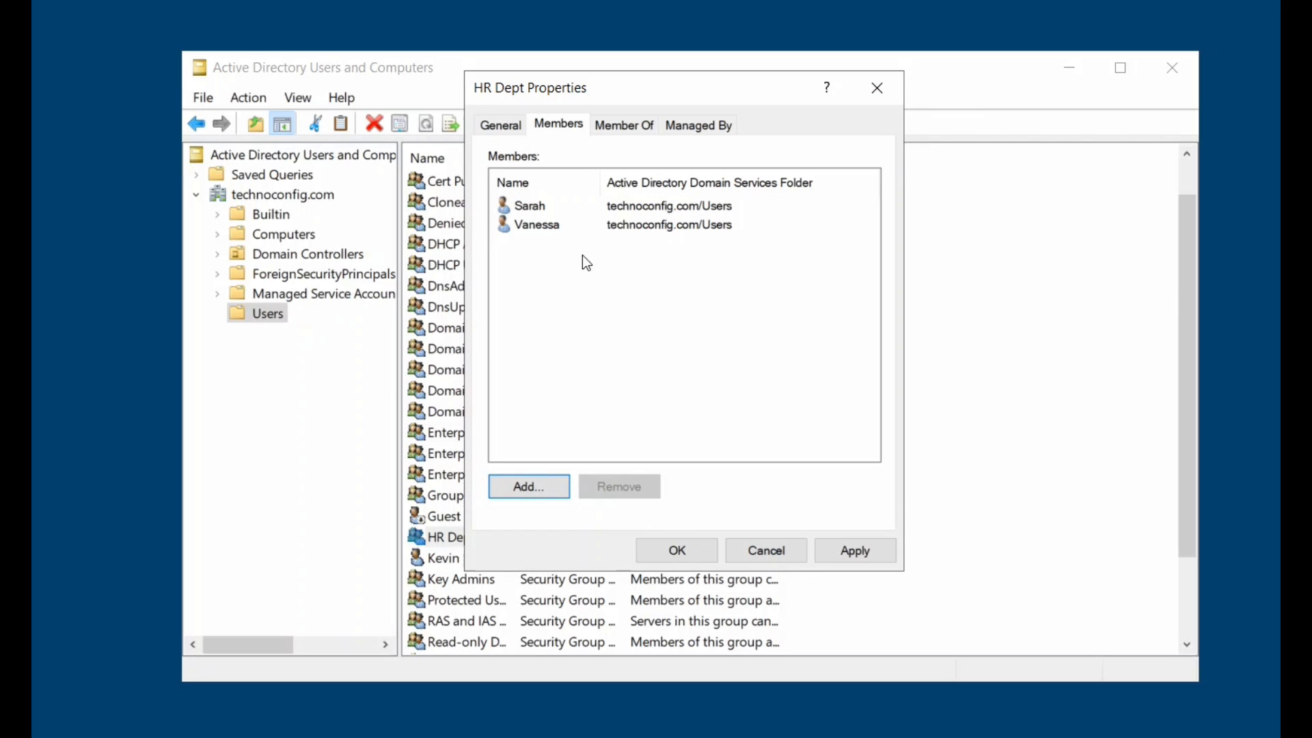
click(697, 555)
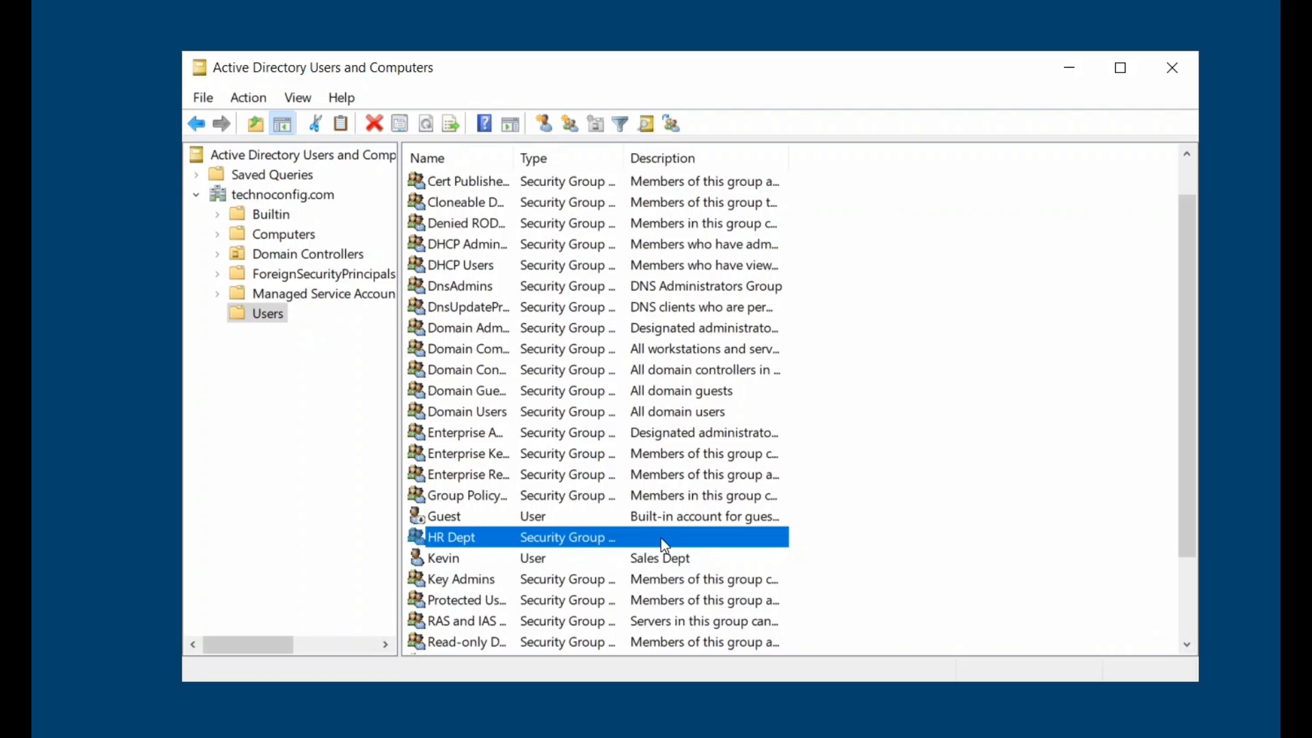
Add the sales user's account to the Sales Dept group's members and apply.
scroll(658, 538, down, 2)
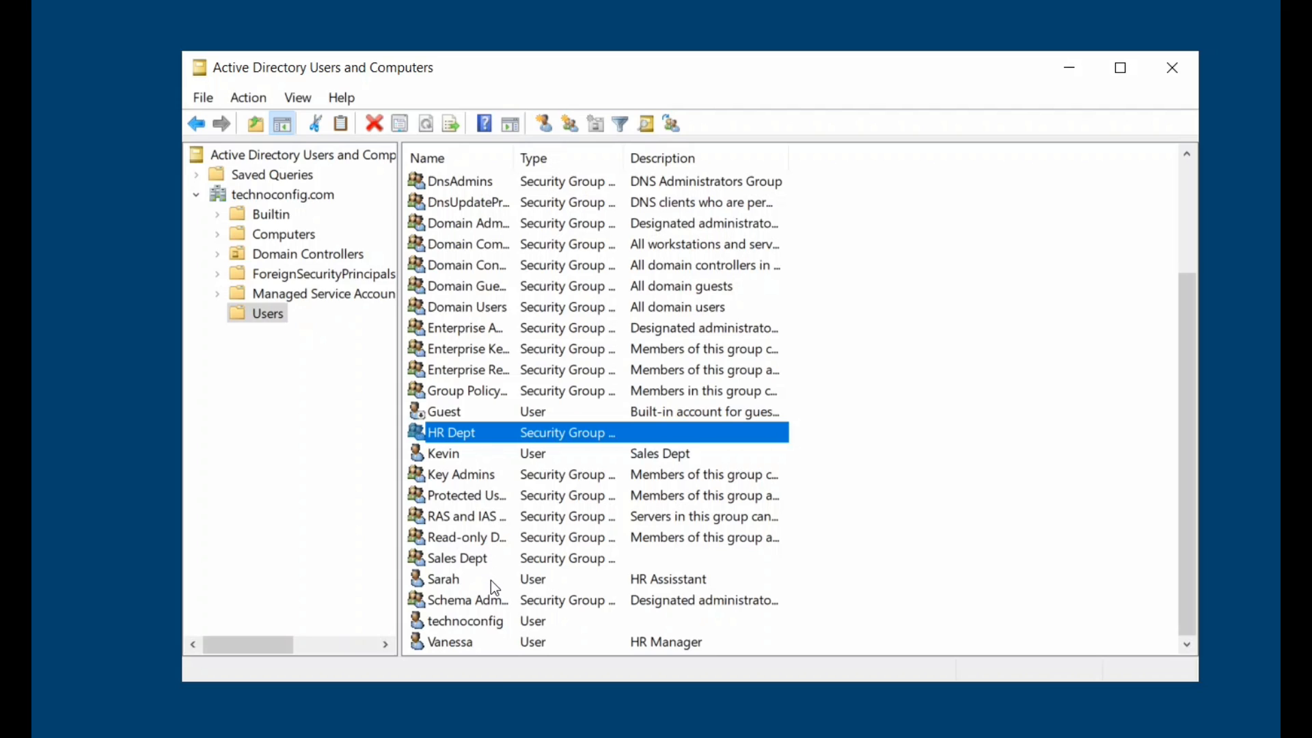
scroll(495, 587, up, 3)
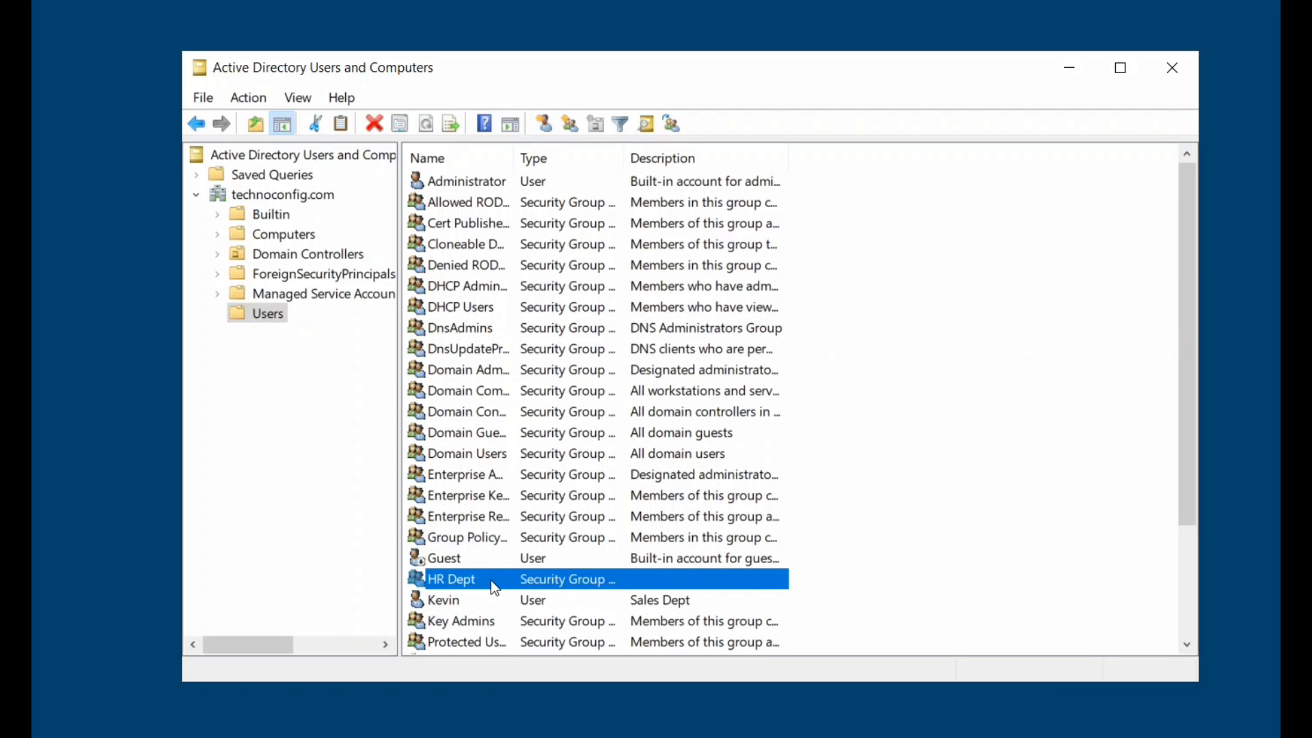
scroll(520, 451, down, 3)
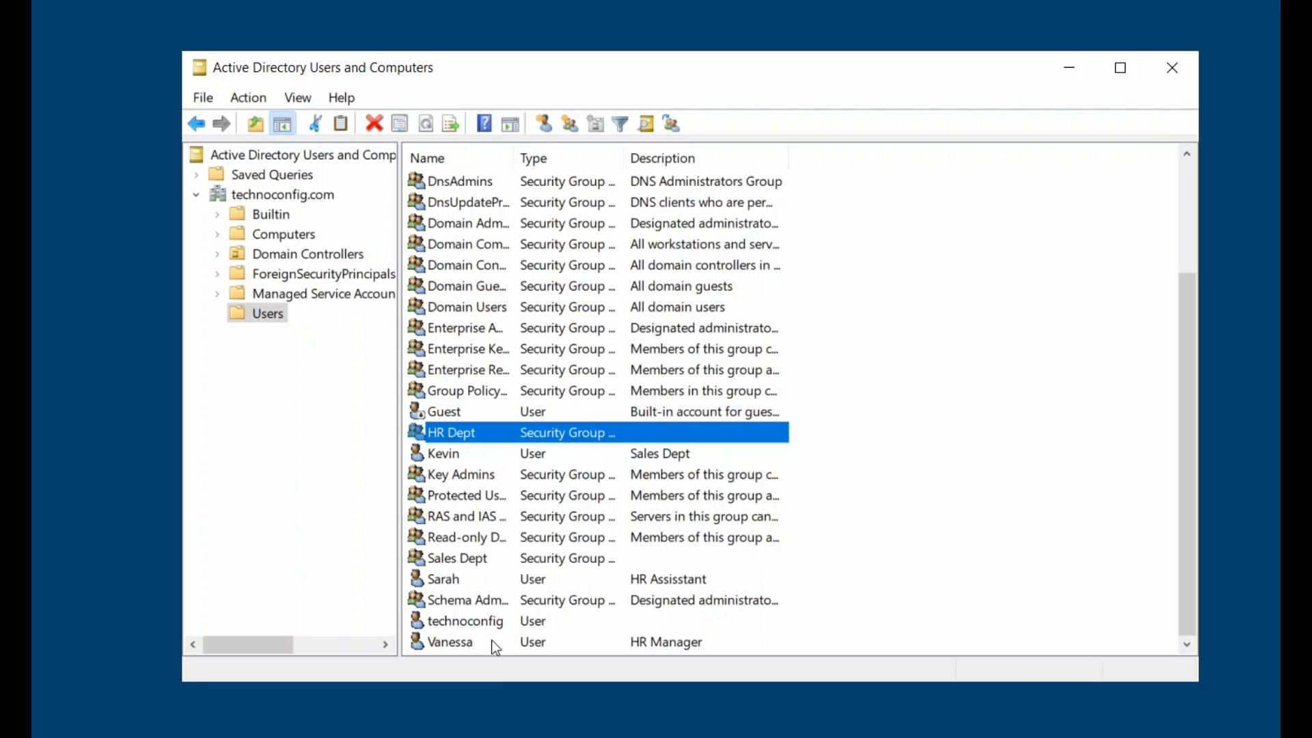
click(490, 430)
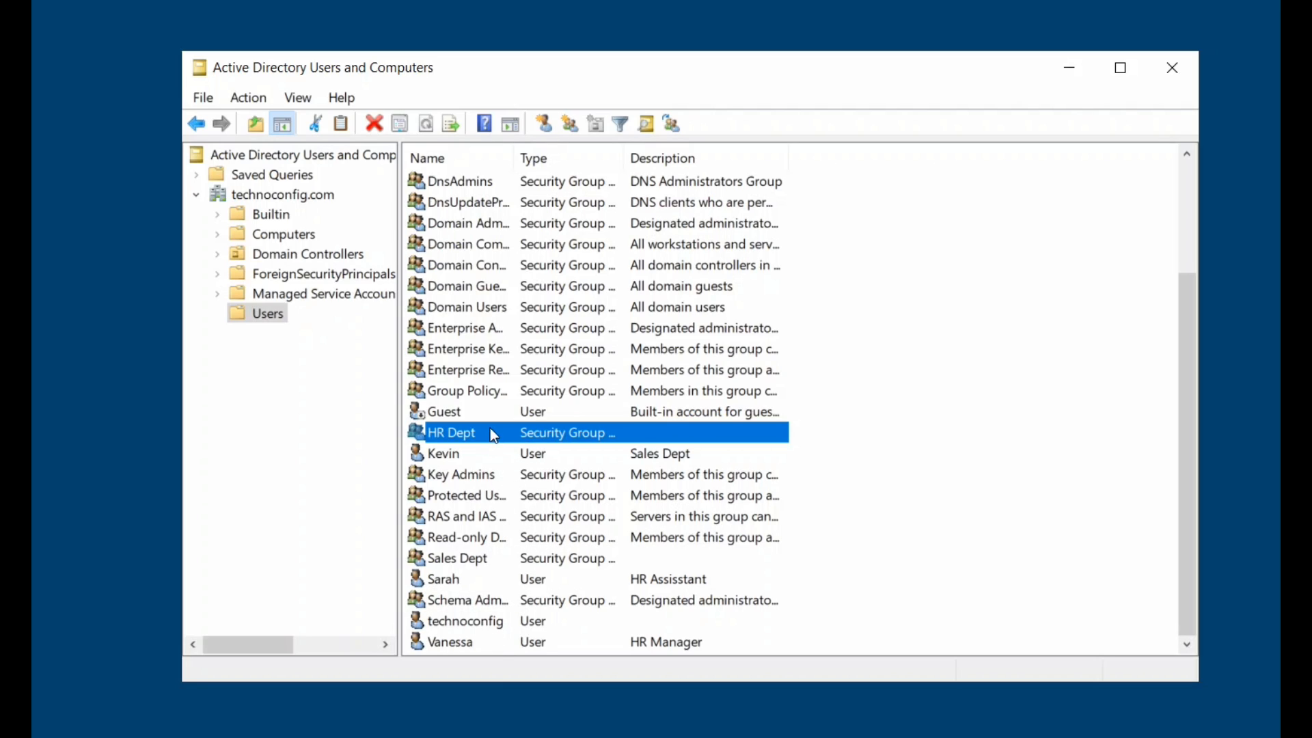
right_click(475, 555)
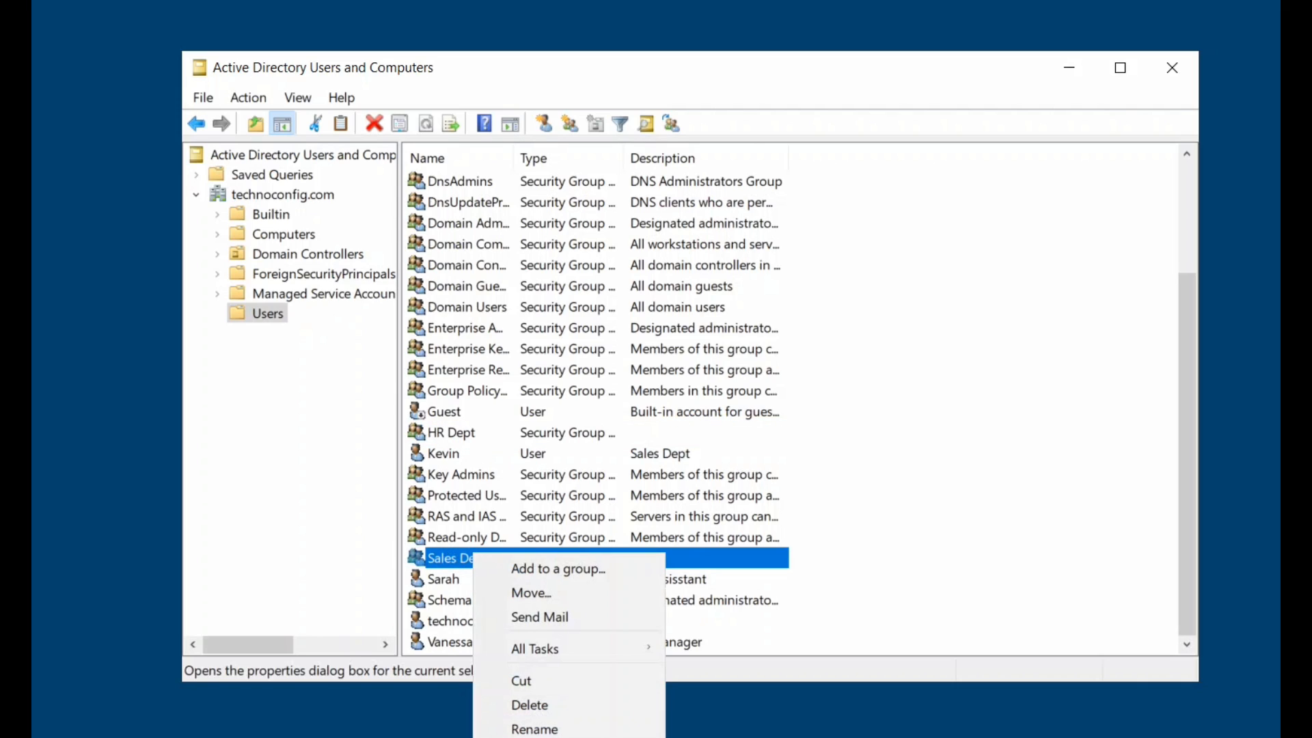
click(538, 737)
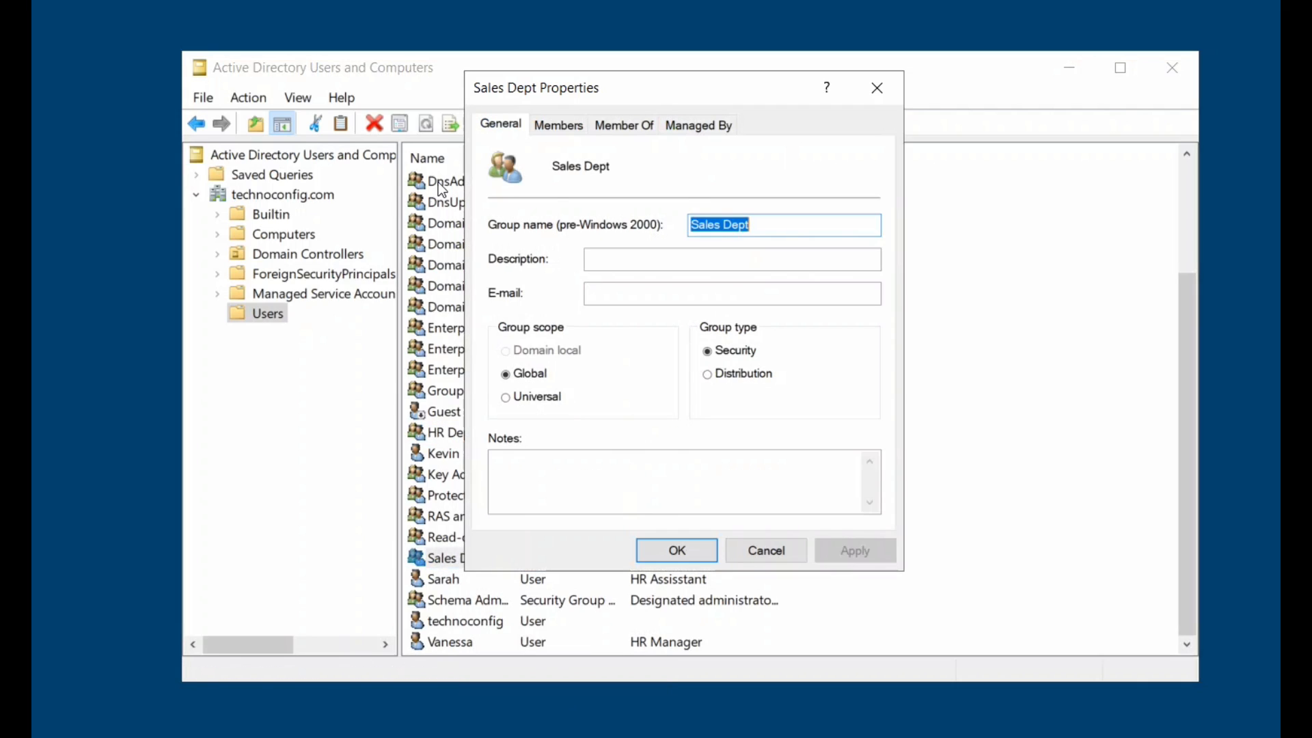
click(561, 125)
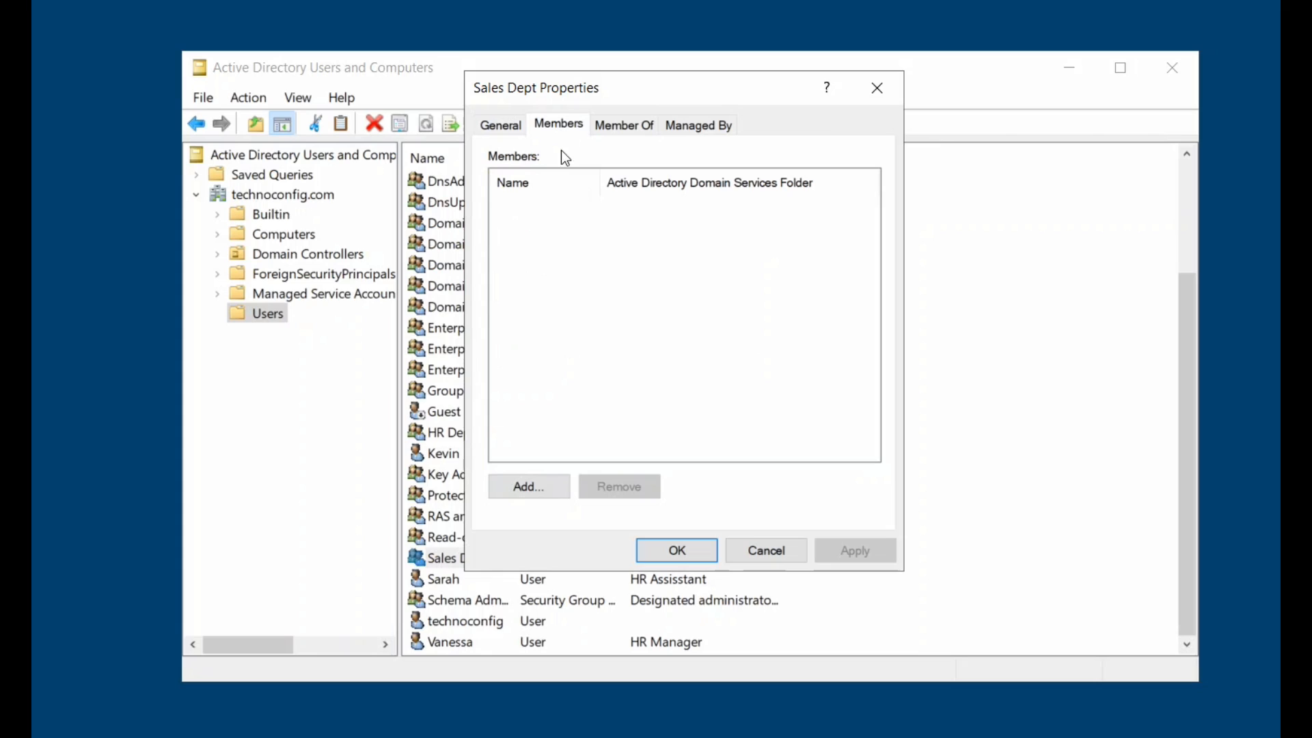
click(518, 480)
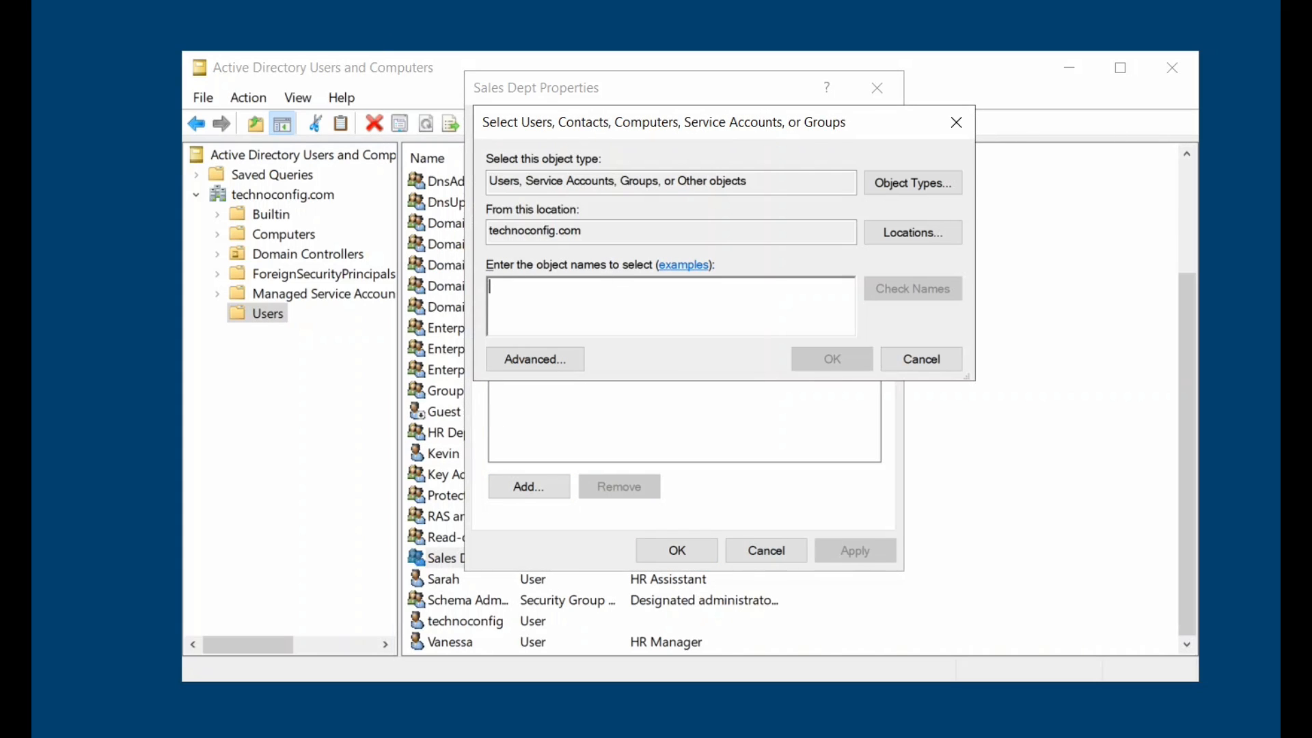
text(kevin)
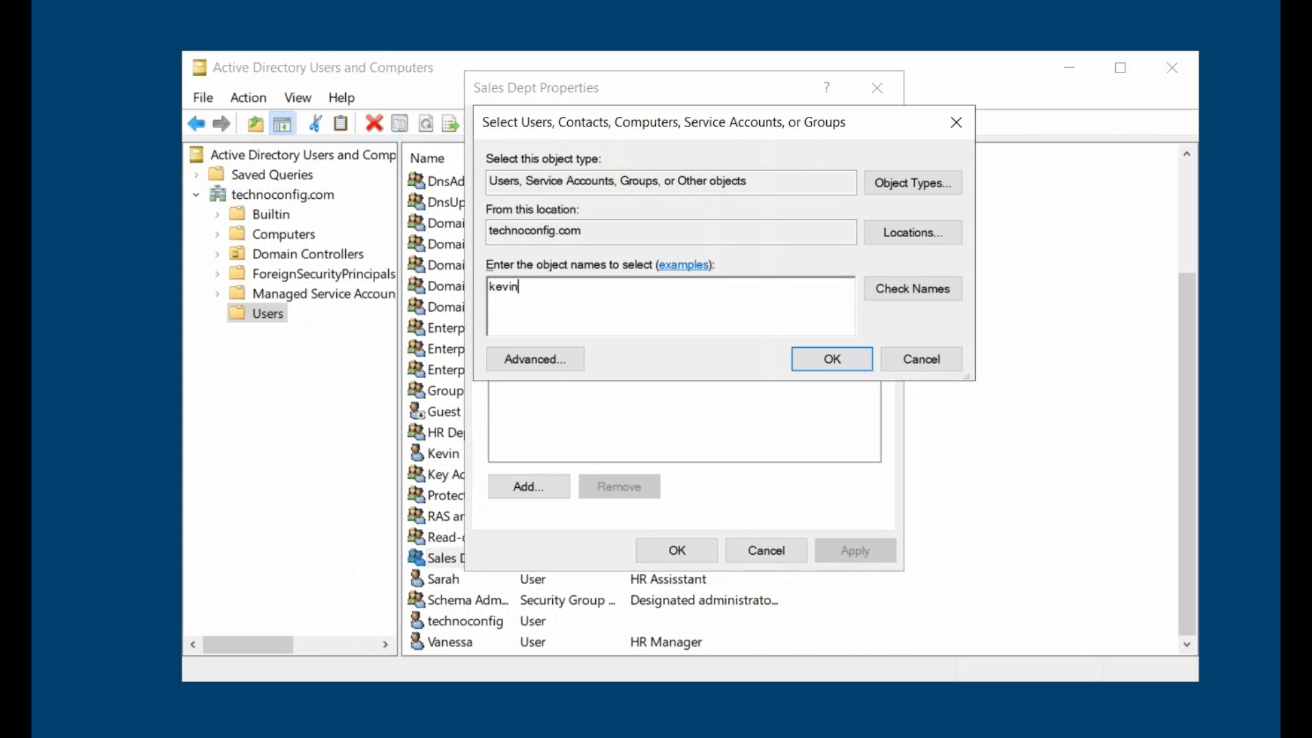
click(924, 295)
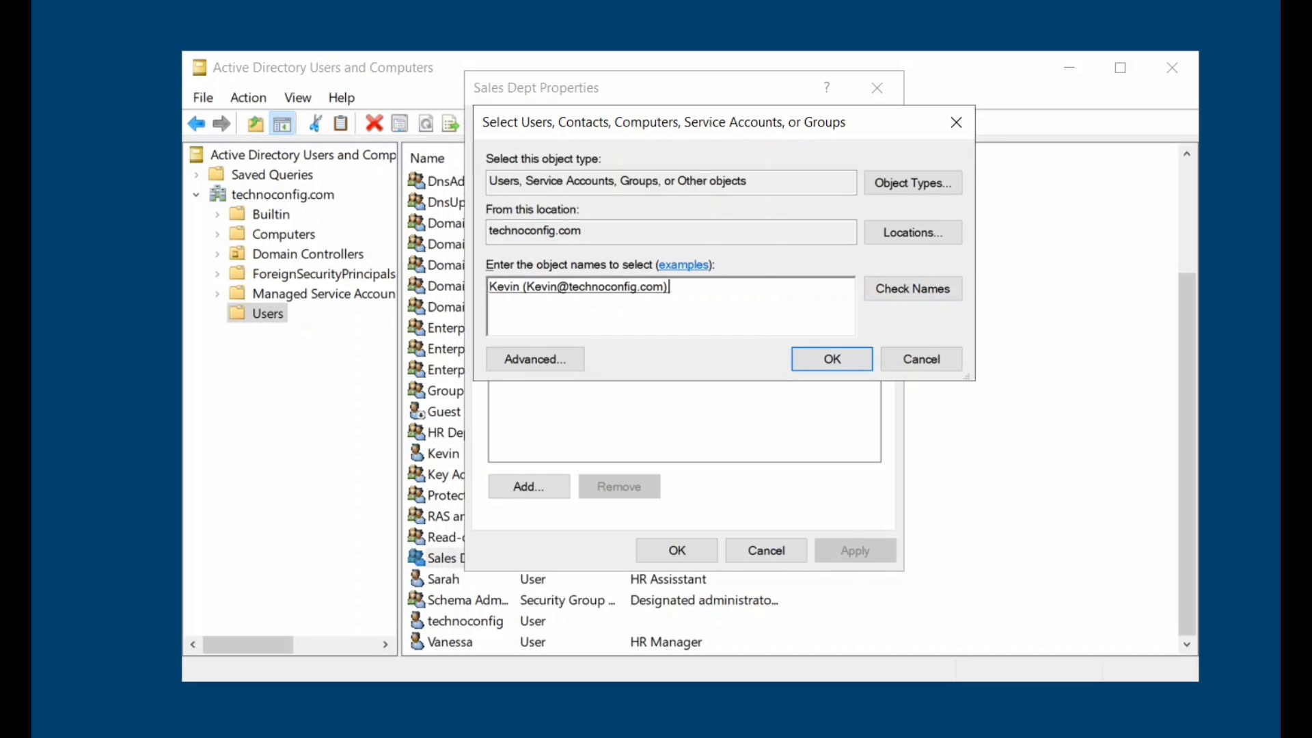
click(852, 367)
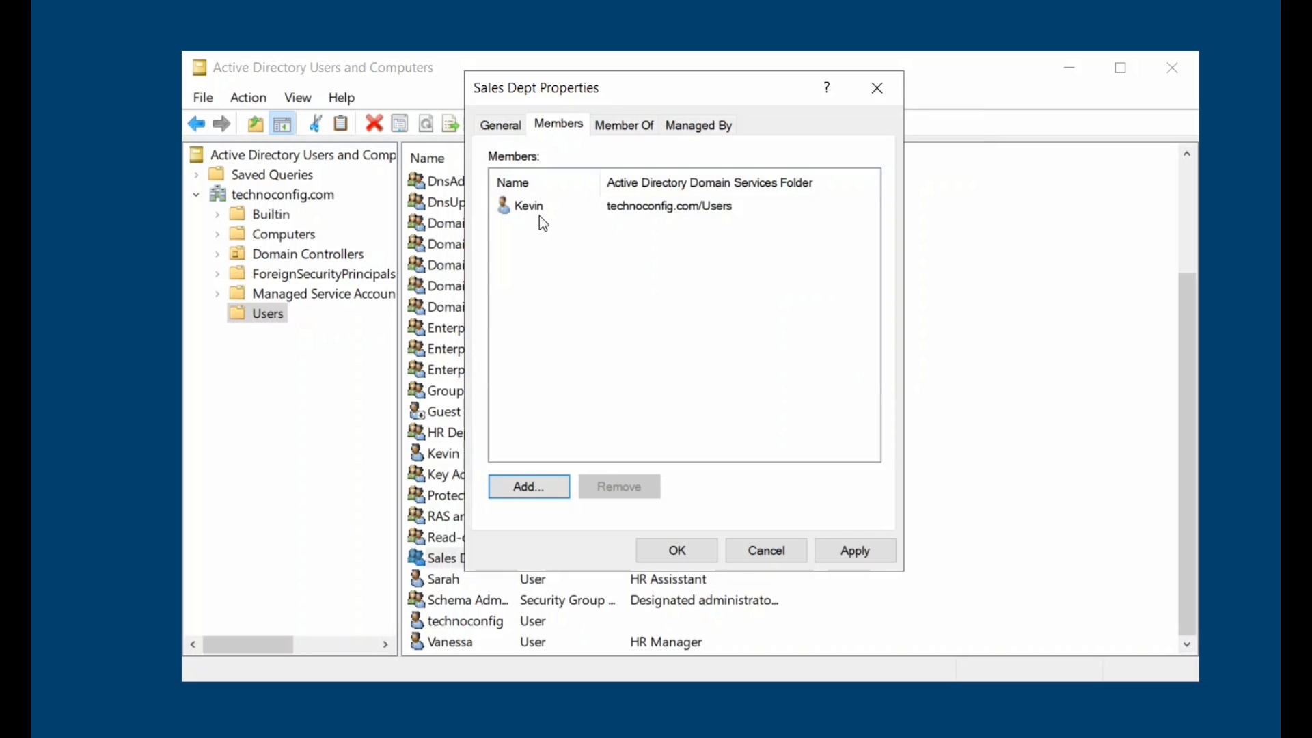
click(840, 551)
click(686, 551)
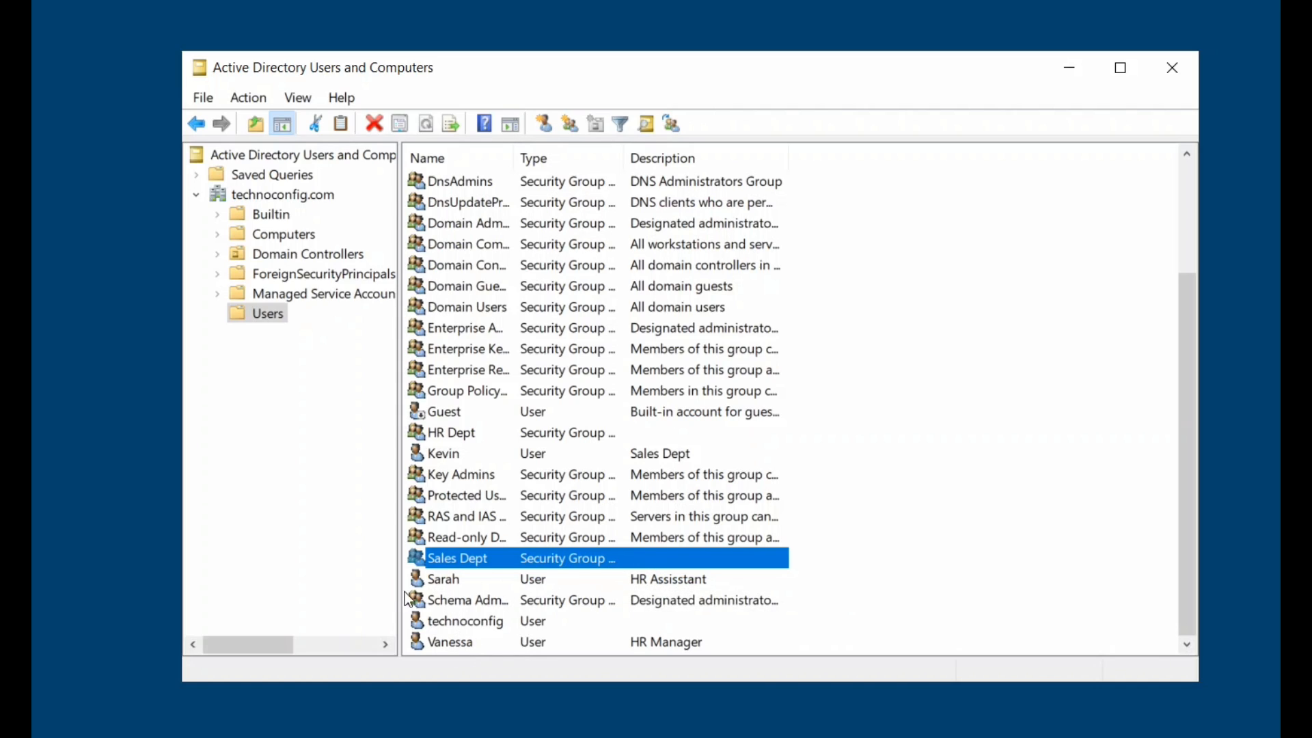
Remove the extra 's' so the HR assistant's description reads 'HR Assistant'.
right_click(550, 572)
click(606, 524)
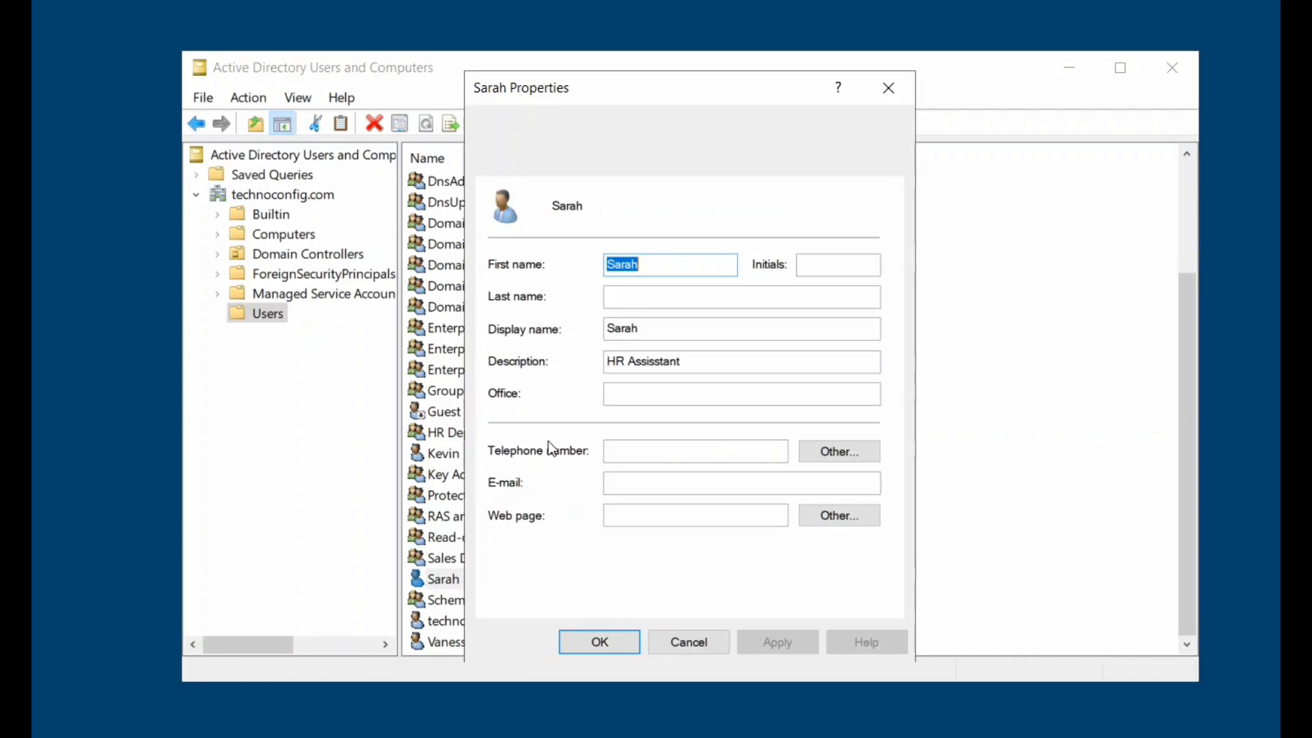
click(660, 362)
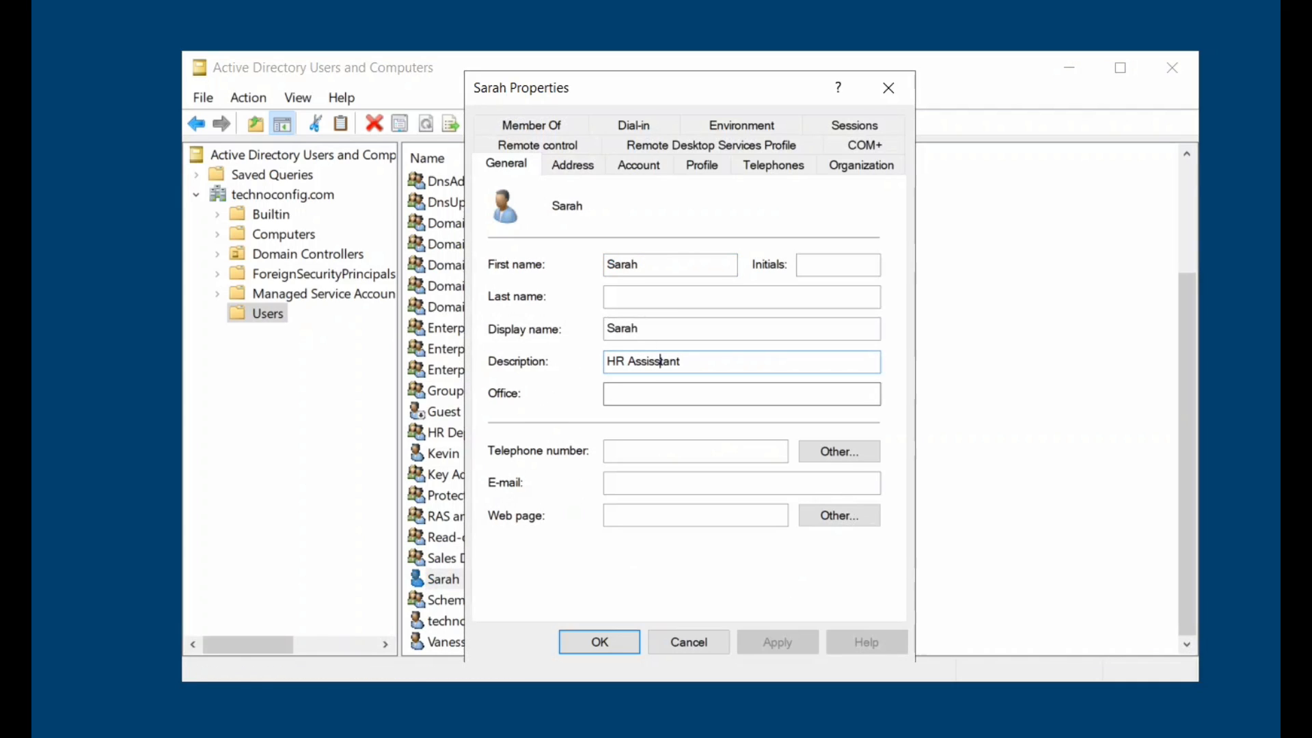
key(BackSpace)
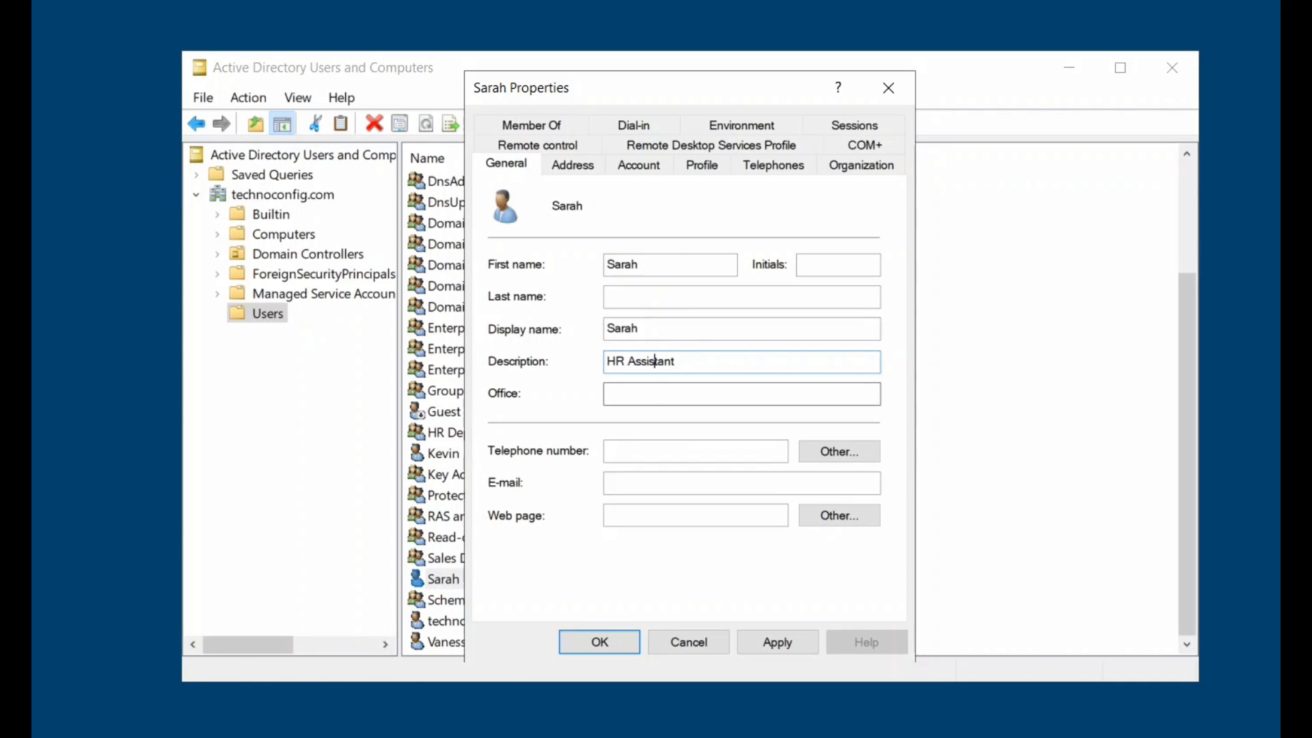
click(586, 641)
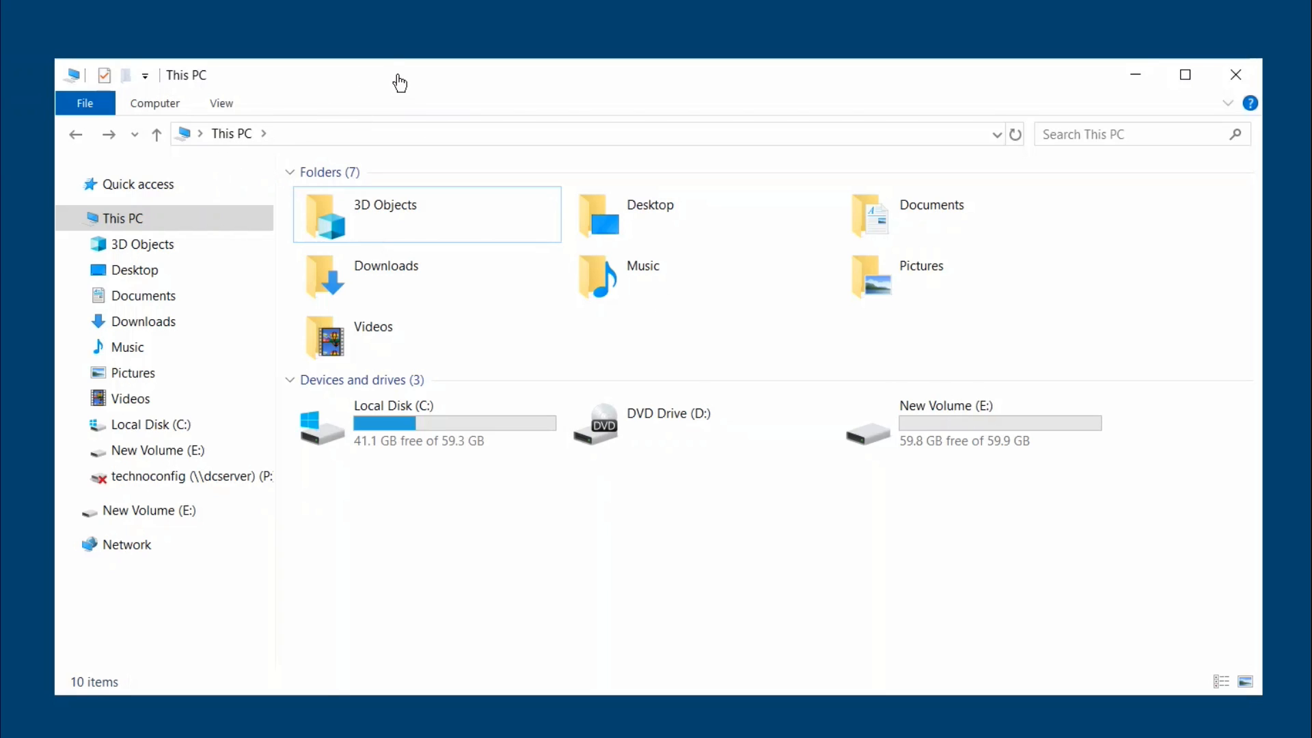
Open New Volume (E:) and create a folder there named 'Technoconfig'.
double_click(953, 424)
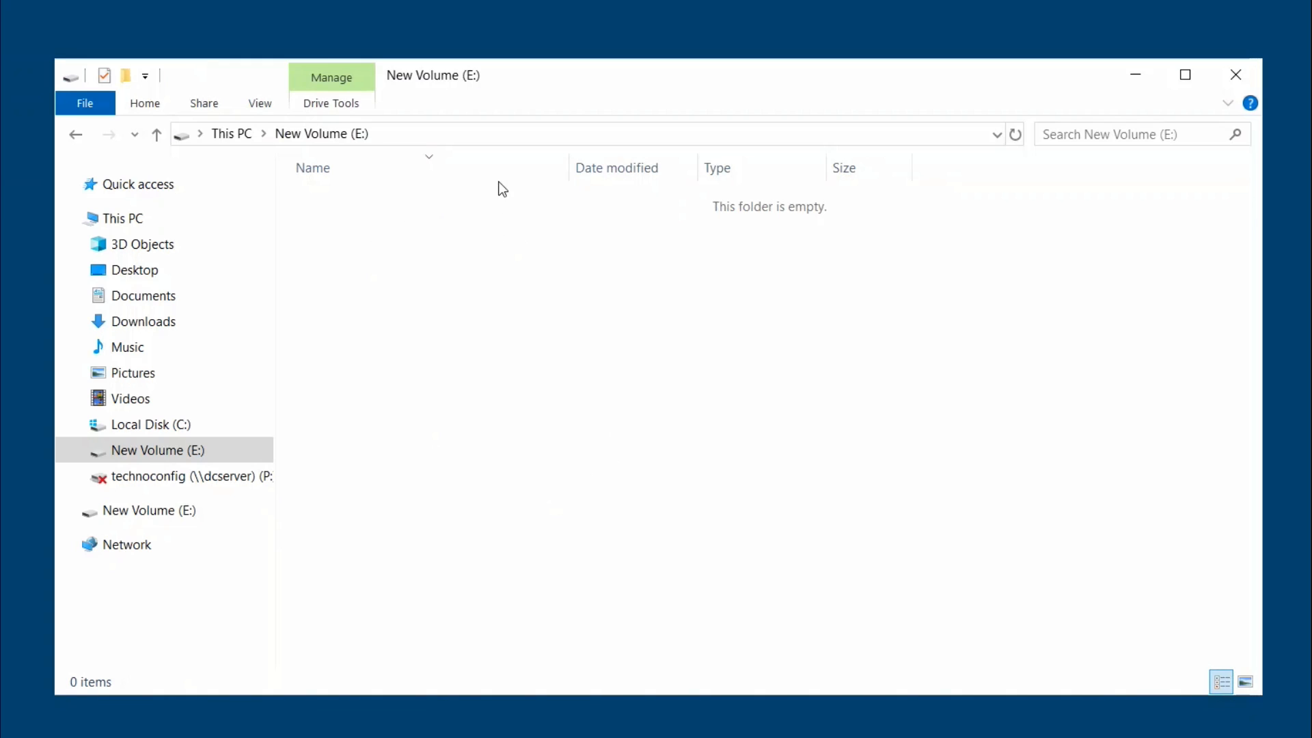
right_click(455, 213)
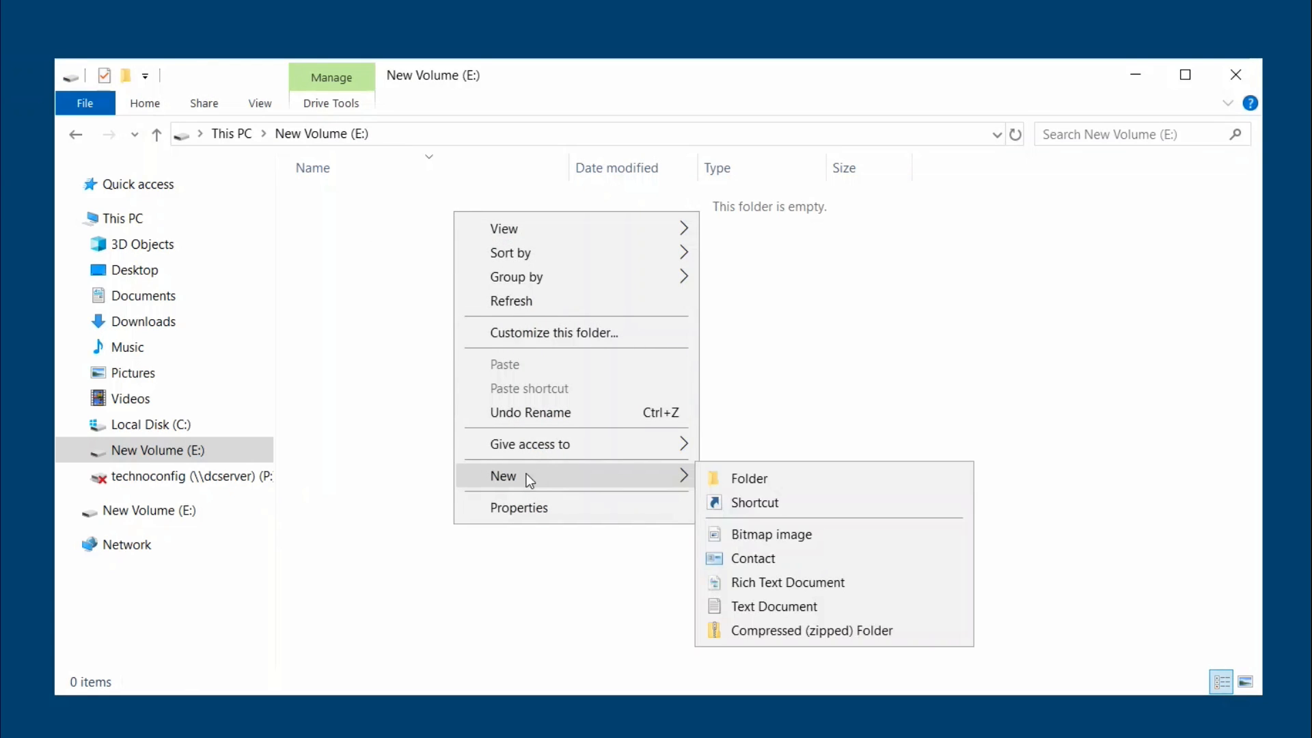
click(376, 318)
right_click(599, 270)
mouse_move(664, 532)
click(934, 539)
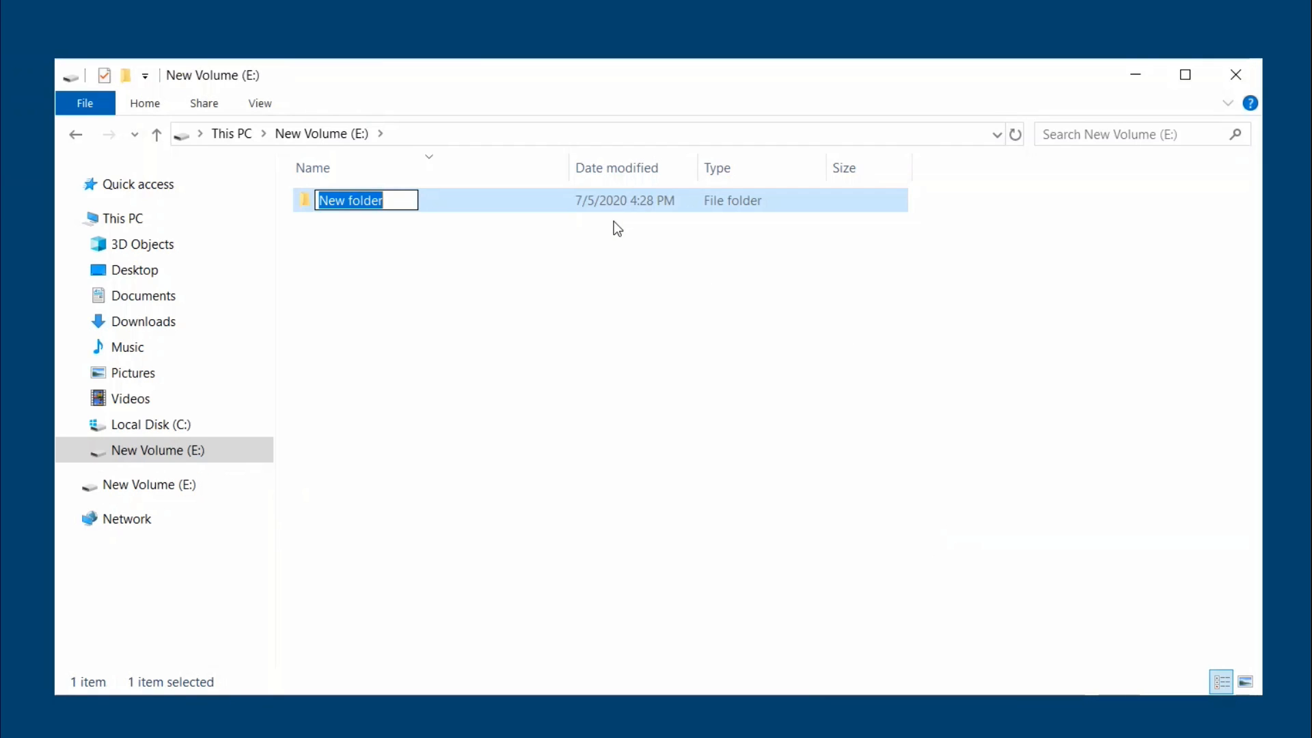
text(Technoconfig)
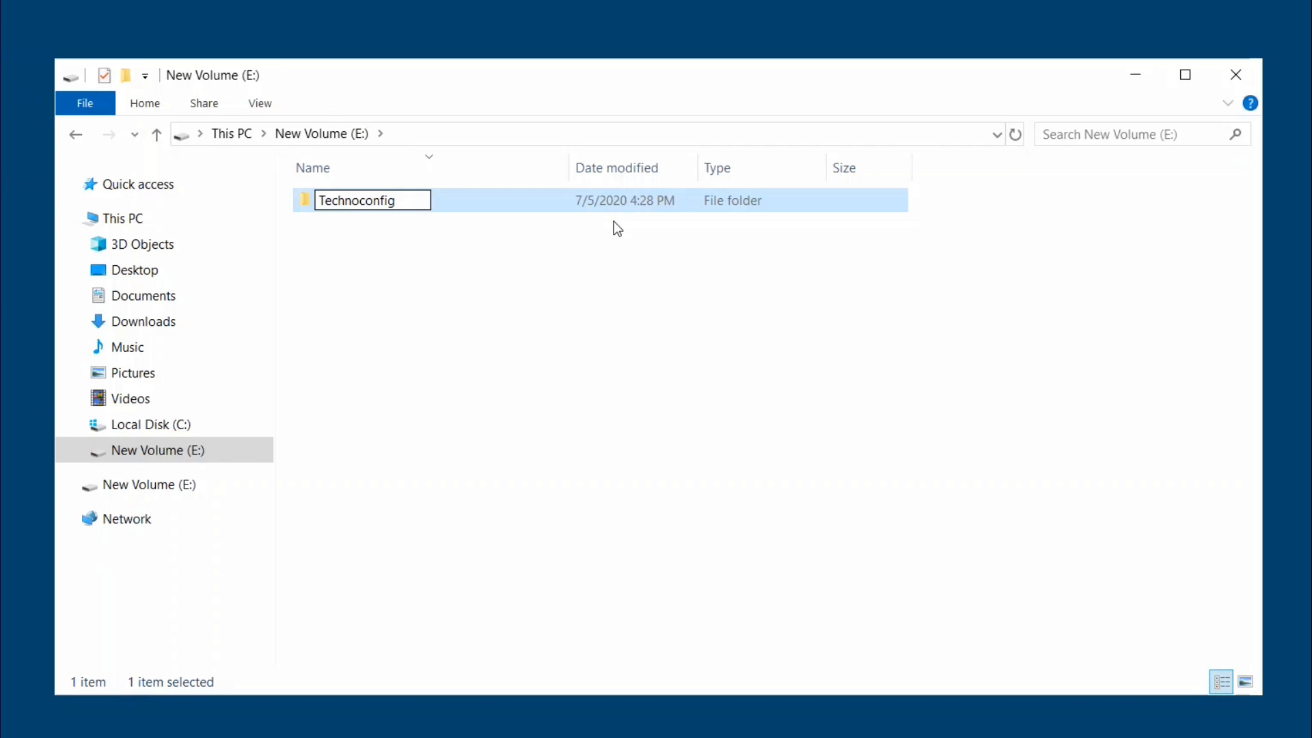
key(Return)
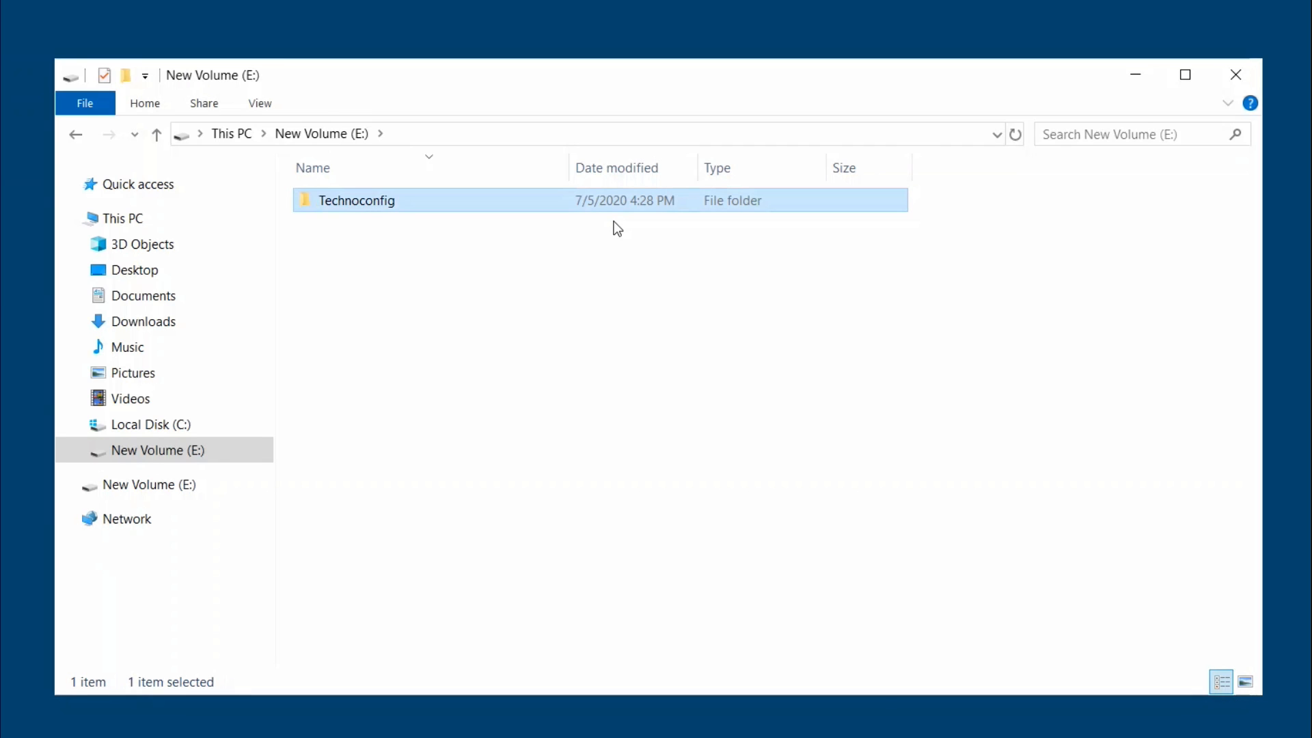
Open the Technoconfig folder's Properties and start sharing it from the Sharing tab.
right_click(511, 201)
click(610, 568)
drag(662, 213, 627, 191)
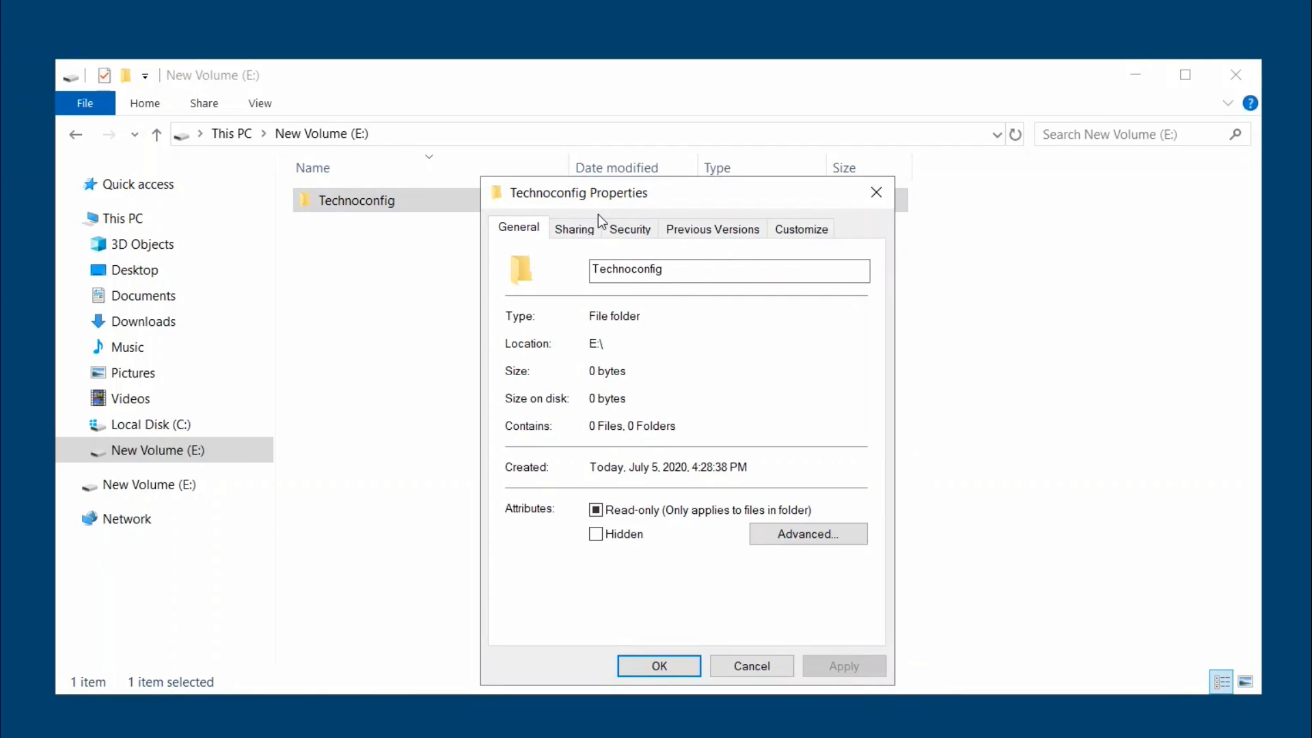
click(574, 228)
click(547, 380)
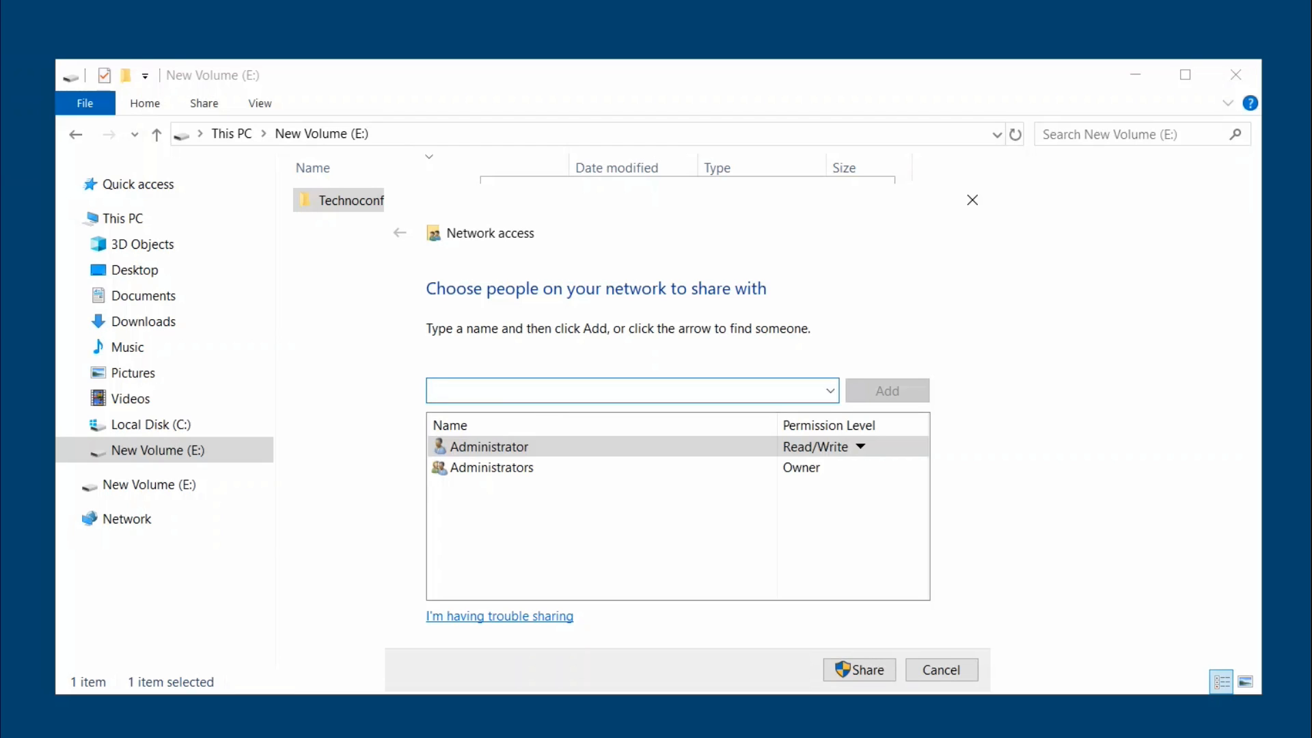
Add HR Dept and Sales Dept to the share, complete sharing, and close Properties.
text(HR)
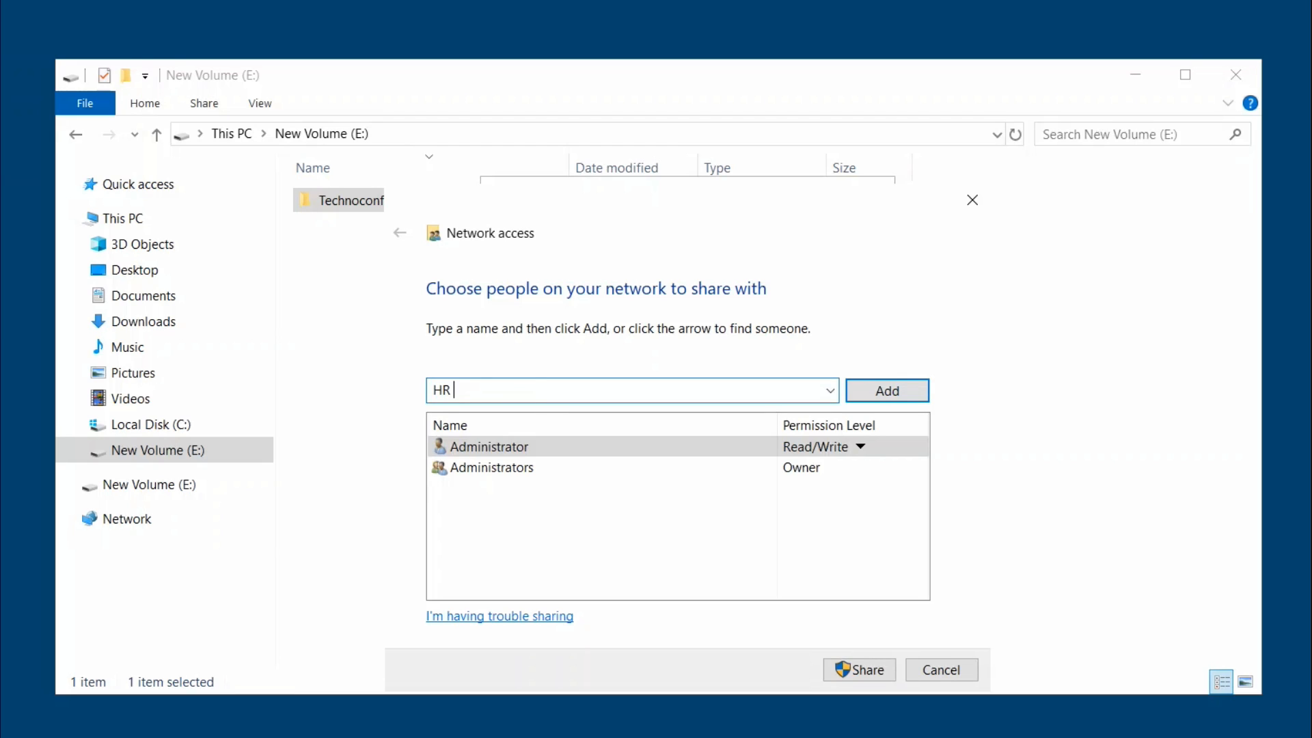
text( Dept)
key(Return)
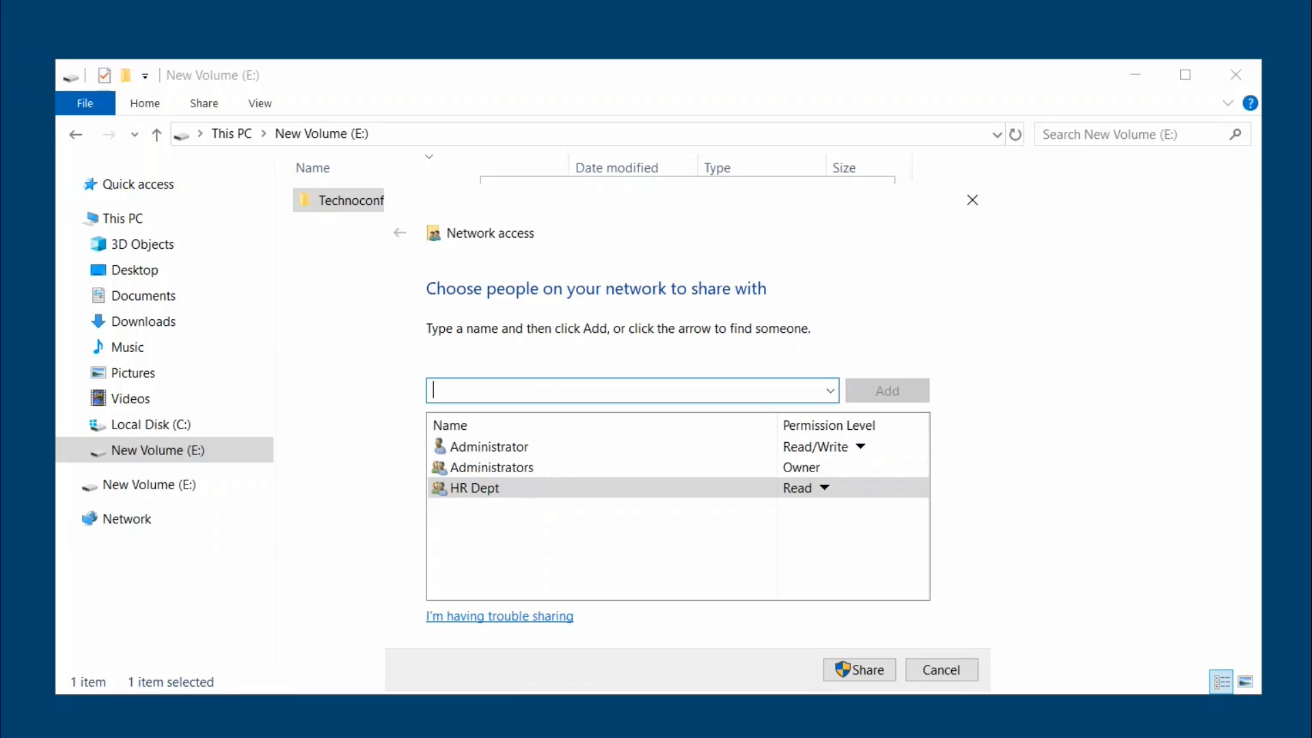
text(Sale)
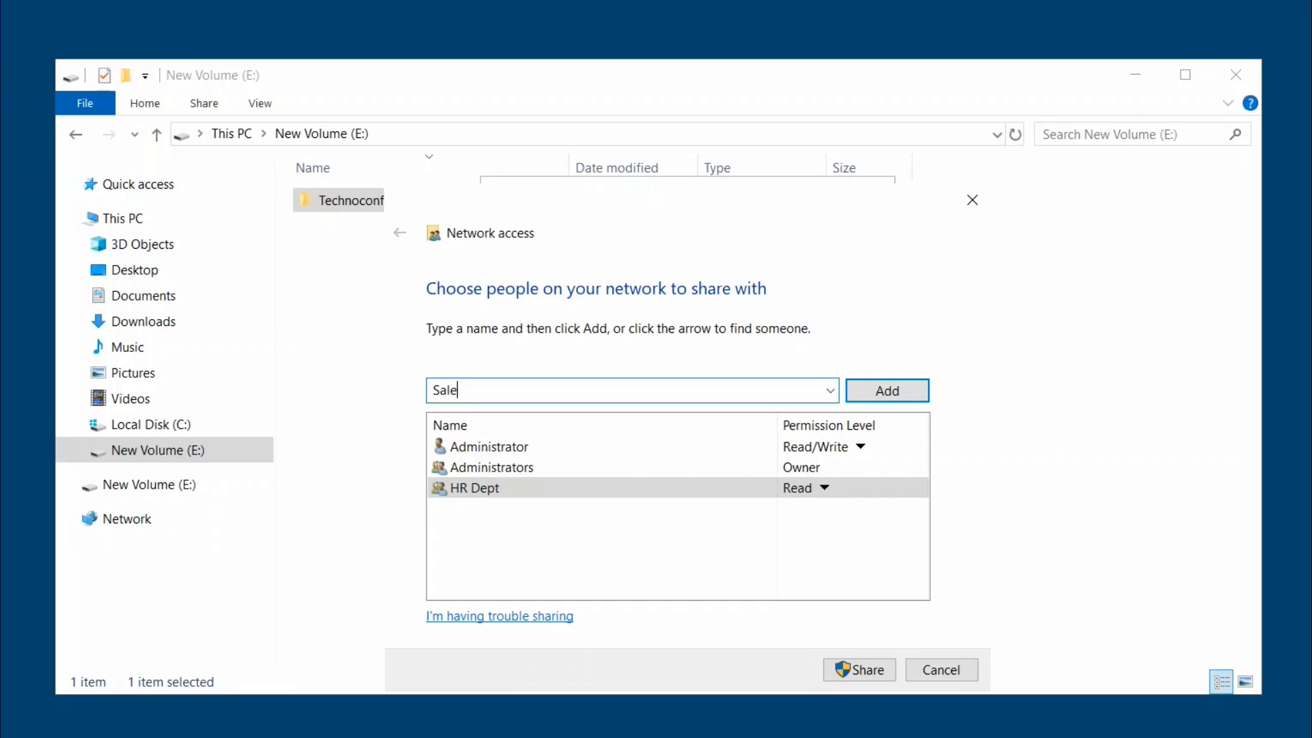
text(s Dept)
key(Return)
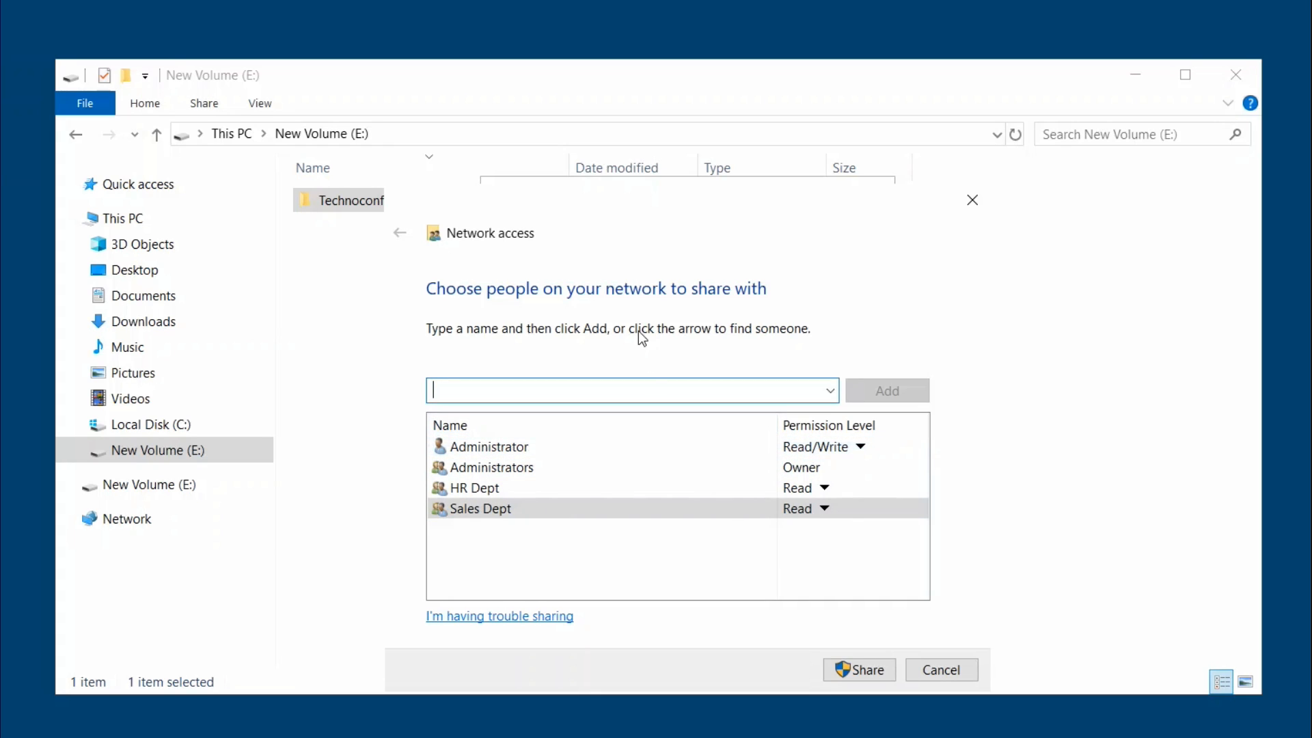
click(886, 670)
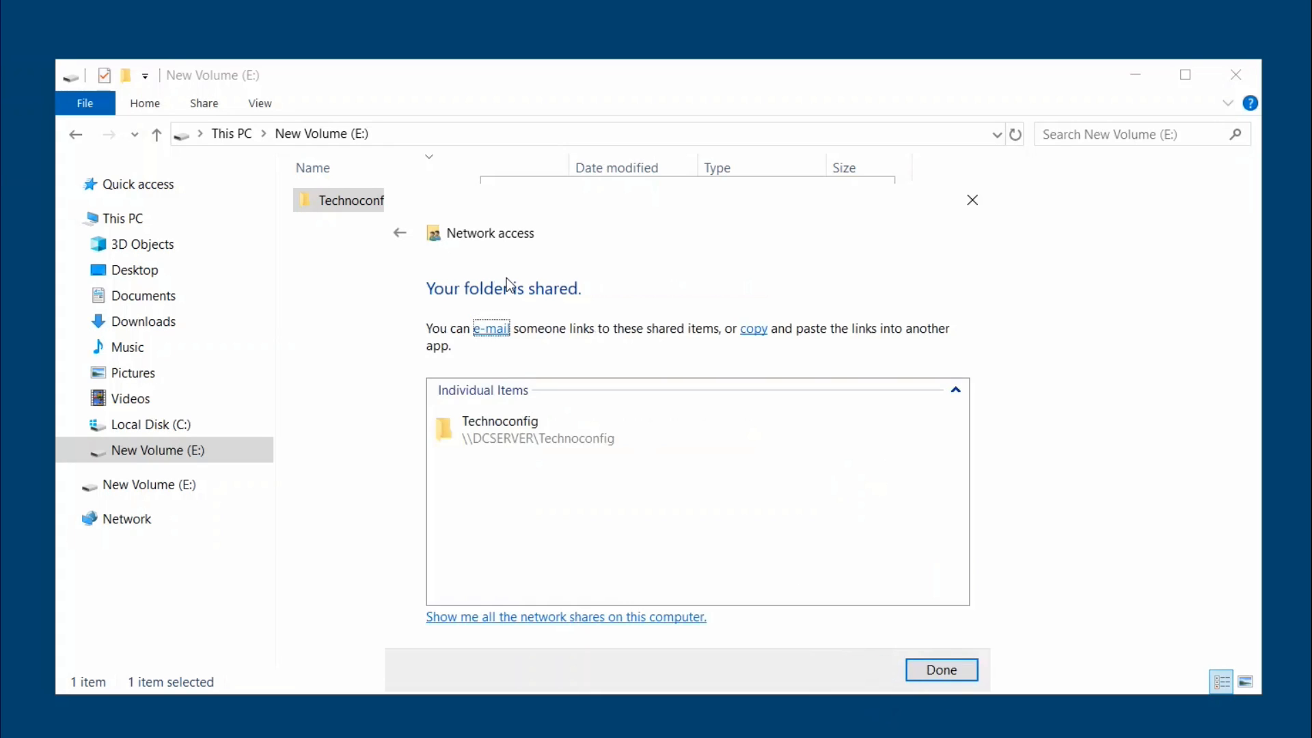
click(940, 671)
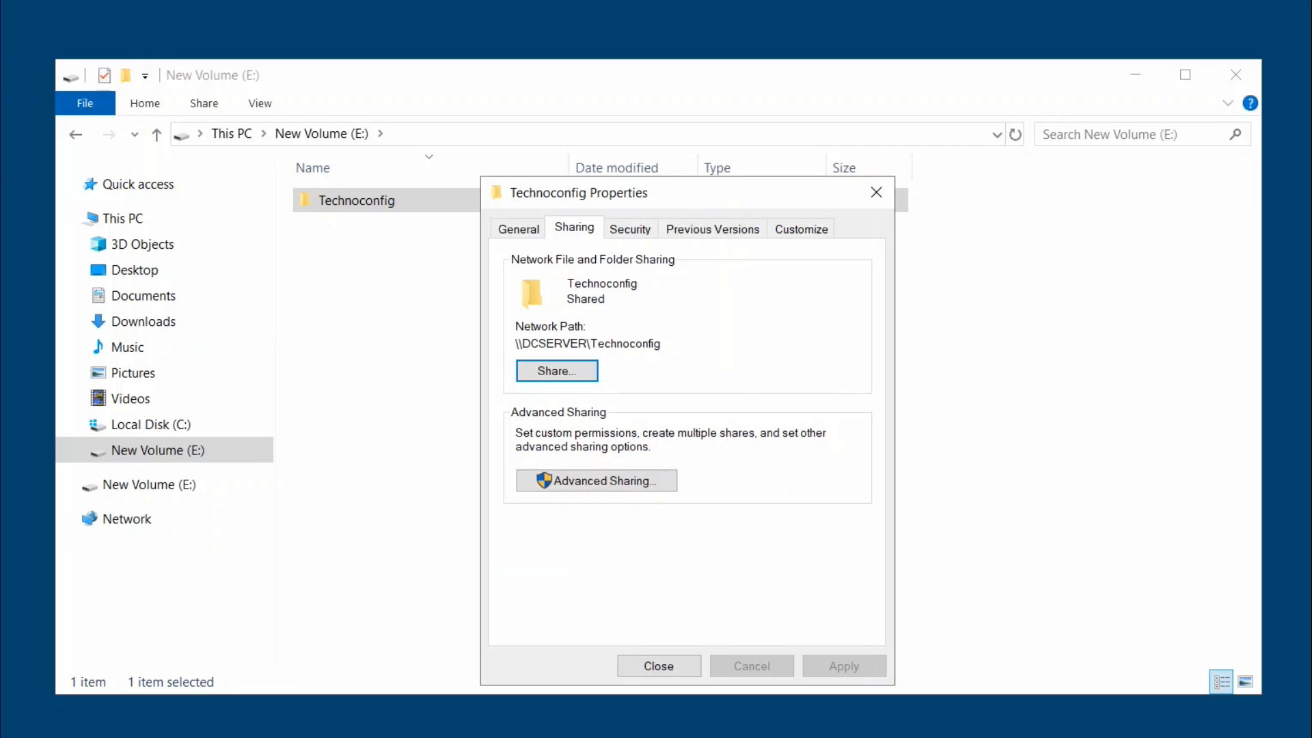
click(659, 666)
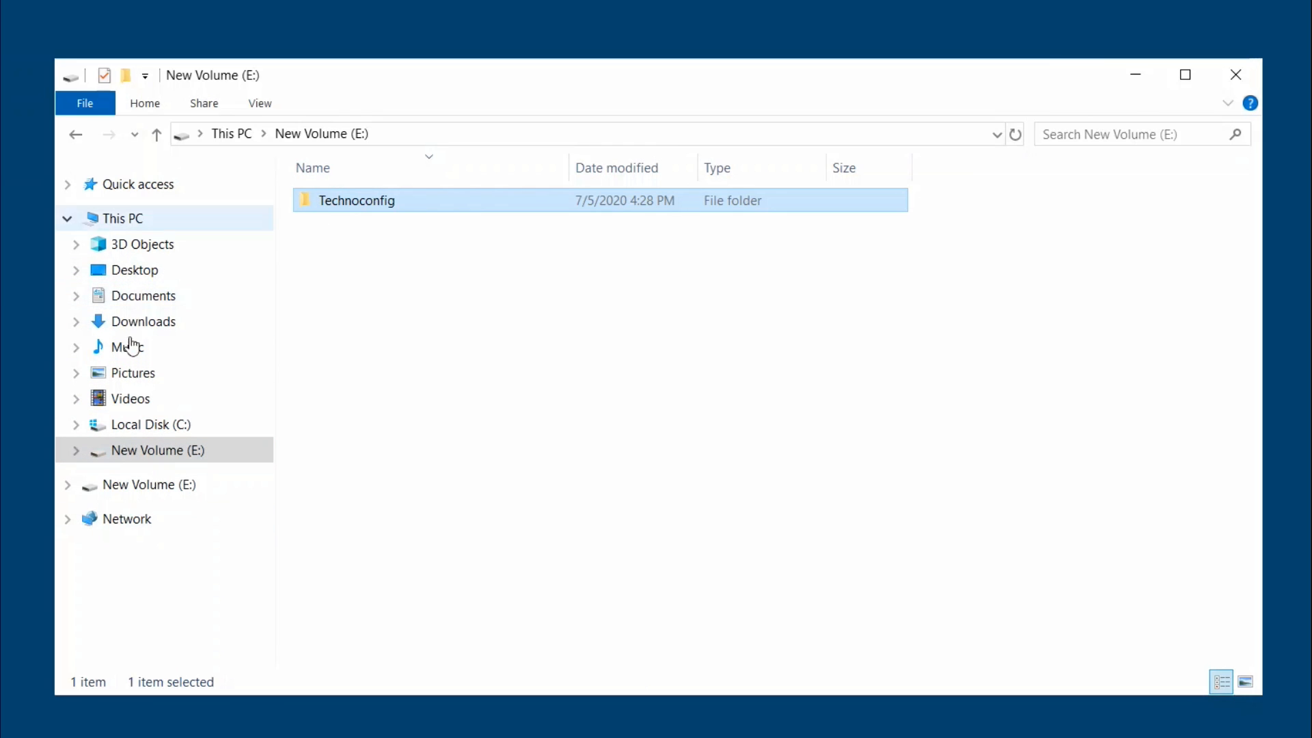
Start mapping a network drive from Network and choose drive letter P:.
right_click(128, 523)
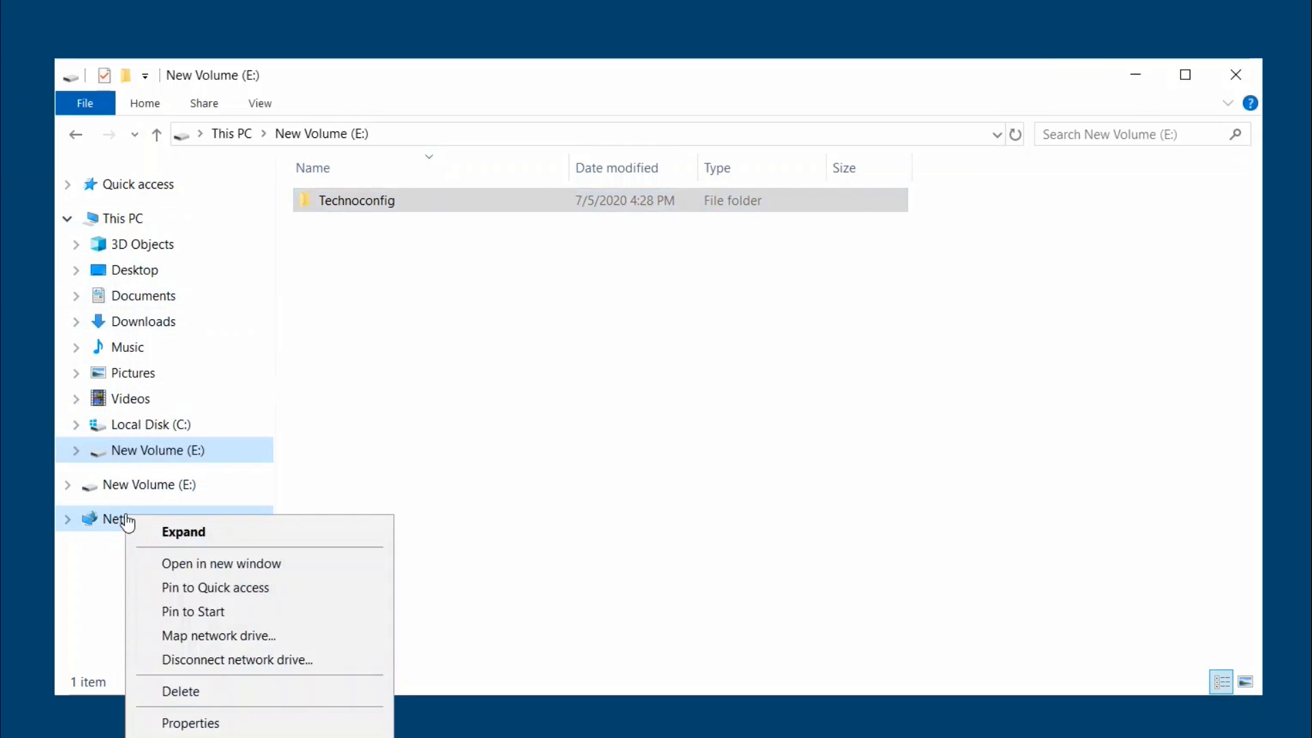
click(196, 635)
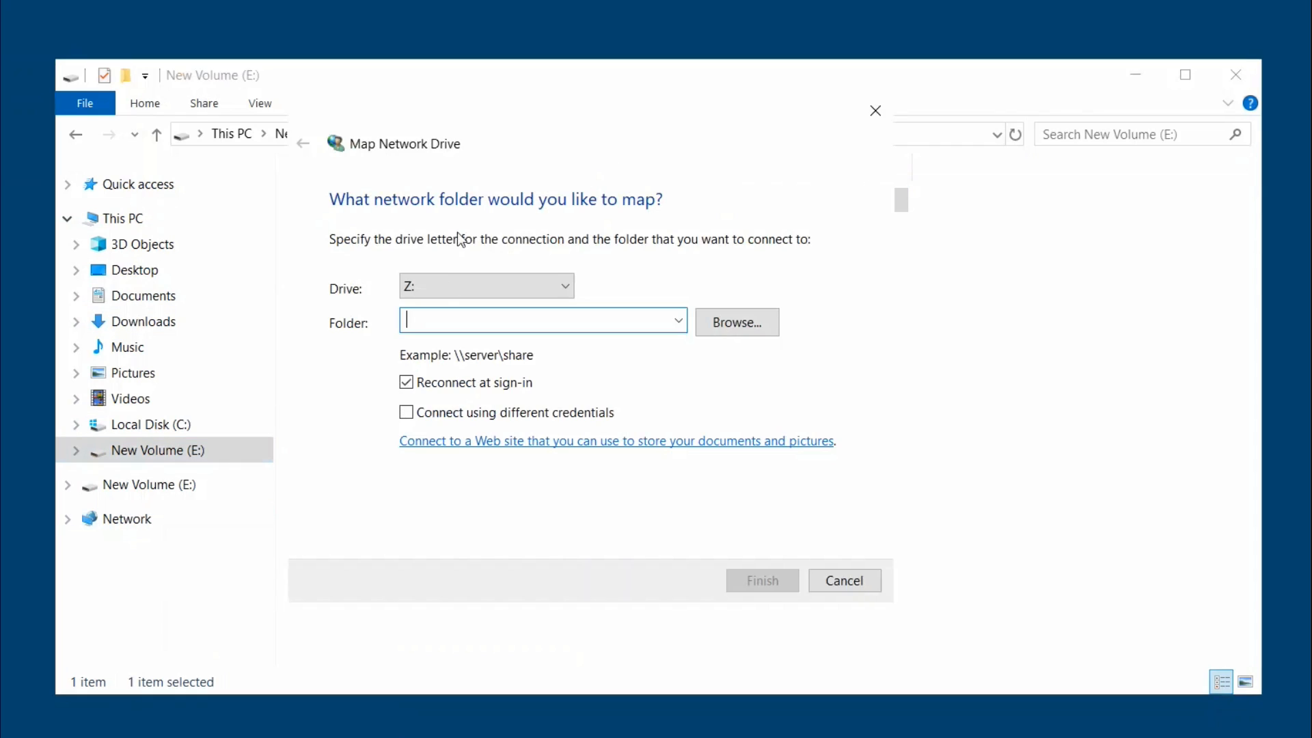
click(462, 294)
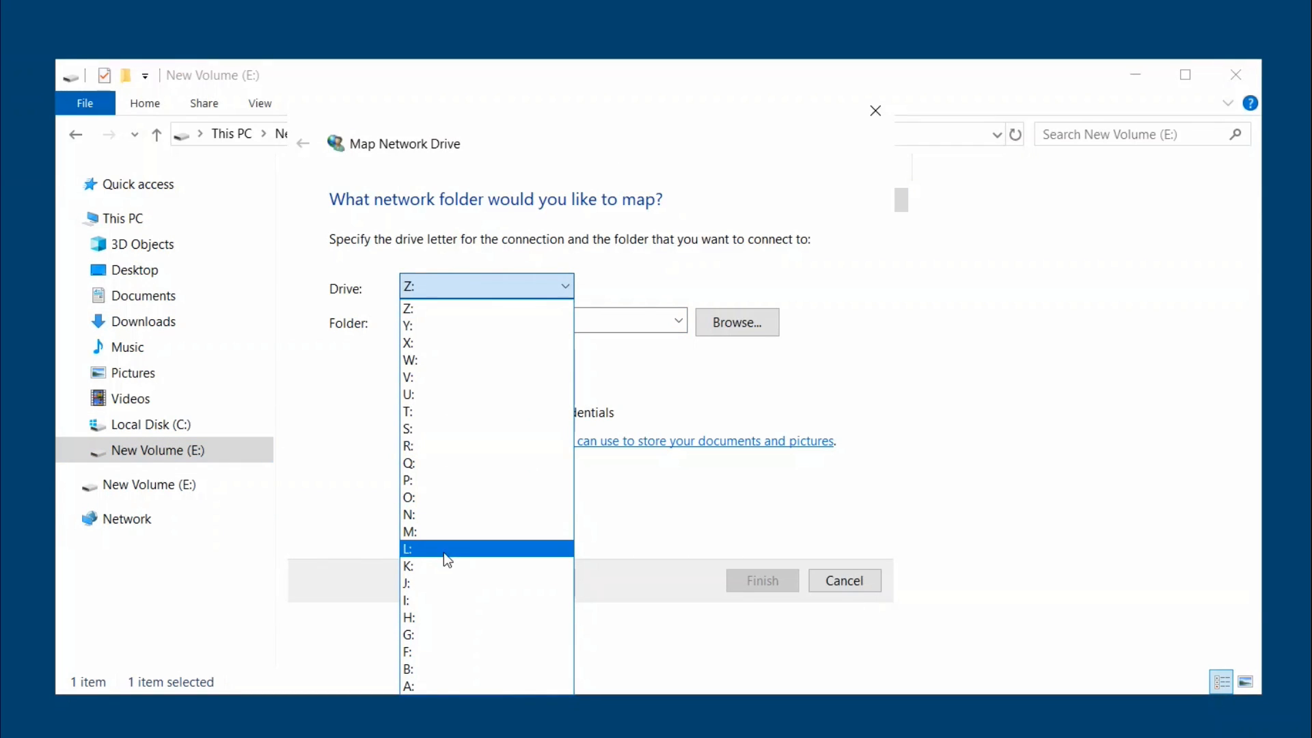
click(437, 481)
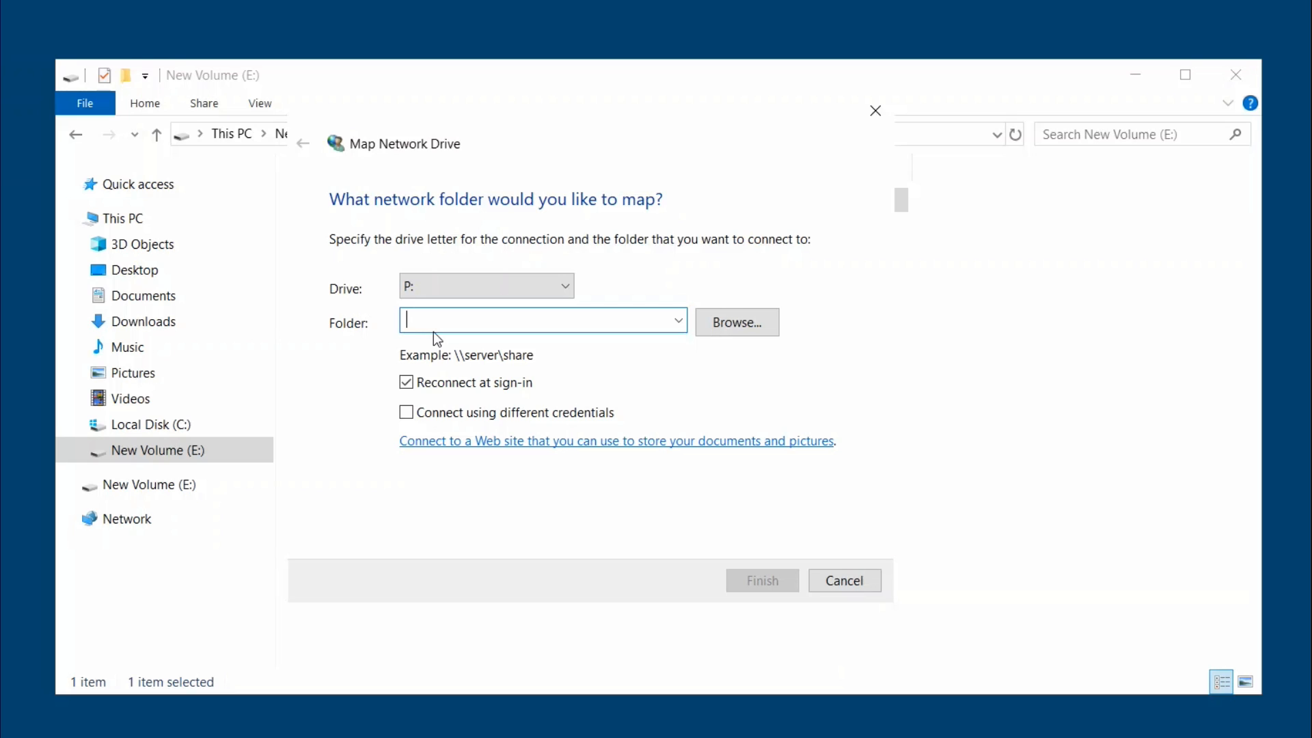
Map P: to \\dcserver\technoconfig, correcting the misspelled path after the connection error.
text(\\)
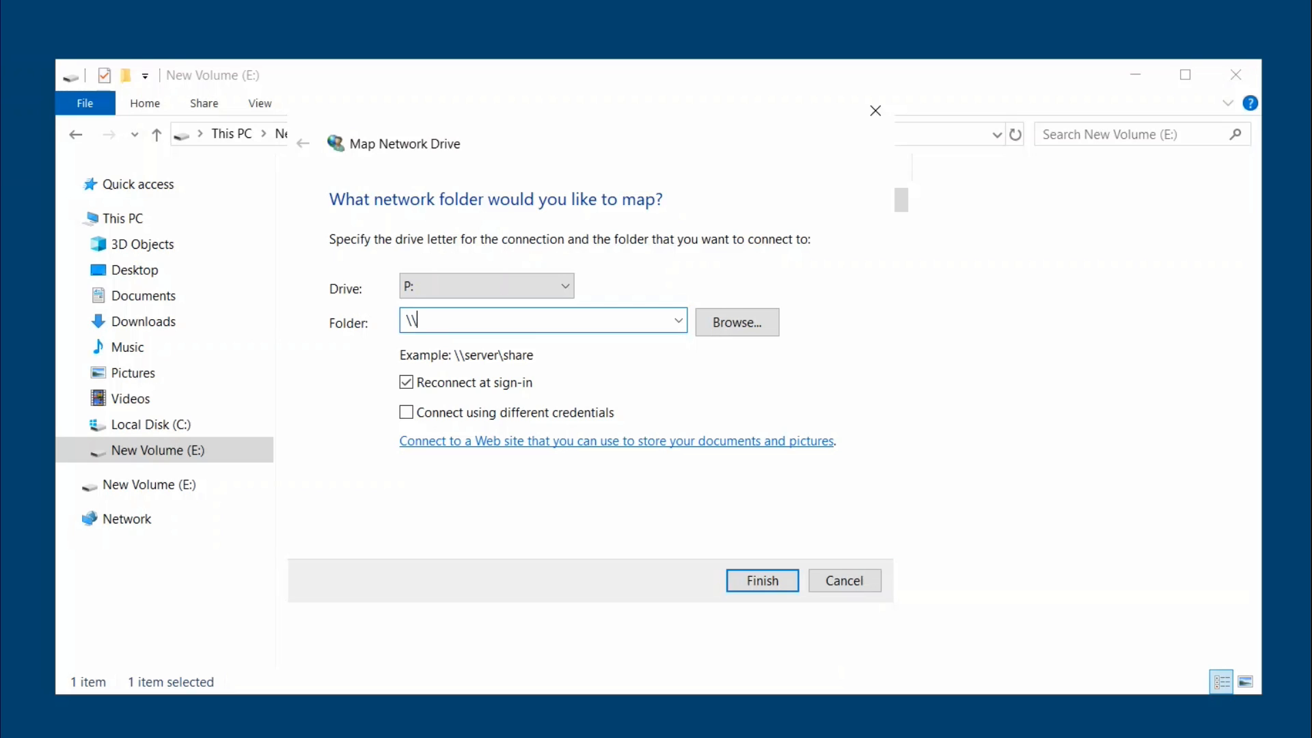
text(d)
text(cser)
text(ver)
text(	eech)
key(BackSpace)
key(BackSpace)
key(BackSpace)
text(chnnoconfig)
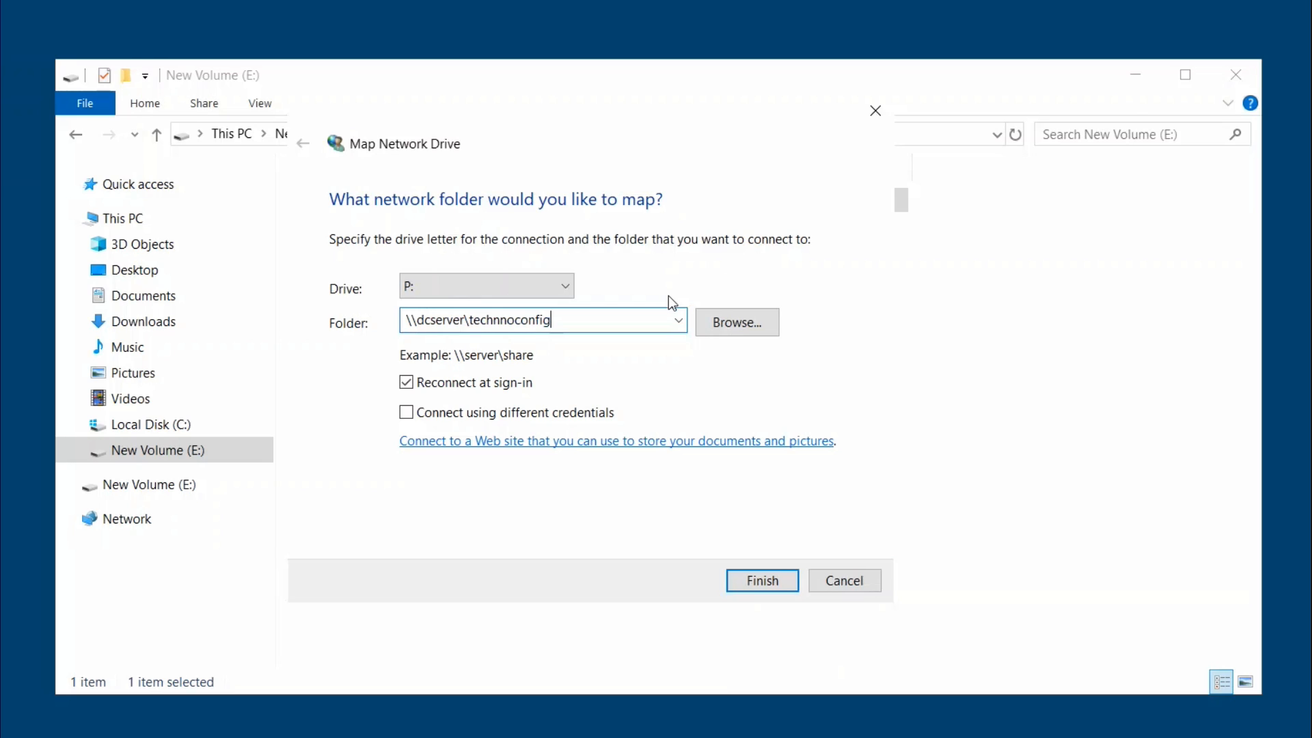
click(769, 579)
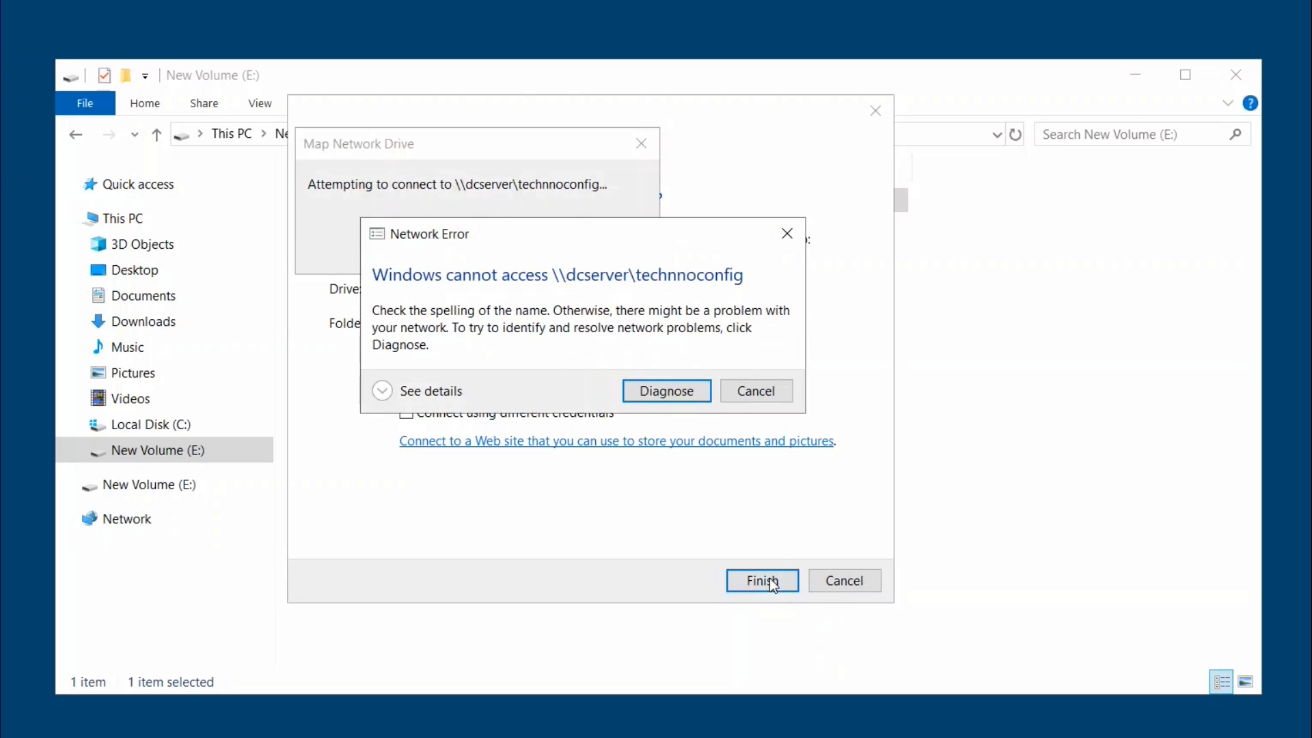
click(771, 393)
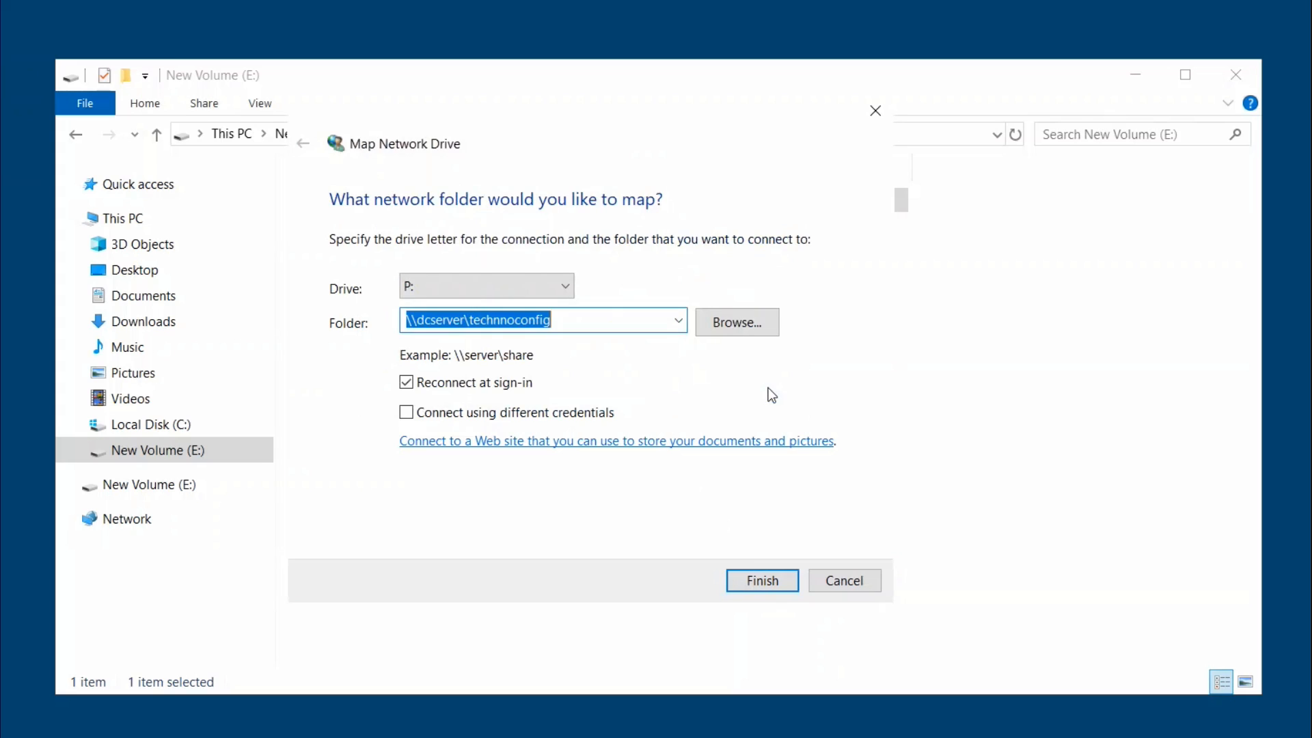
click(436, 332)
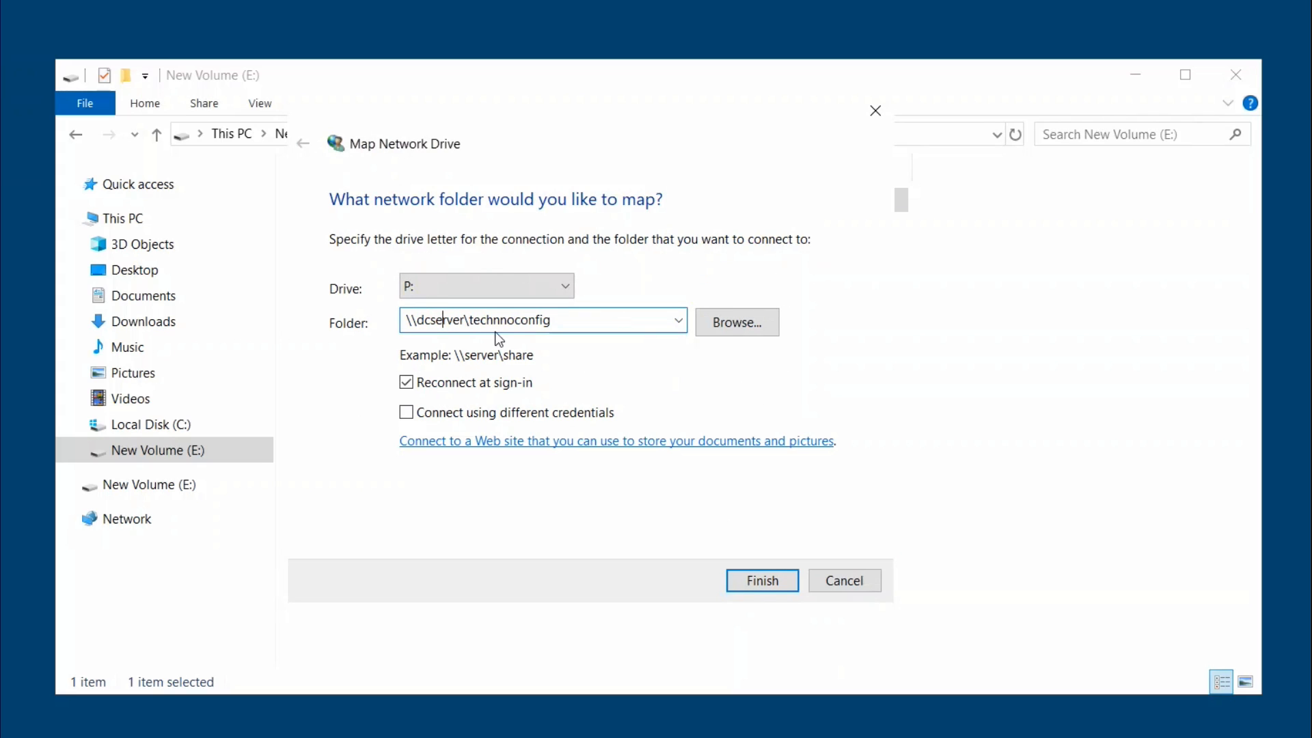
key(BackSpace)
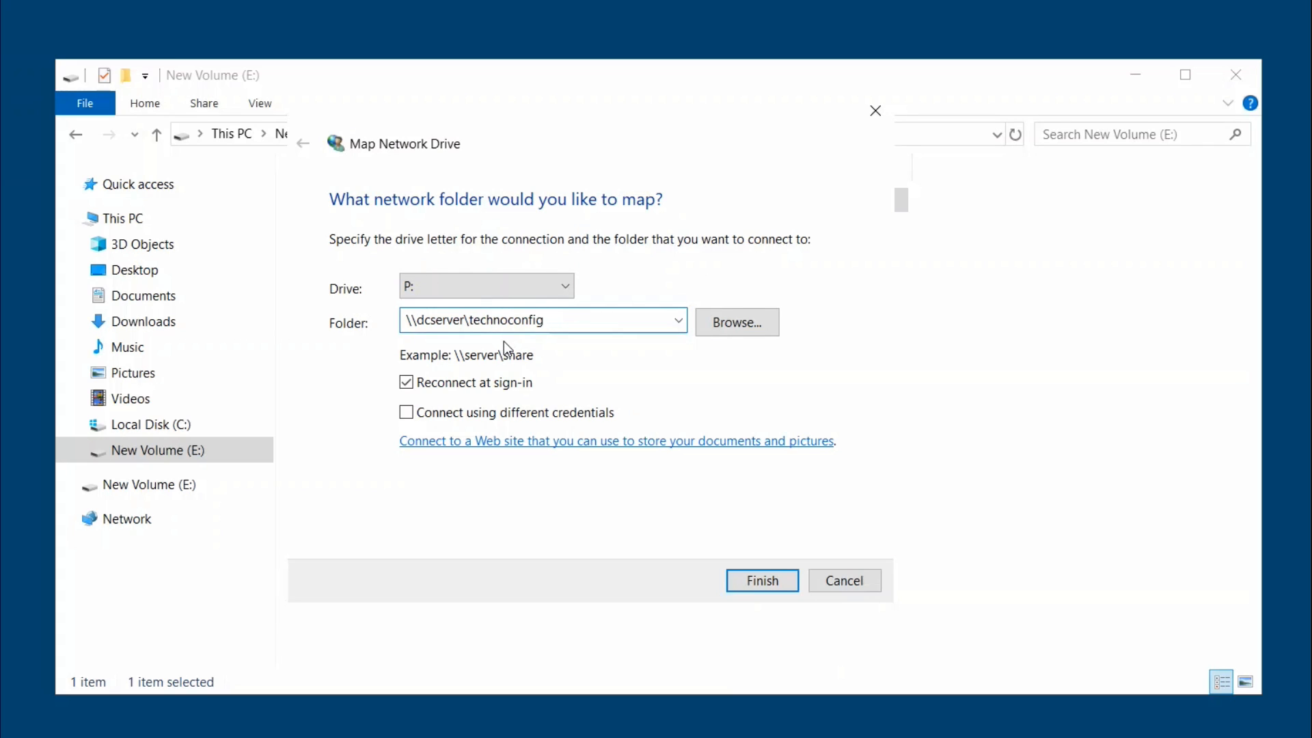
click(757, 578)
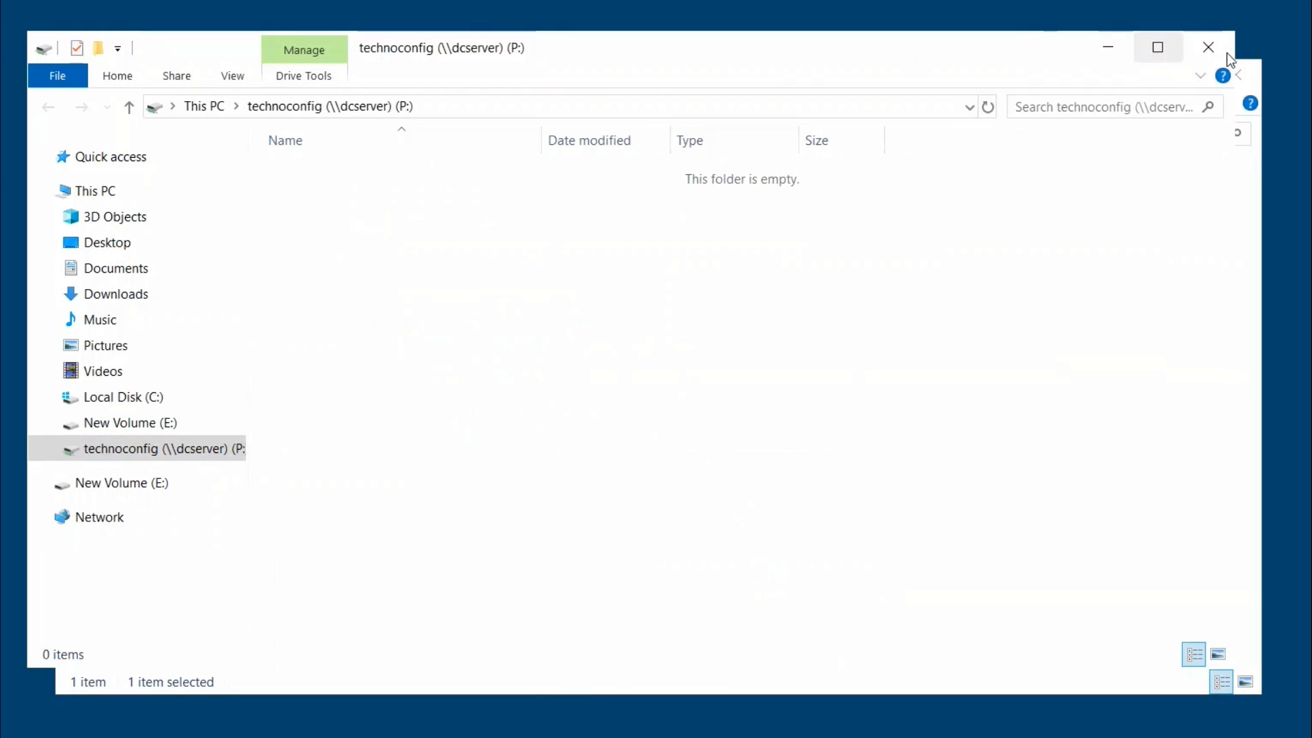
Reopen technoconfig (P:) from This PC and create a New folder there.
click(1214, 48)
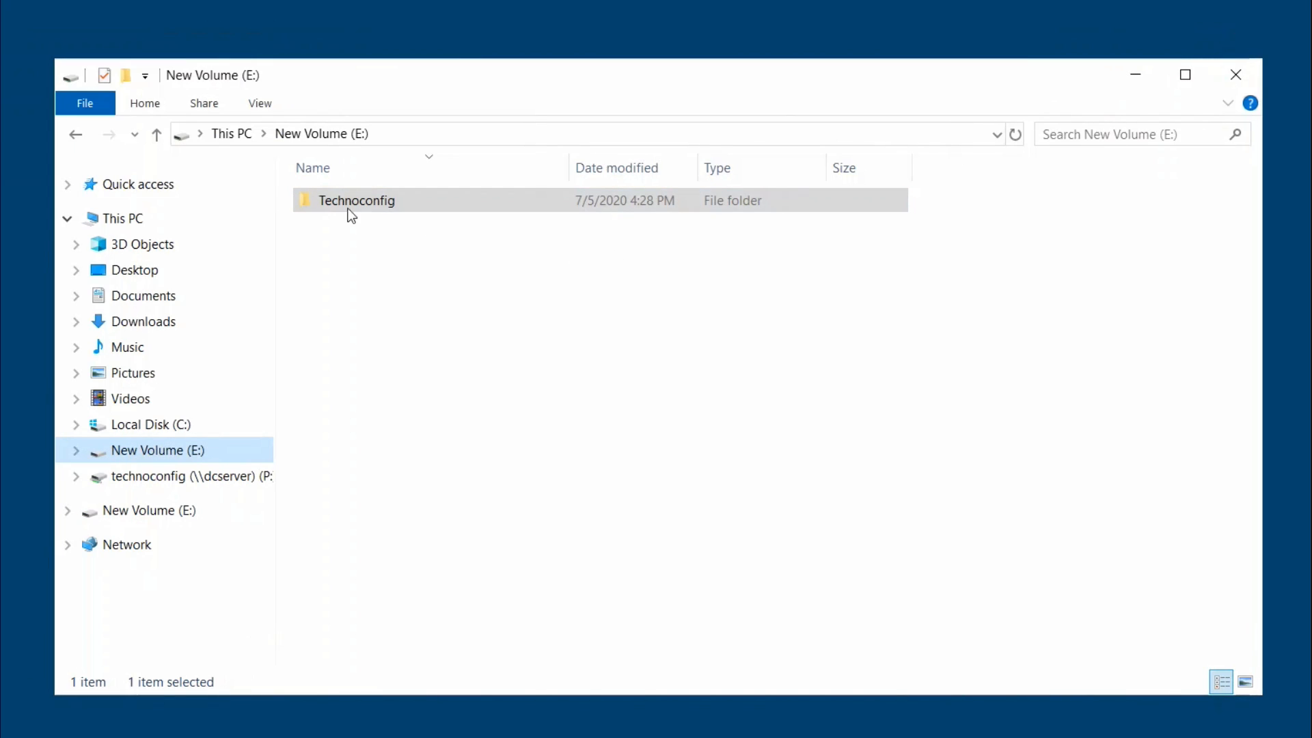
click(118, 219)
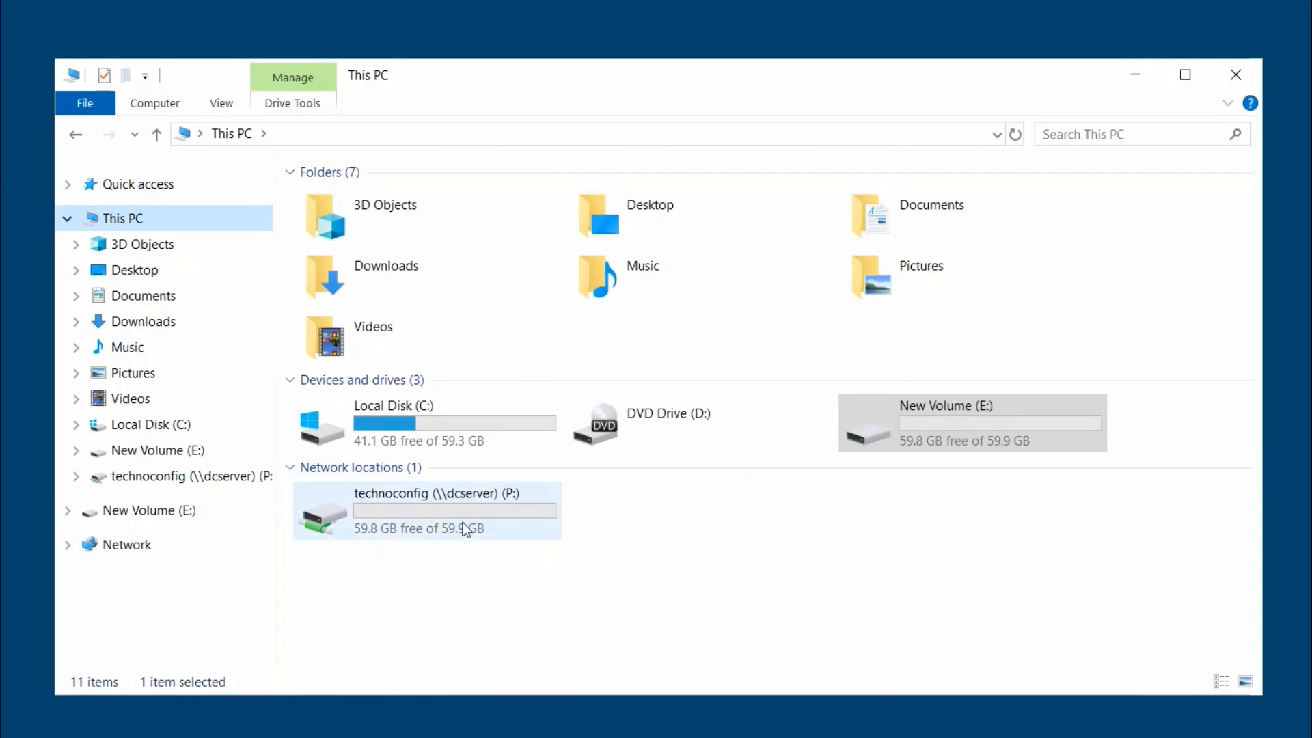
double_click(429, 492)
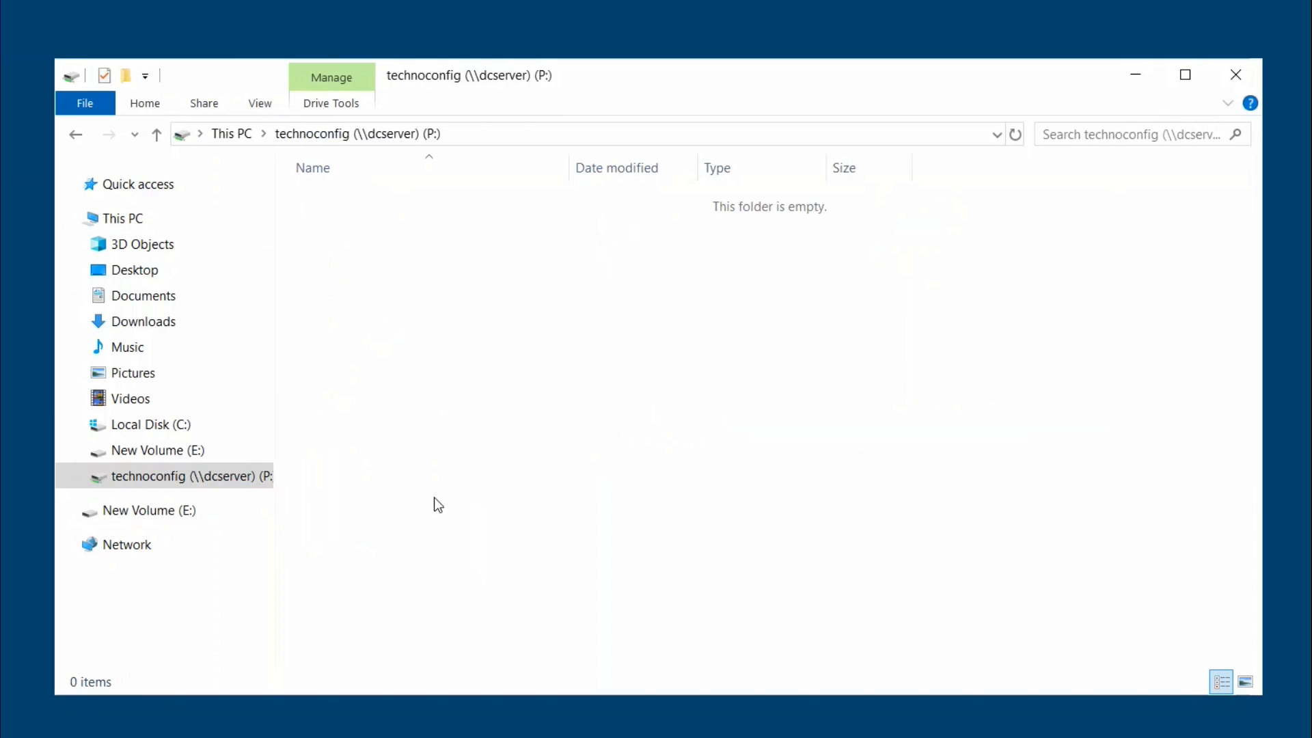
right_click(482, 263)
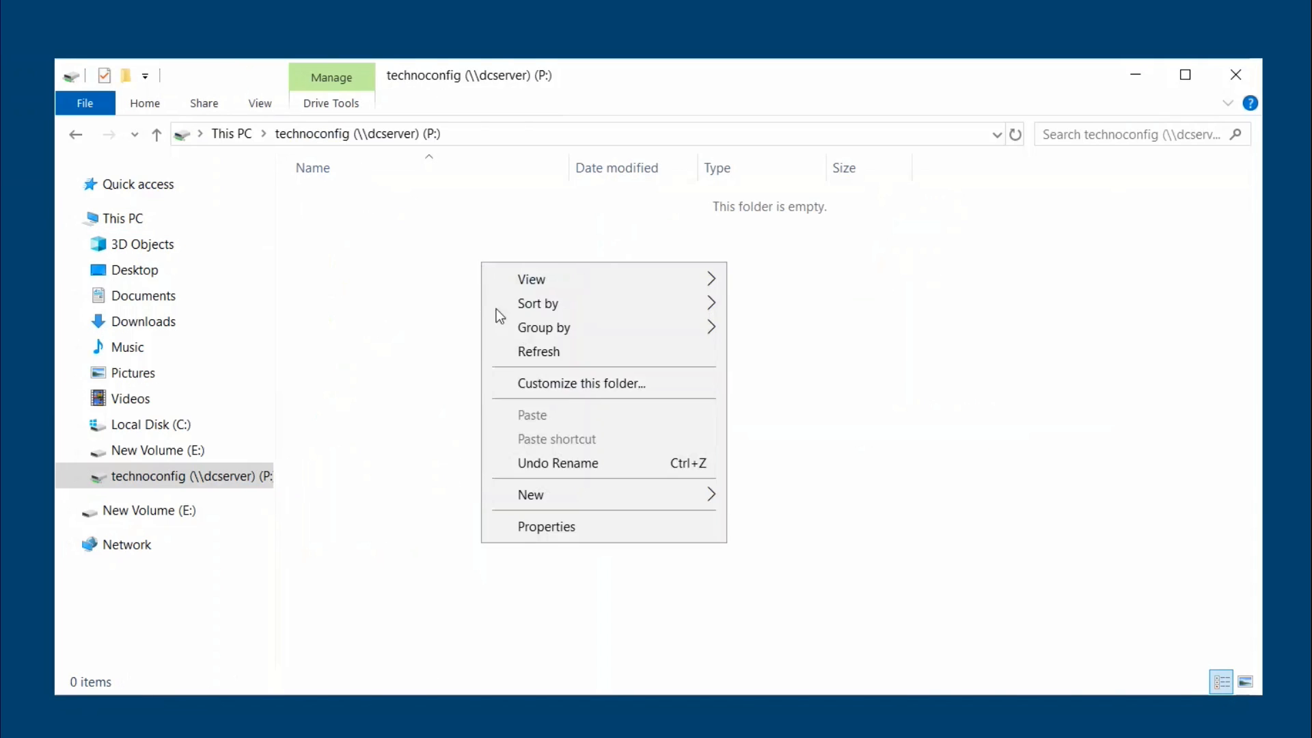
mouse_move(556, 494)
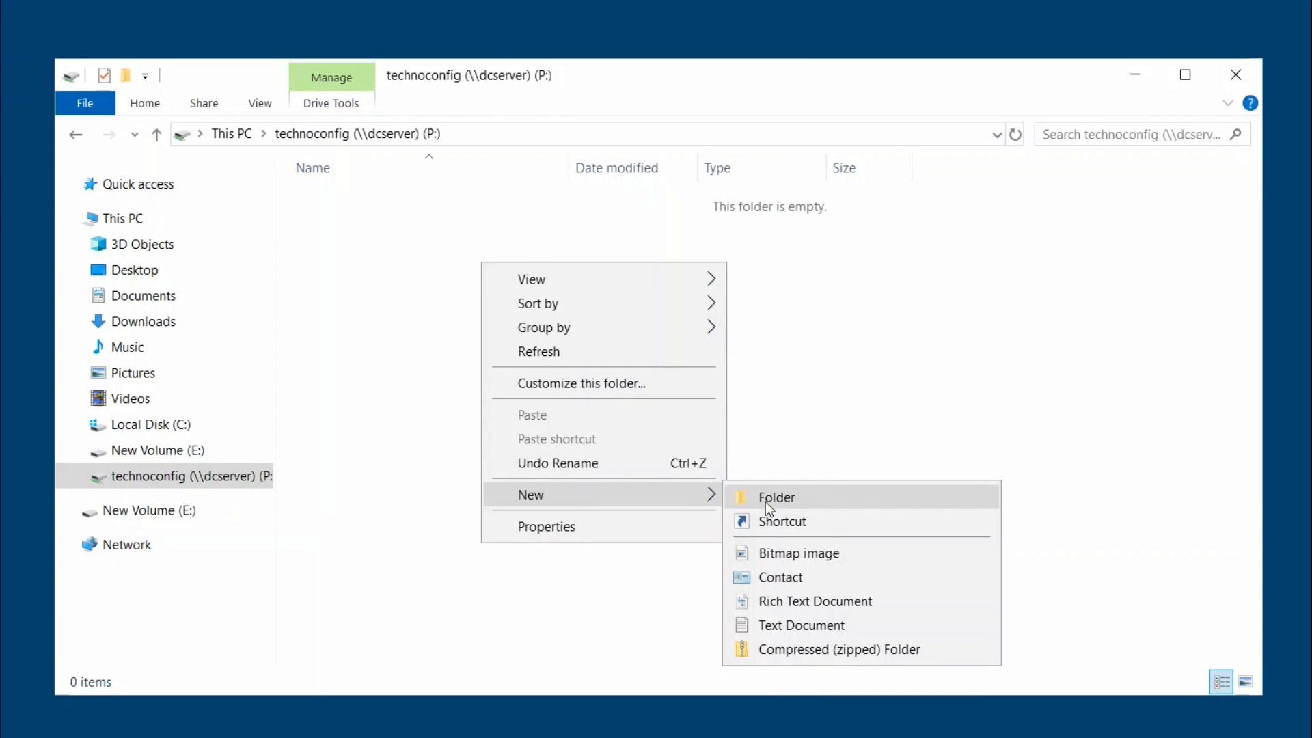
click(765, 502)
key(Return)
Create a second folder on P: named Sales.
right_click(429, 247)
mouse_move(561, 488)
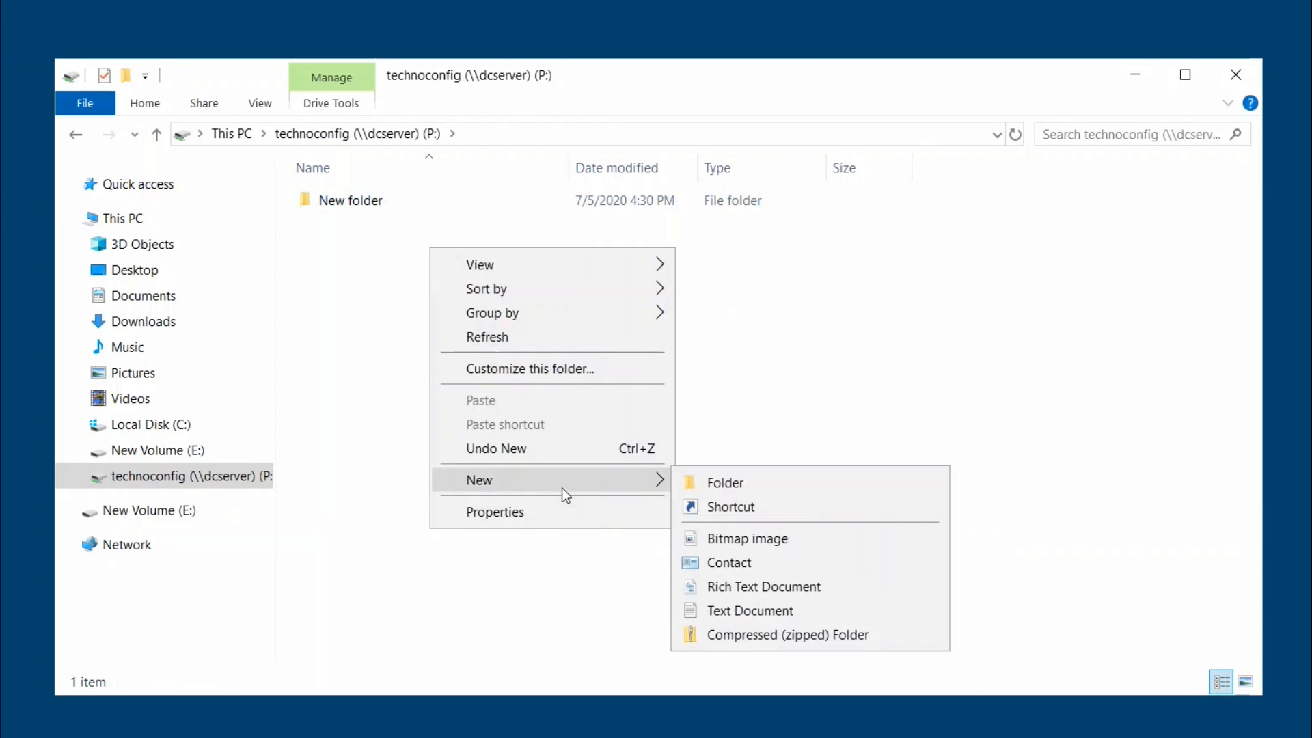
click(752, 485)
text(Sales)
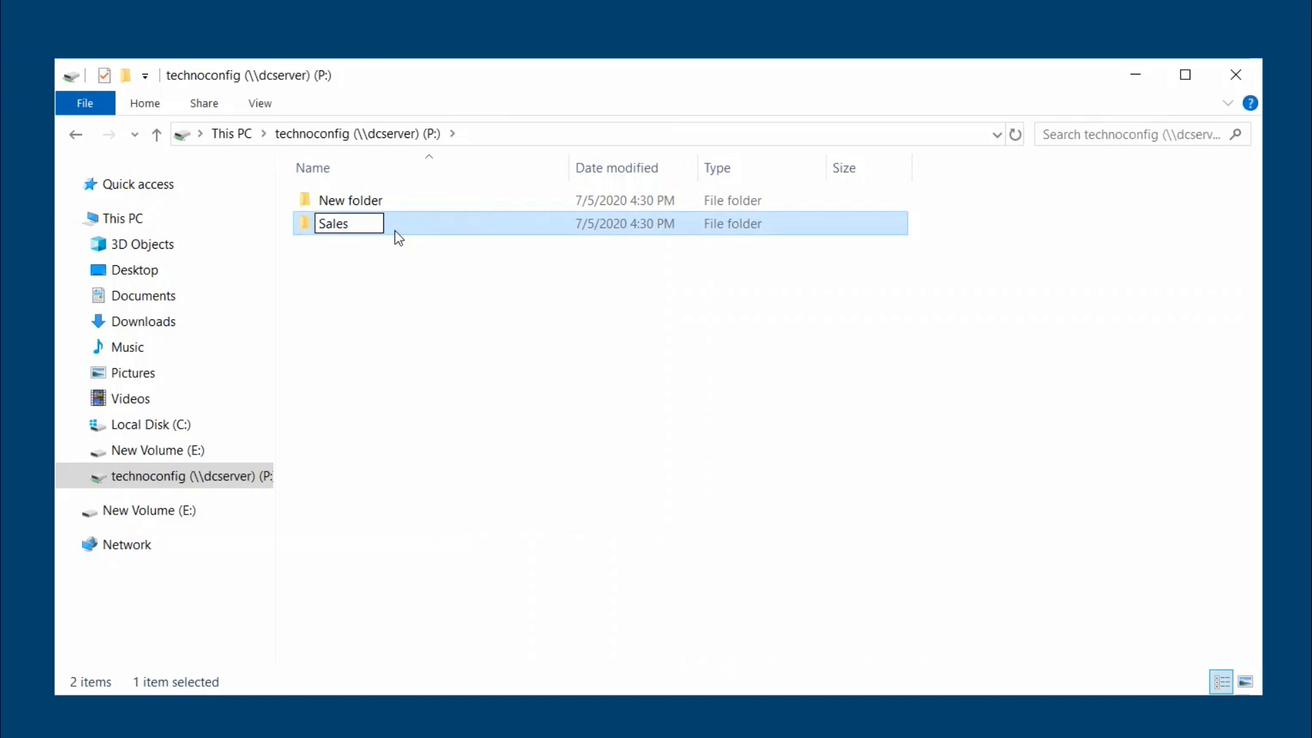
key(Return)
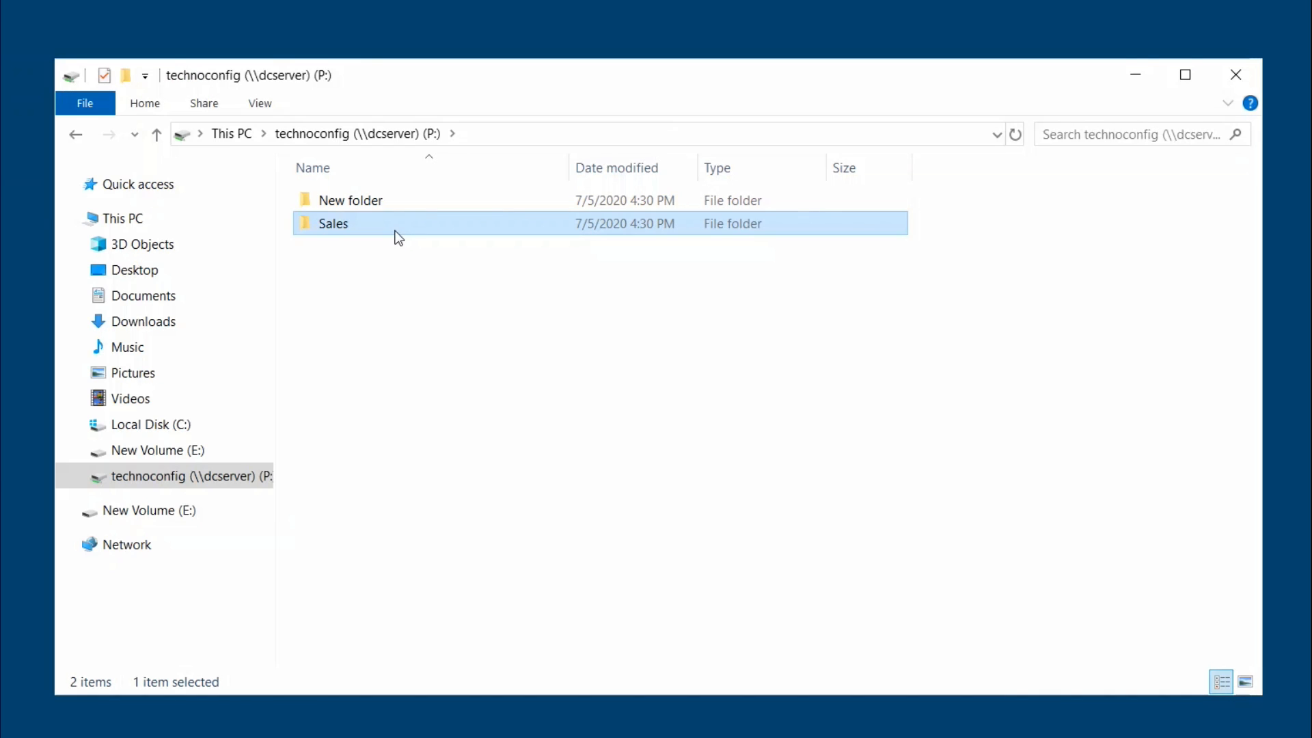
Rename New folder to 'HR Dept' and Sales to 'Sales Dept'.
right_click(401, 206)
click(397, 198)
right_click(397, 198)
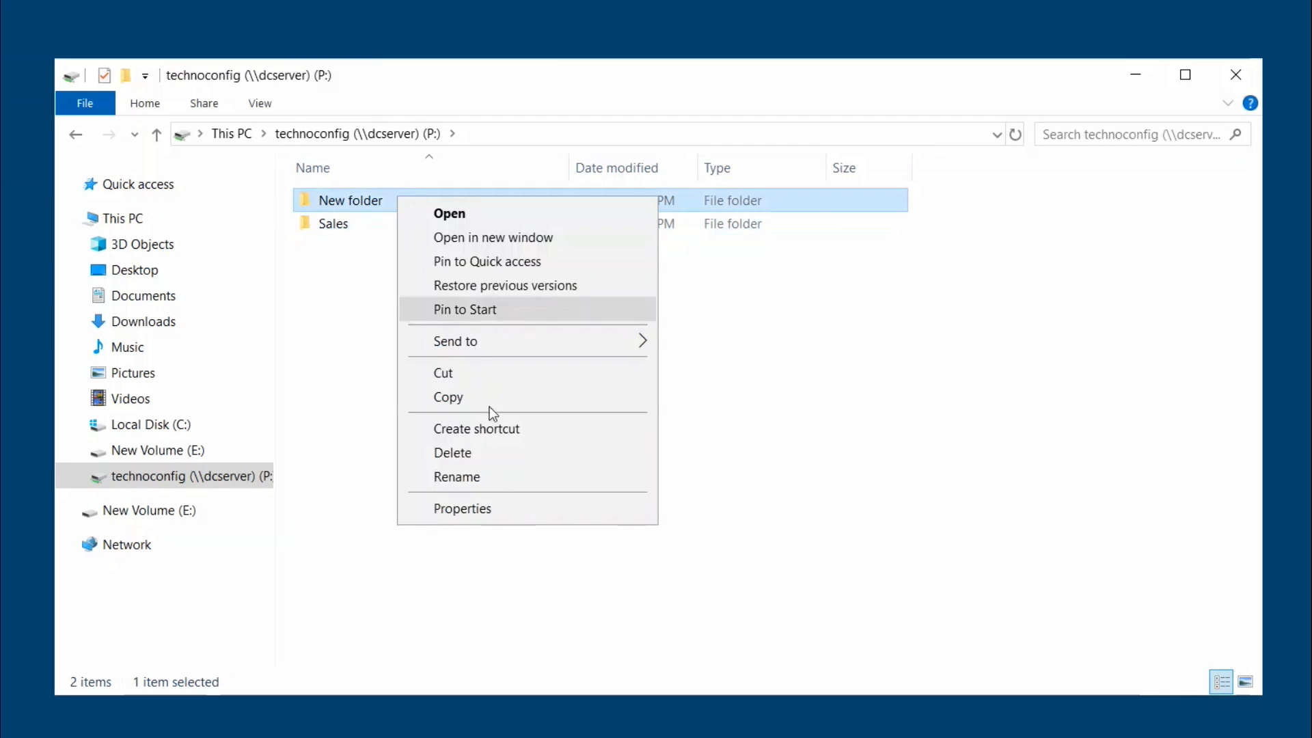
click(500, 476)
text(HR Dept)
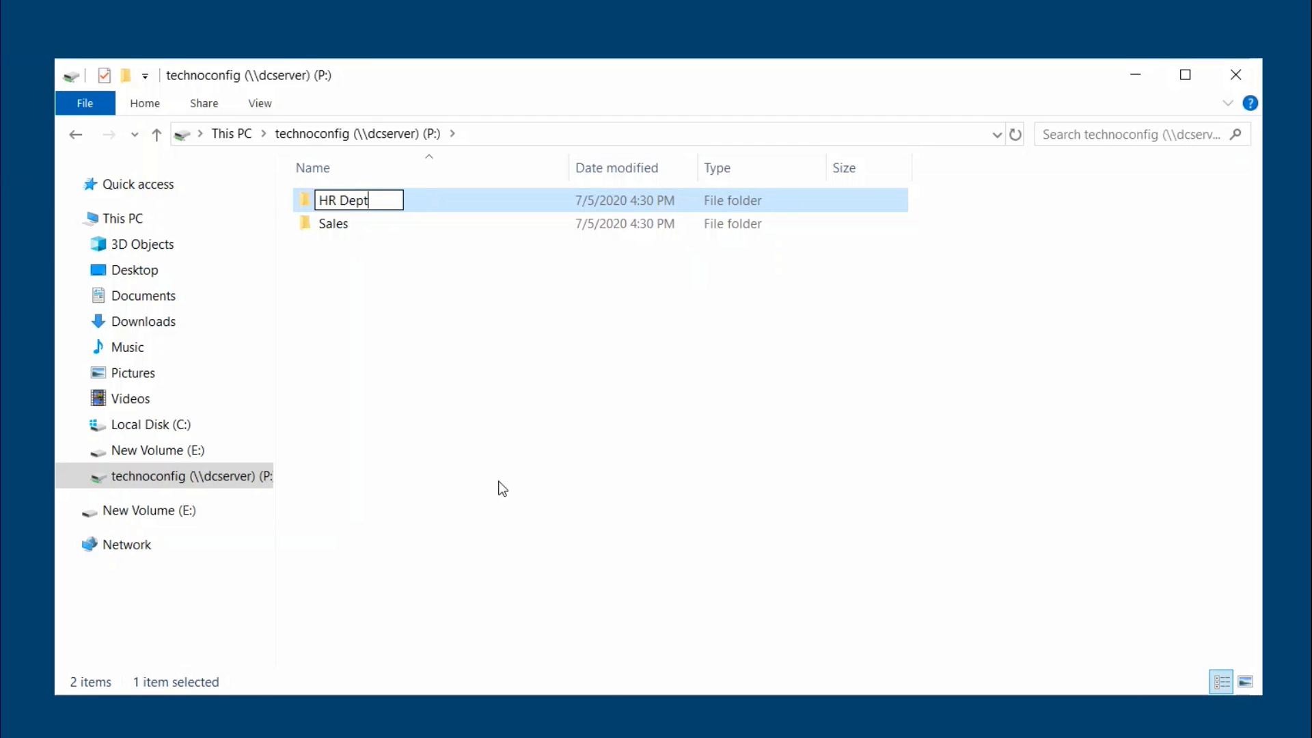
key(Return)
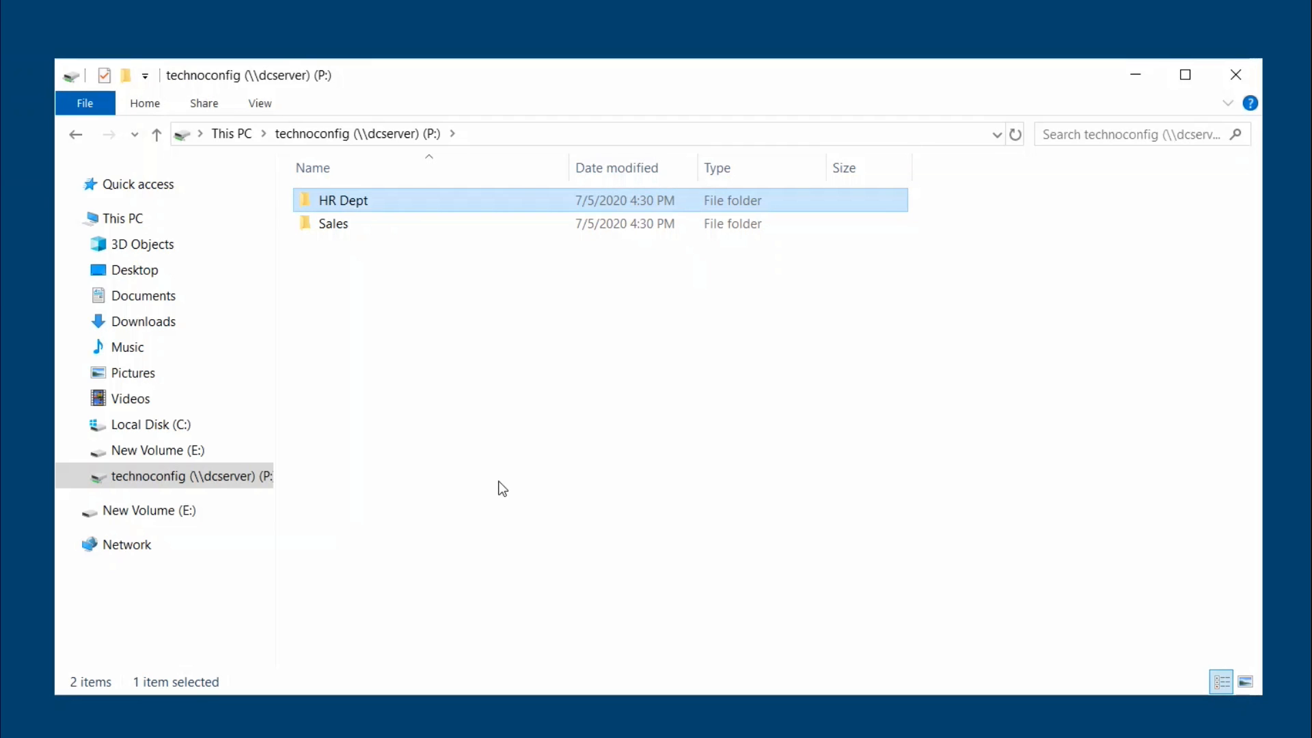
right_click(392, 222)
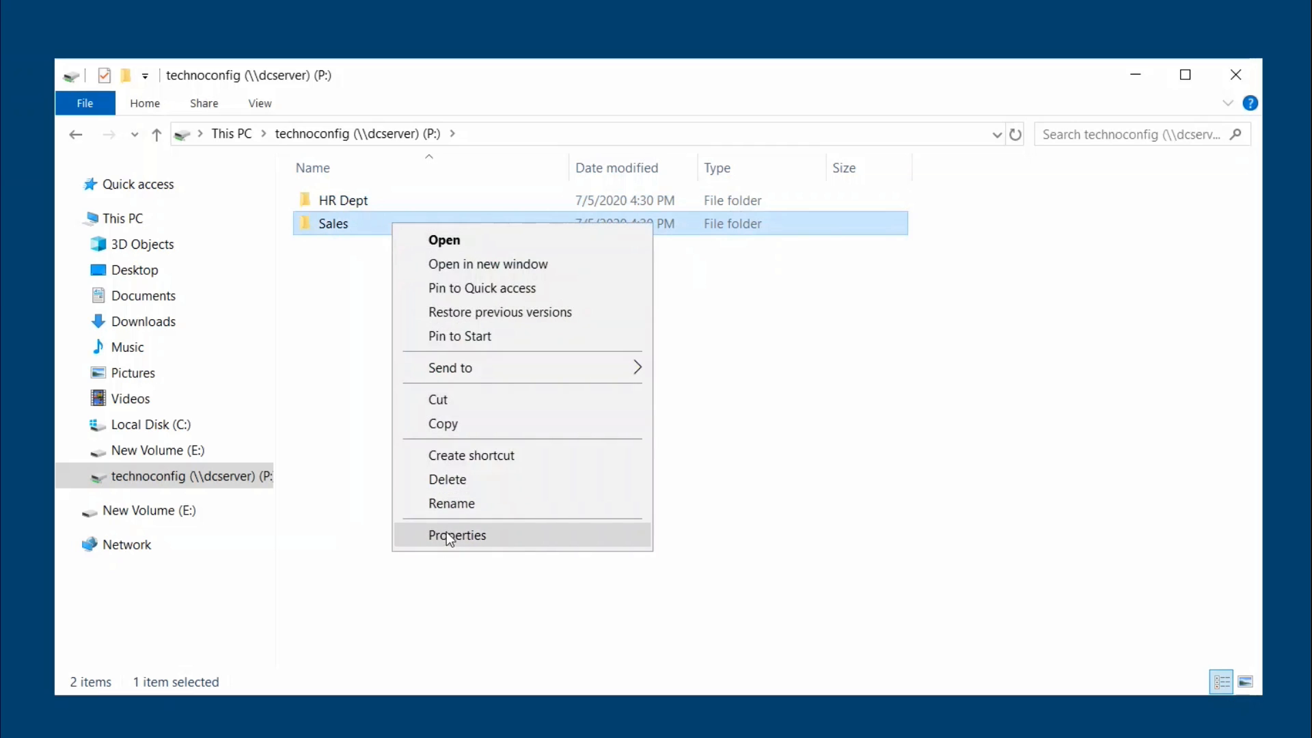
click(442, 503)
key(End)
text(Dept)
key(Return)
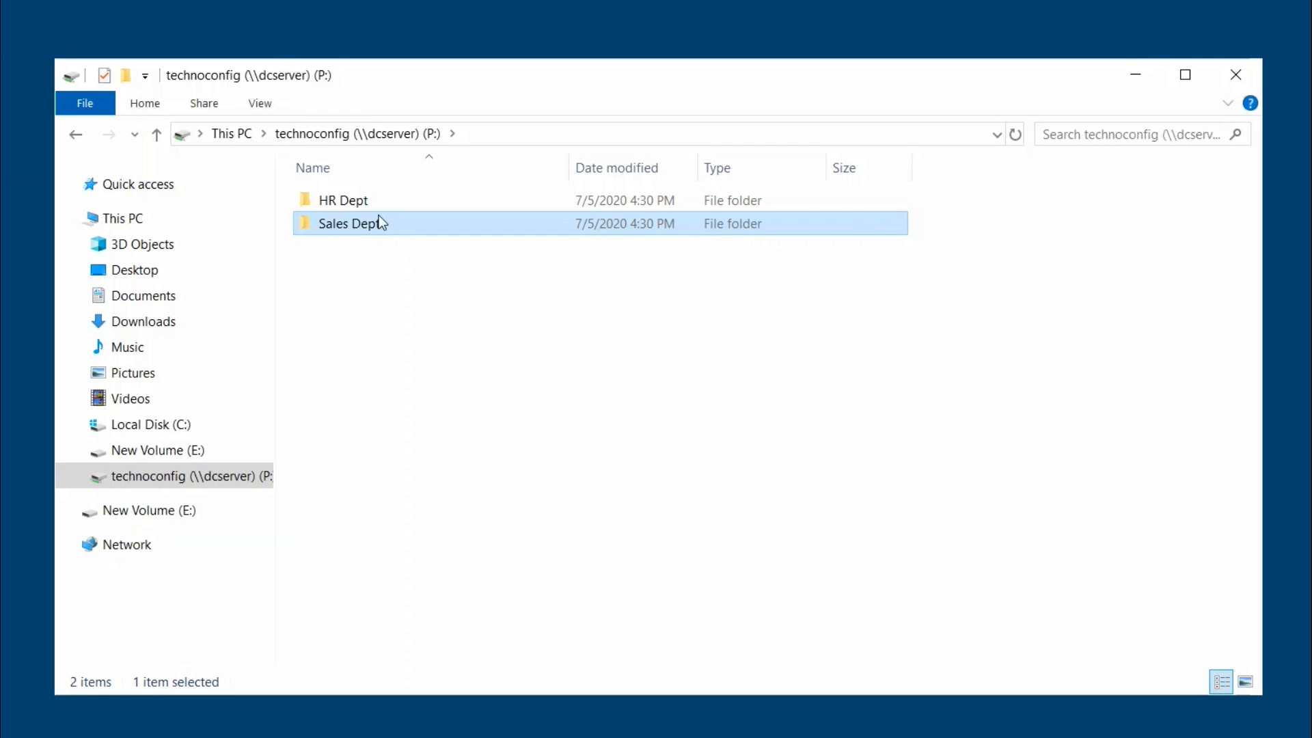
Open HR Dept and create a subfolder named 'HR Manager'.
double_click(371, 206)
right_click(372, 207)
mouse_move(479, 440)
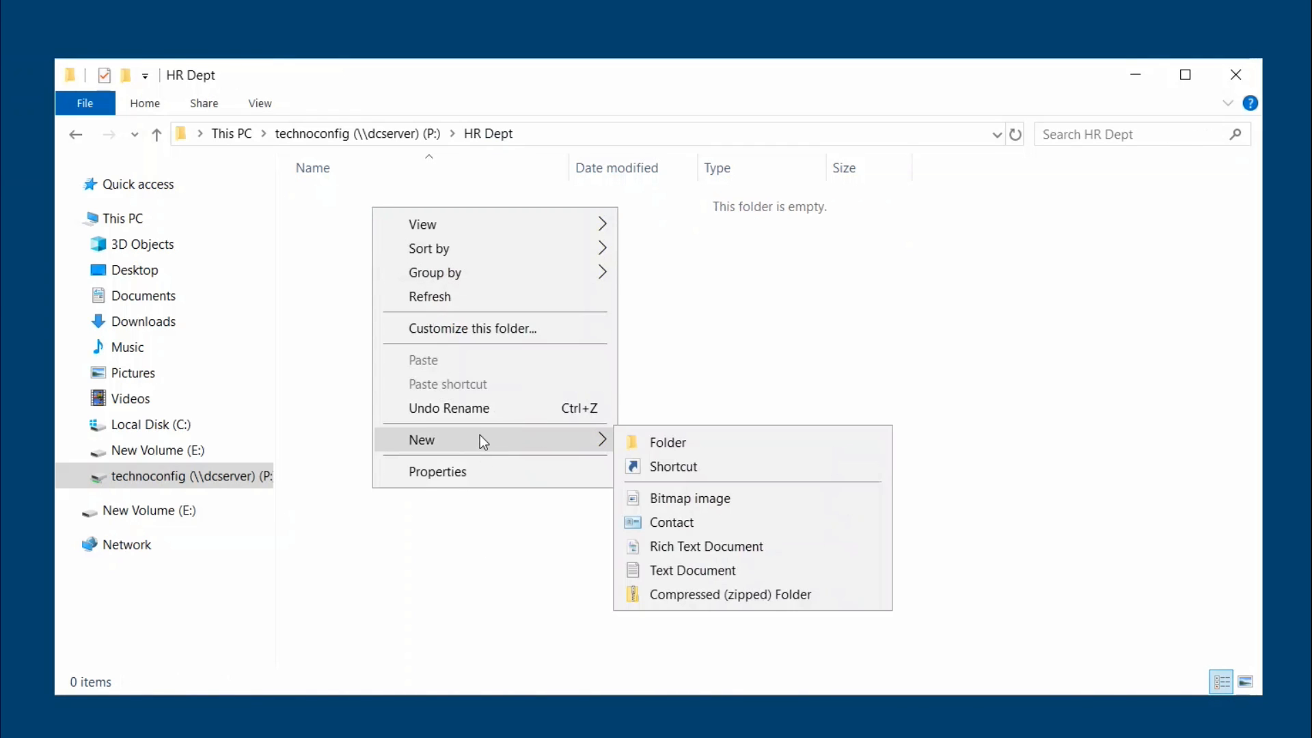
click(666, 441)
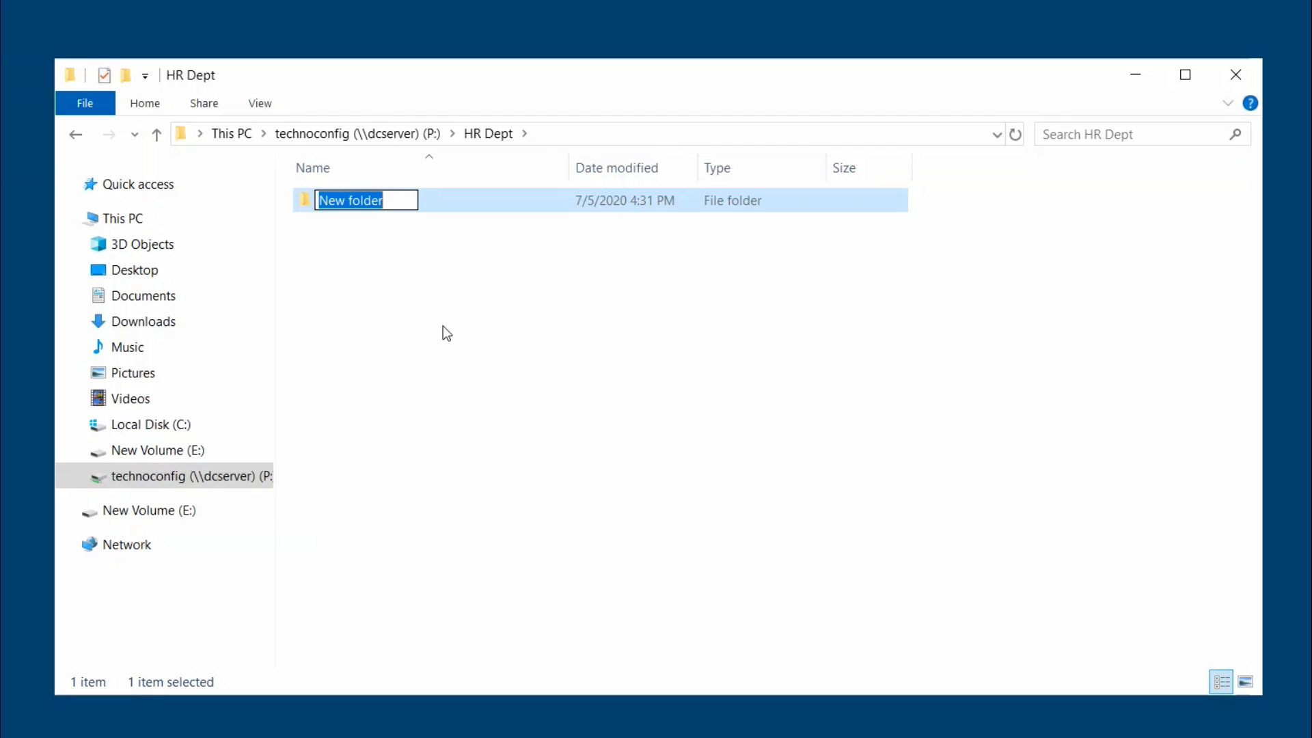
text(HR M)
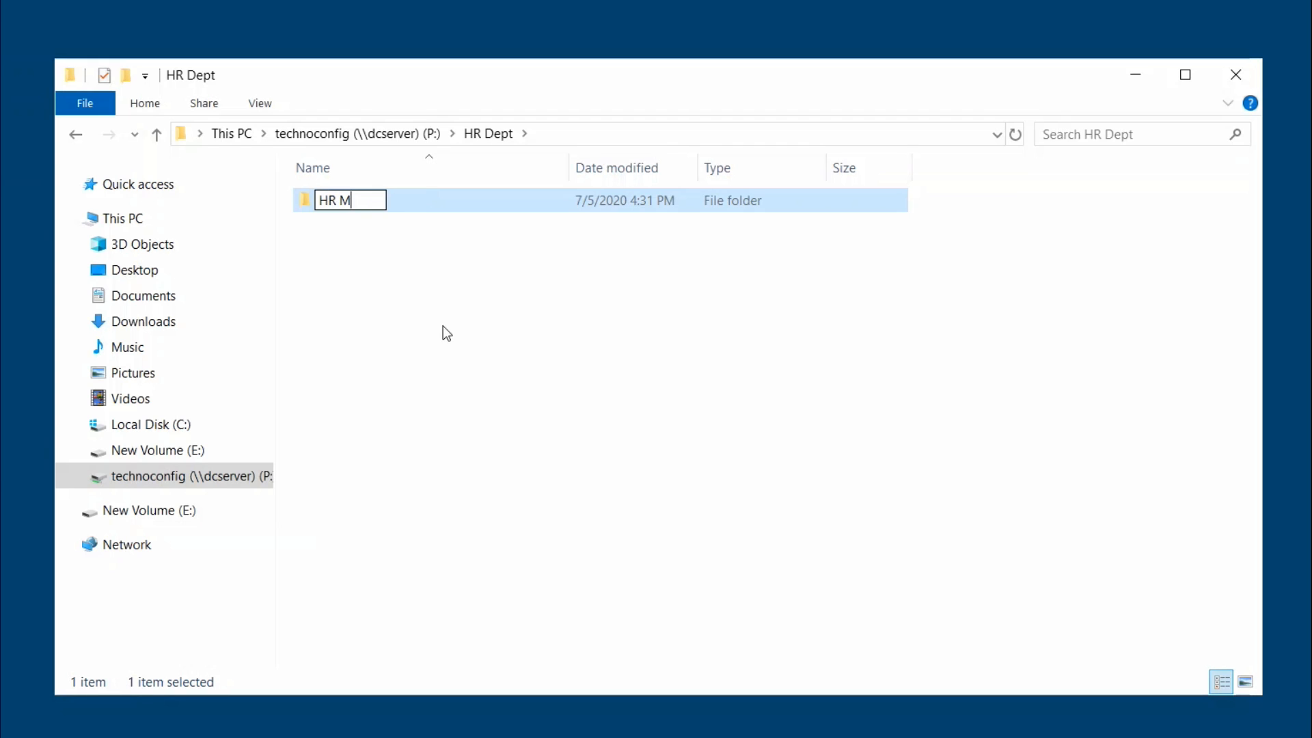
text(anger)
key(BackSpace)
key(BackSpace)
key(BackSpace)
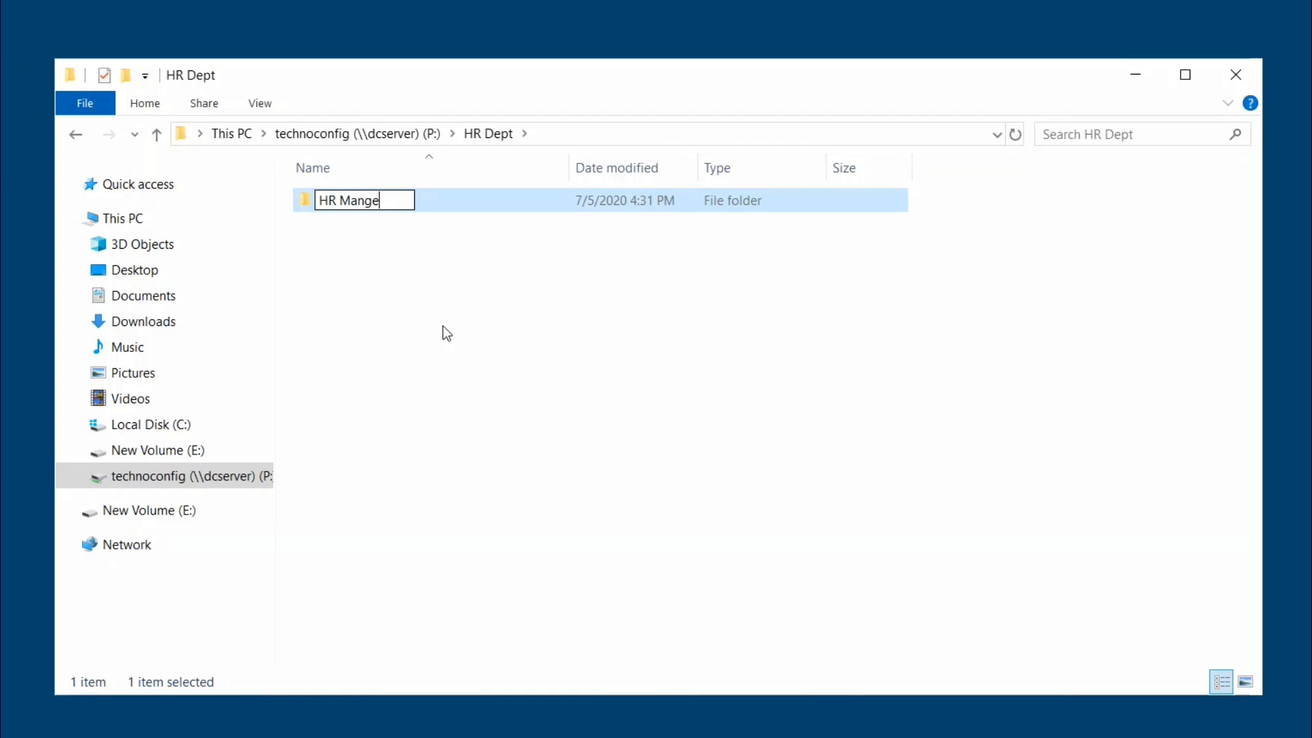
text(ager)
key(Return)
Create a second subfolder in HR Dept and rename it 'HR Assistant'.
right_click(444, 328)
mouse_move(540, 554)
click(753, 560)
click(753, 561)
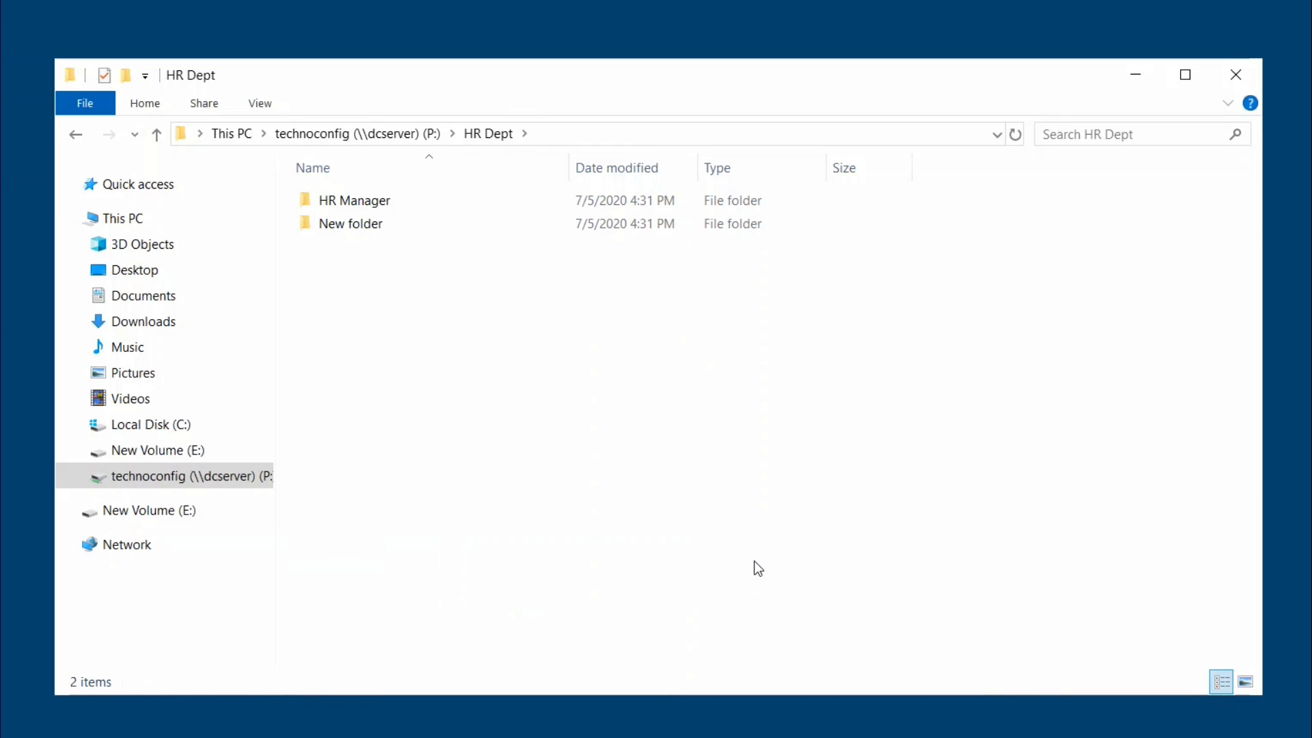
right_click(412, 223)
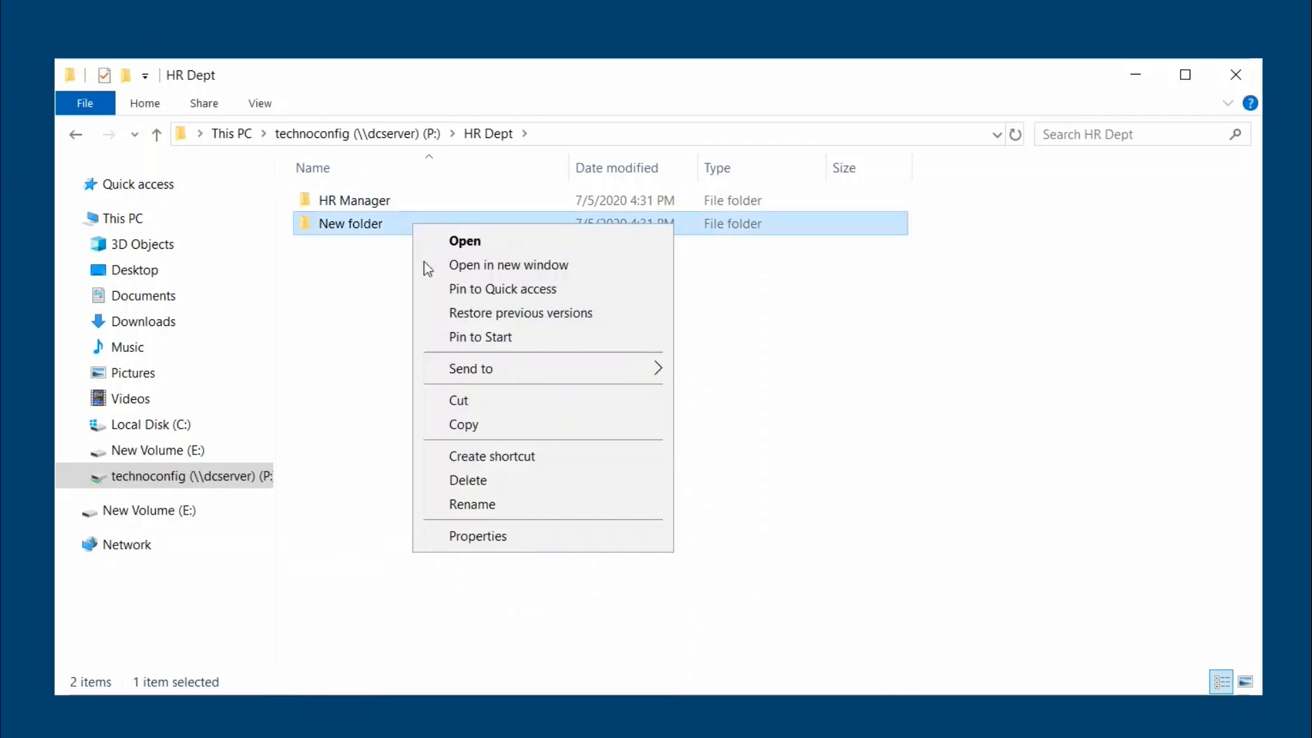
click(485, 511)
text(HR )
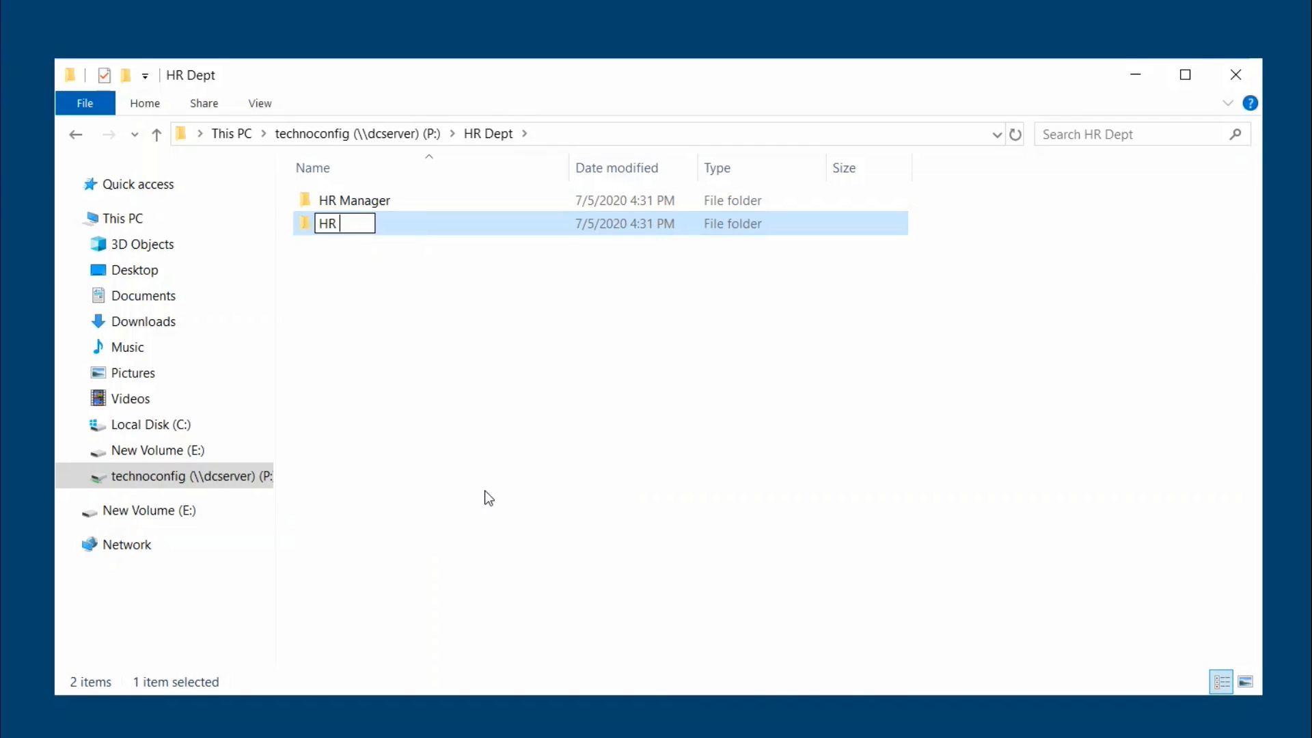
text(Assistant)
key(Return)
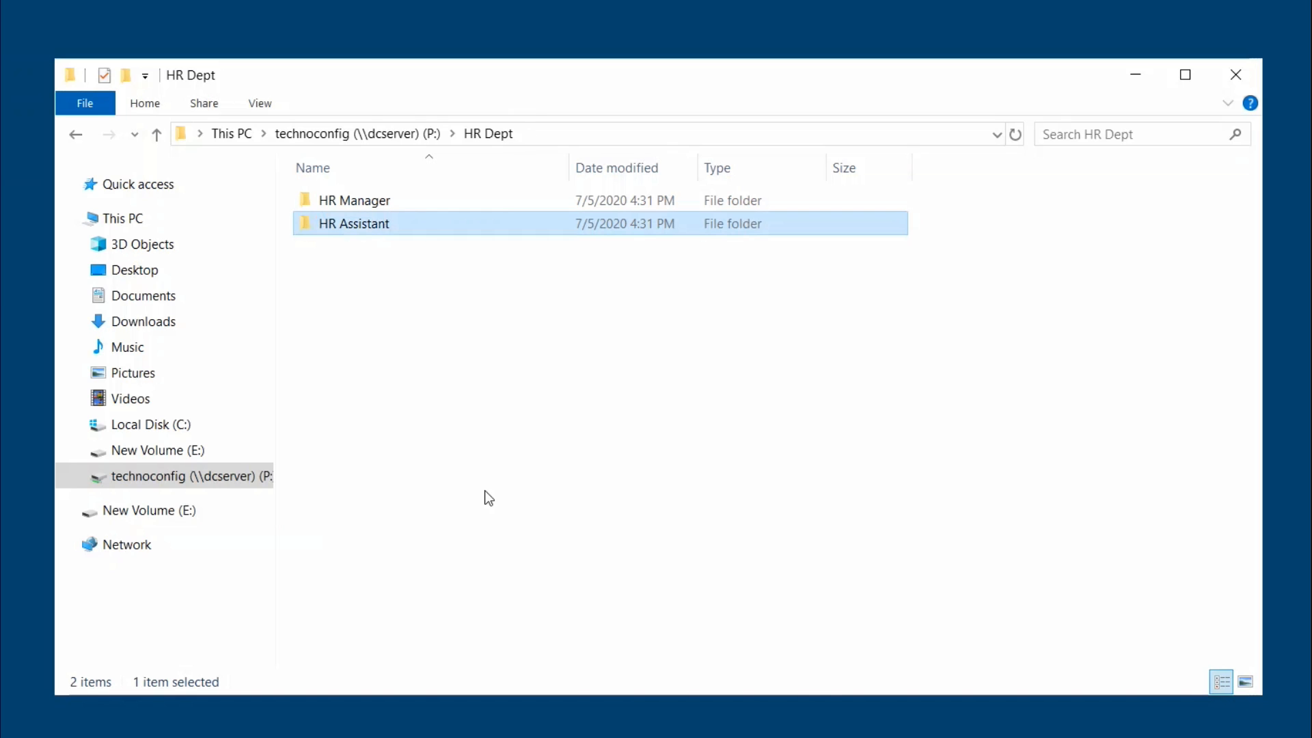
Navigate via This PC back to the technoconfig (P:) root, selecting HR Dept and Sales Dept.
click(79, 134)
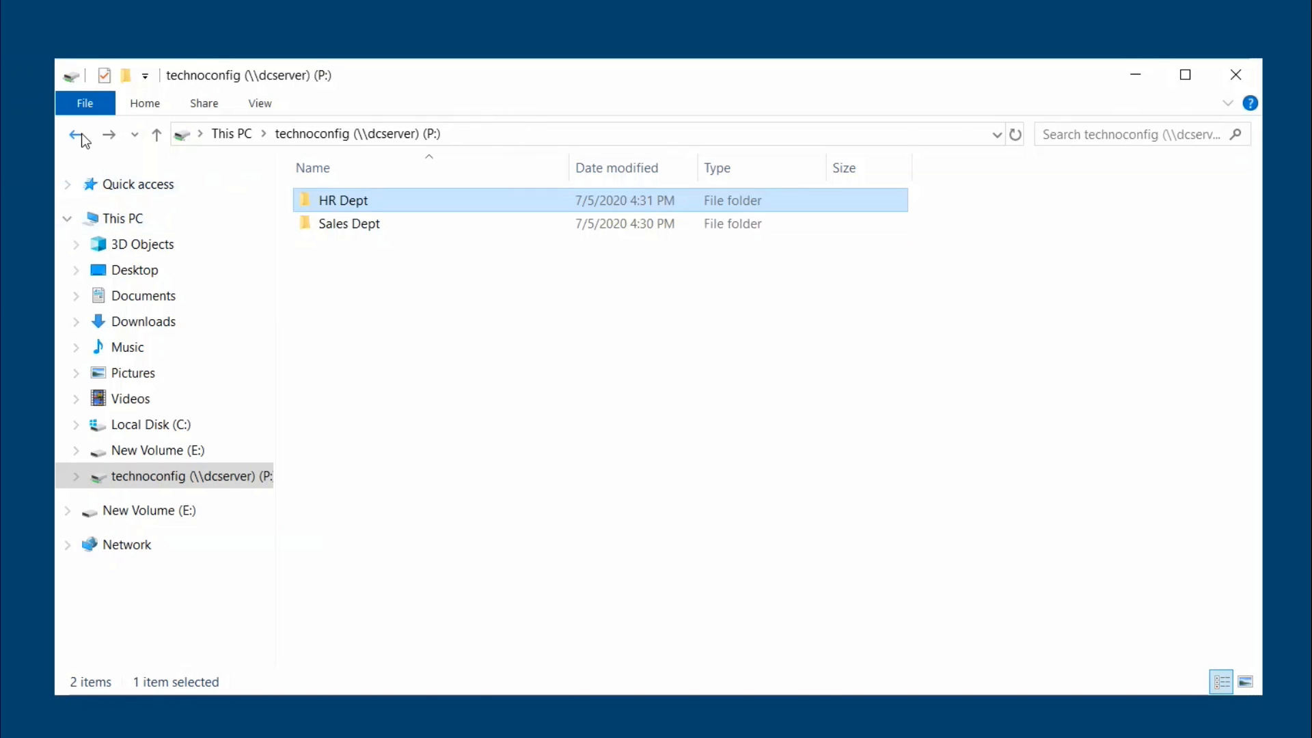
click(81, 133)
click(109, 134)
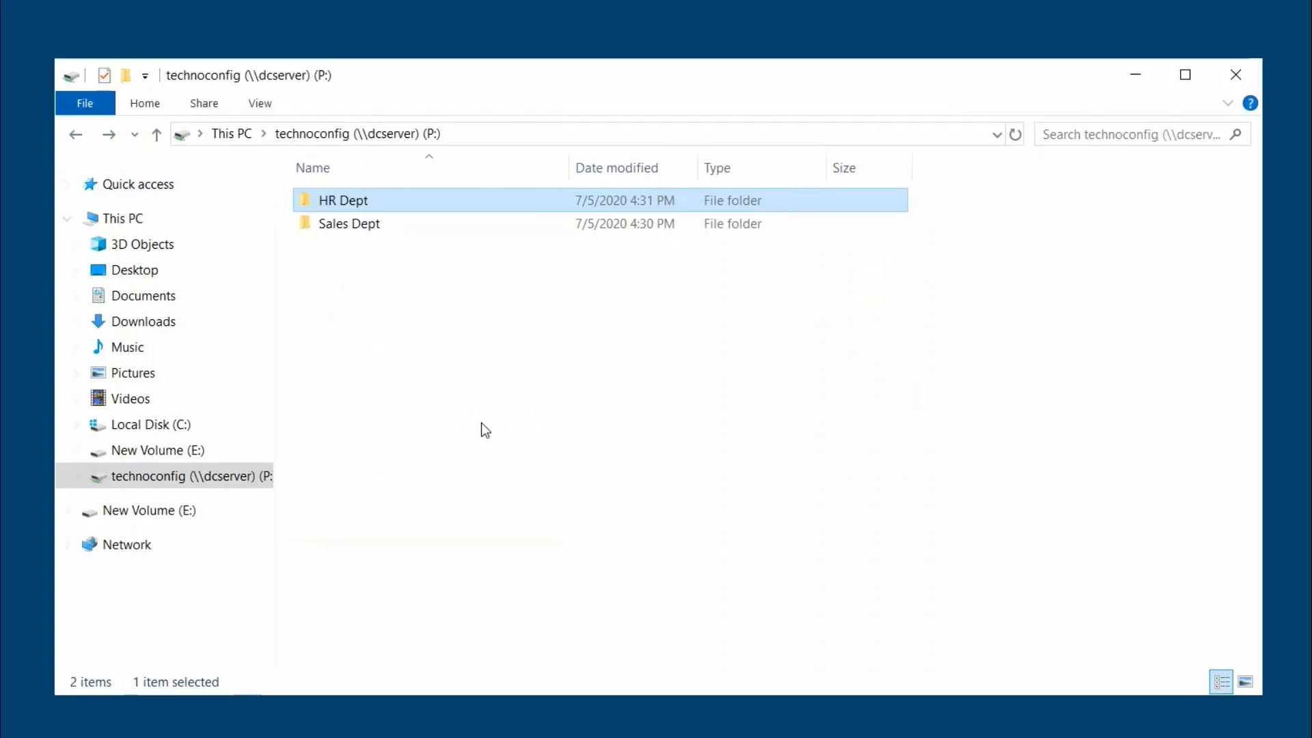
click(362, 269)
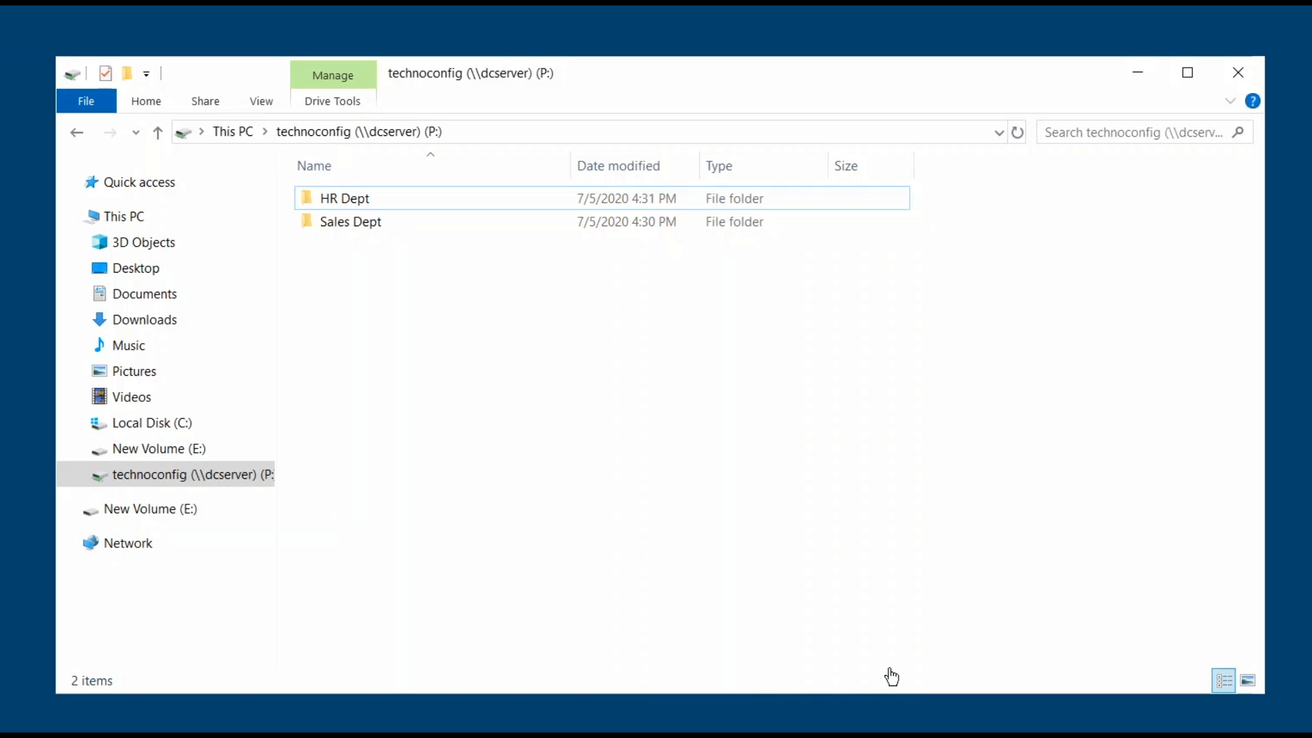
click(379, 226)
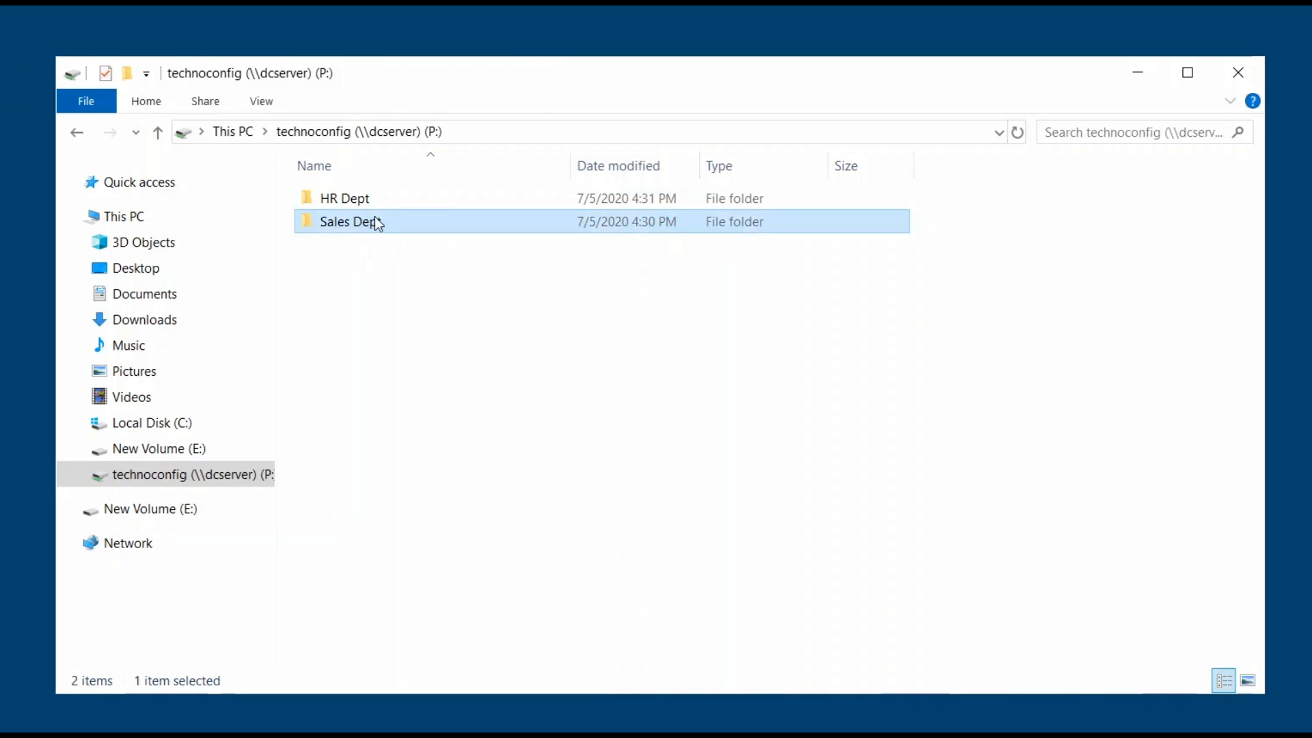
click(157, 132)
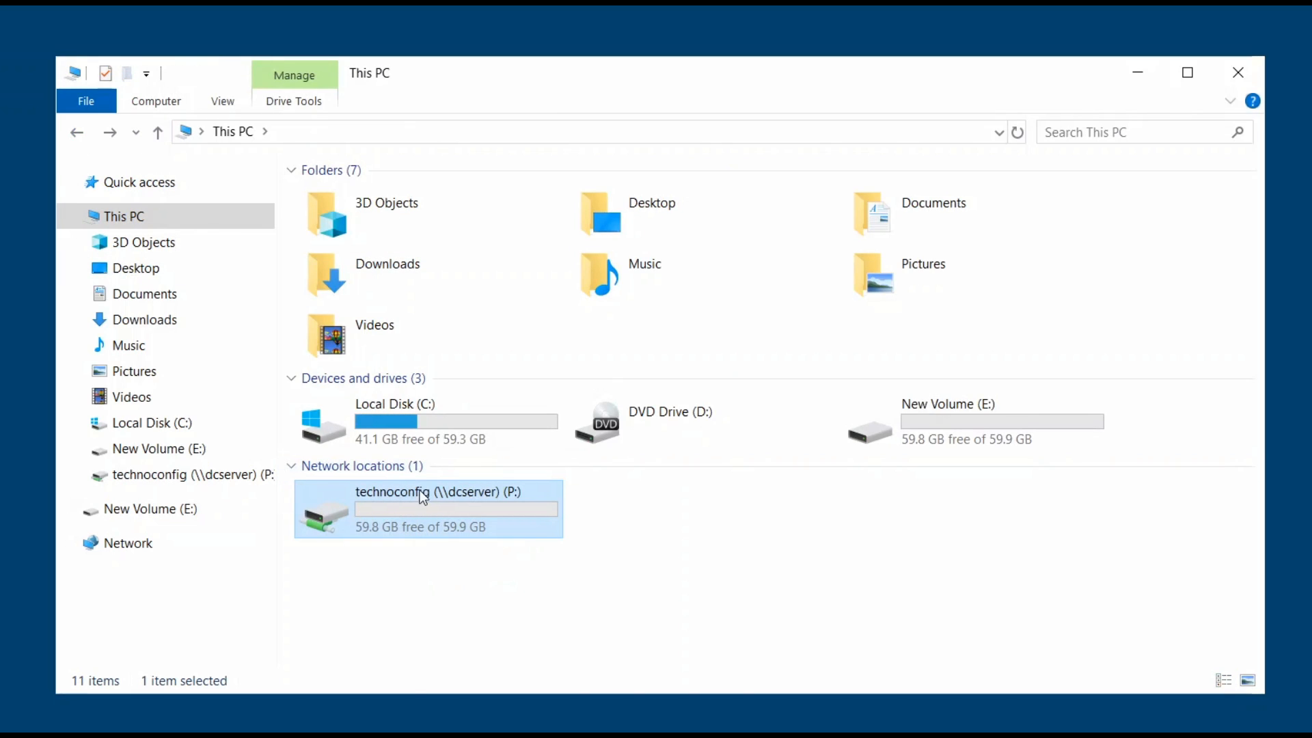
double_click(451, 506)
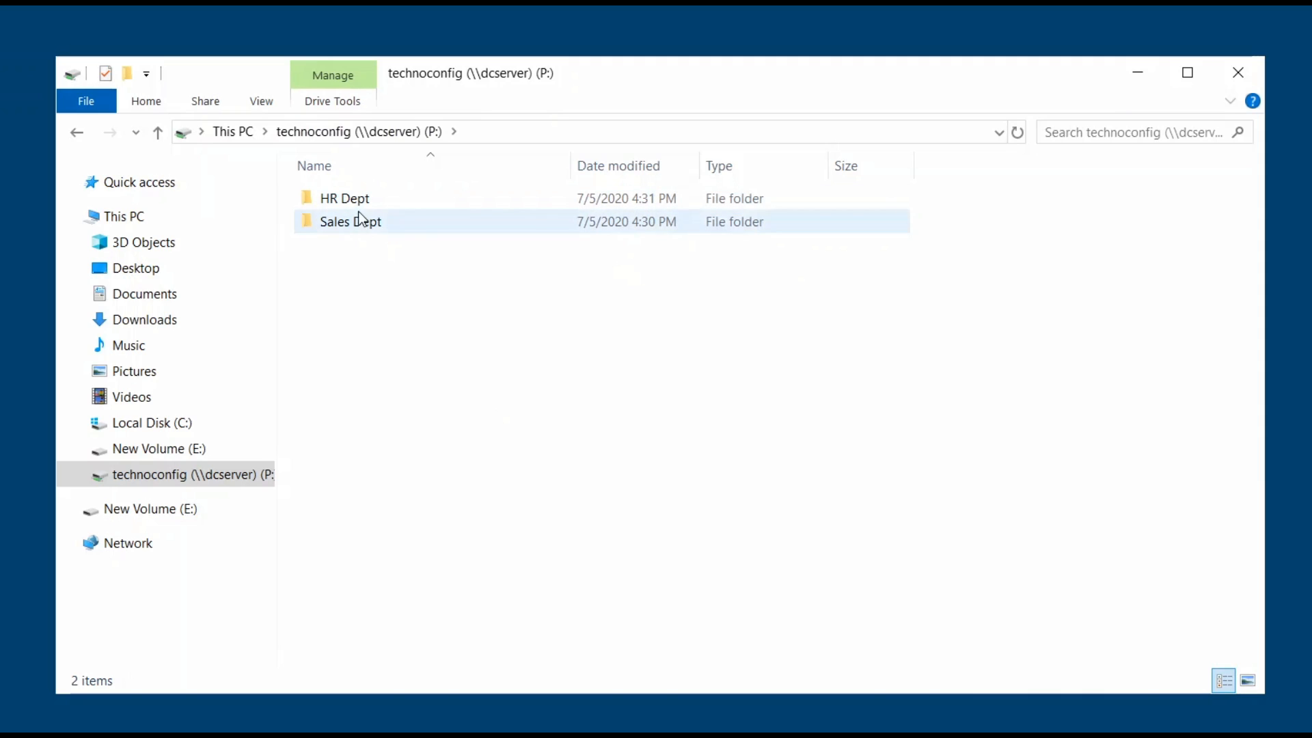
click(371, 199)
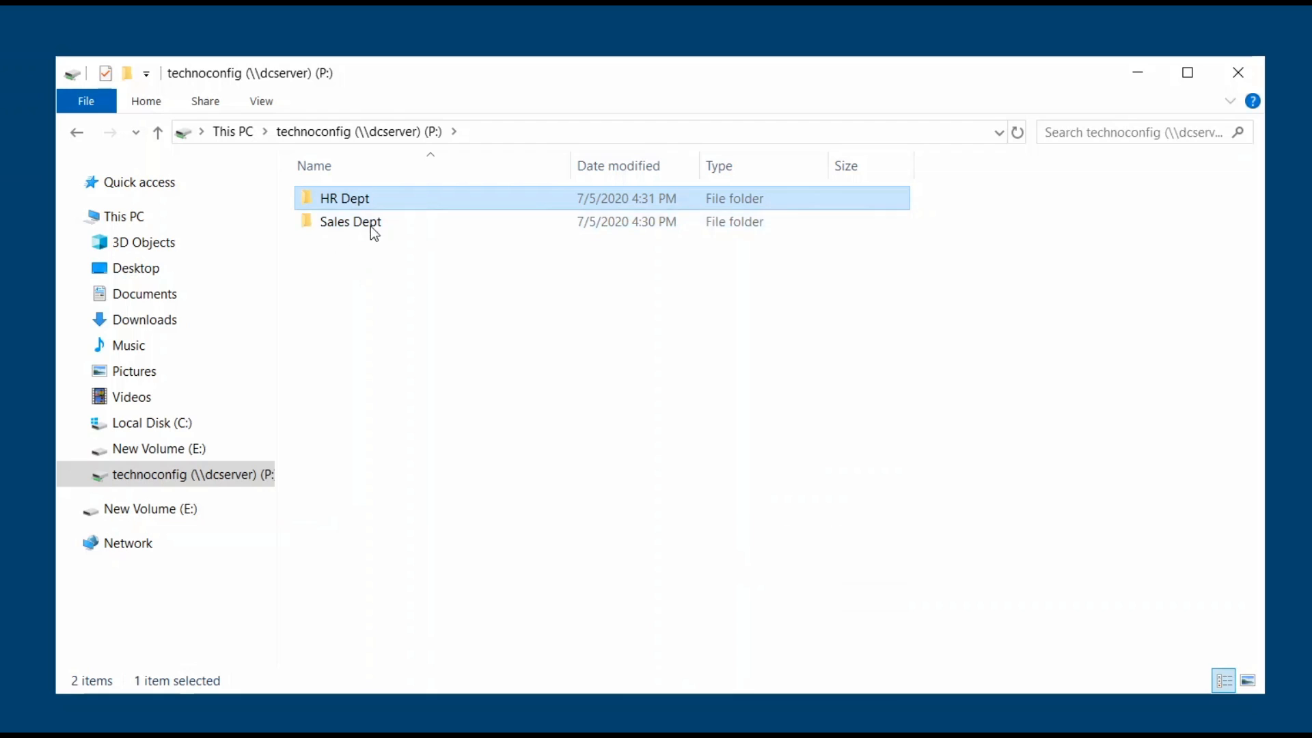
click(371, 228)
click(369, 303)
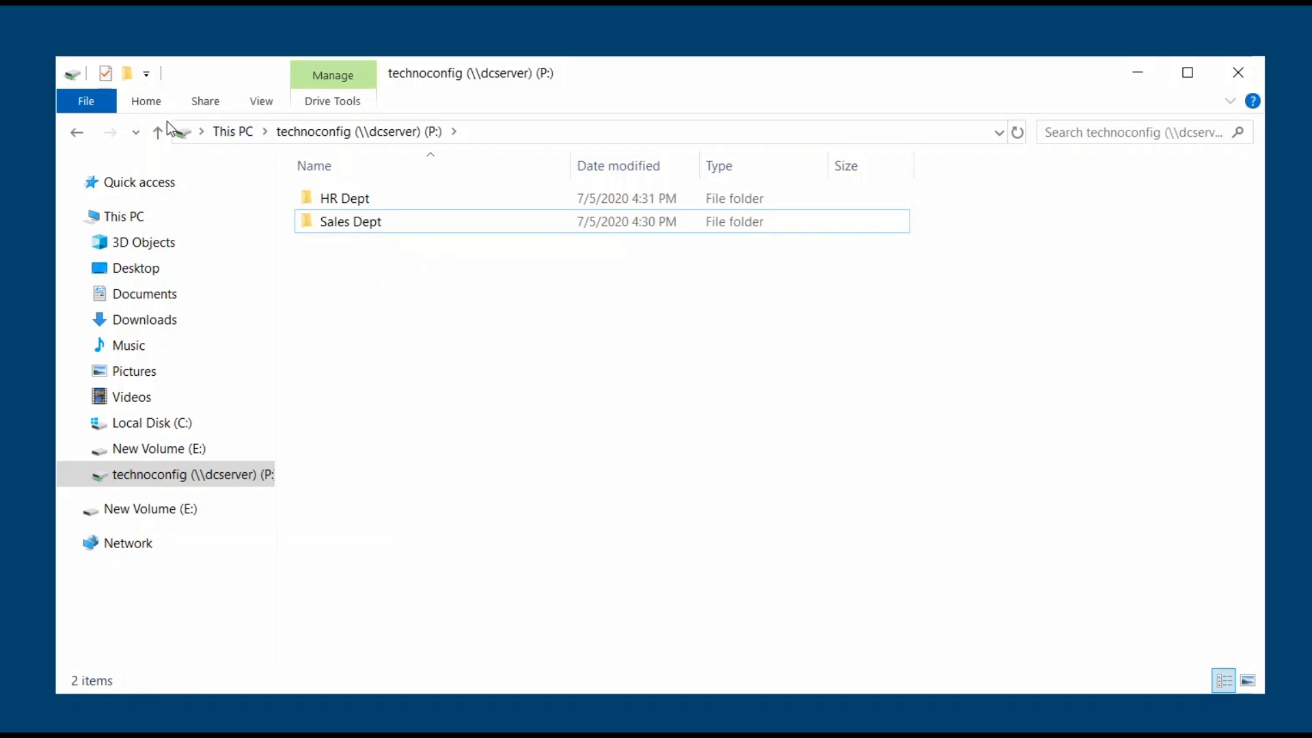
click(77, 132)
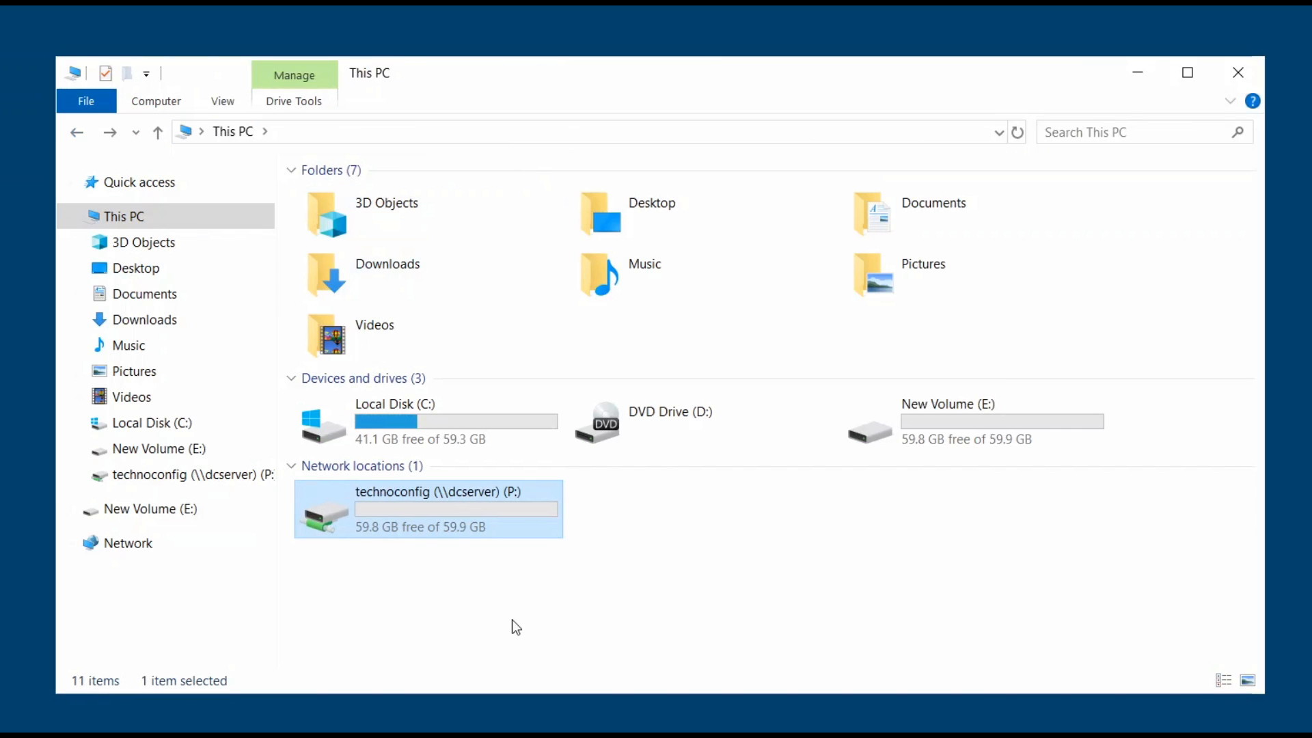
double_click(456, 513)
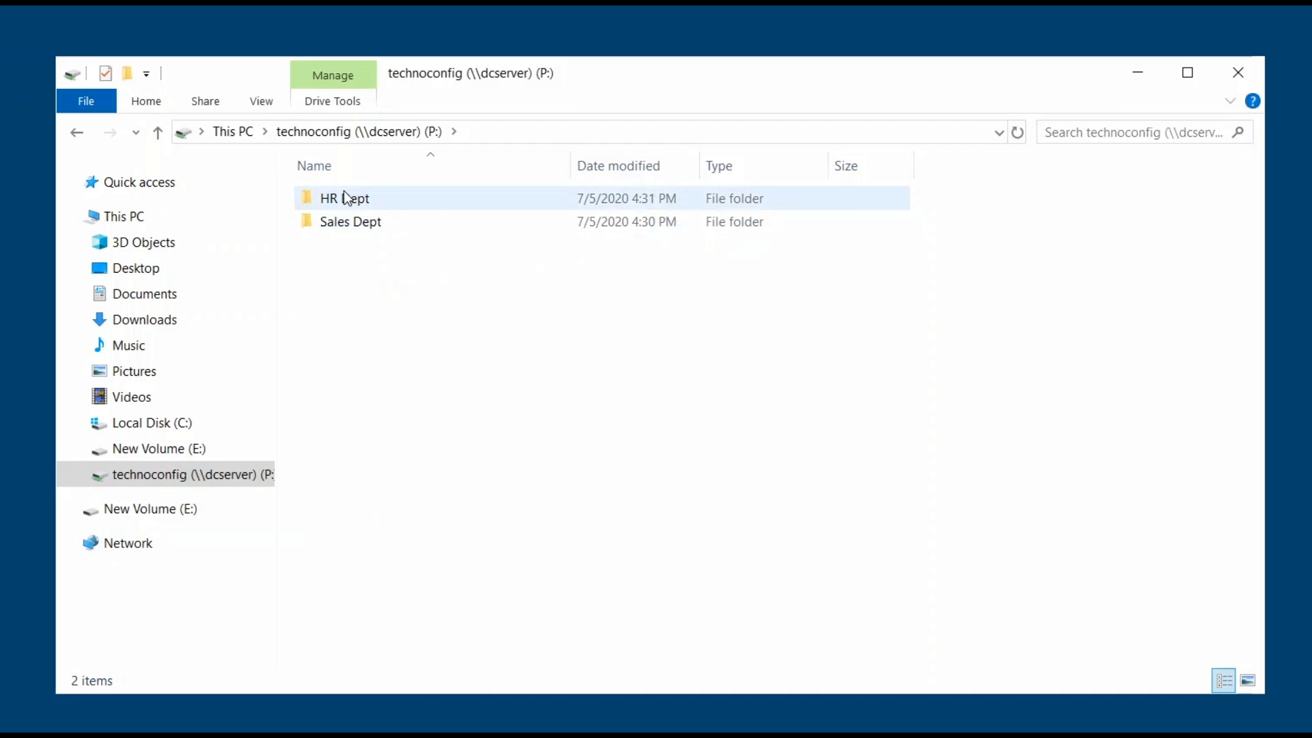
mouse_move(346, 198)
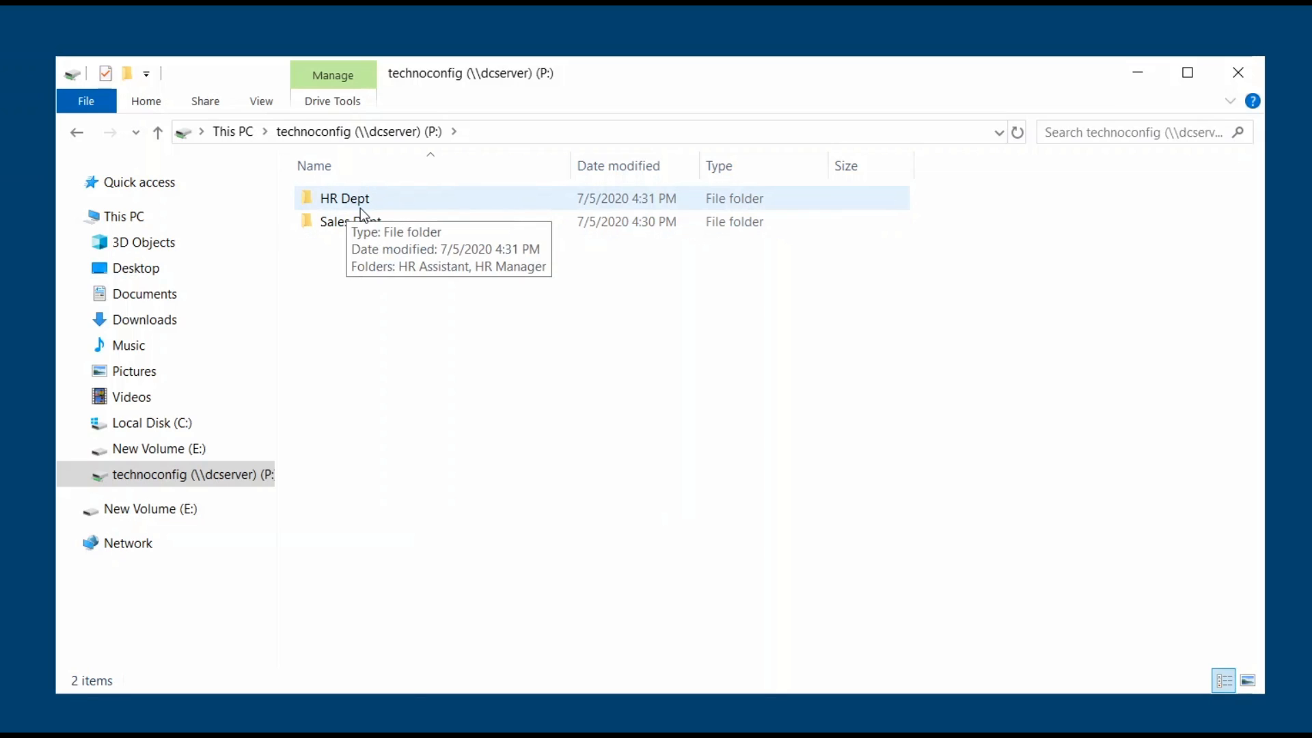
Open the HR Dept folder's Properties on the Security tab.
right_click(364, 205)
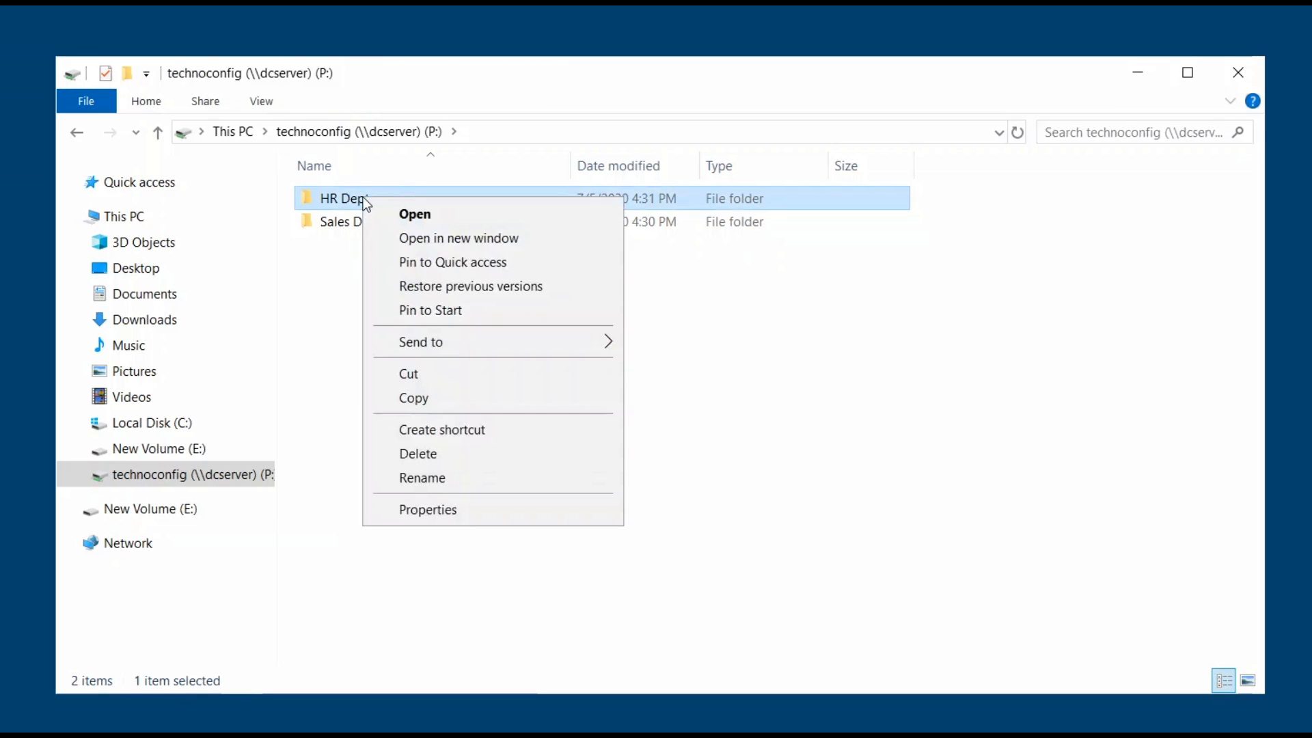
click(440, 510)
drag(453, 223, 461, 194)
click(478, 207)
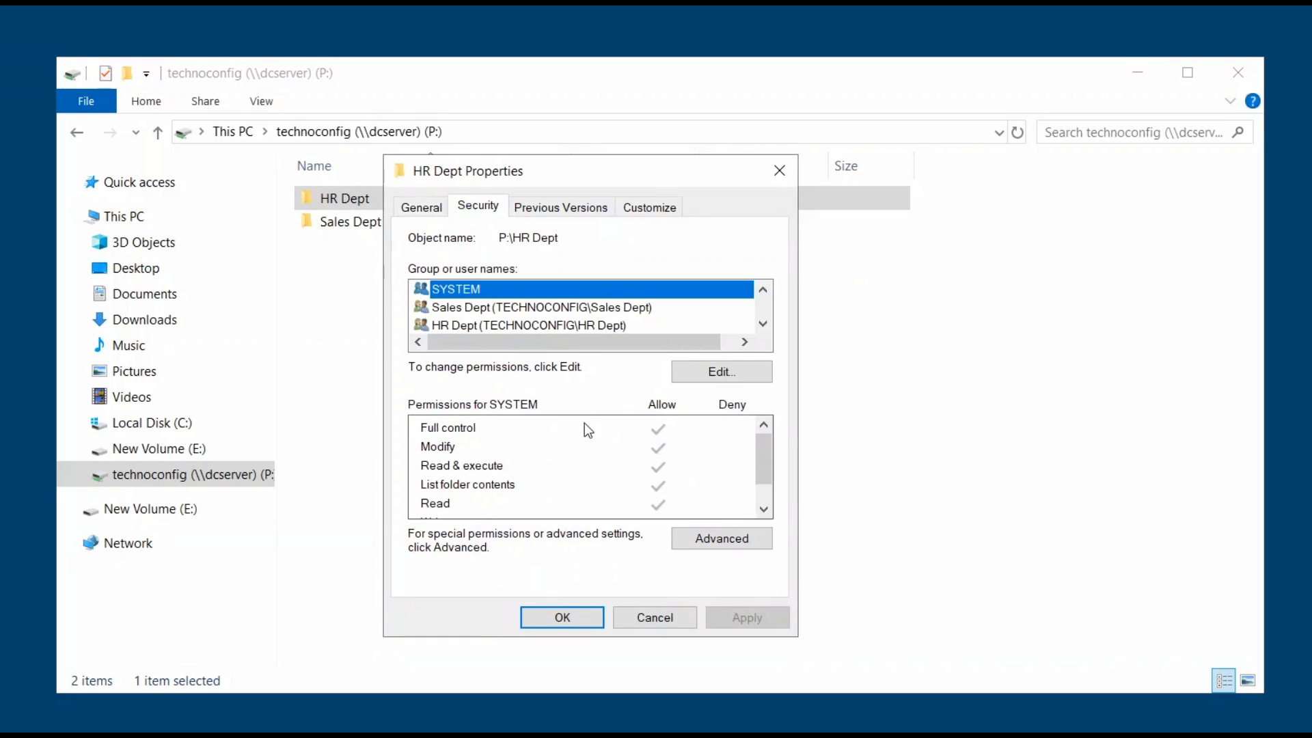
Compare the HR Dept and Sales Dept groups' permissions, then open Advanced security settings.
click(497, 326)
scroll(497, 324, down, 1)
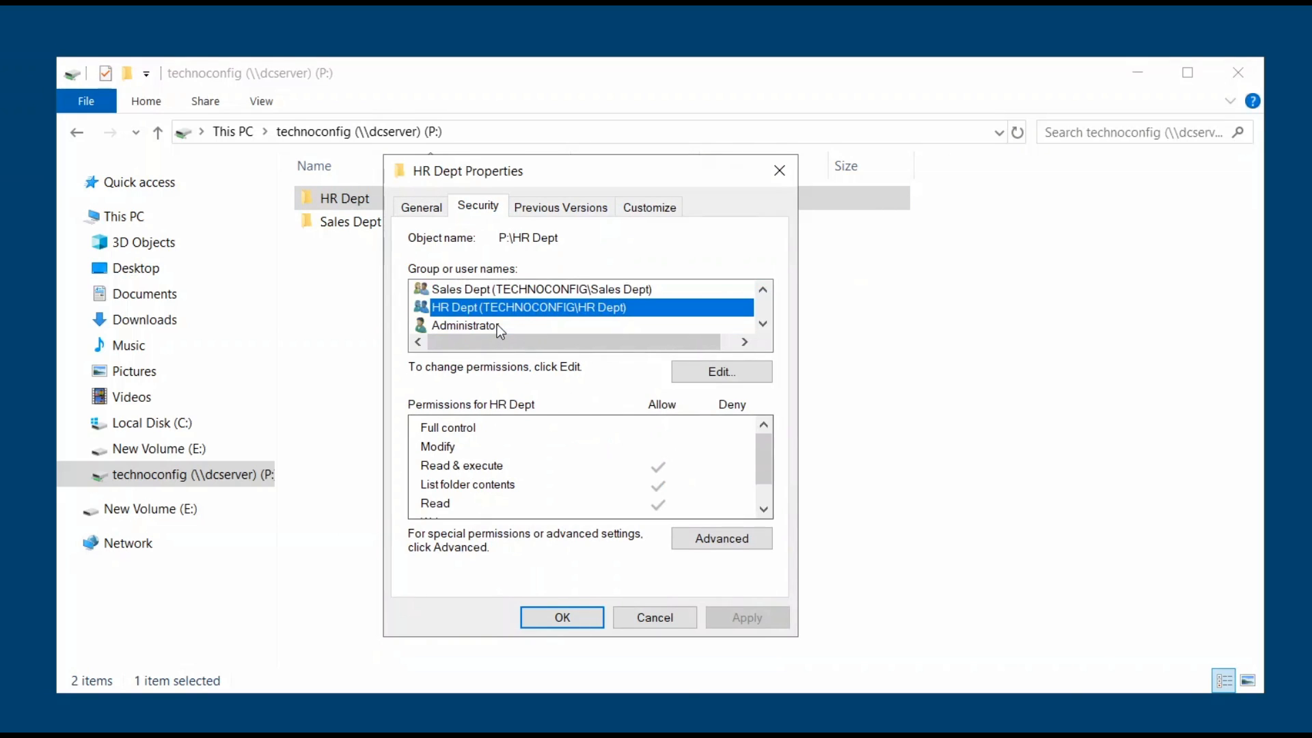
scroll(497, 324, up, 1)
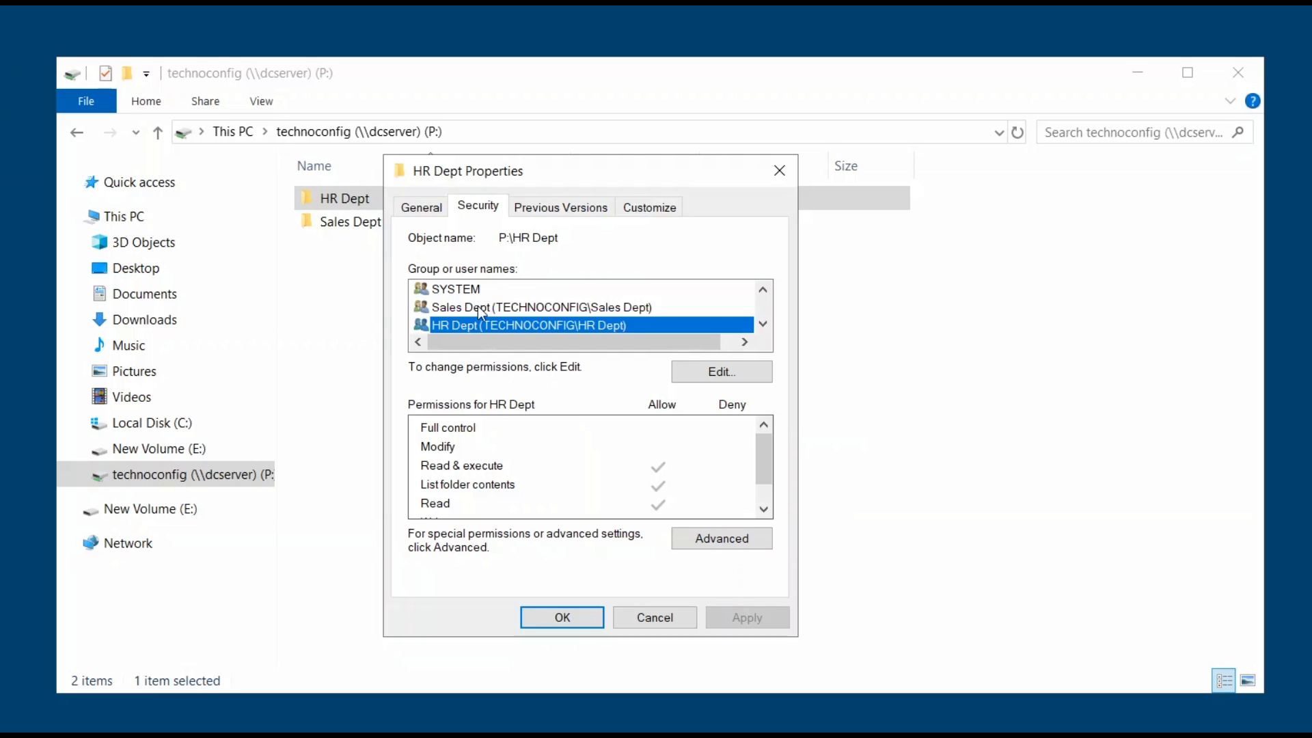
click(477, 306)
click(462, 326)
scroll(461, 330, down, 1)
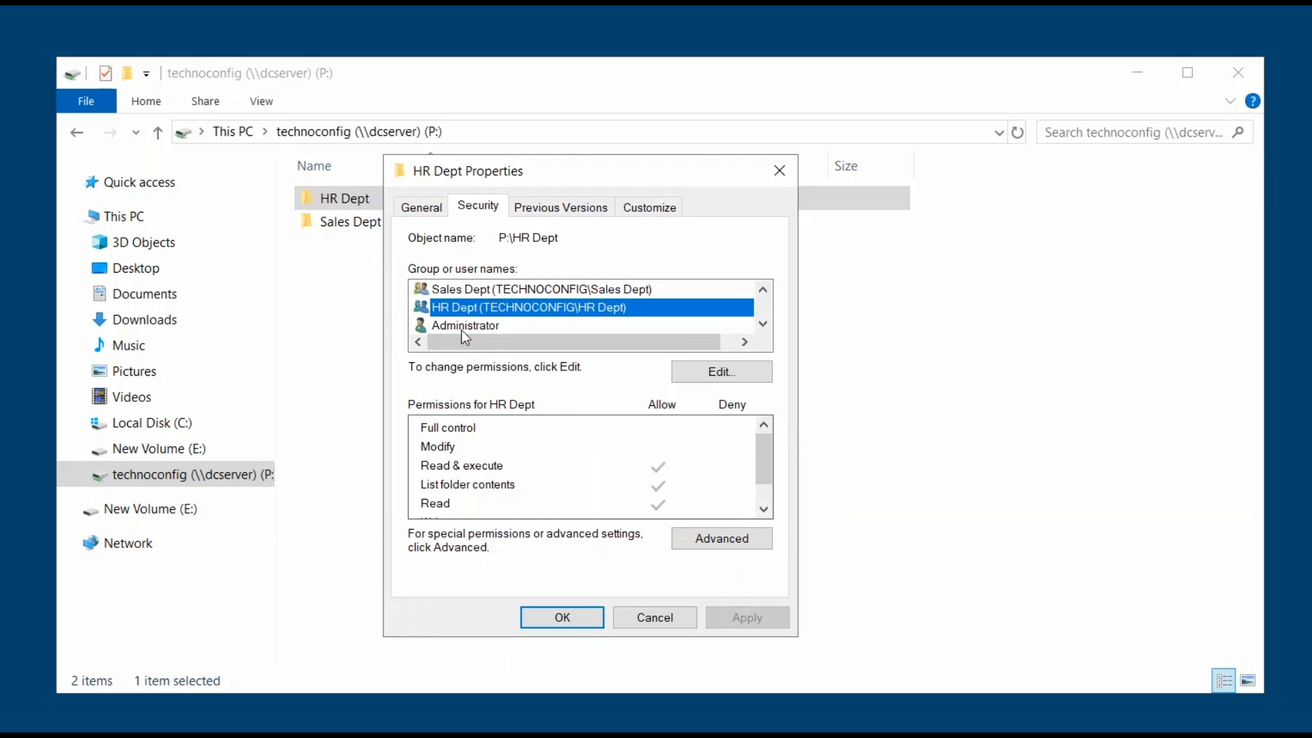
click(477, 294)
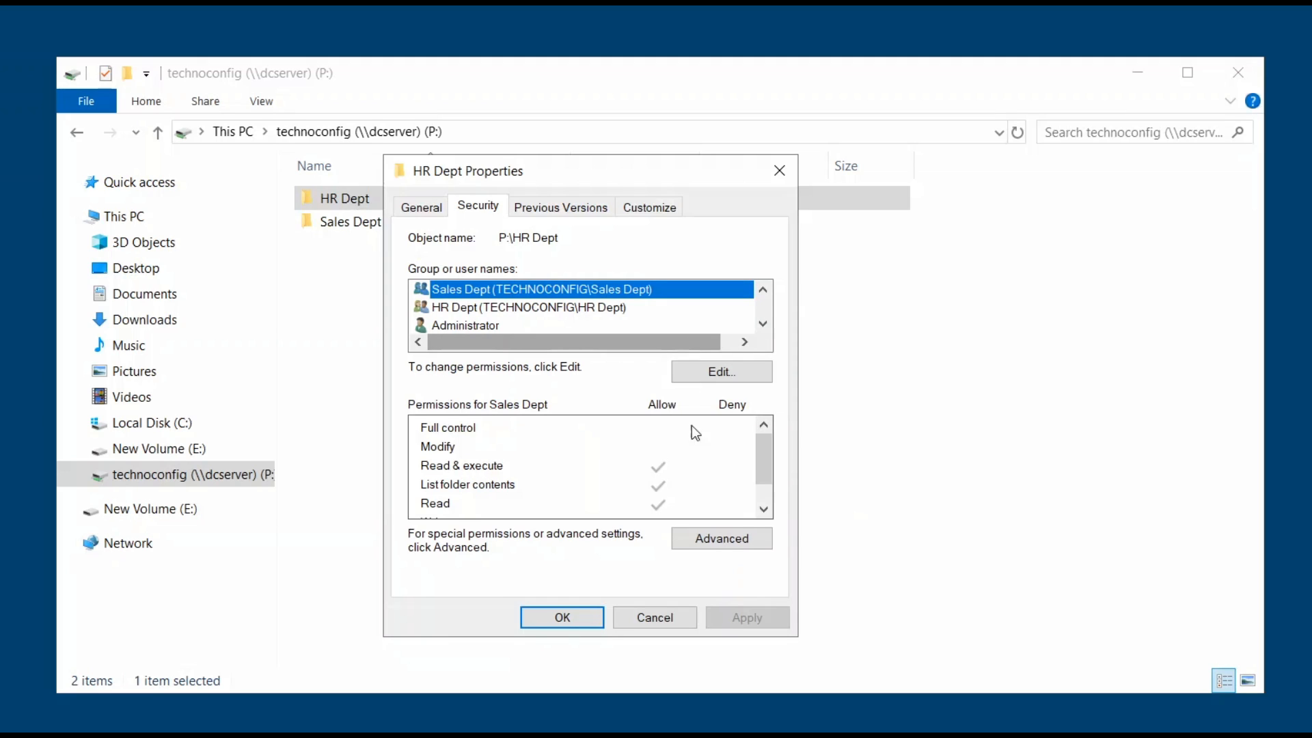
click(736, 544)
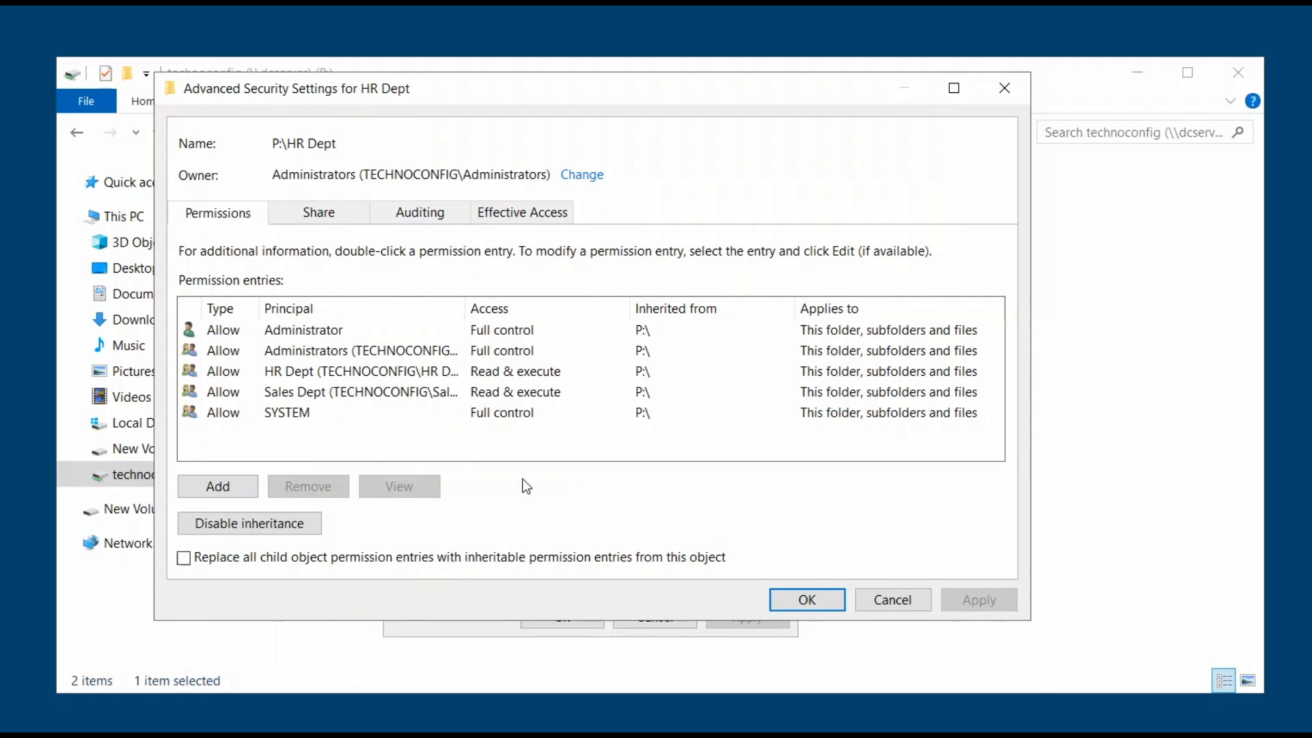
Disable inheritance on HR Dept, converting to explicit permissions, remove Sales Dept, and apply.
click(293, 393)
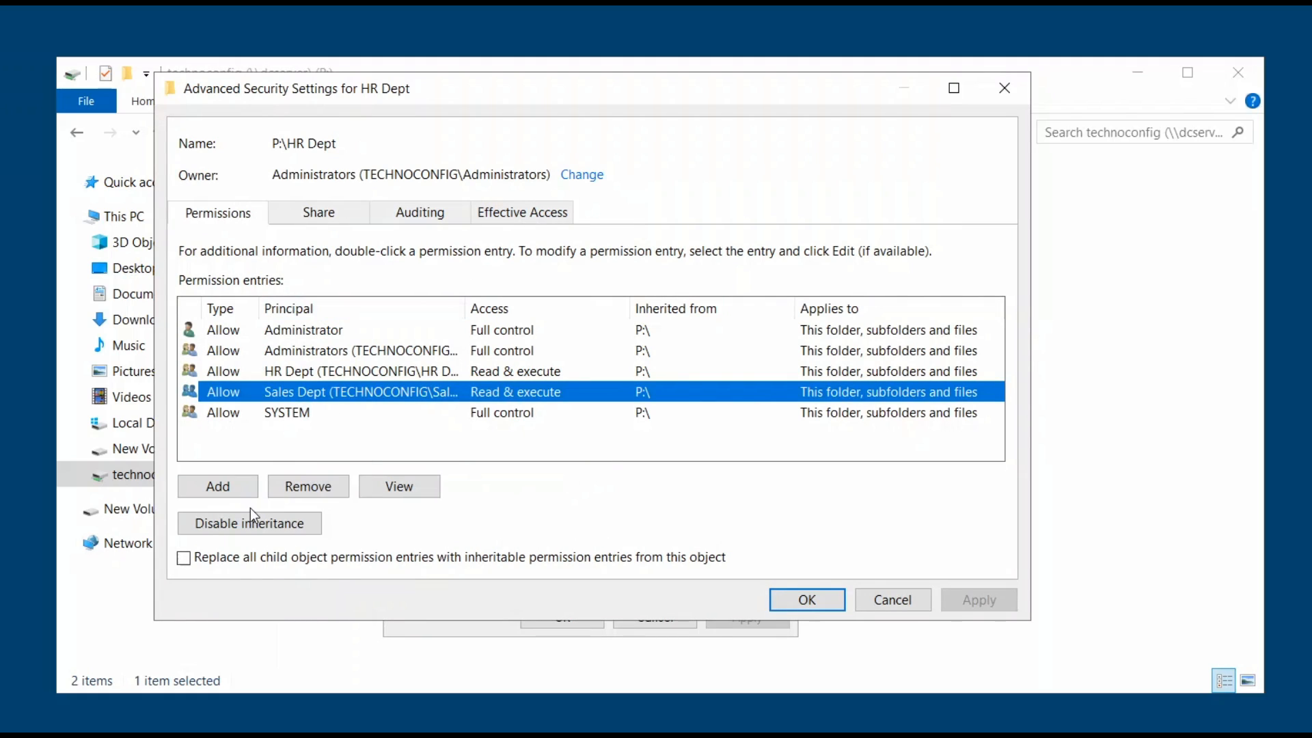
click(216, 527)
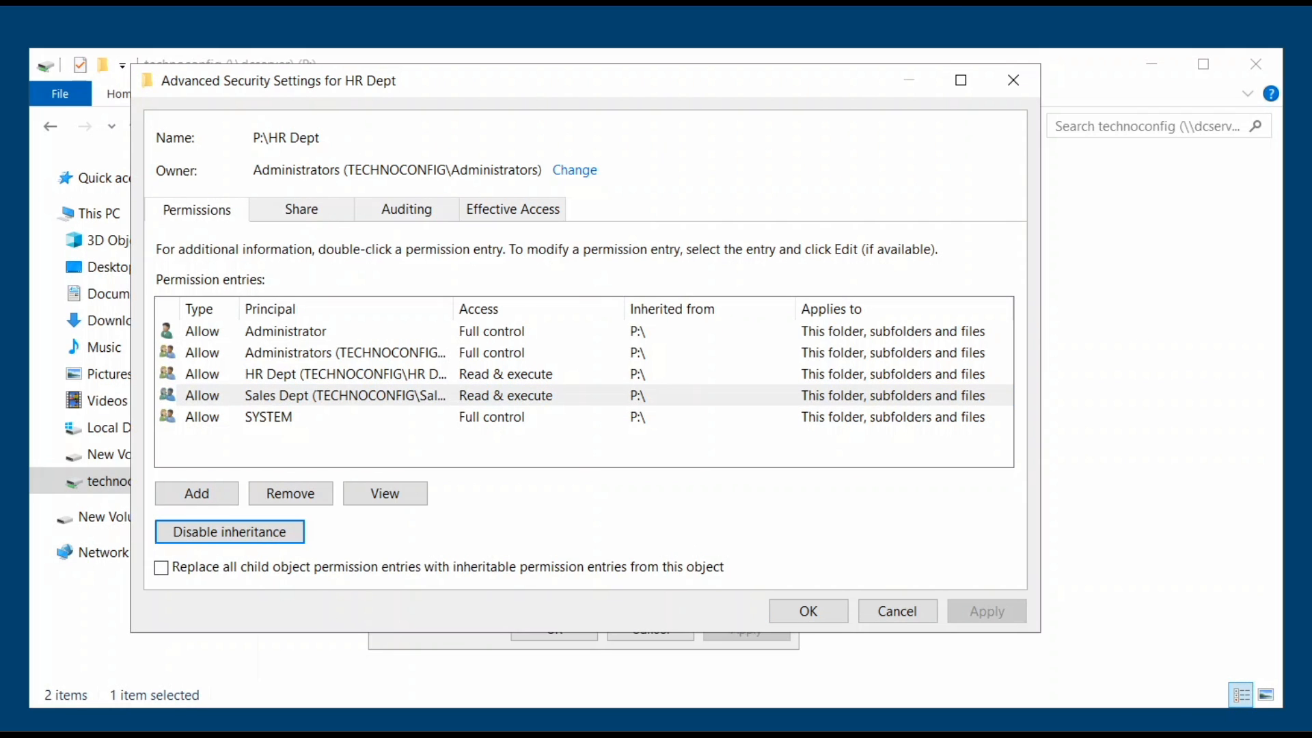
click(273, 537)
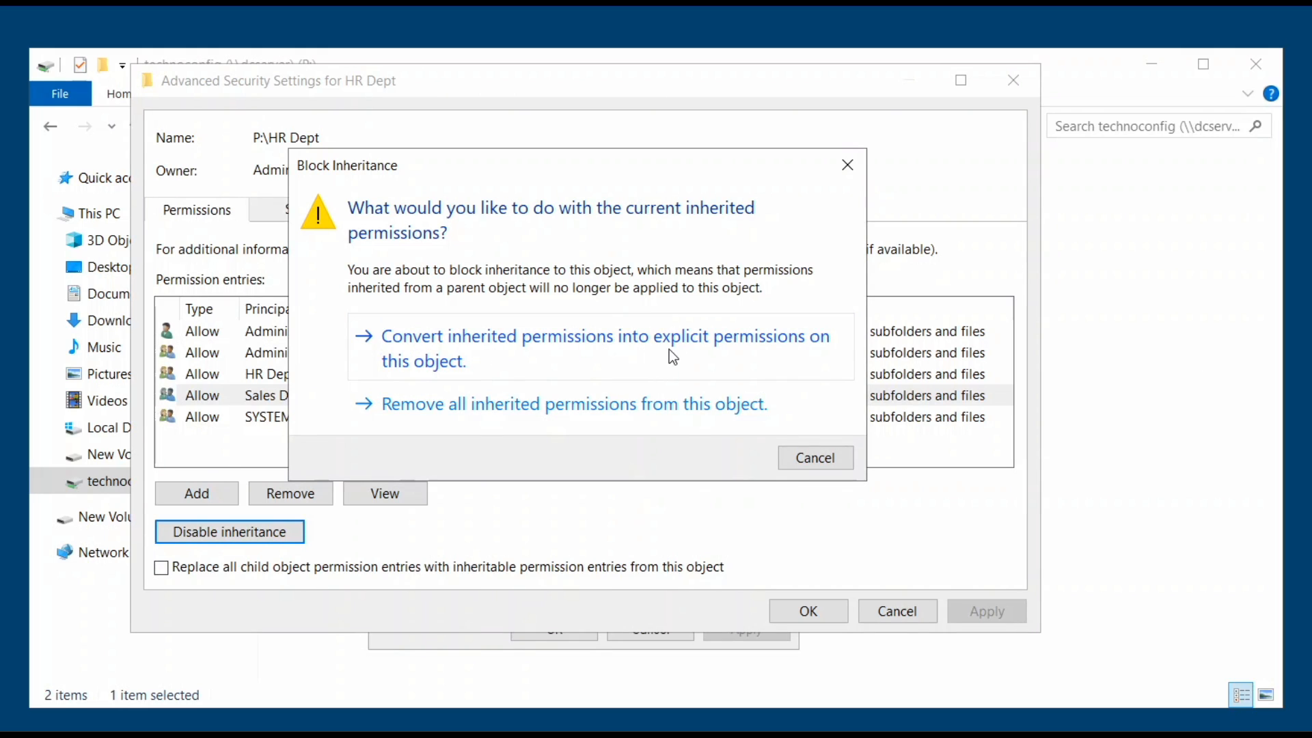
click(544, 346)
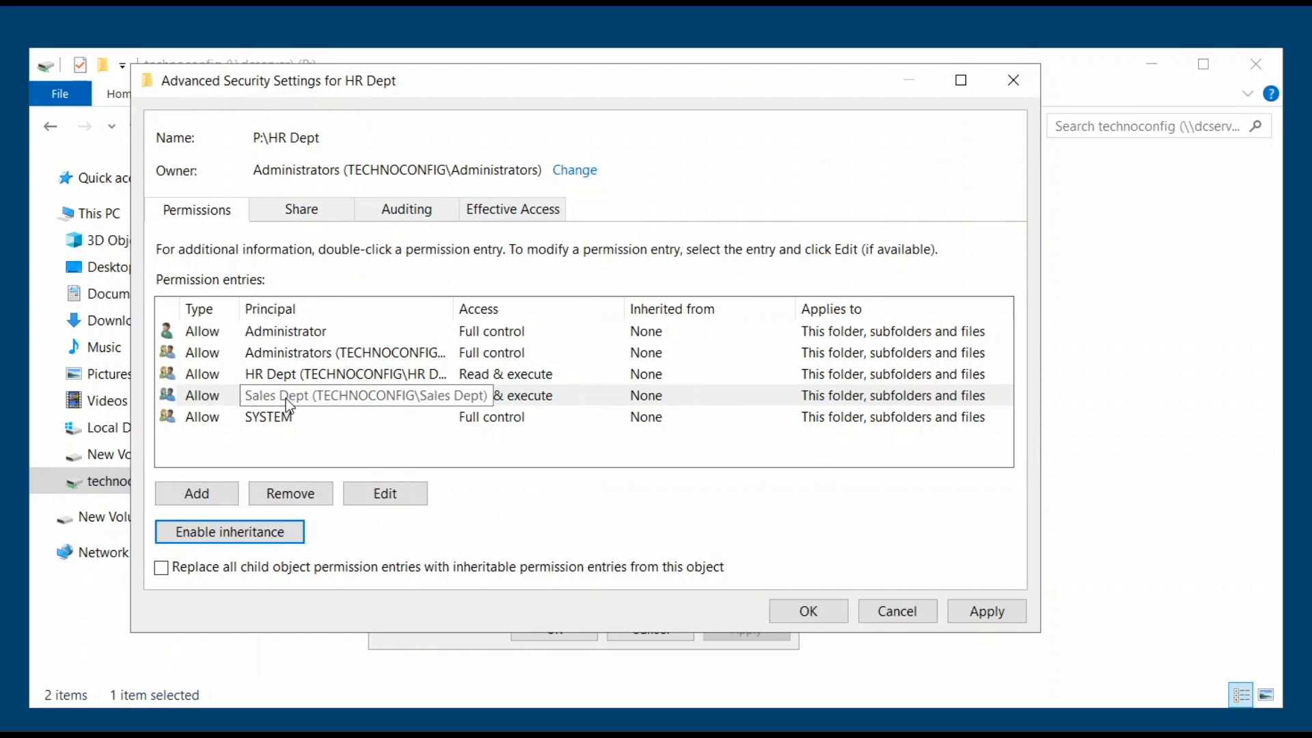
click(298, 493)
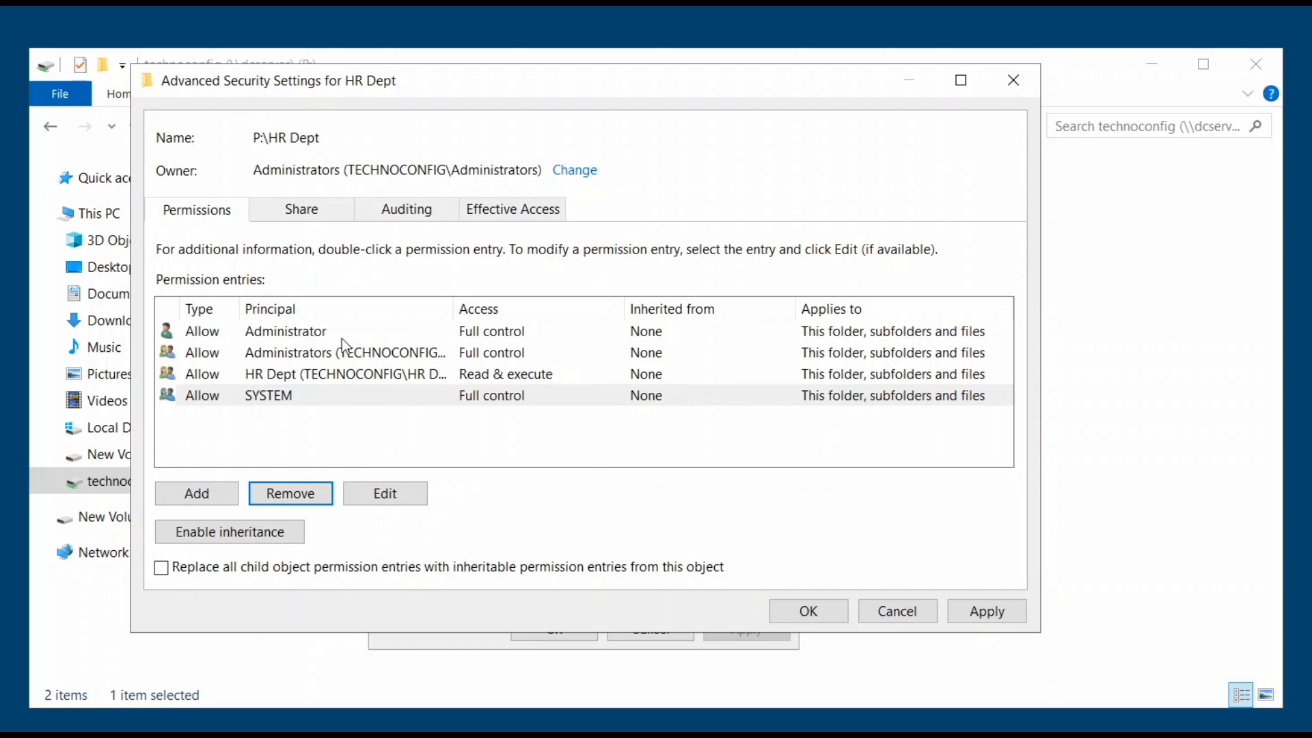
click(983, 612)
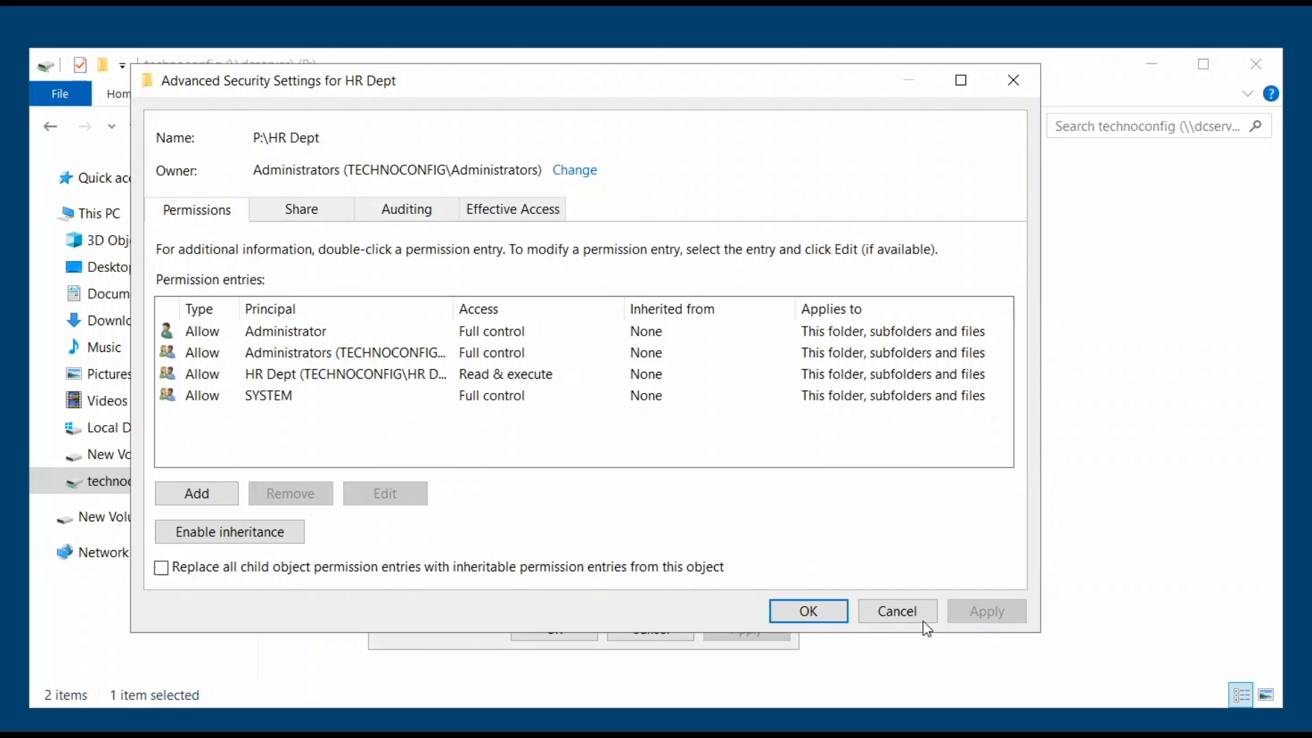
click(807, 610)
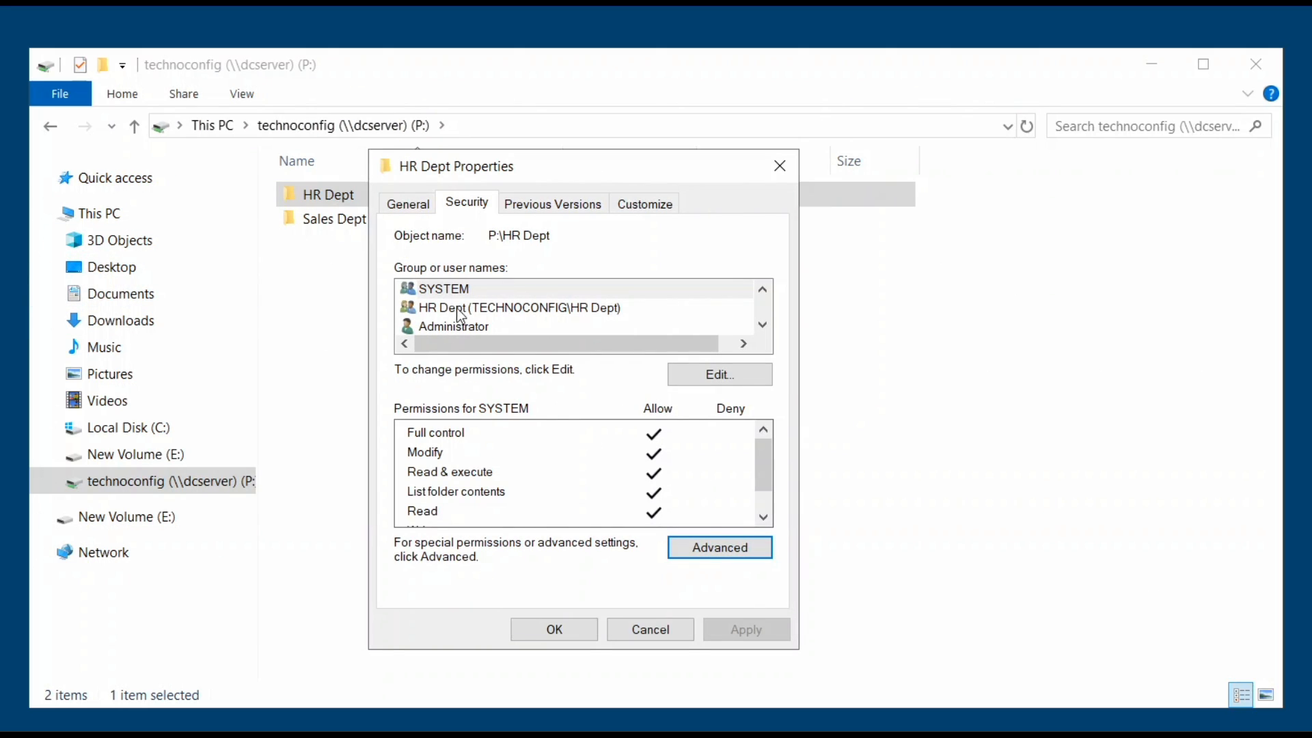
Check the HR Dept group has only Read & execute, close Properties, and select Sales Dept.
click(502, 309)
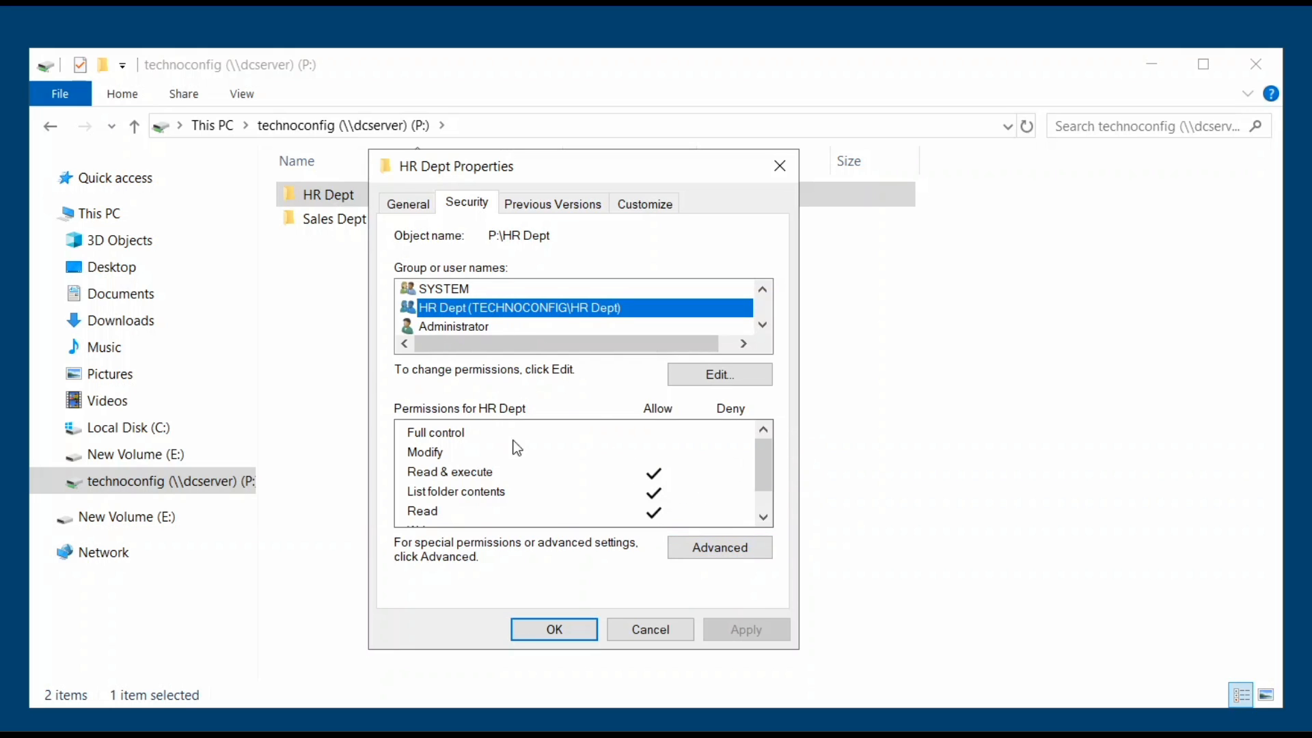
mouse_move(765, 460)
mouse_down()
mouse_move(765, 485)
mouse_move(765, 468)
mouse_up()
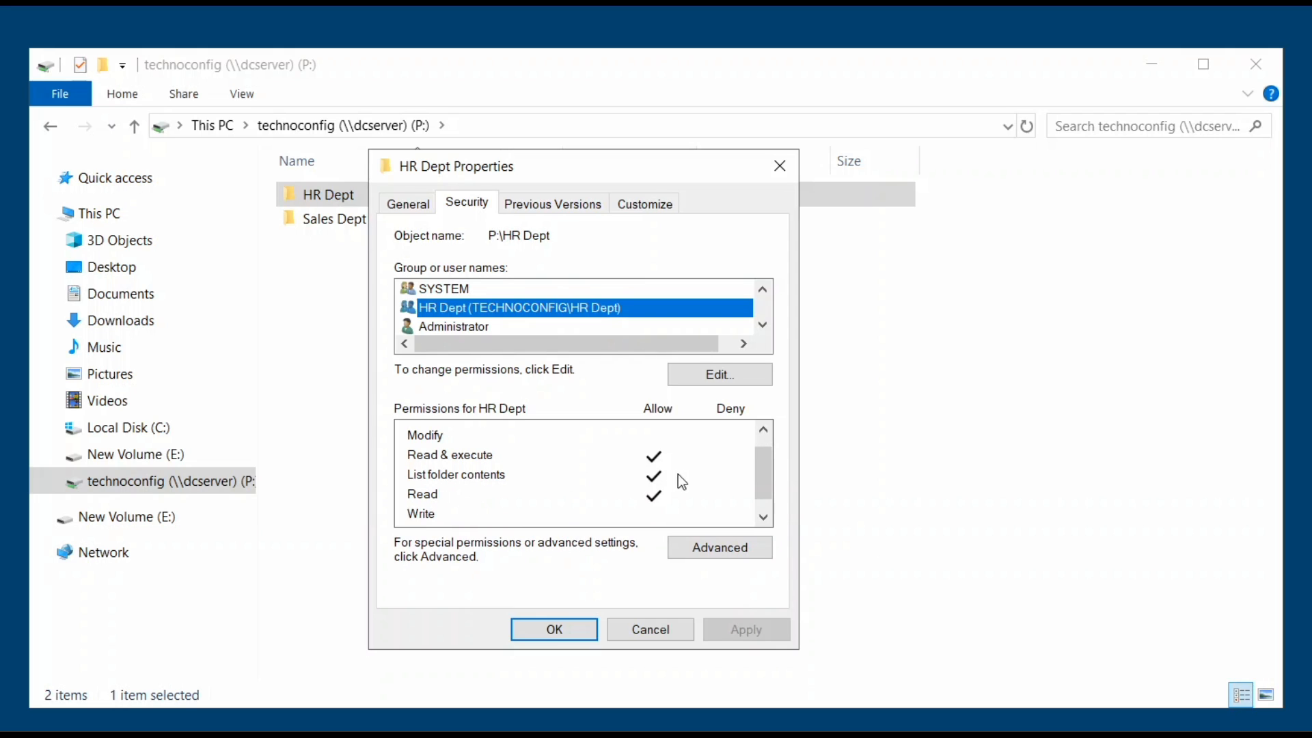
drag(774, 466, 765, 442)
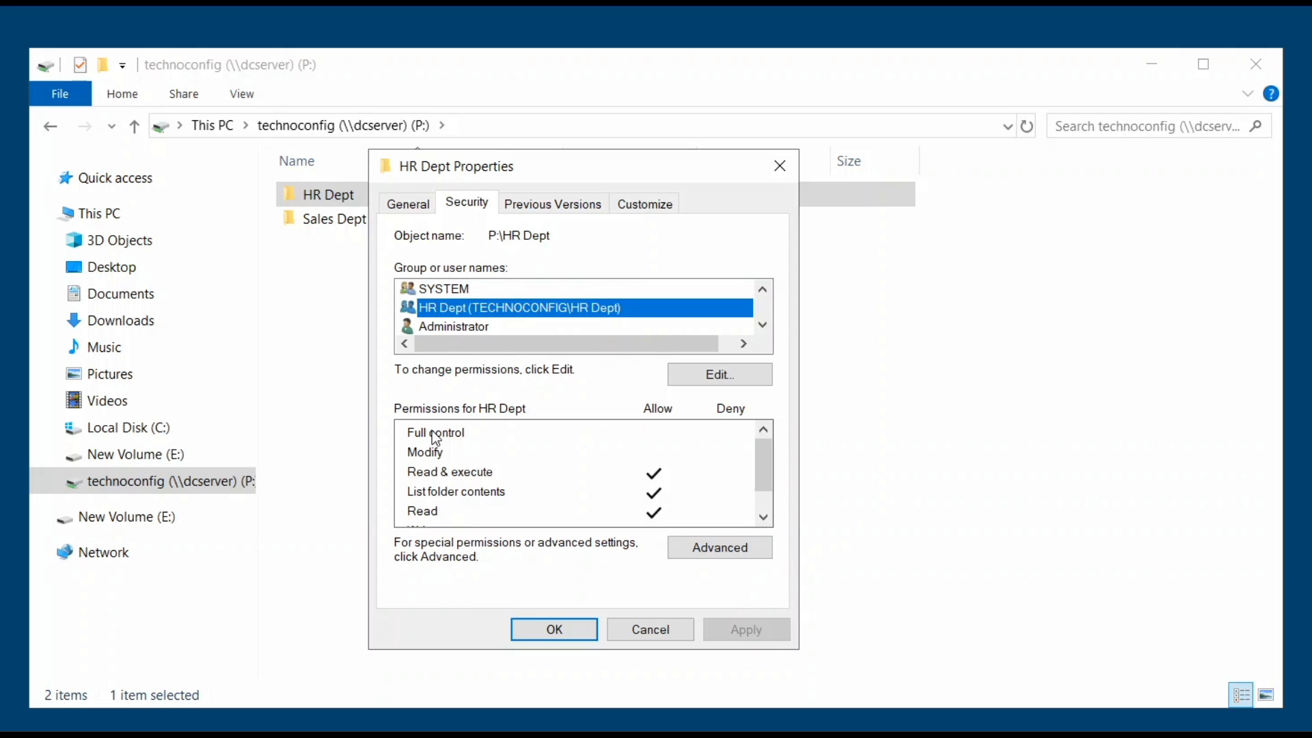
drag(769, 466, 769, 480)
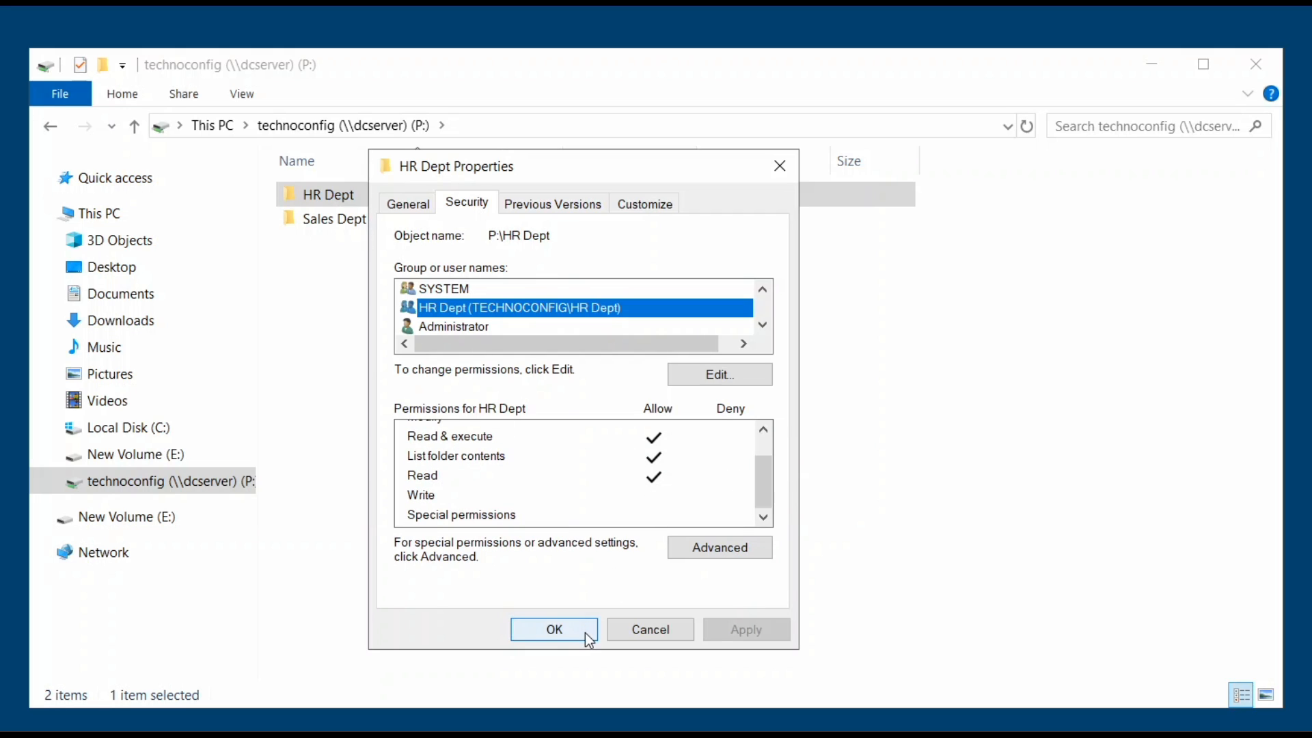
click(552, 629)
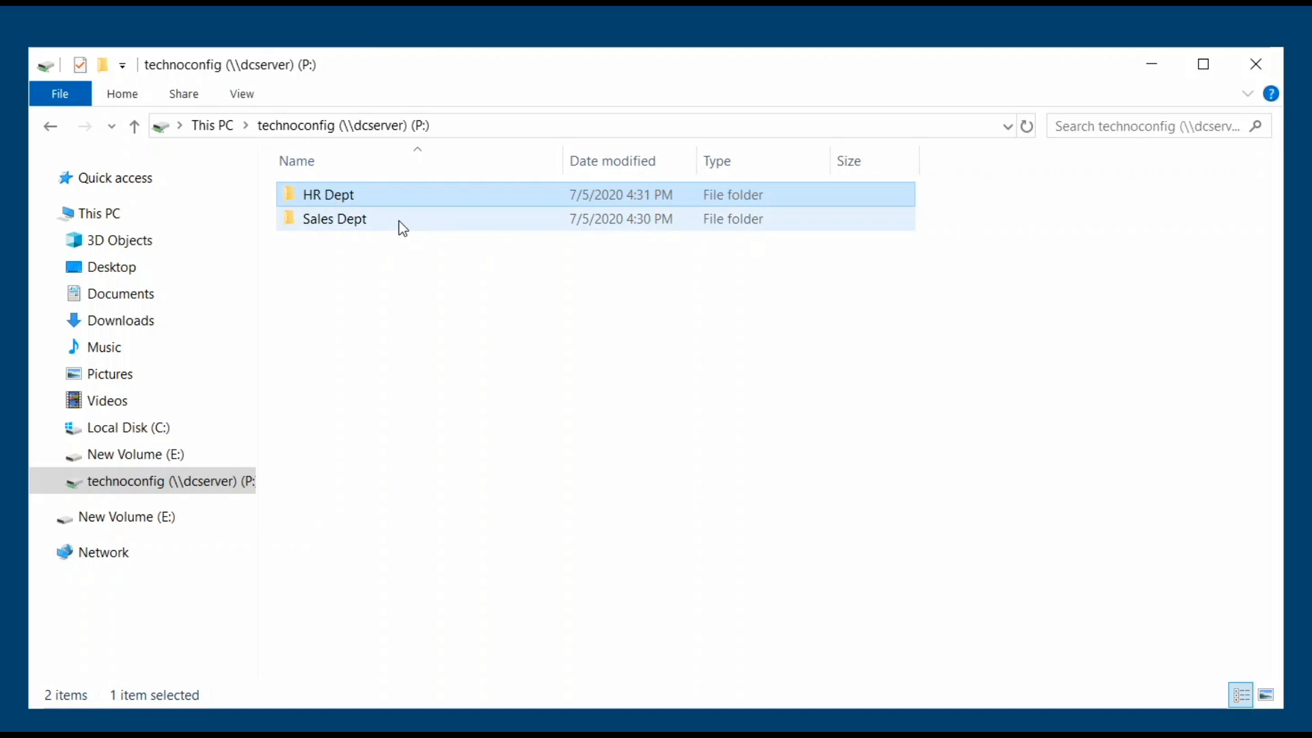
click(396, 220)
Open Sales Dept folder Properties, review the Sales Dept group's permissions, then open Advanced.
right_click(396, 220)
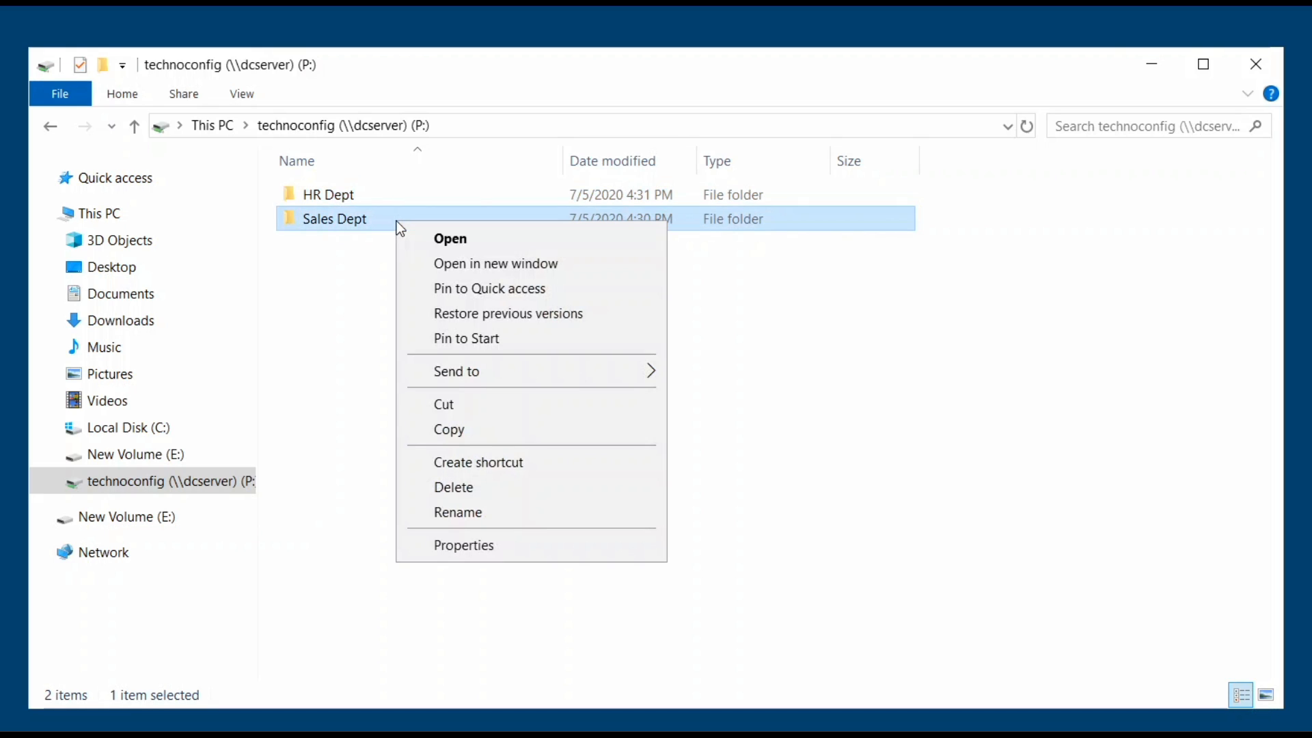
click(507, 554)
click(493, 281)
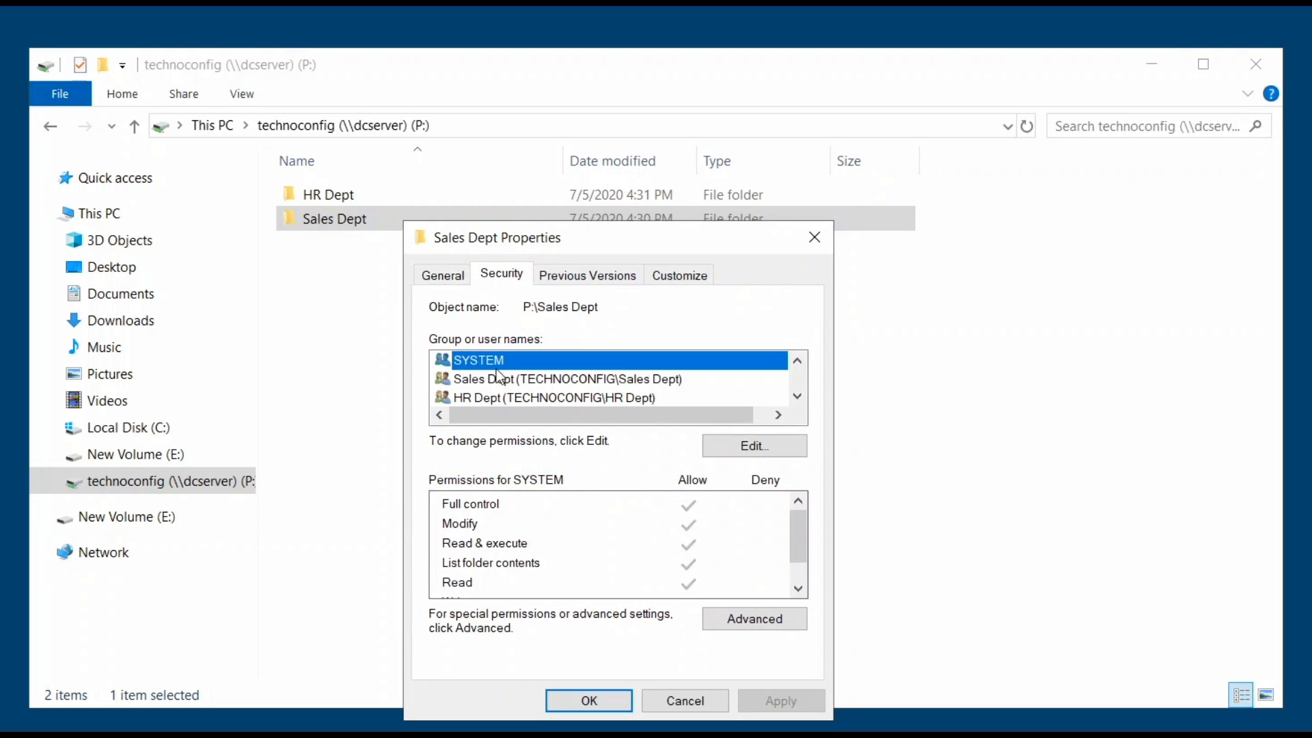
click(502, 384)
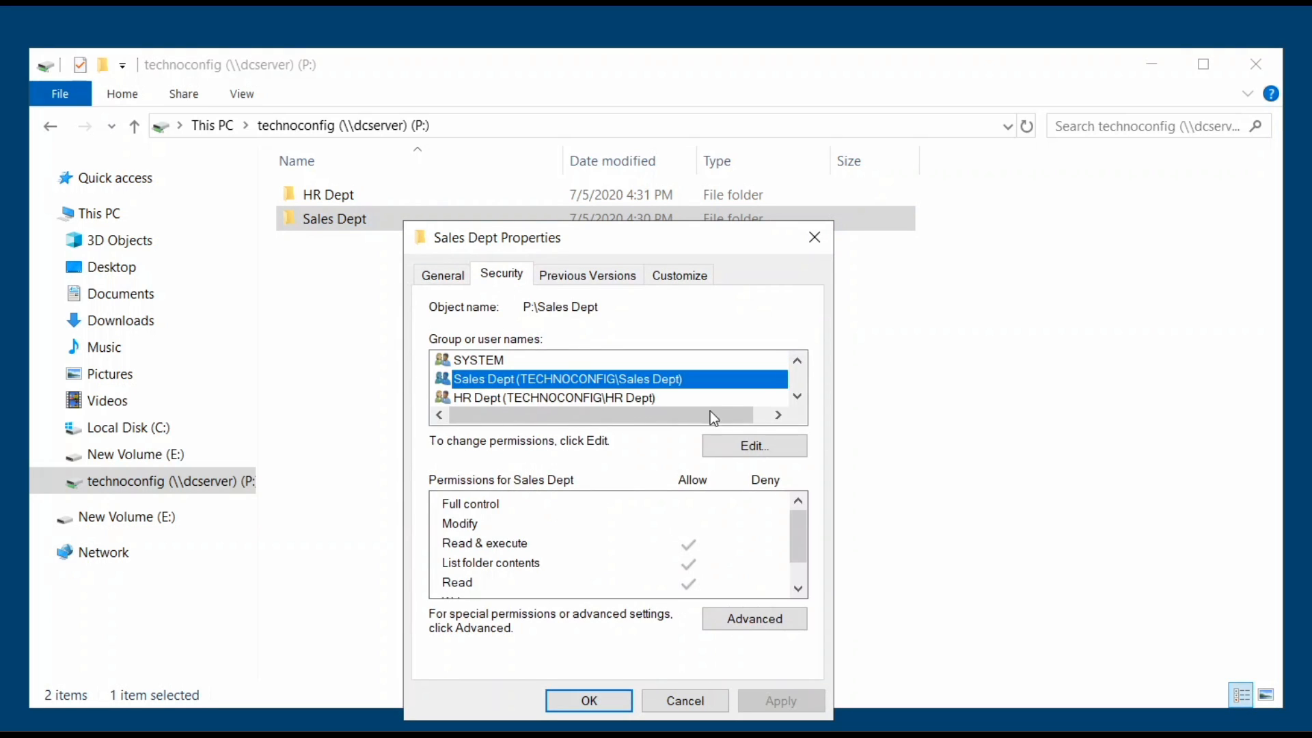
click(752, 448)
click(853, 322)
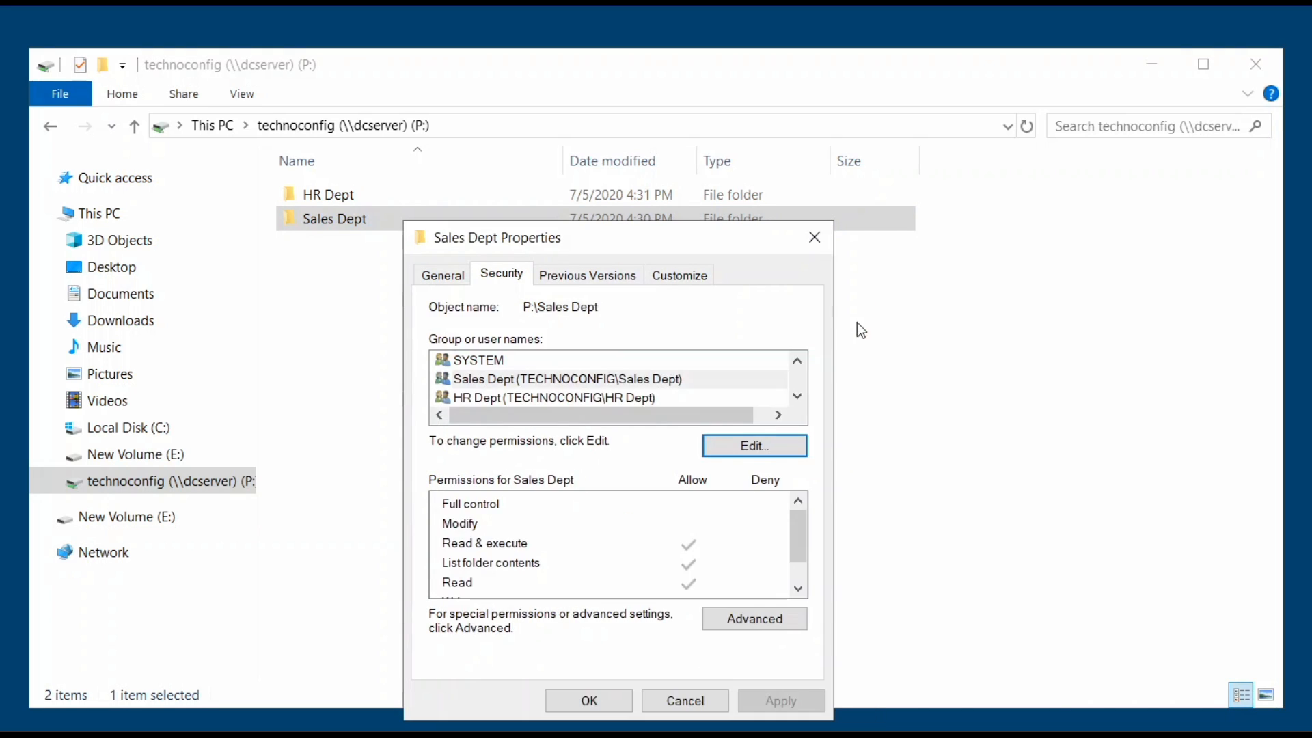
click(736, 615)
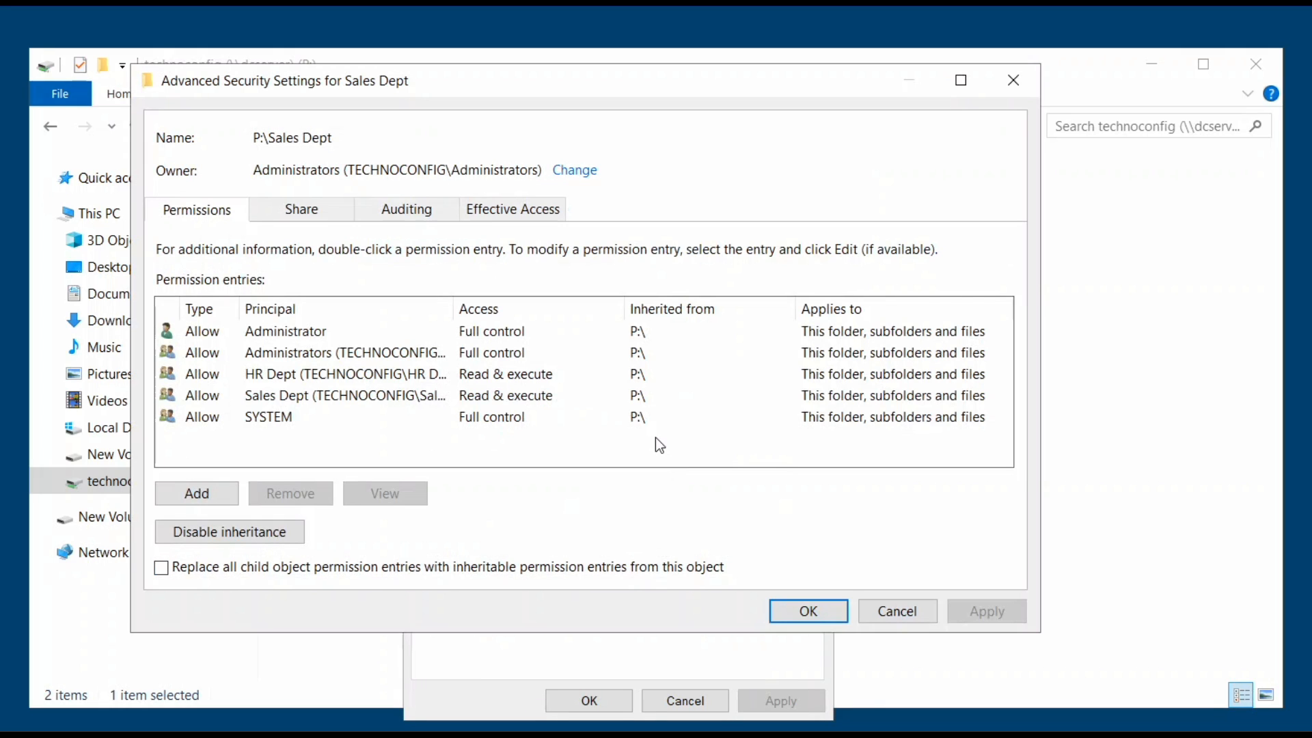
Disable inheritance on Sales Dept, converting to explicit permissions, remove HR Dept, and apply.
click(301, 379)
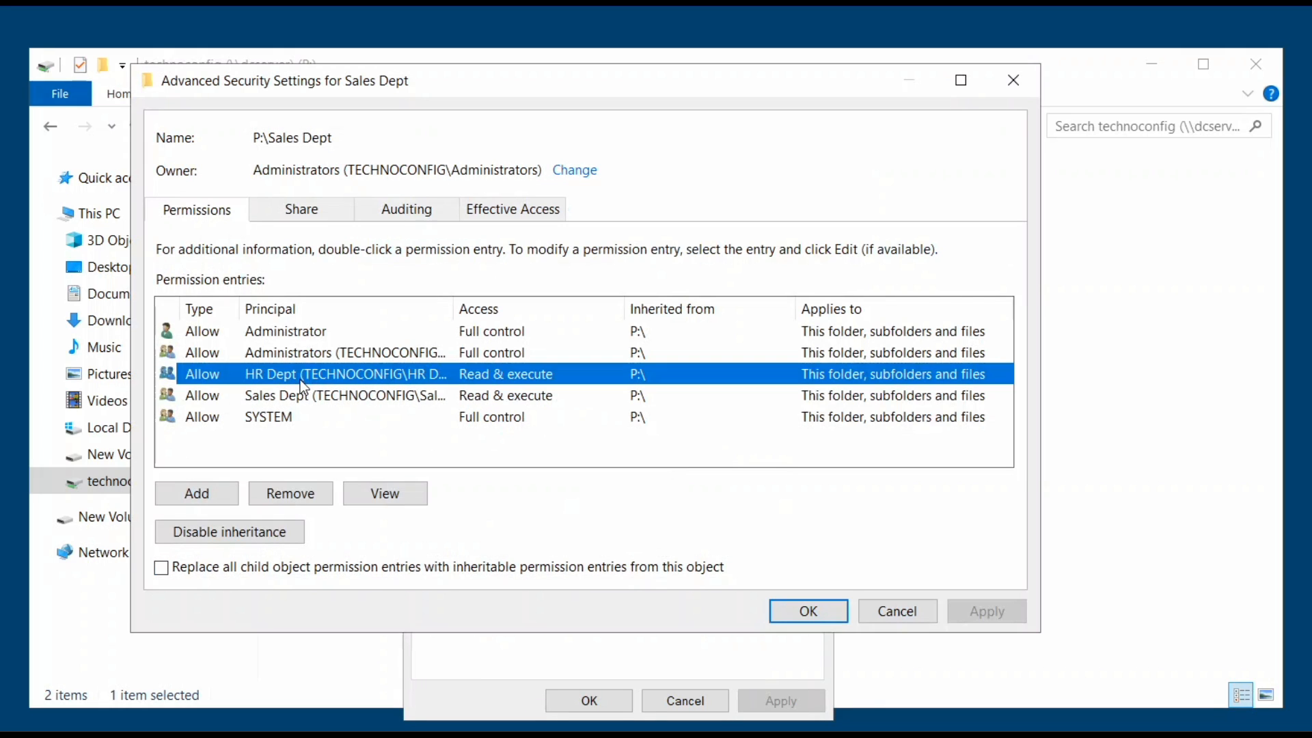
click(247, 539)
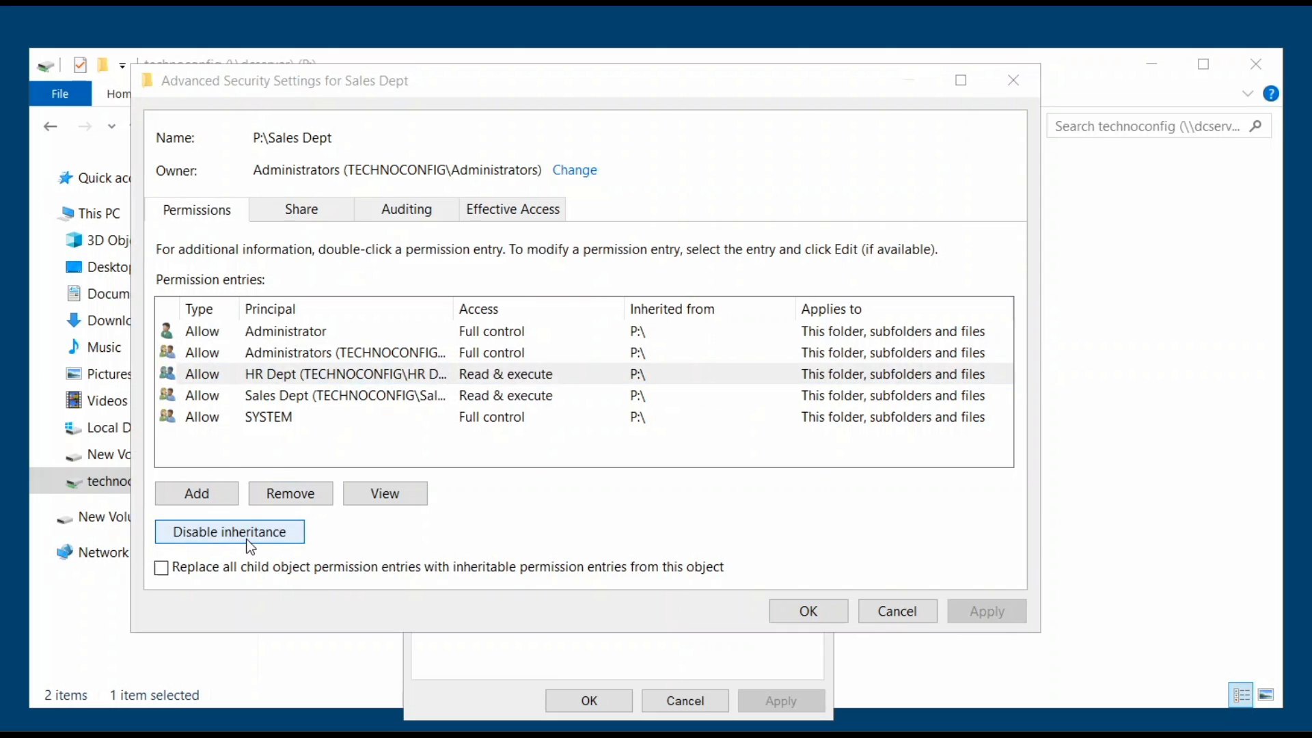
click(410, 362)
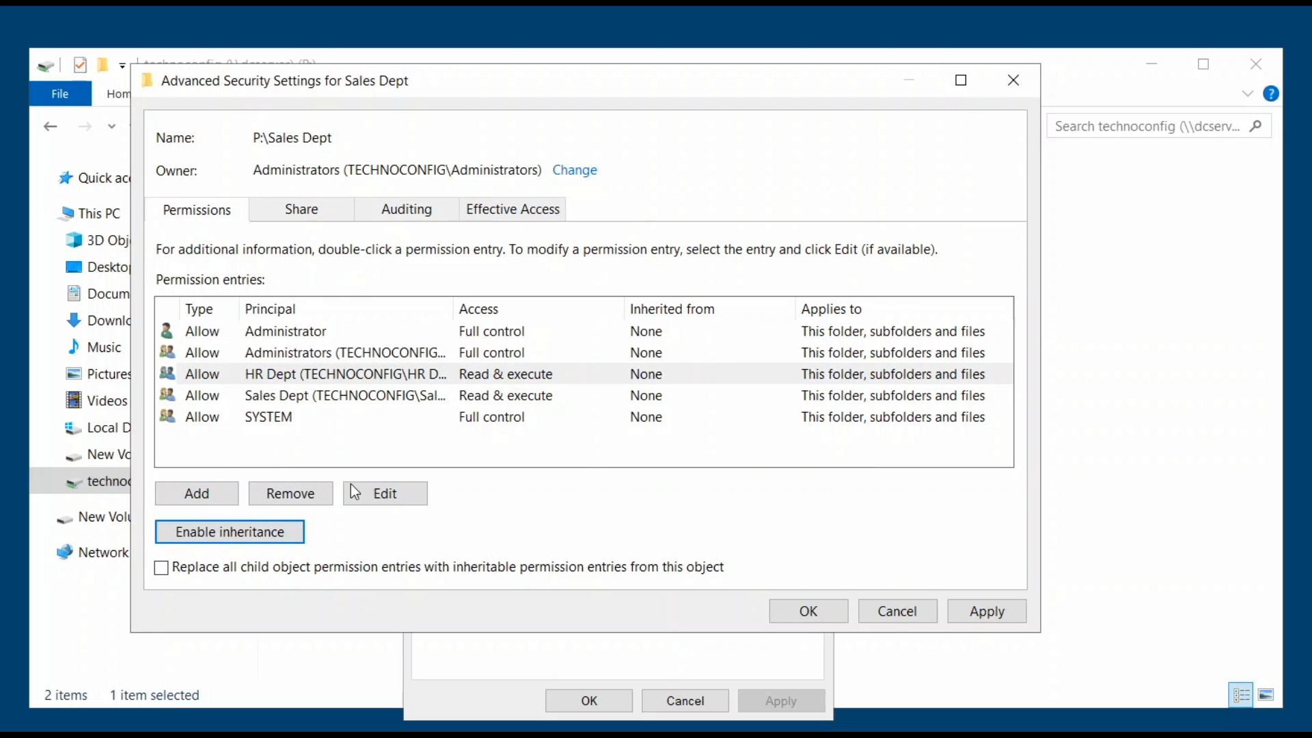
click(308, 503)
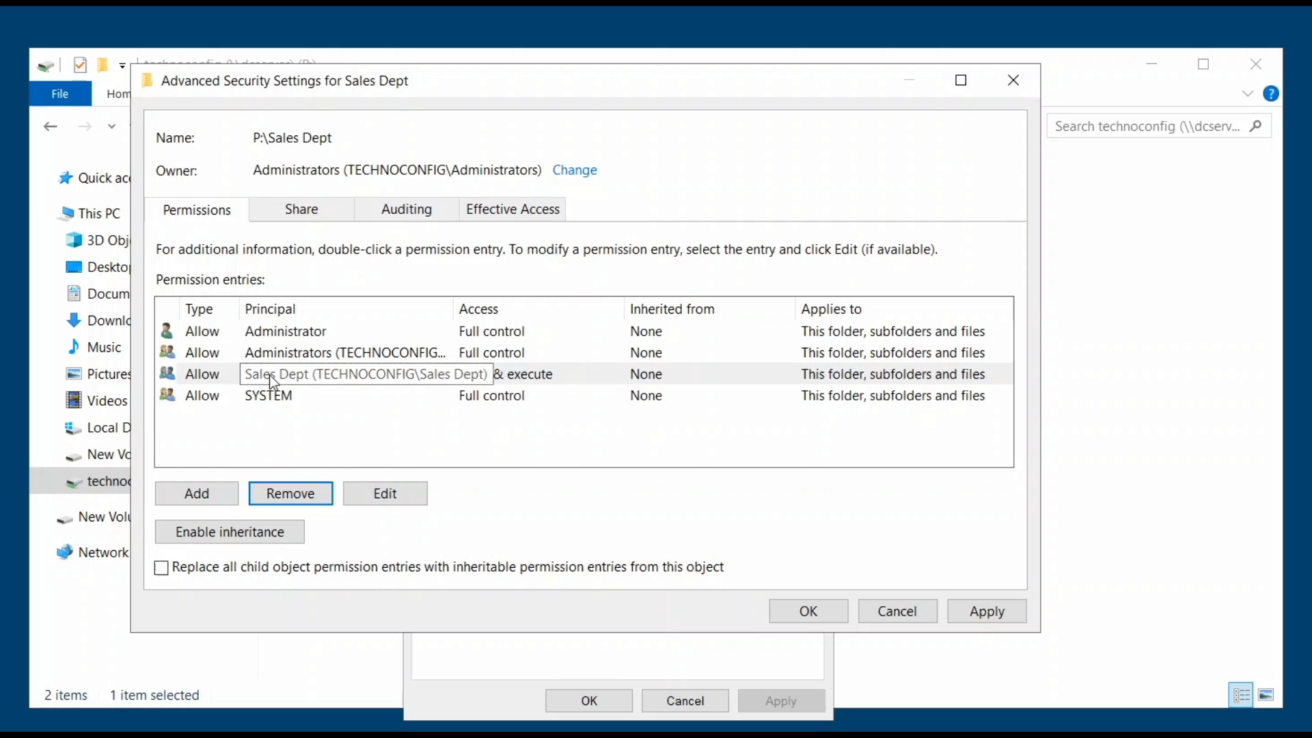
click(1006, 611)
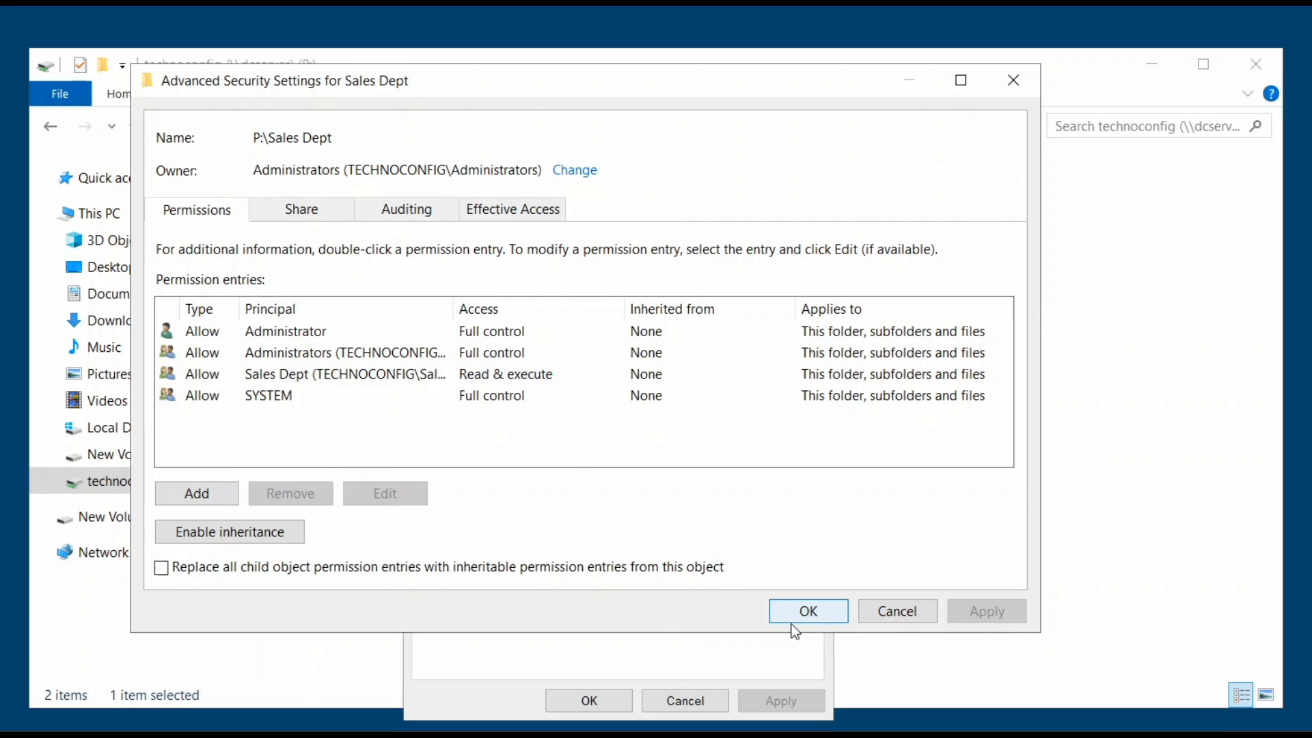
click(794, 618)
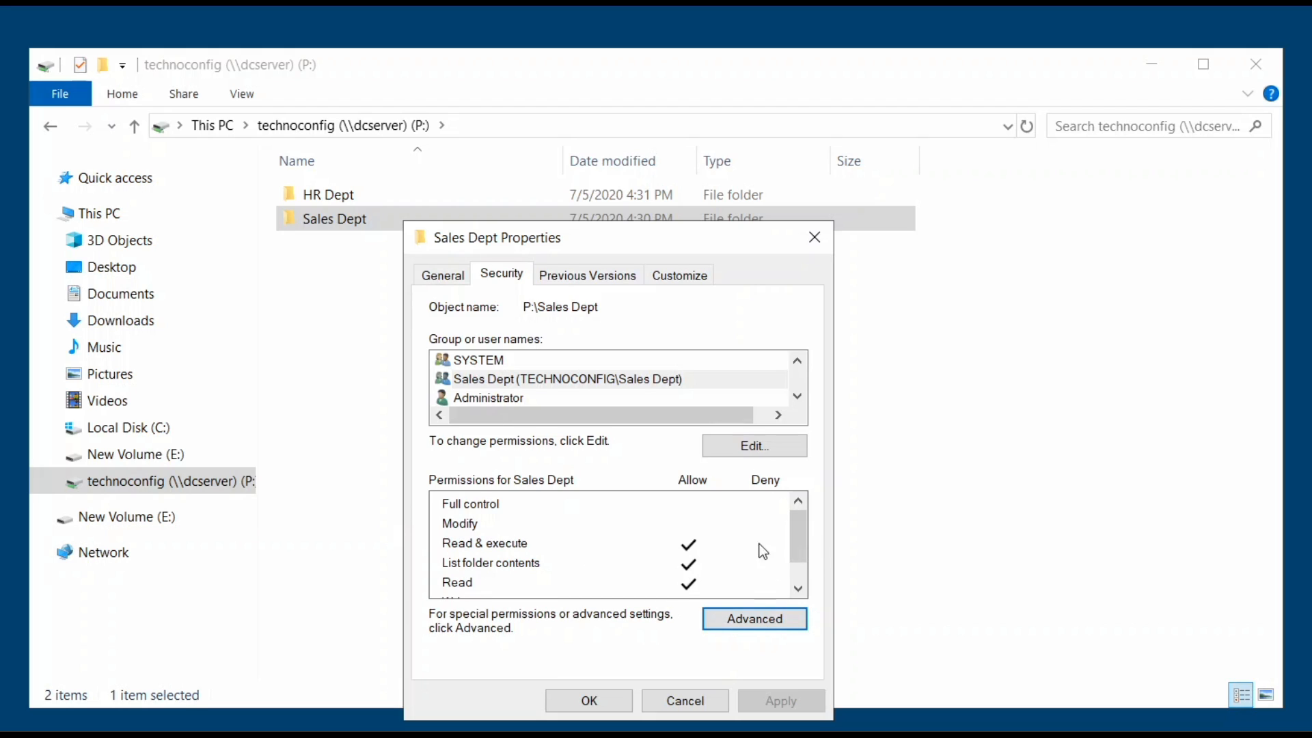
click(588, 699)
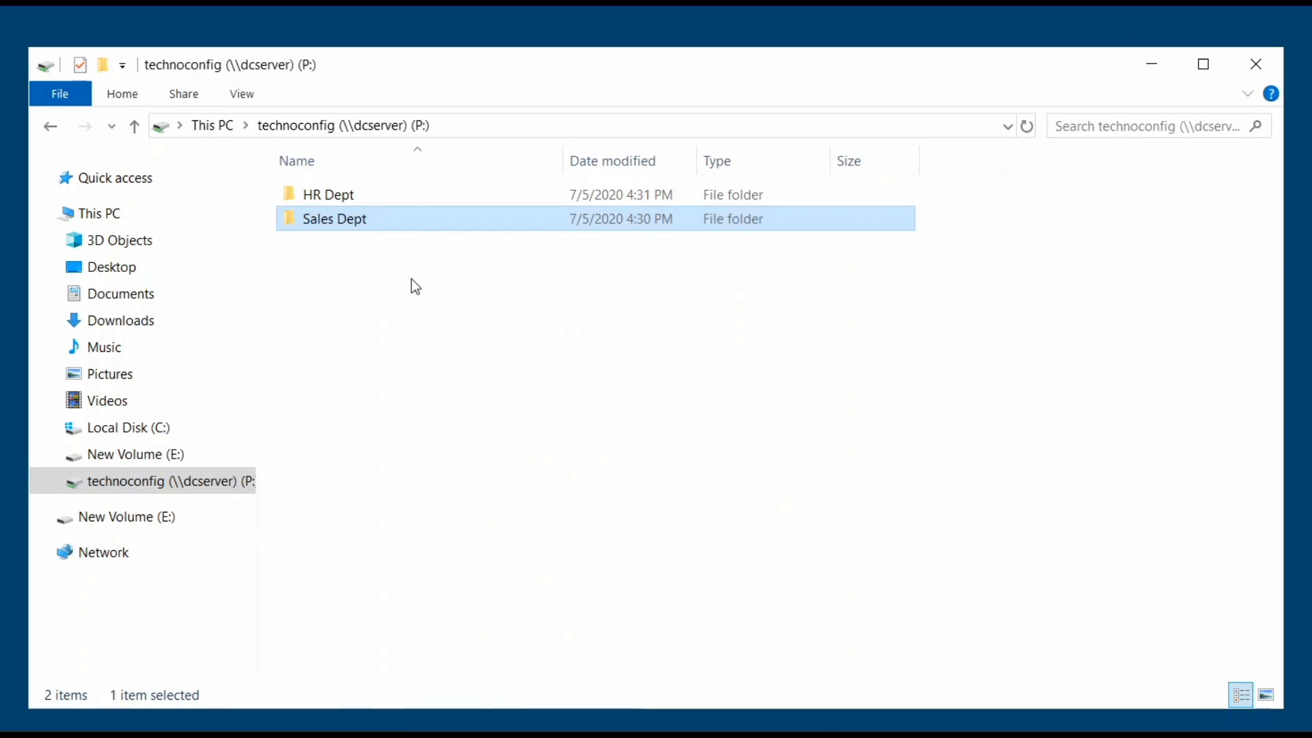
Show the HR Assistant folder's Security permissions for the HR Dept group: Read & execute, List, Read.
double_click(373, 198)
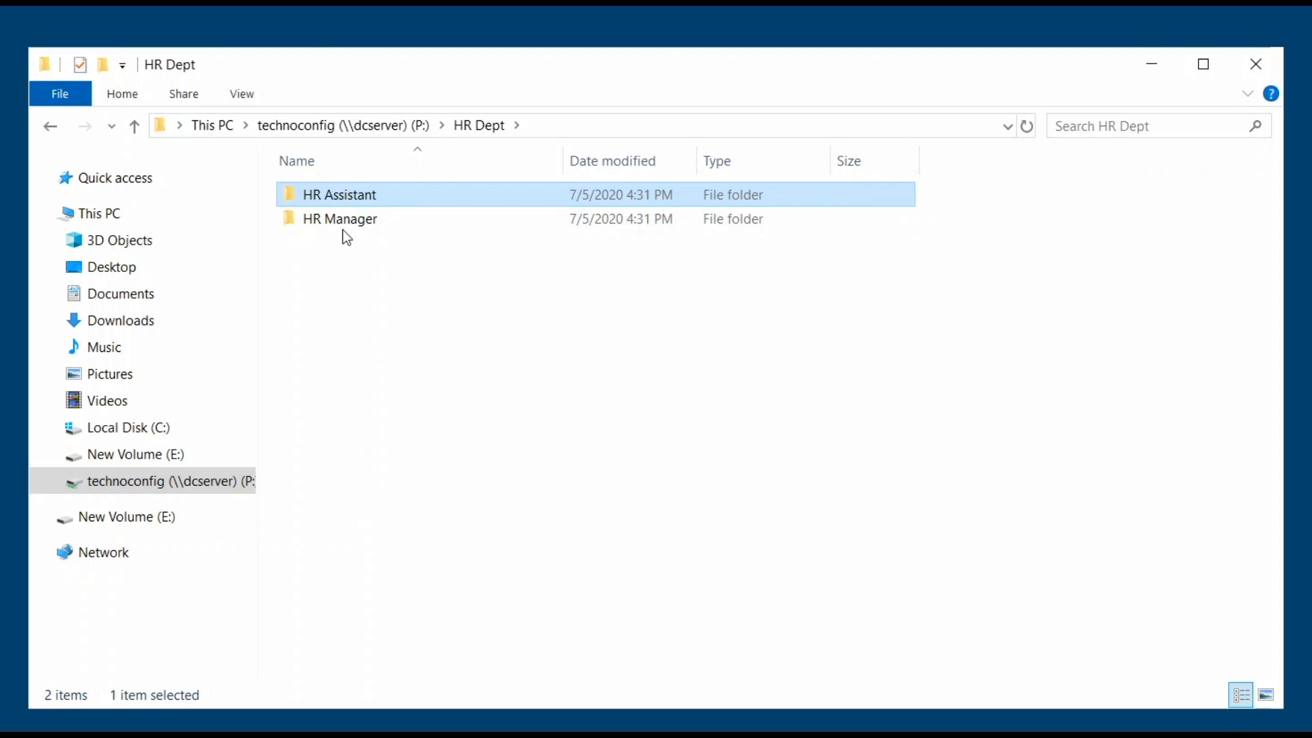
right_click(360, 196)
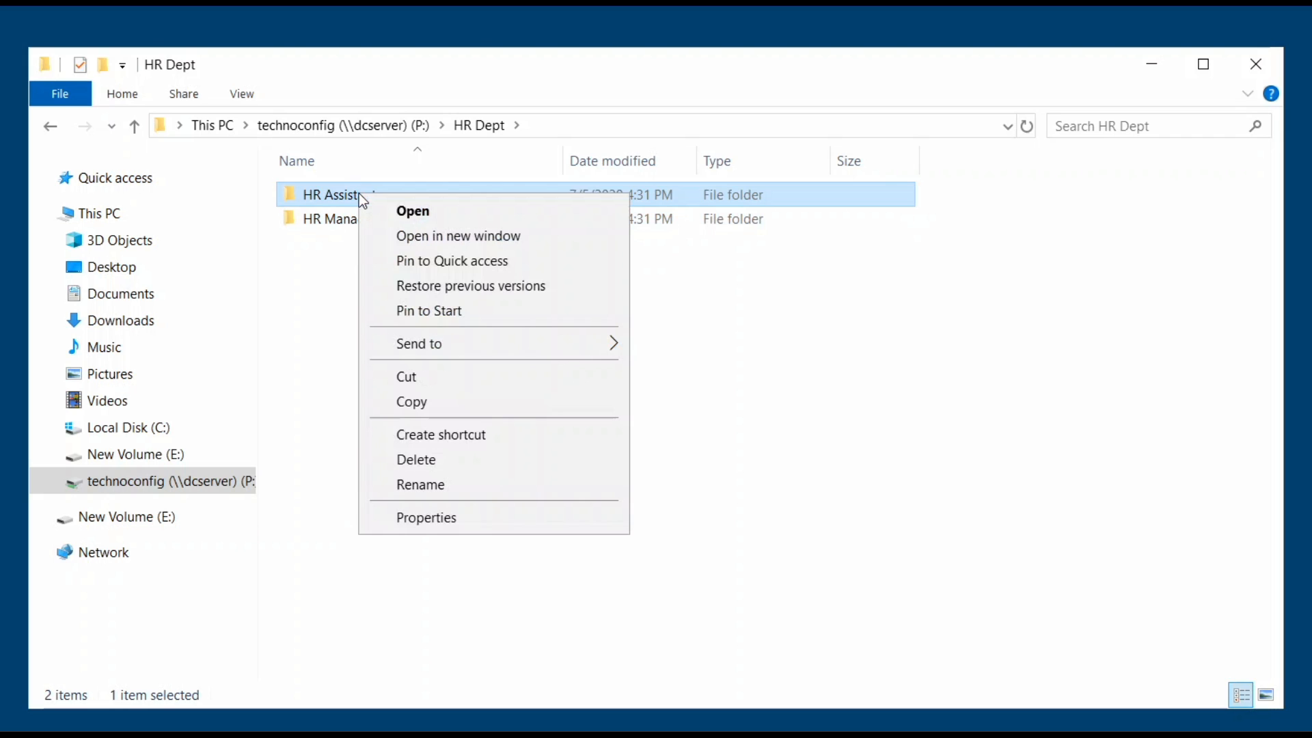
click(433, 525)
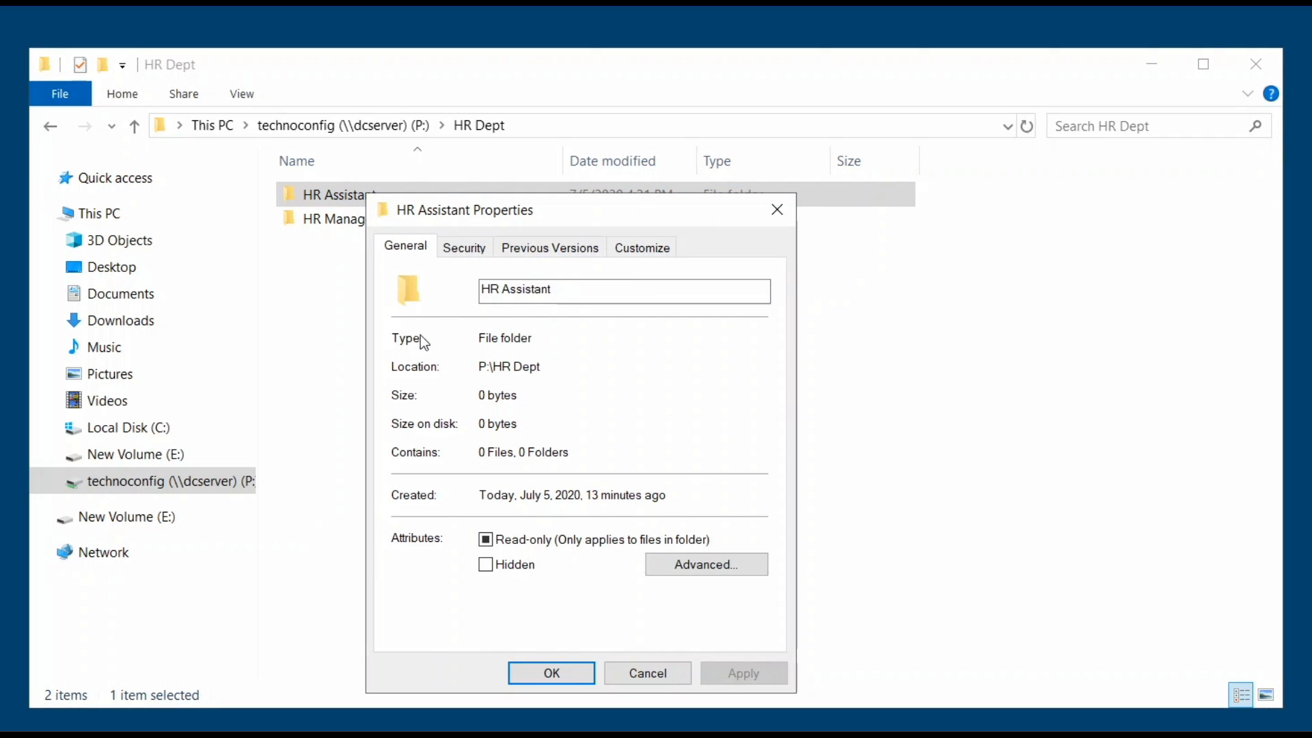
click(454, 250)
drag(477, 210, 482, 172)
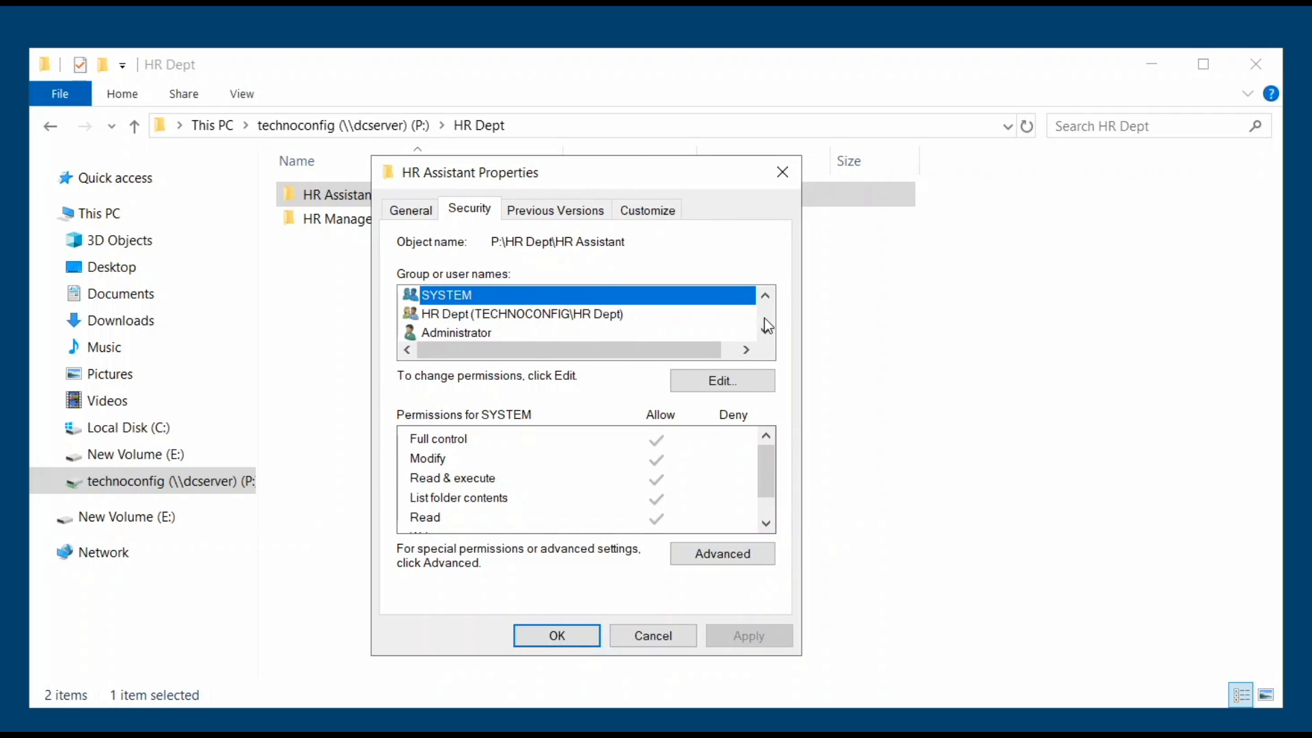
click(592, 319)
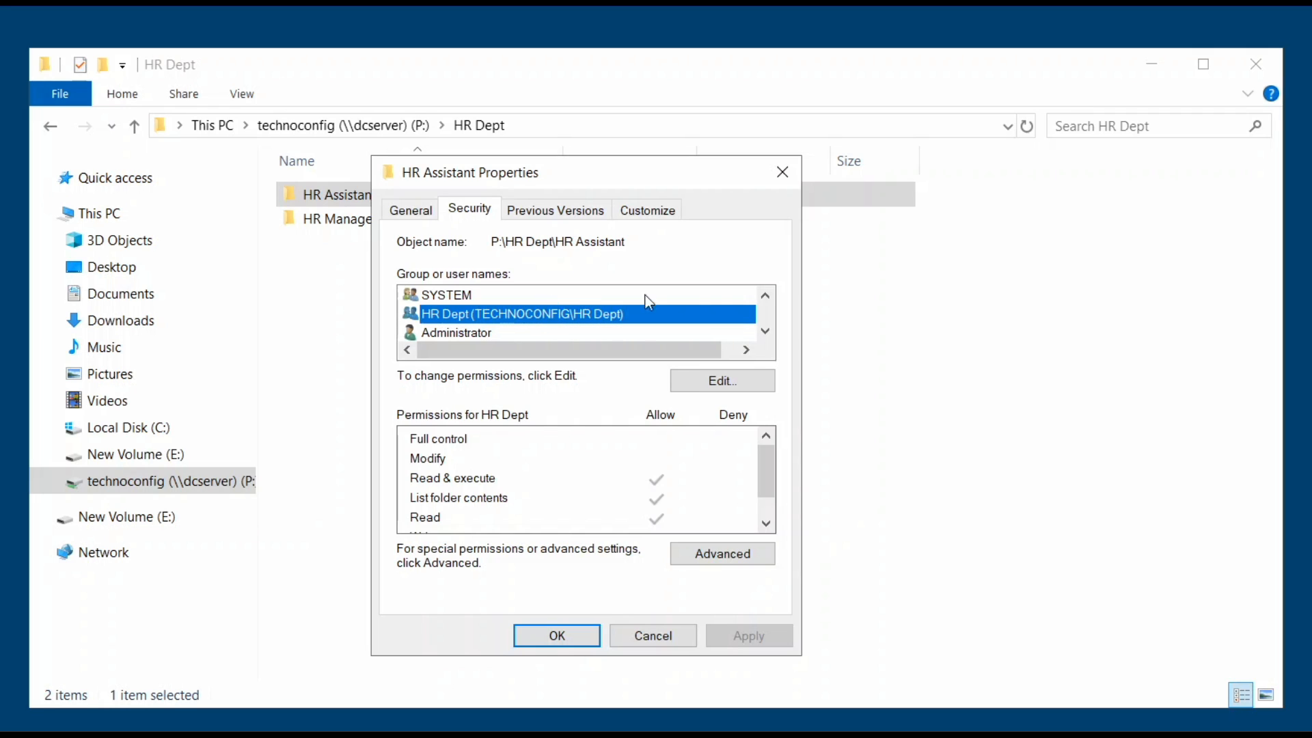
Disable inheritance on HR Assistant, converting inherited permissions into explicit entries.
click(715, 564)
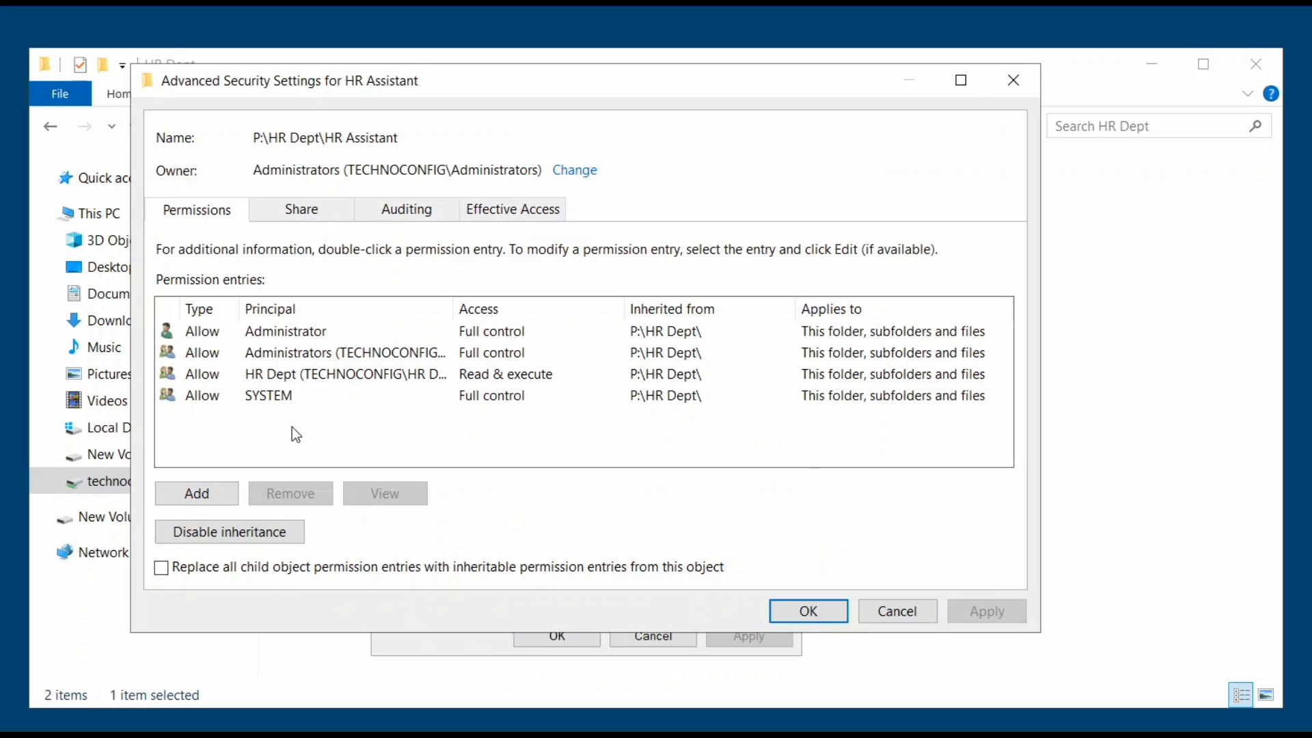
click(275, 375)
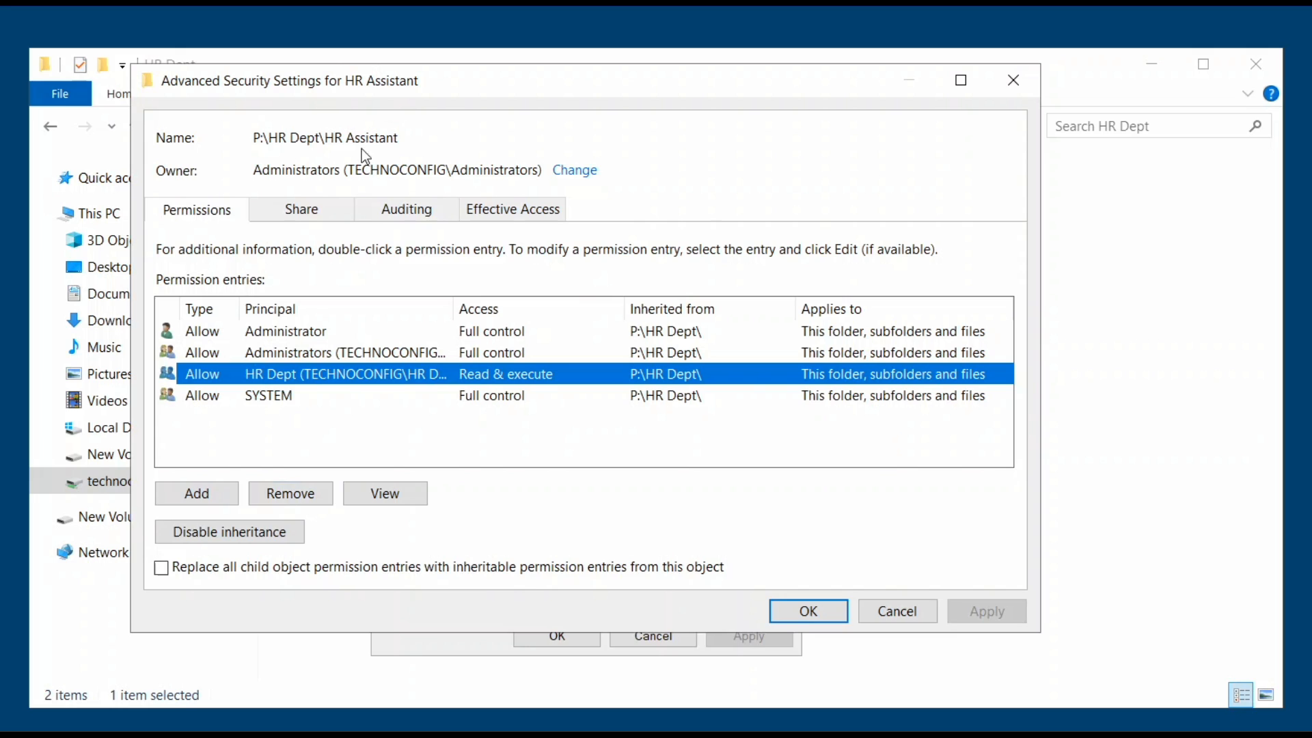
click(300, 493)
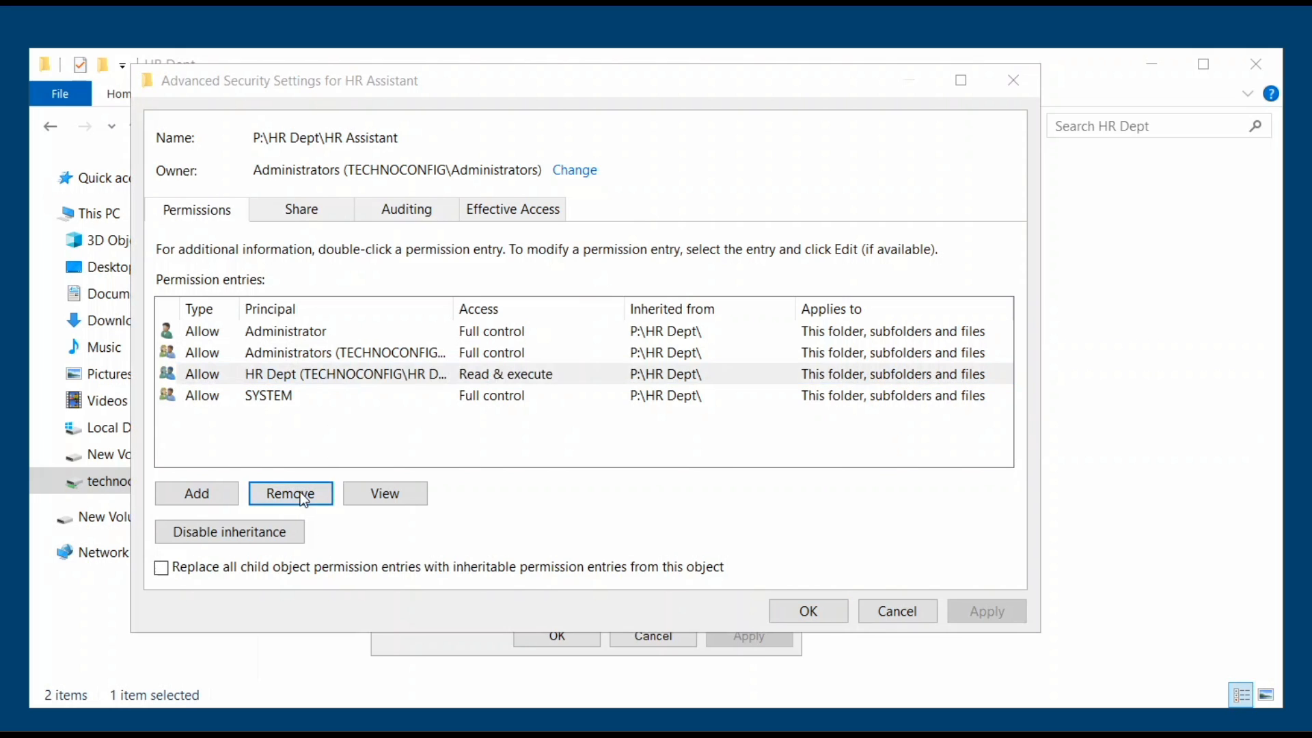
click(773, 462)
click(276, 533)
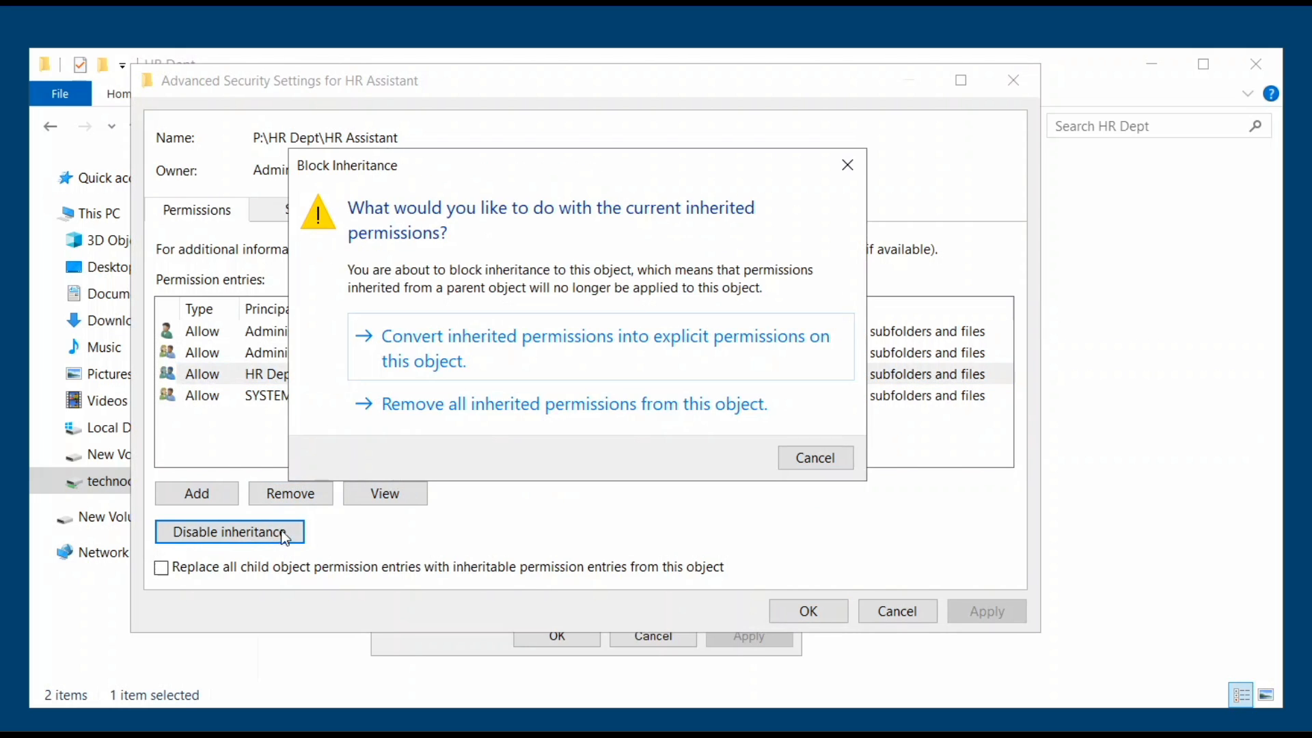
click(511, 341)
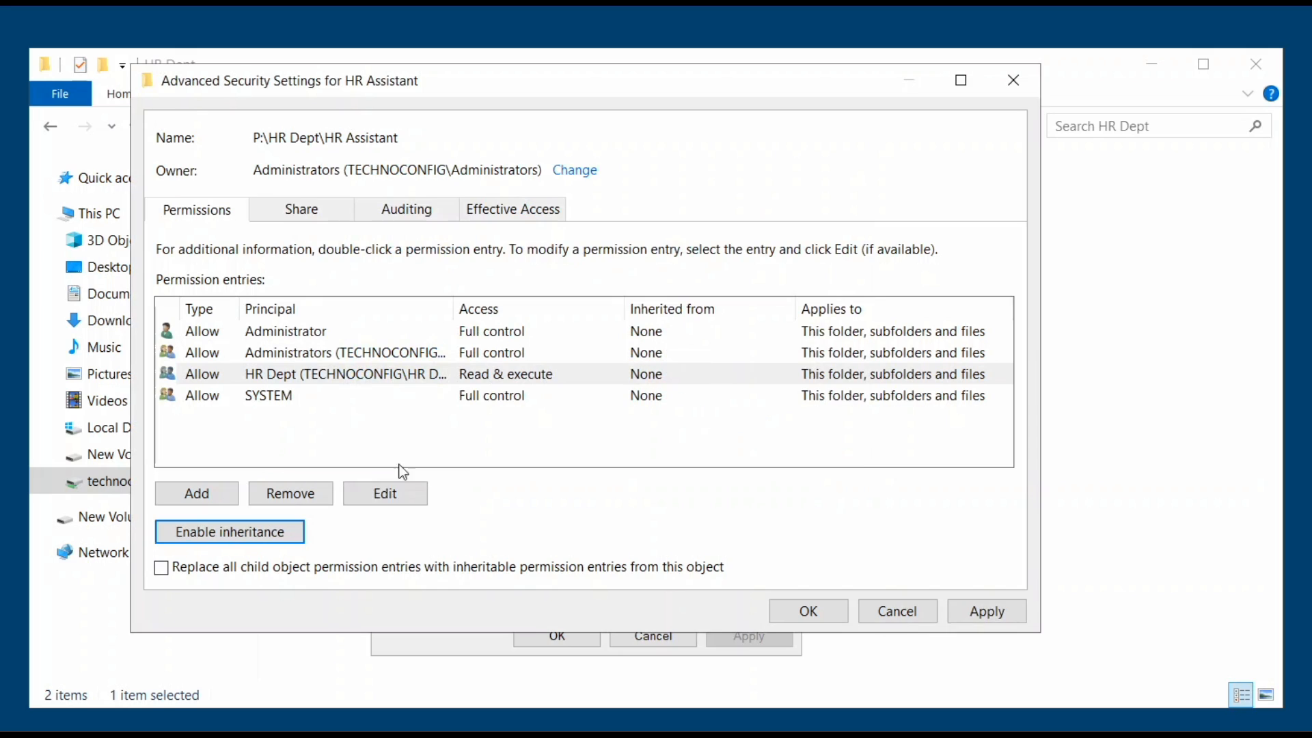
Remove the HR Dept entry from HR Assistant's permissions and apply the change.
click(301, 495)
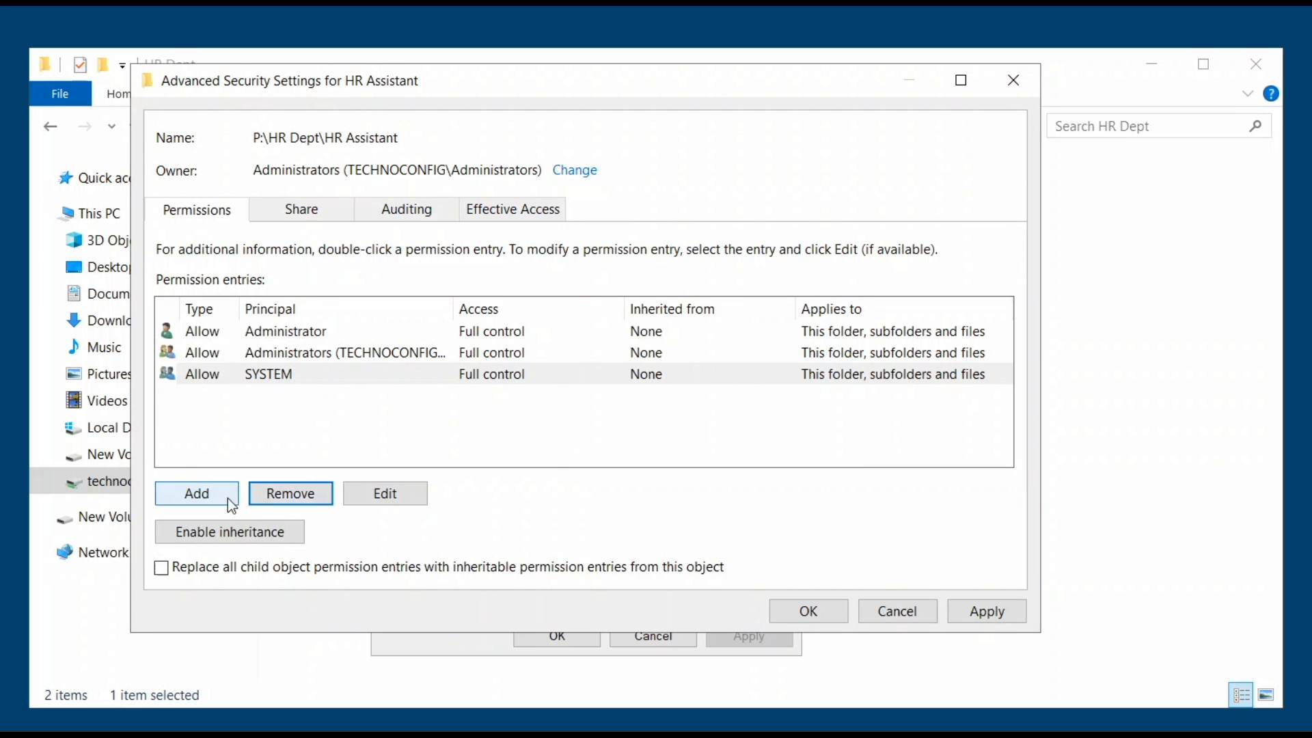
click(195, 494)
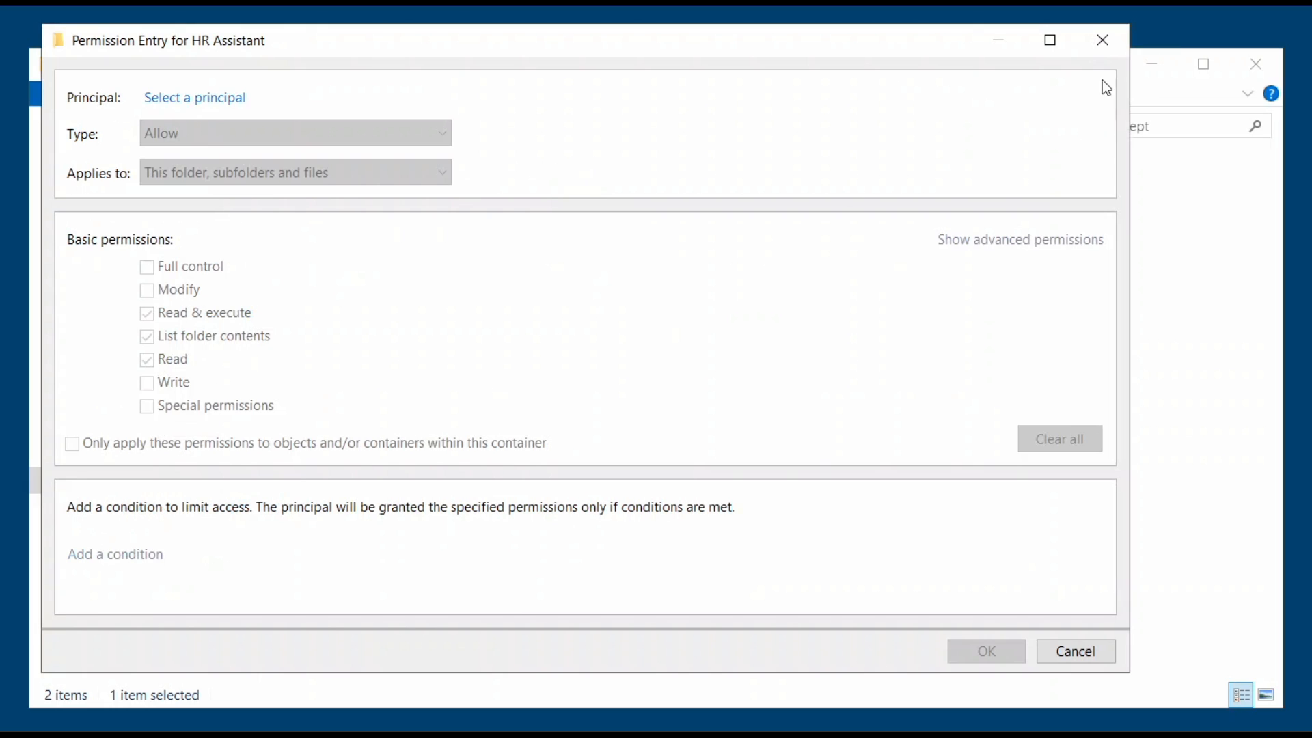
click(1102, 40)
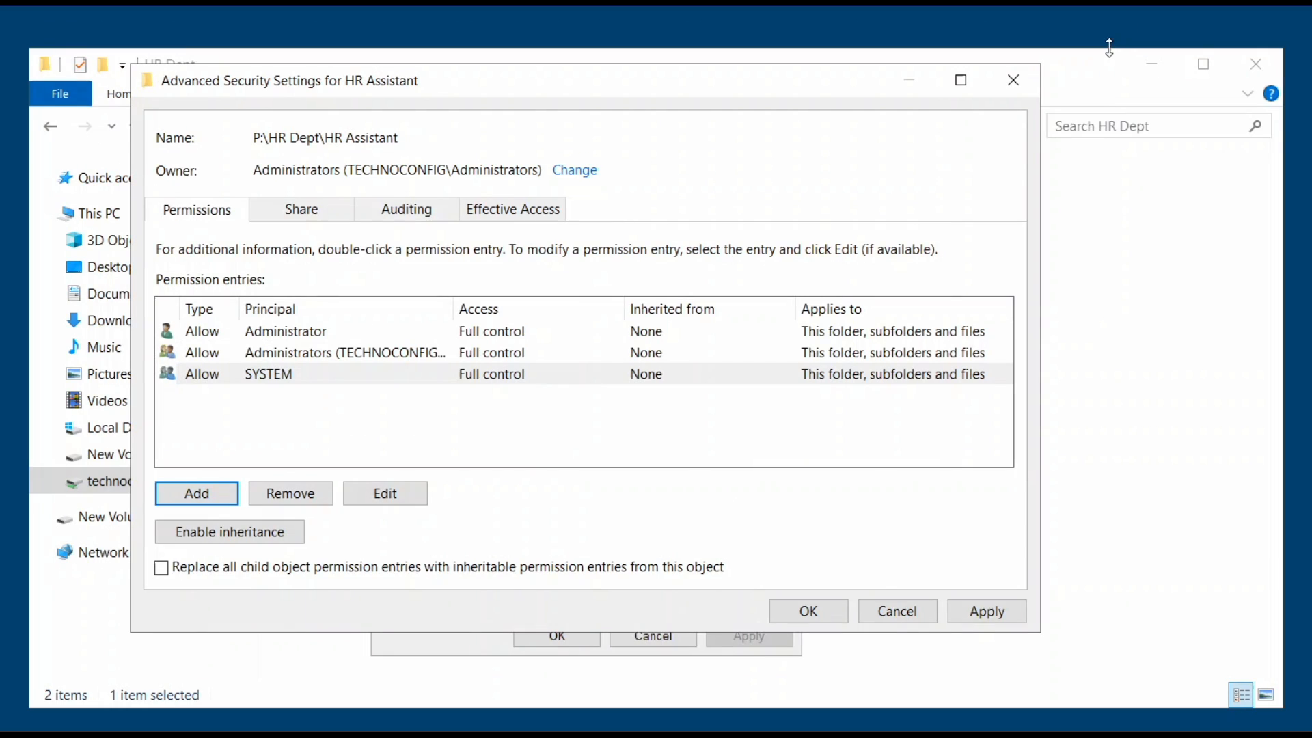
click(982, 614)
click(809, 612)
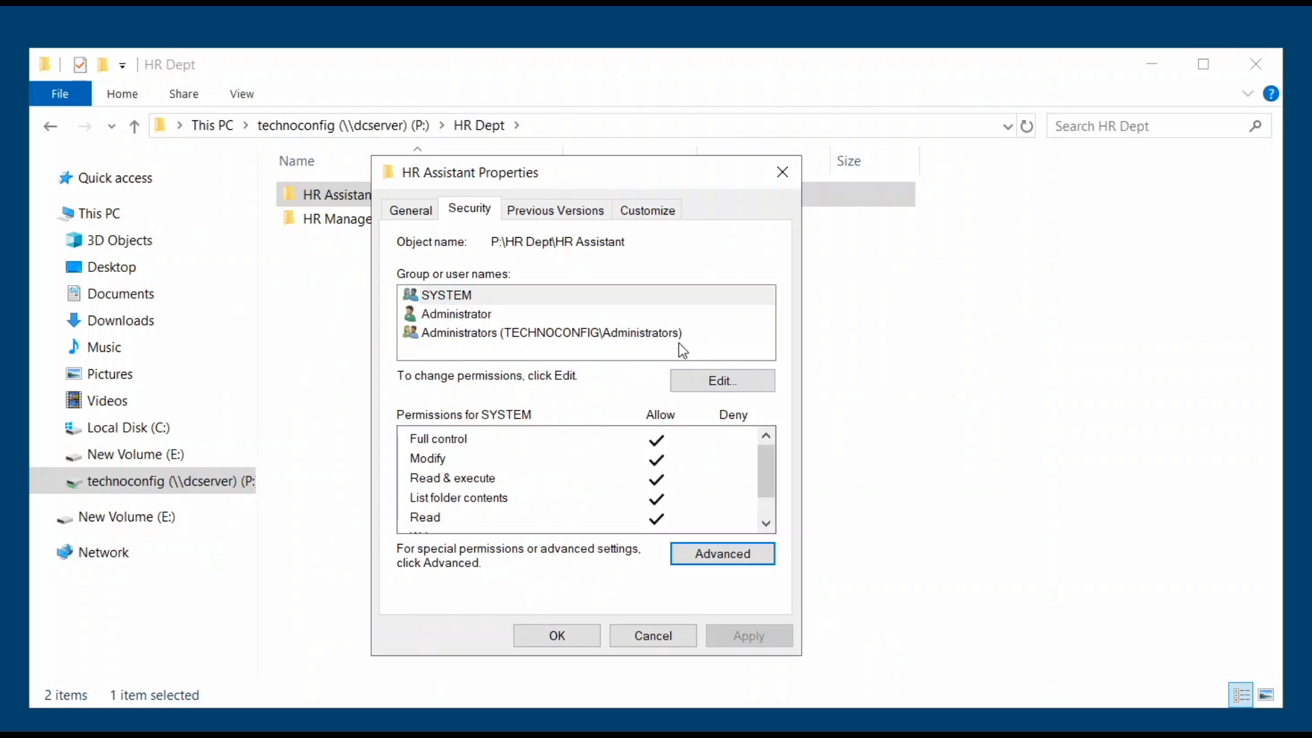
click(717, 380)
Add the HR assistant's domain user account to the HR Assistant folder's permissions.
click(656, 508)
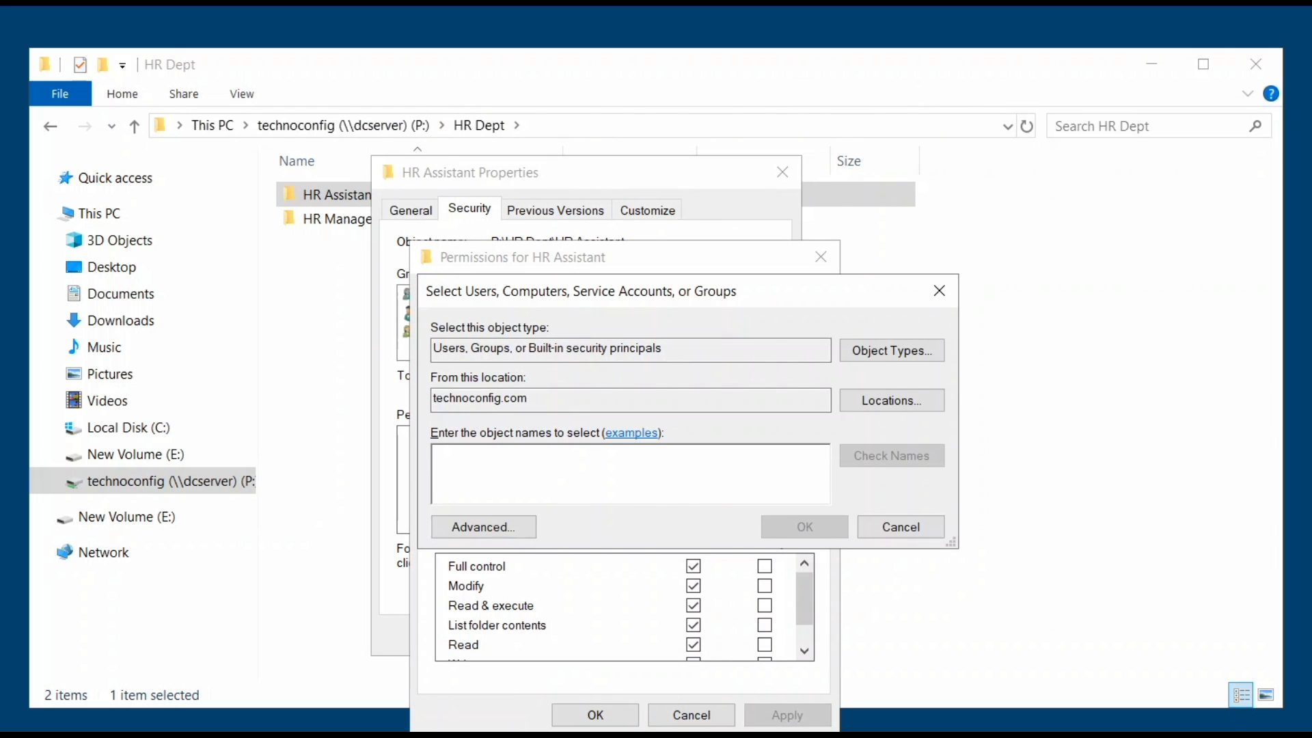
text(sarah)
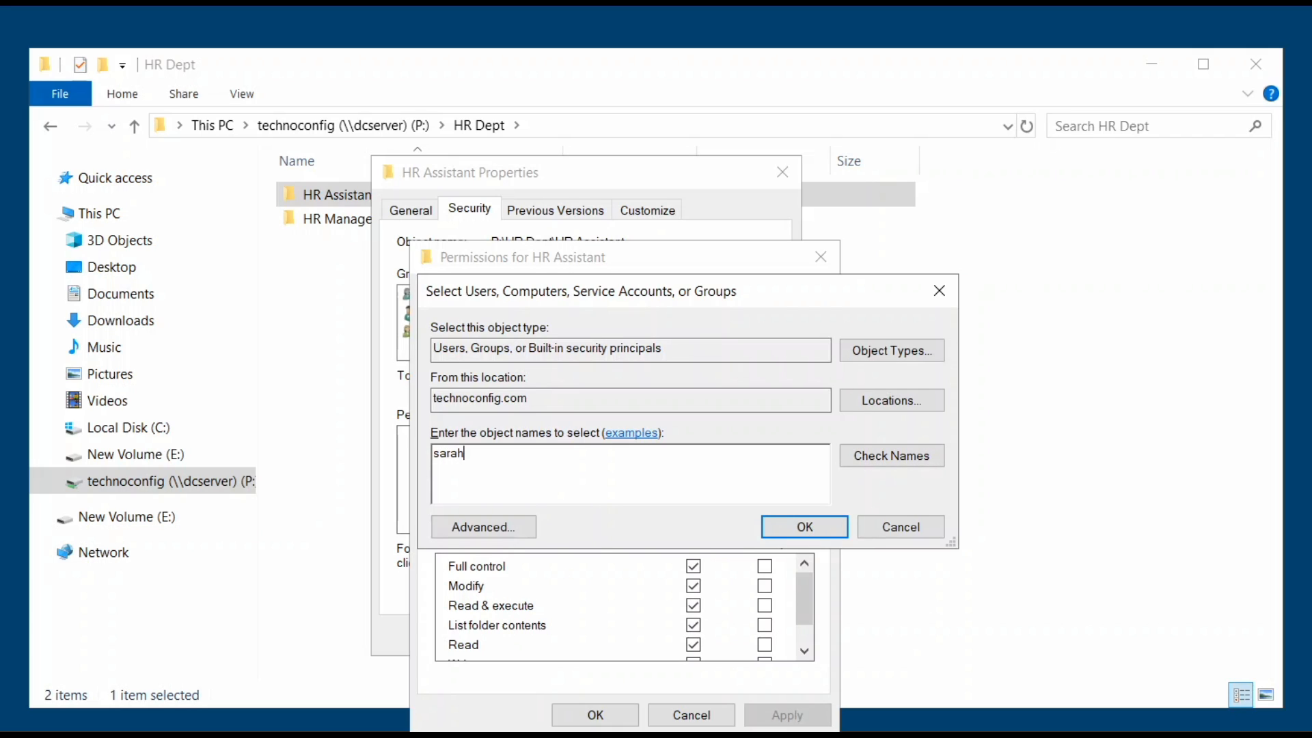
click(857, 454)
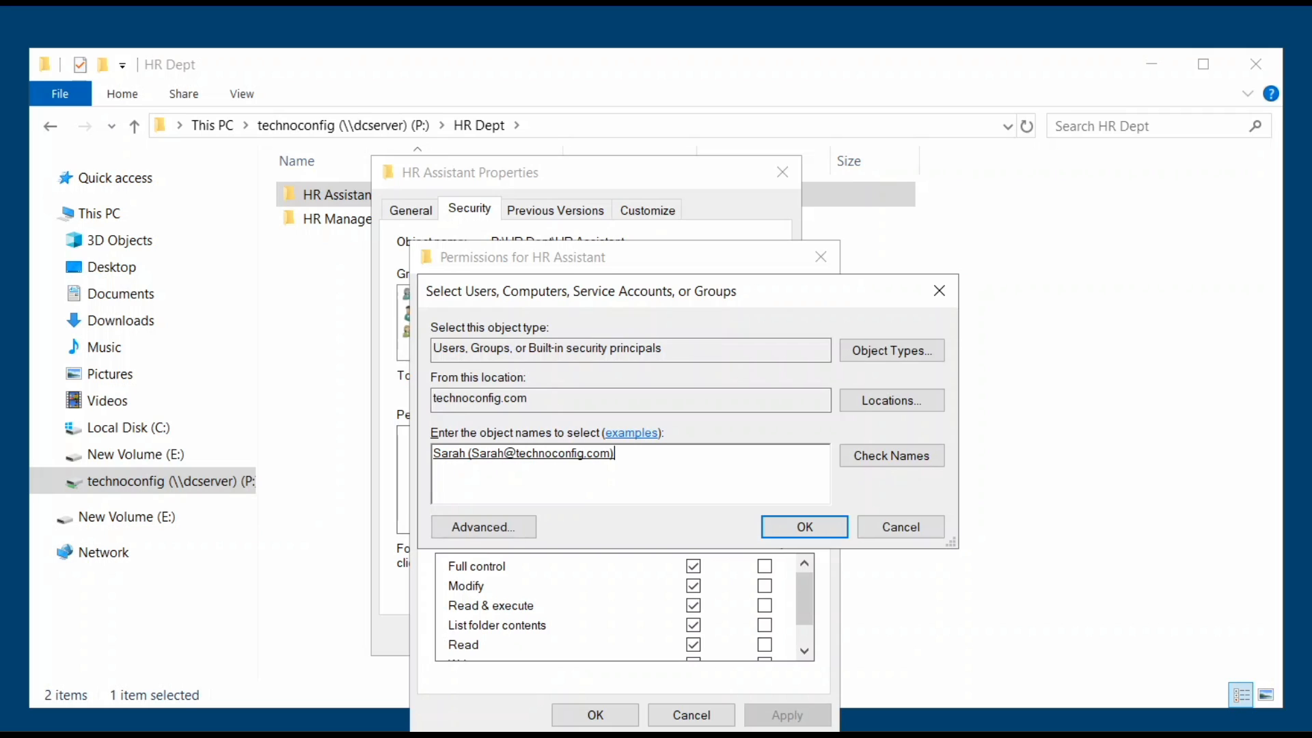
click(578, 454)
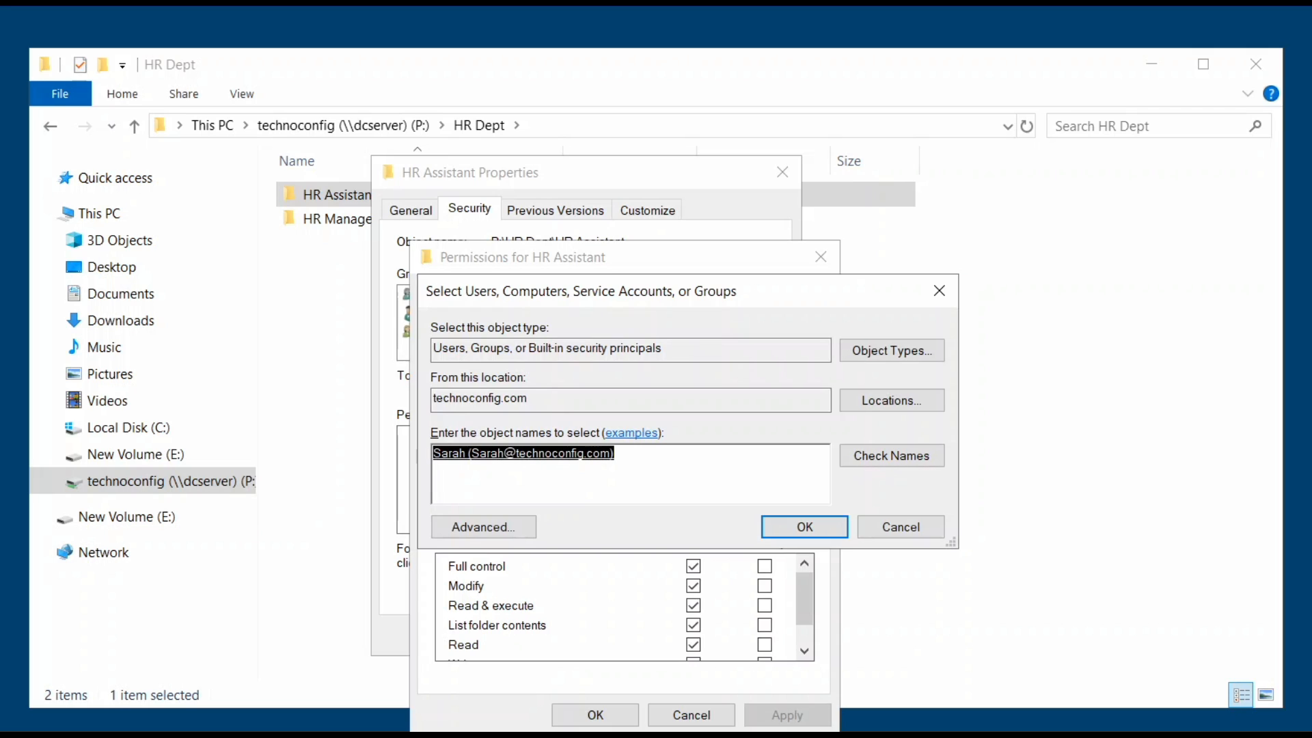
click(804, 526)
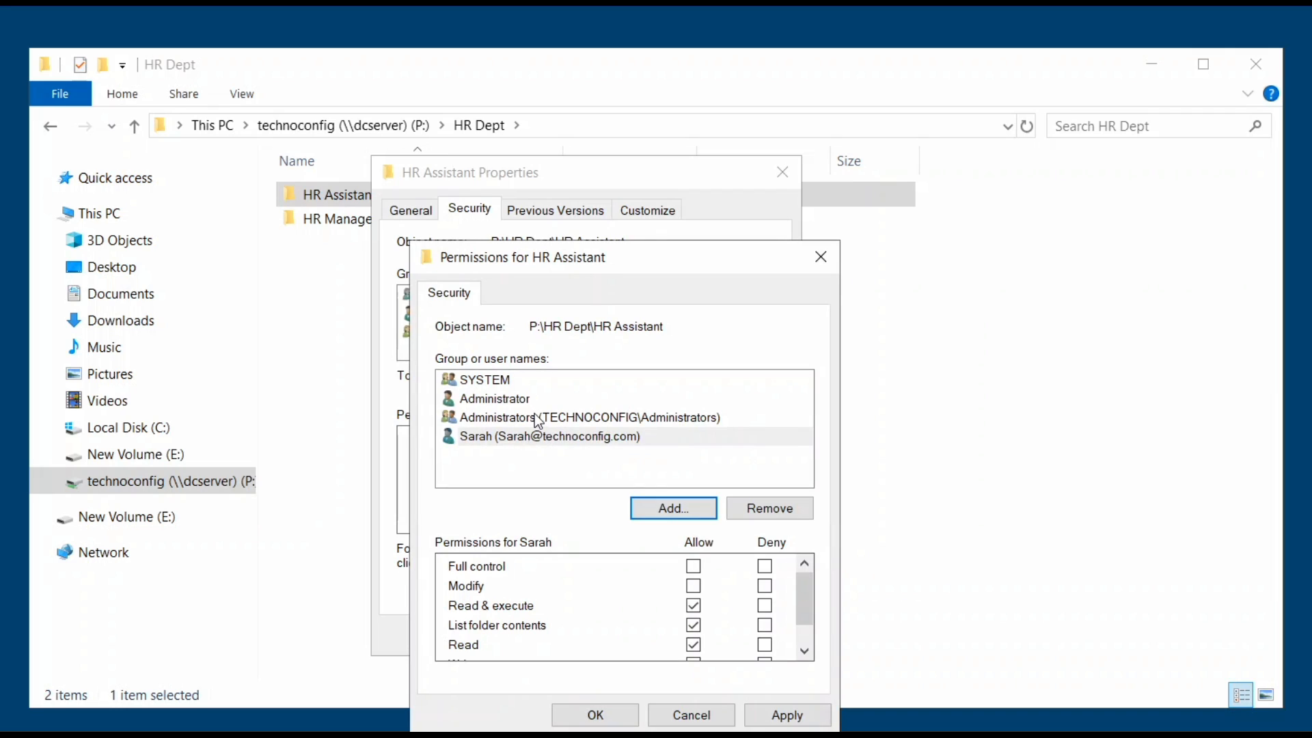
Apply Read & execute, List and Read for the new user and close the properties.
click(511, 399)
click(511, 417)
click(511, 436)
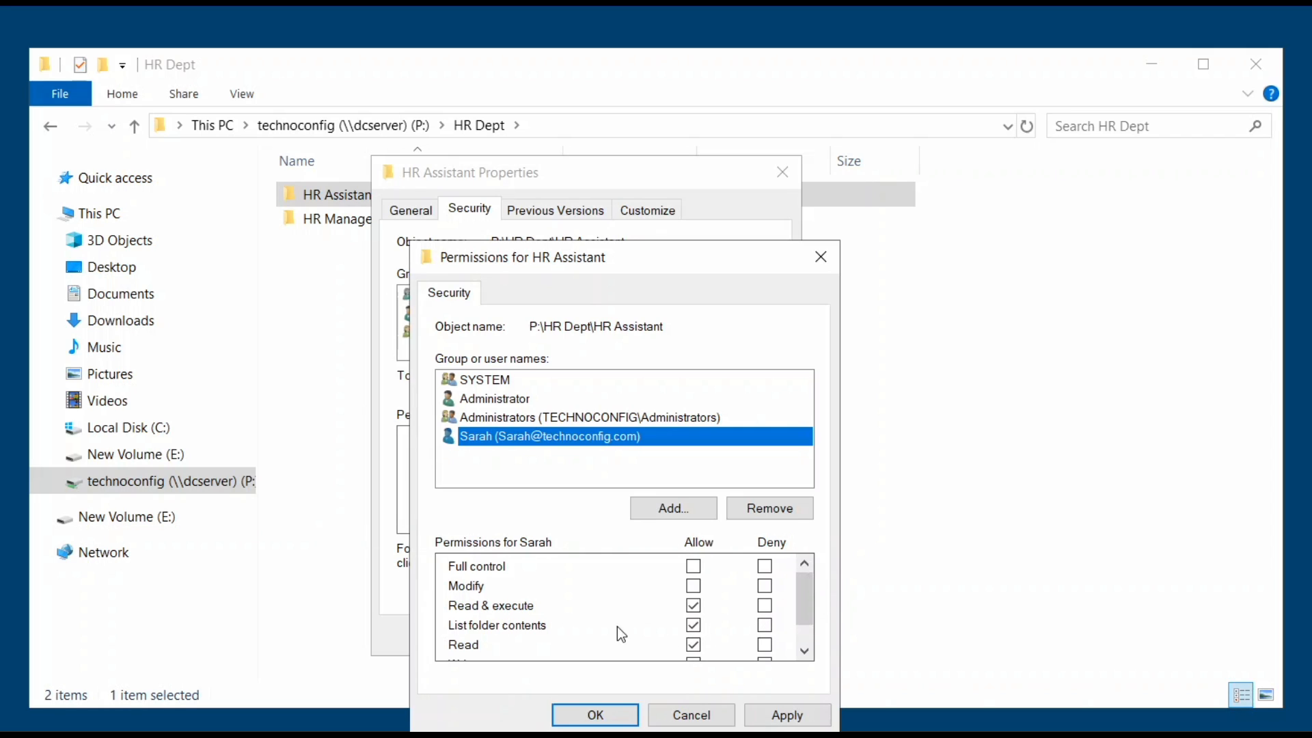
click(770, 722)
click(594, 715)
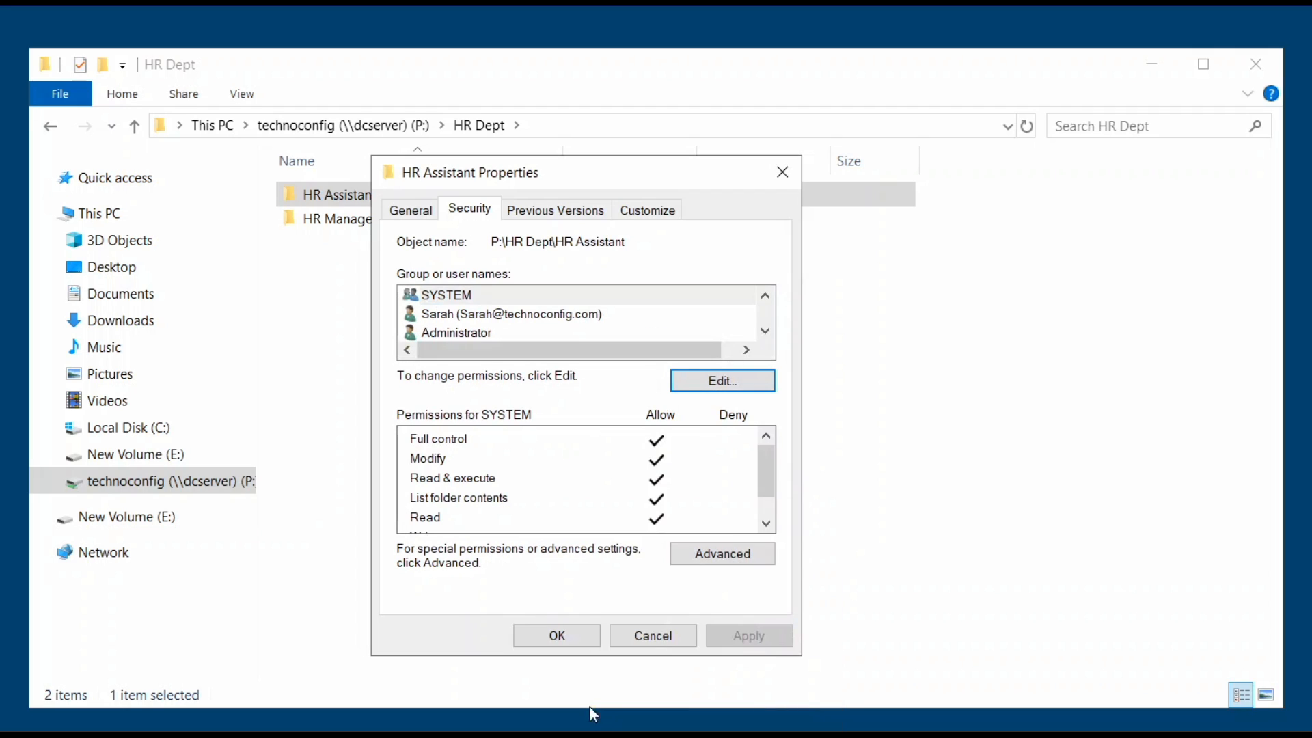
click(594, 636)
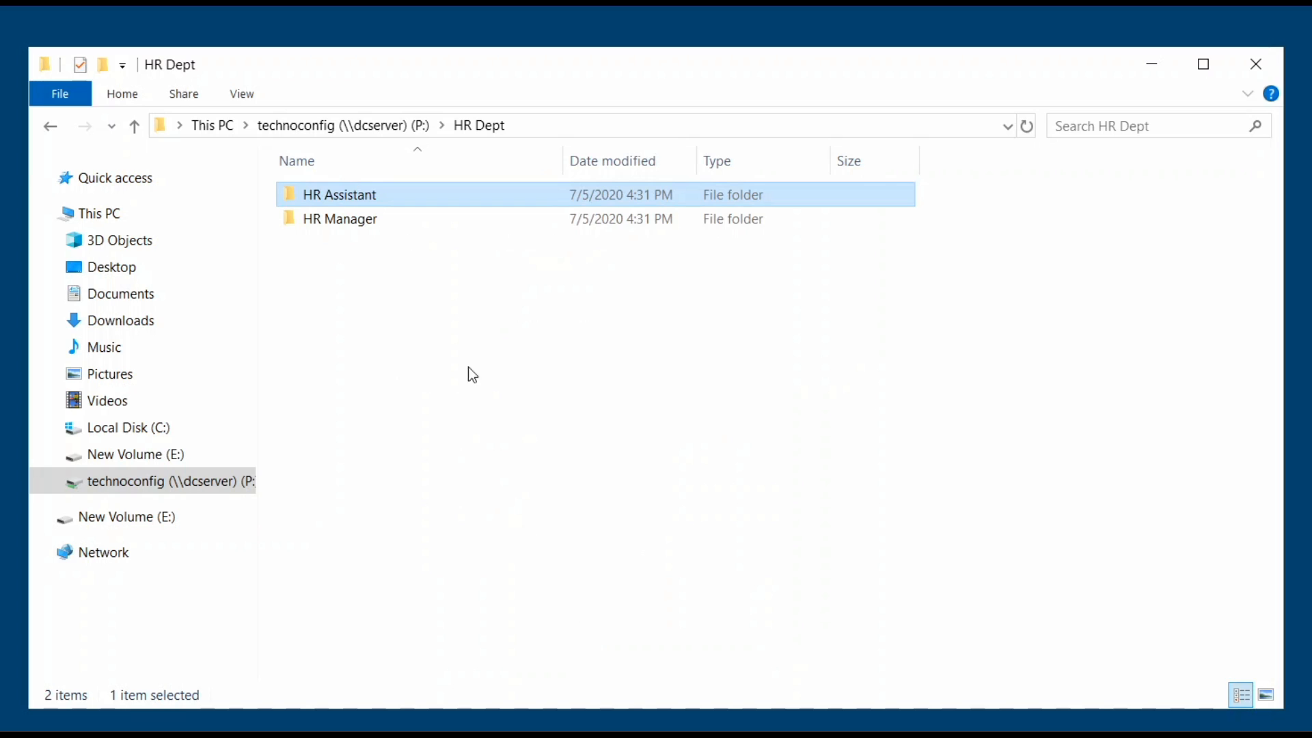
Open the advanced security settings of the HR Manager folder.
right_click(413, 222)
click(391, 218)
right_click(390, 219)
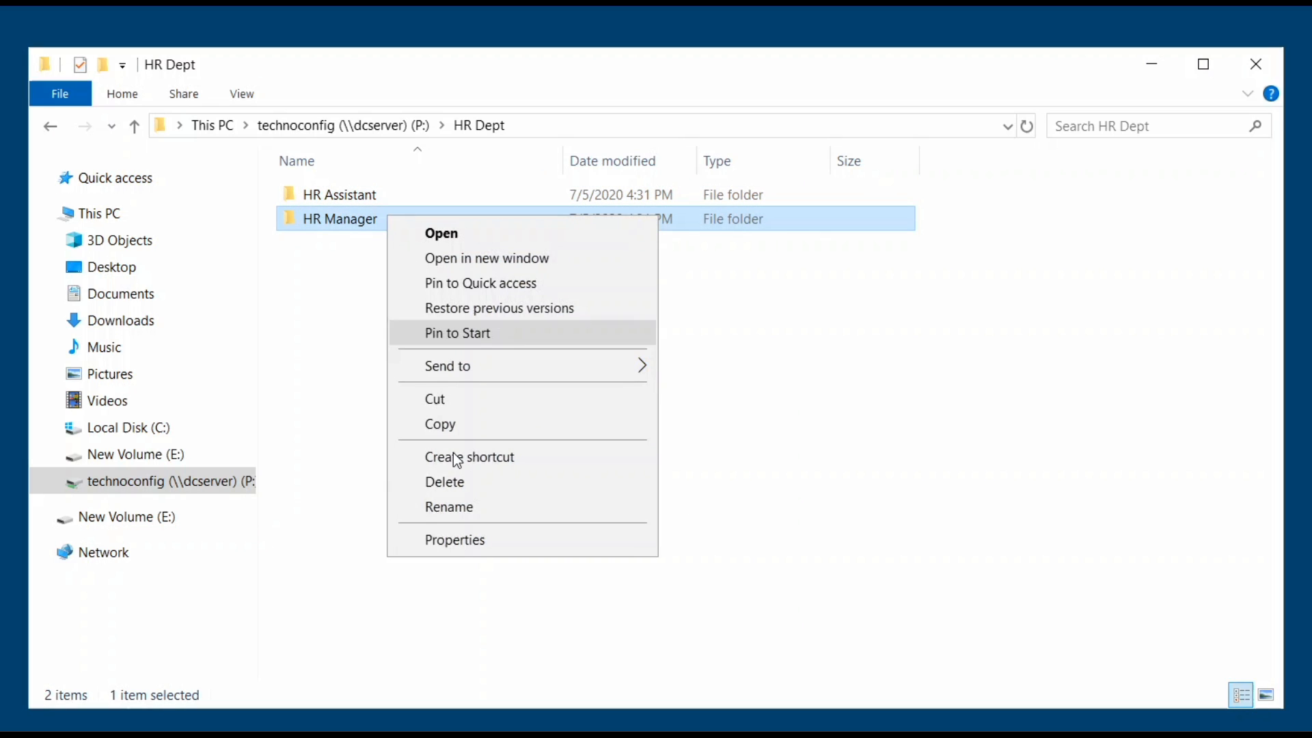
click(477, 539)
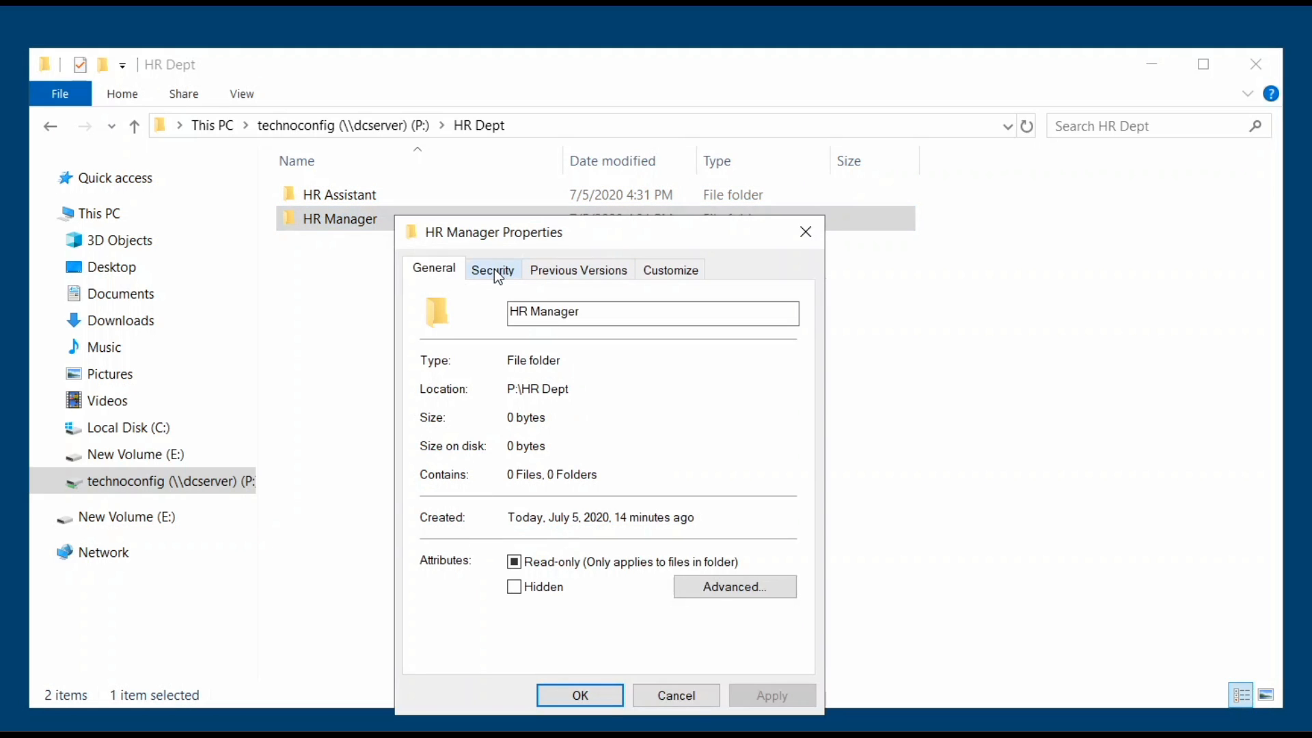
click(497, 275)
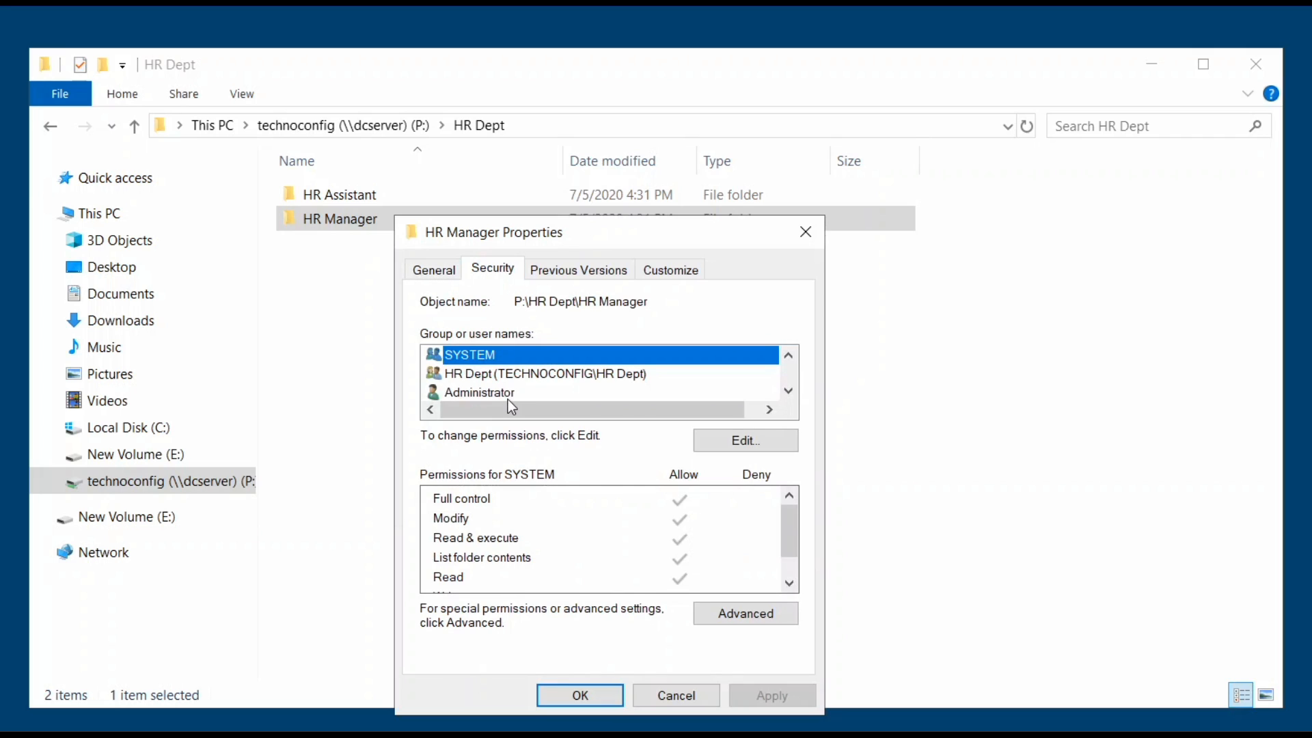
click(737, 613)
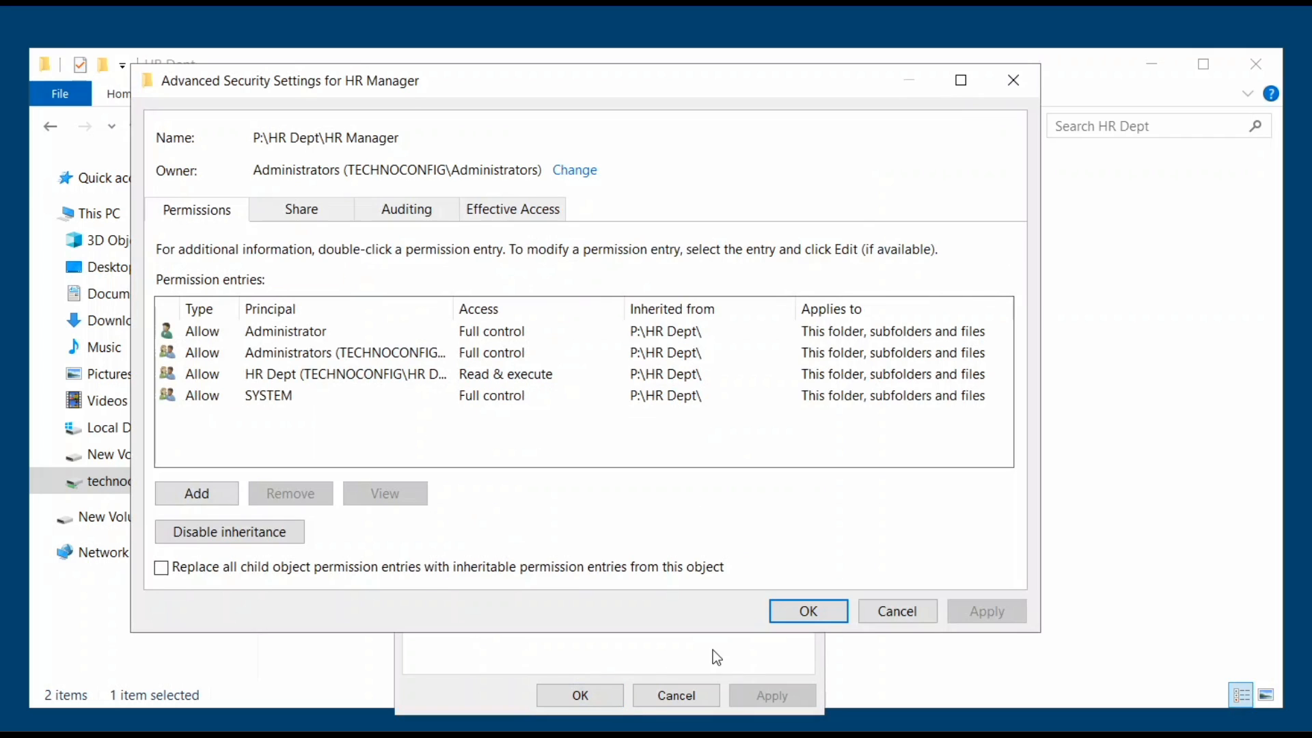
Disable inheritance with explicit entries kept, remove the HR Dept entry, and apply.
click(326, 373)
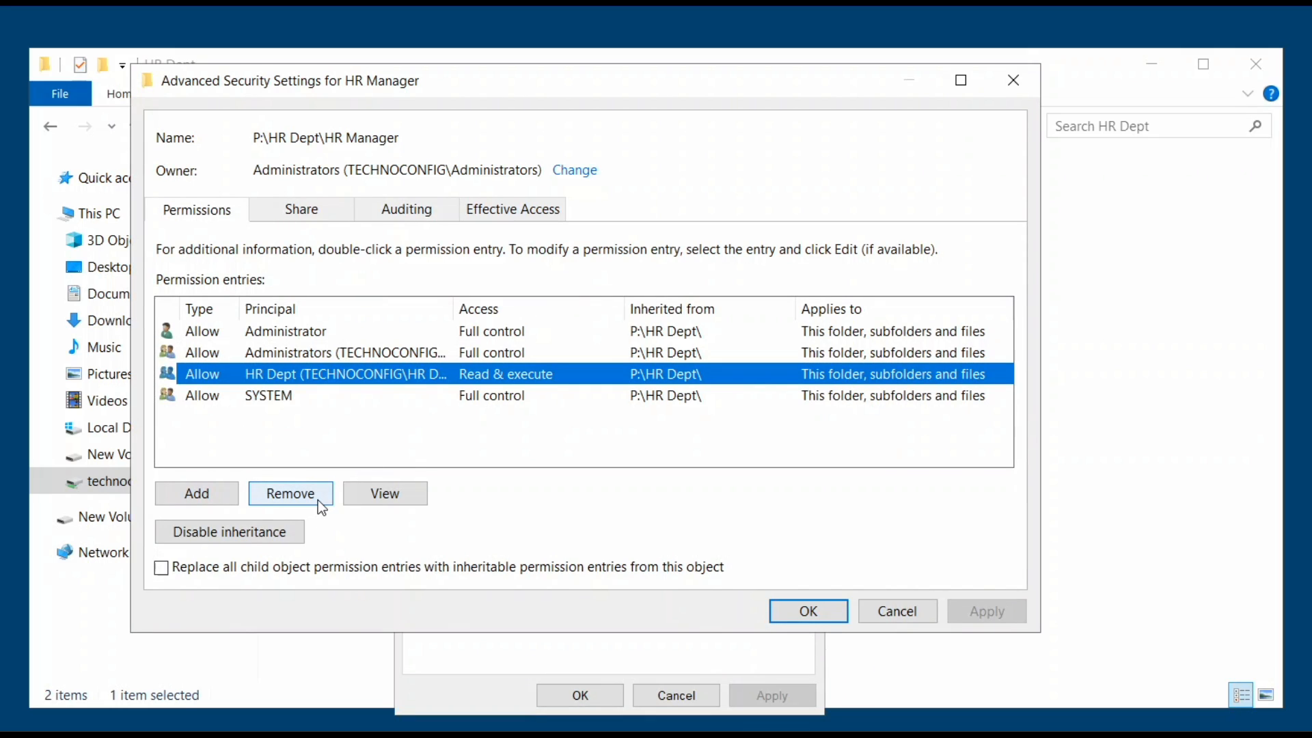
click(284, 531)
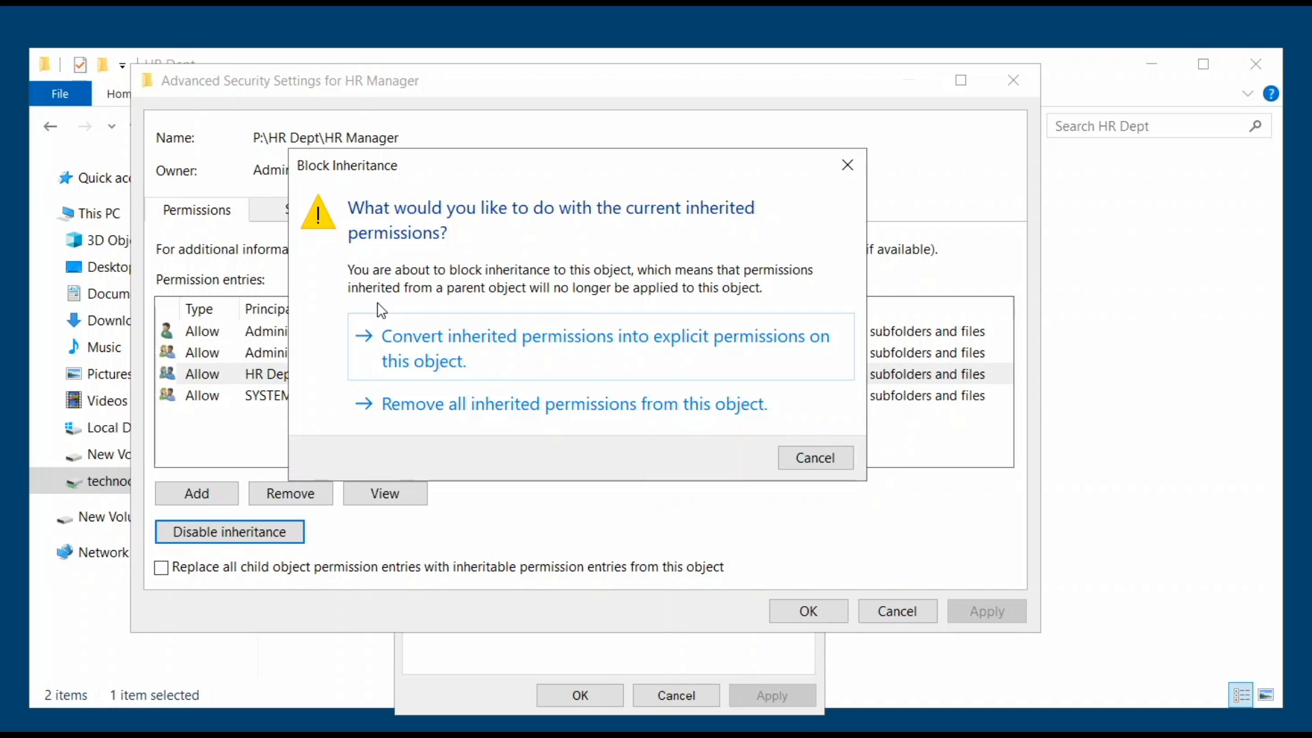
click(429, 360)
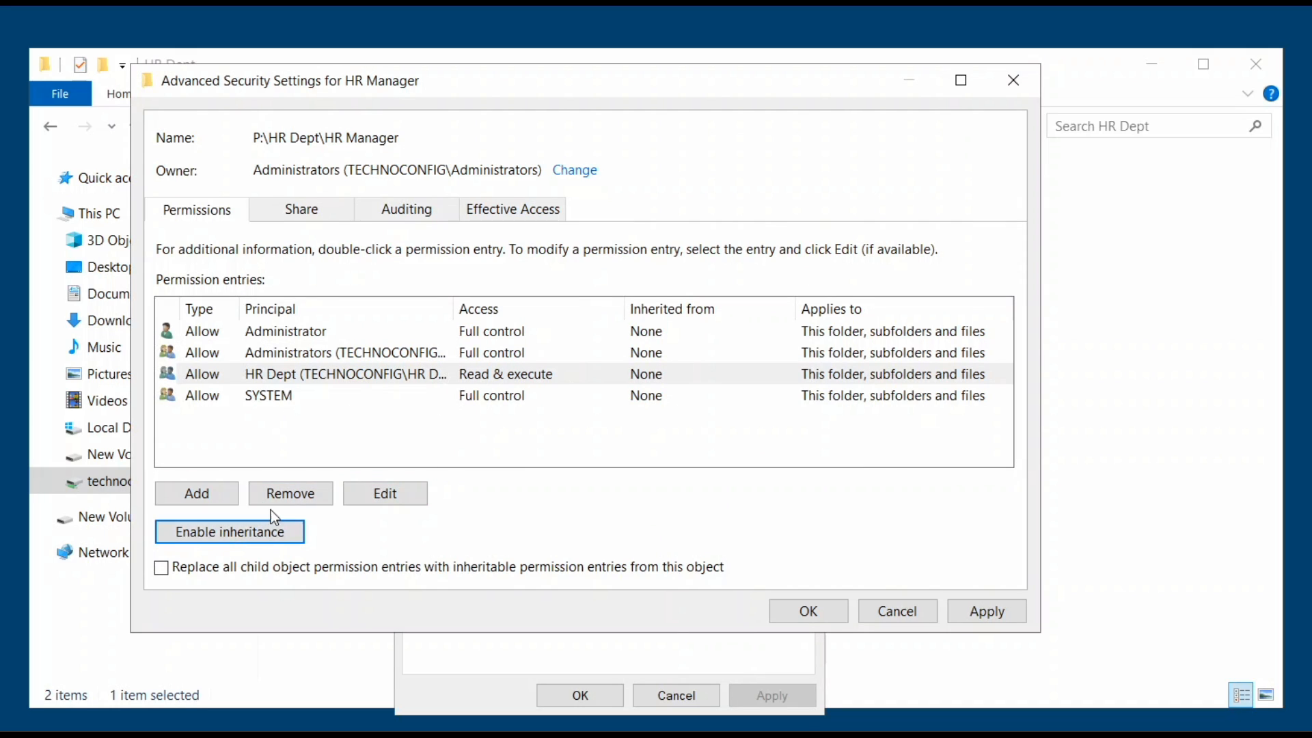
click(273, 378)
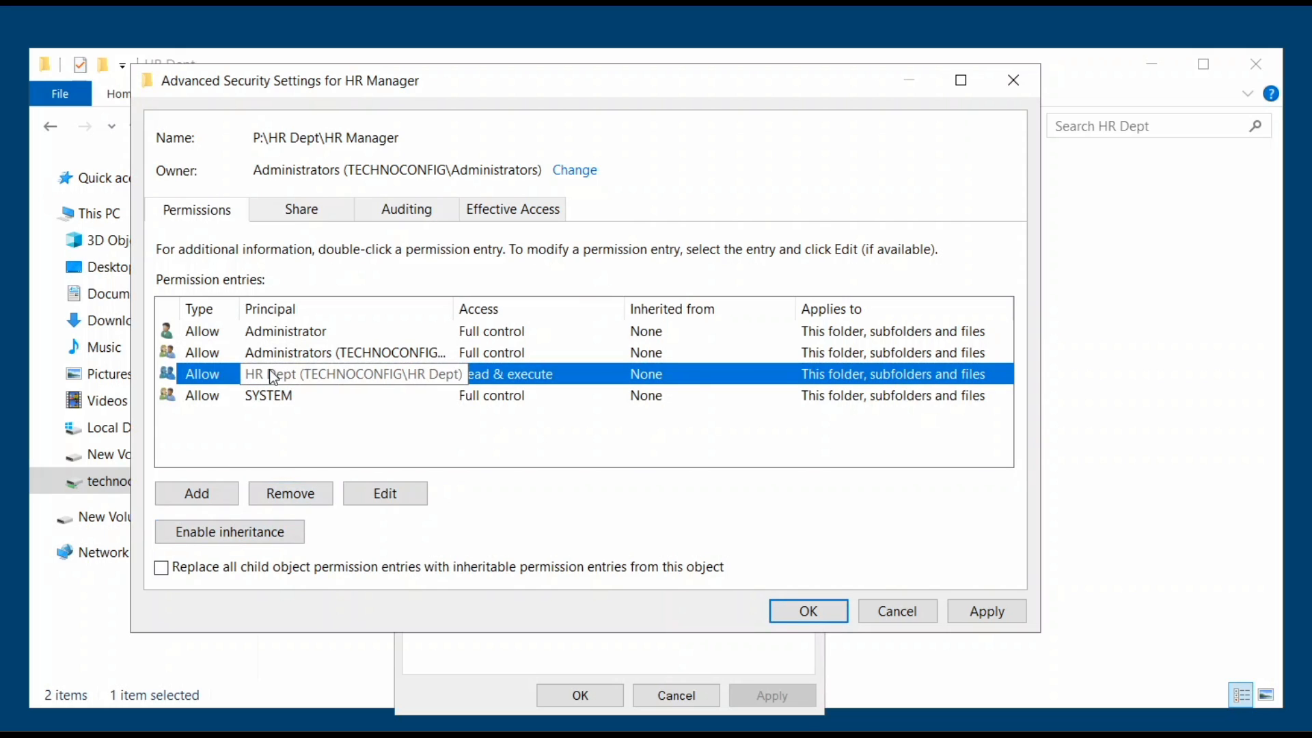
click(298, 498)
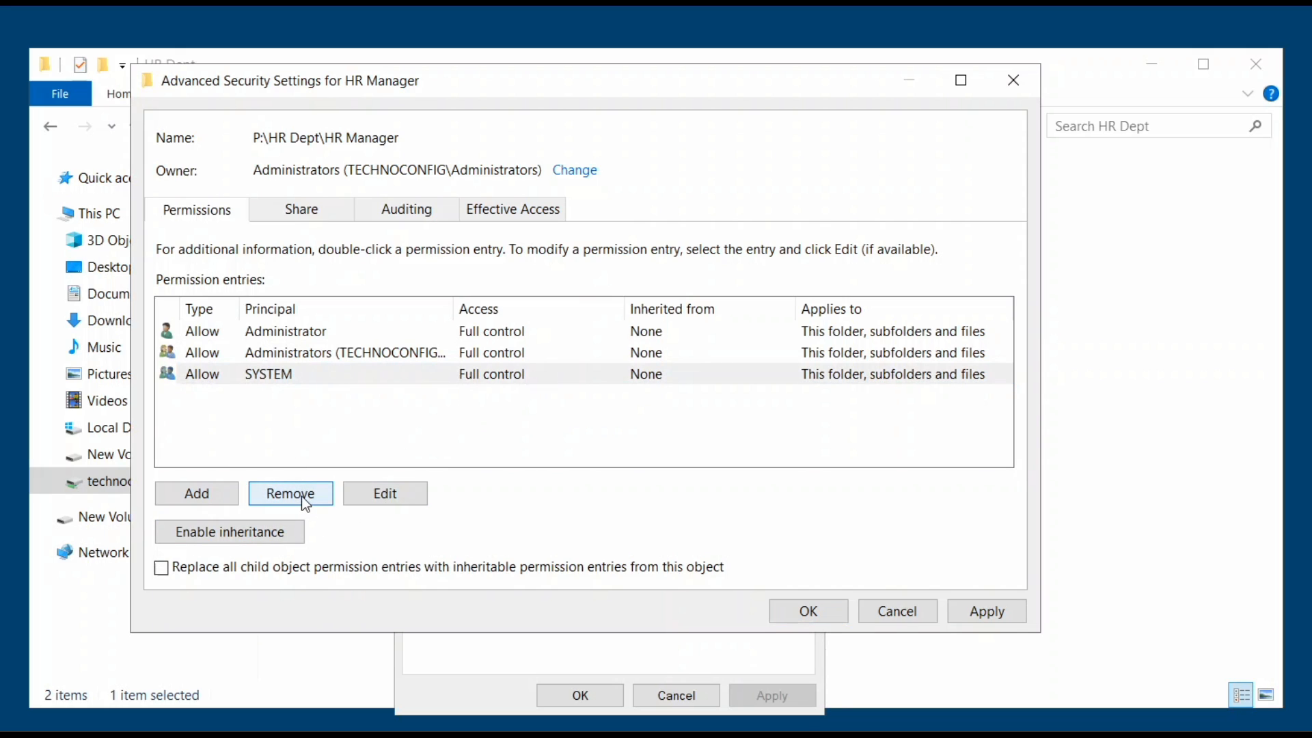
click(994, 619)
Add the HR manager's user account to the HR Manager folder permissions, correcting the misspelled name.
click(807, 611)
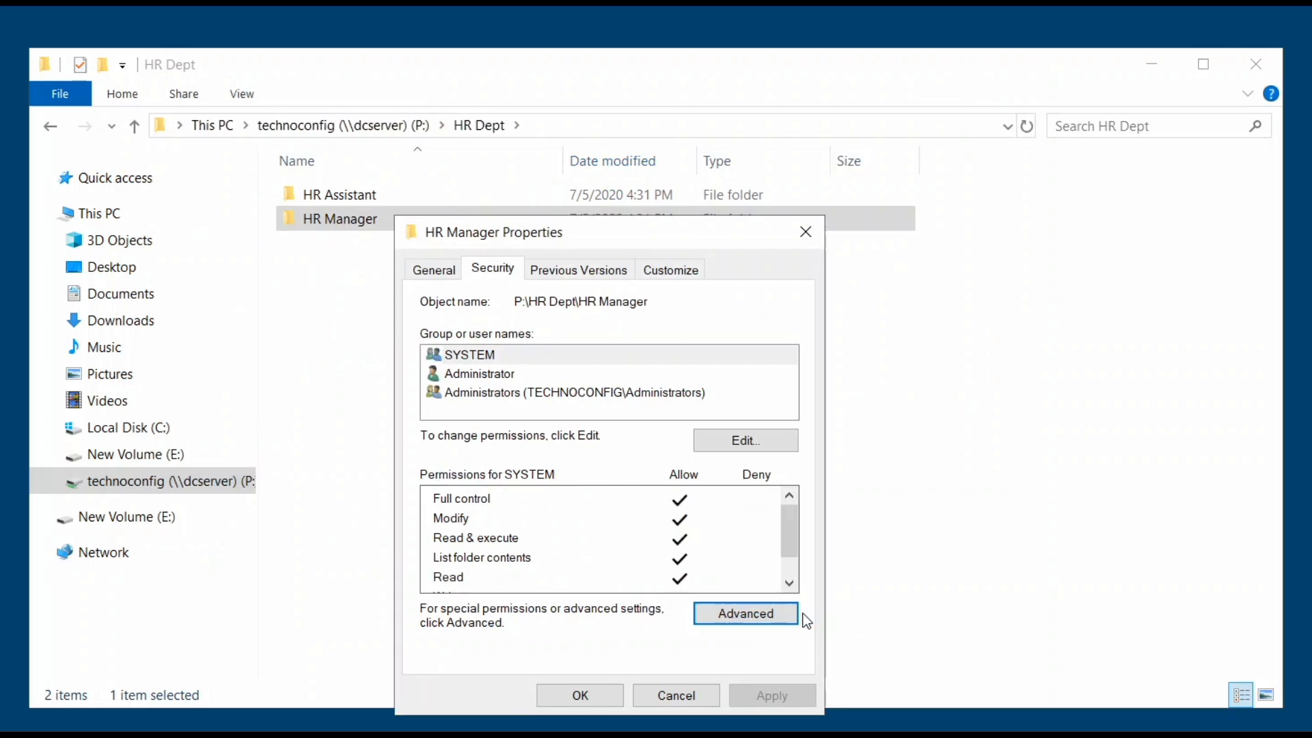
click(753, 443)
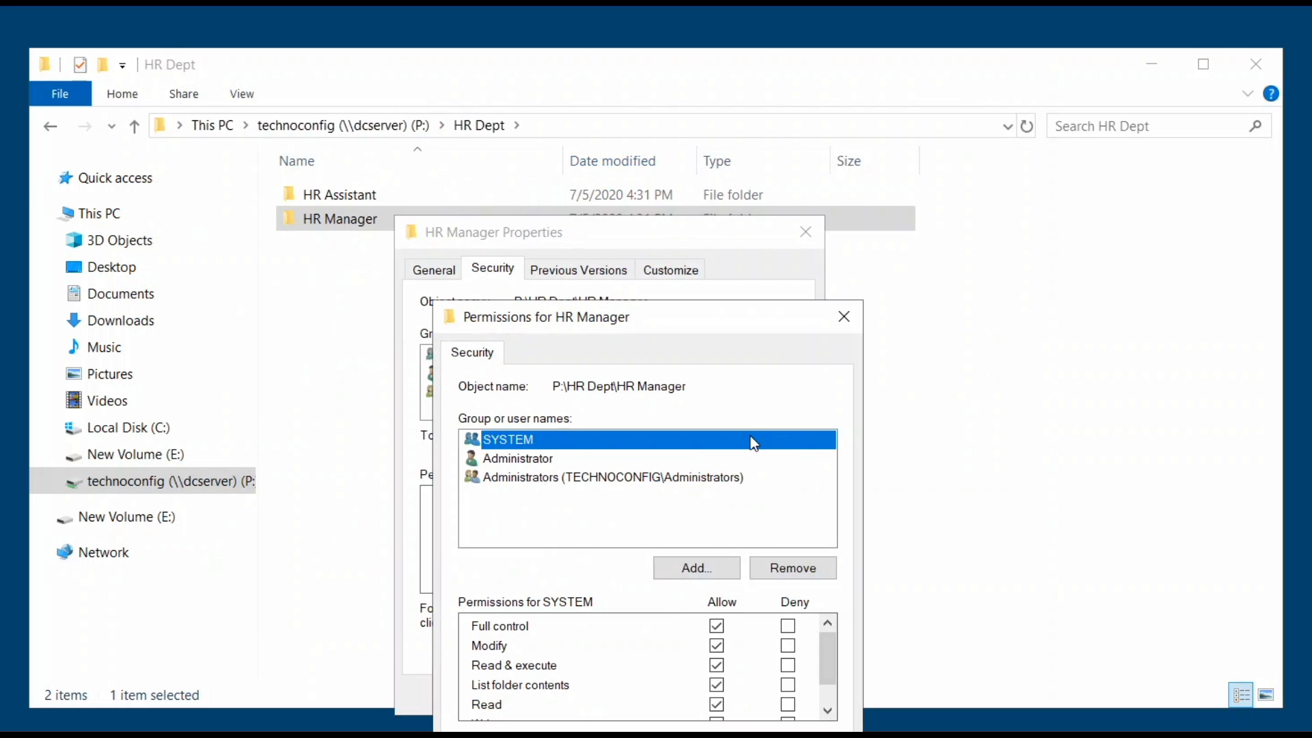
drag(672, 321, 644, 246)
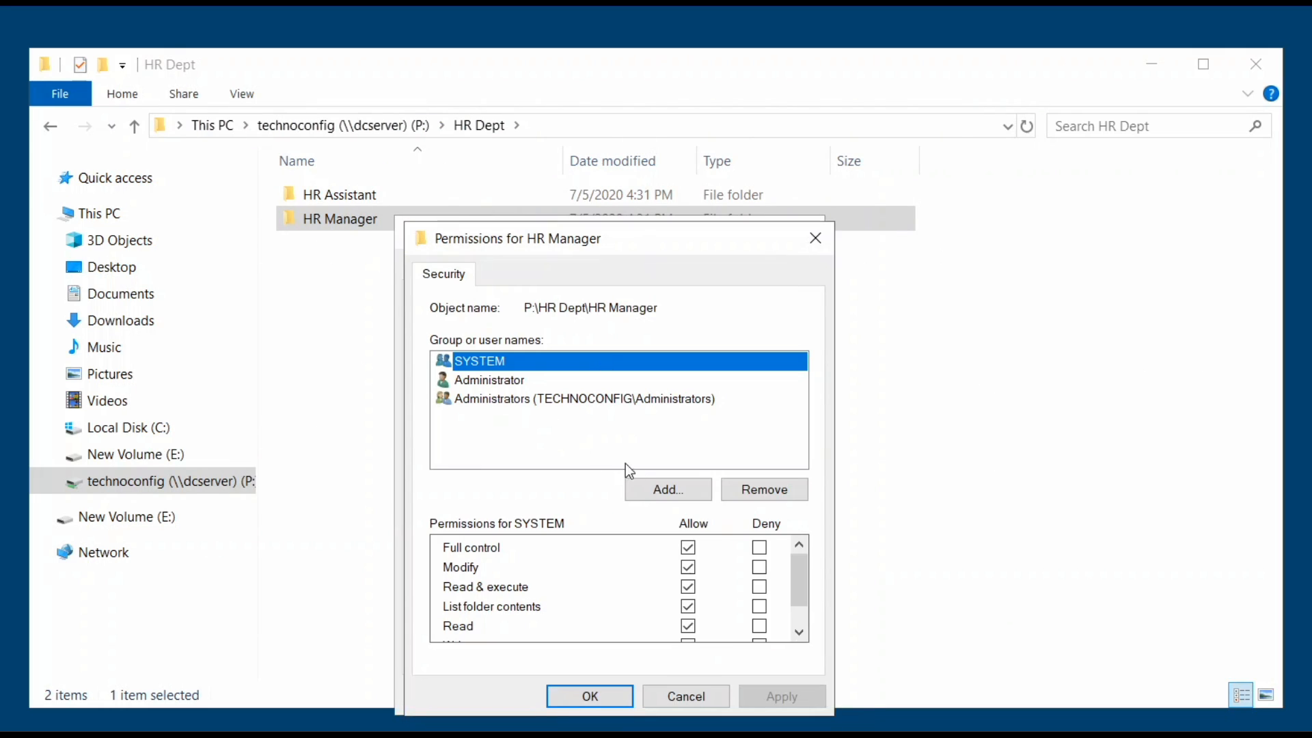
click(668, 489)
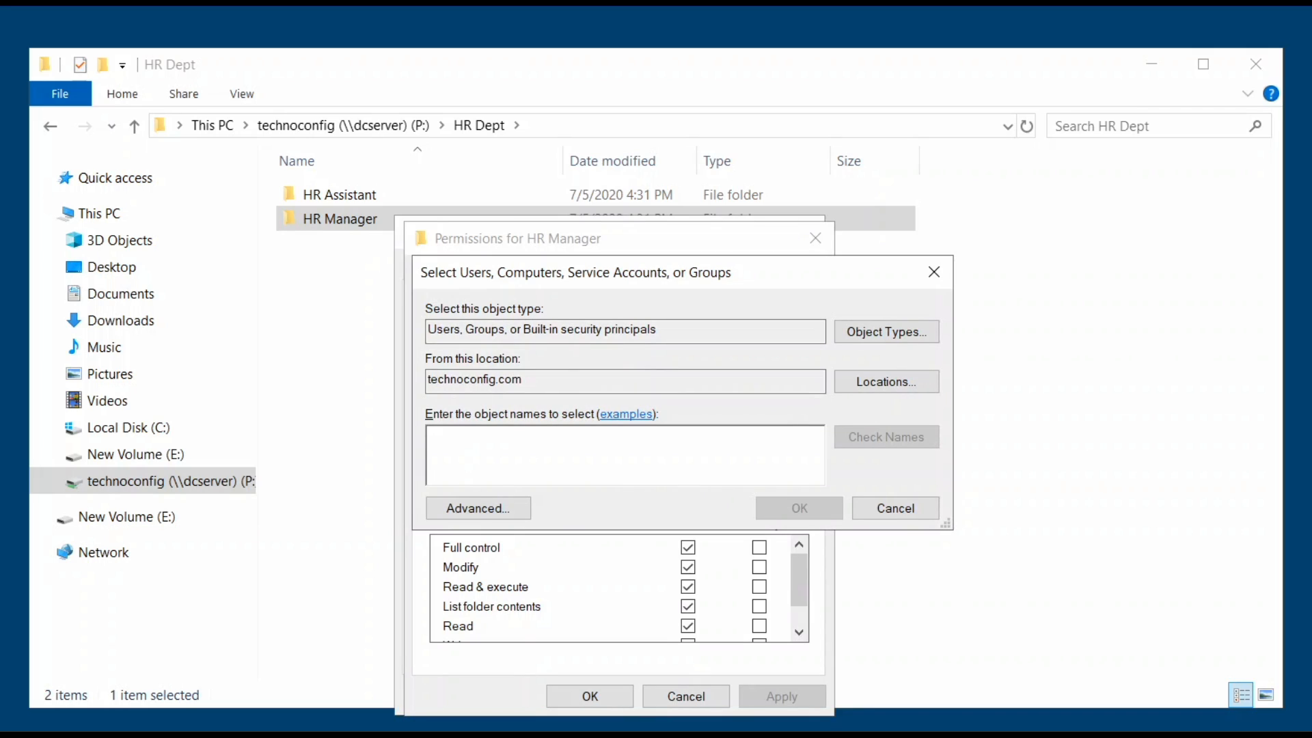
text(Venassa)
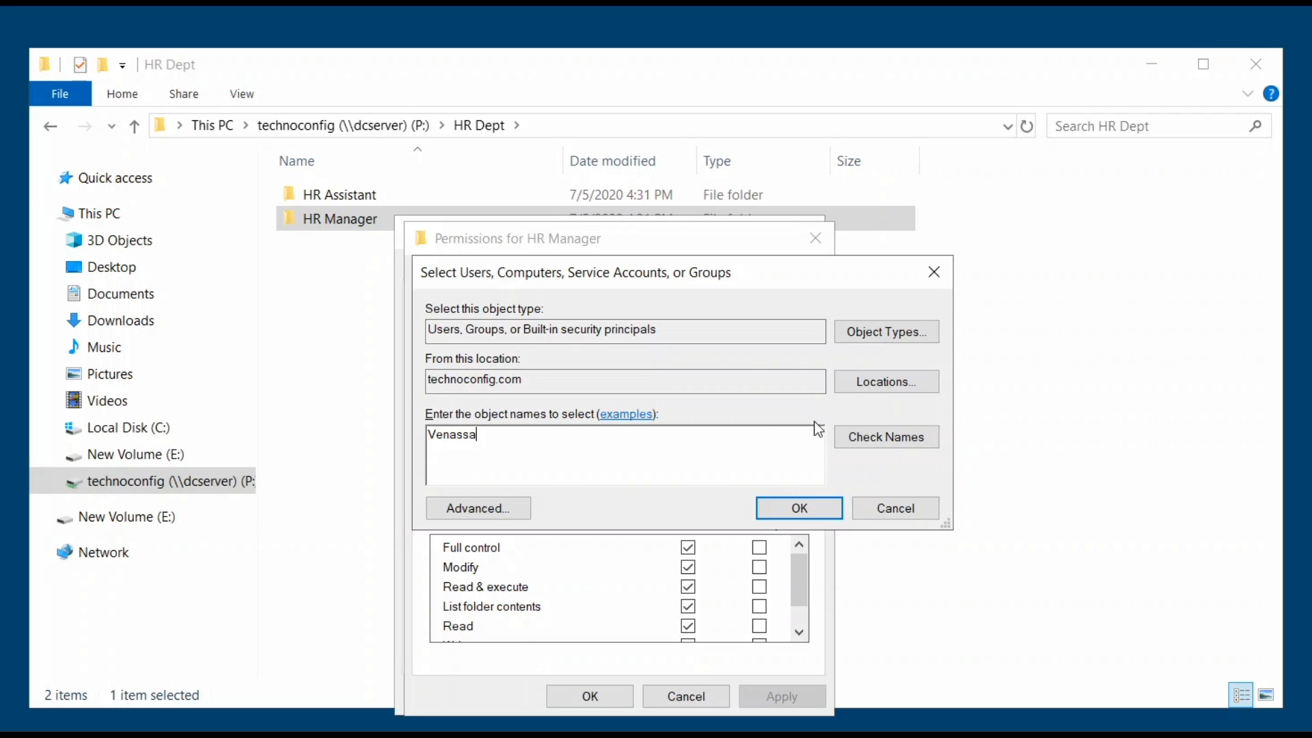
click(867, 436)
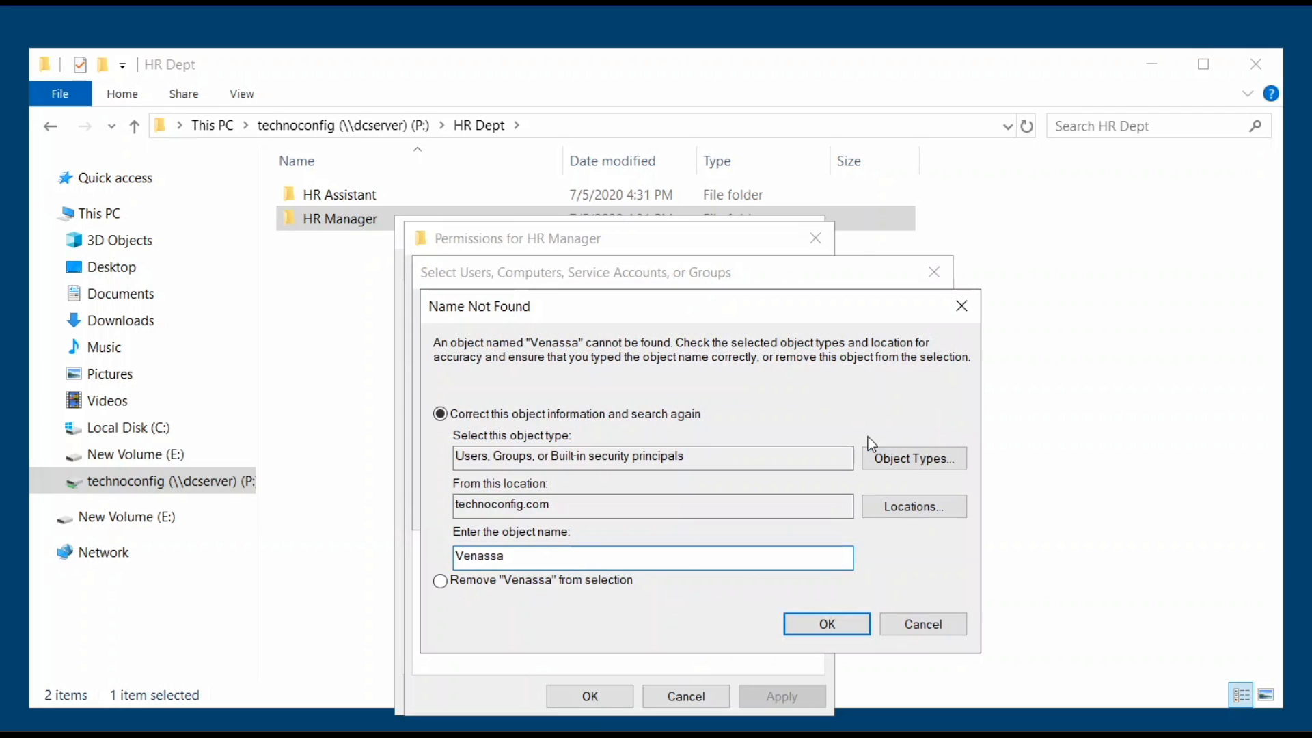
click(908, 625)
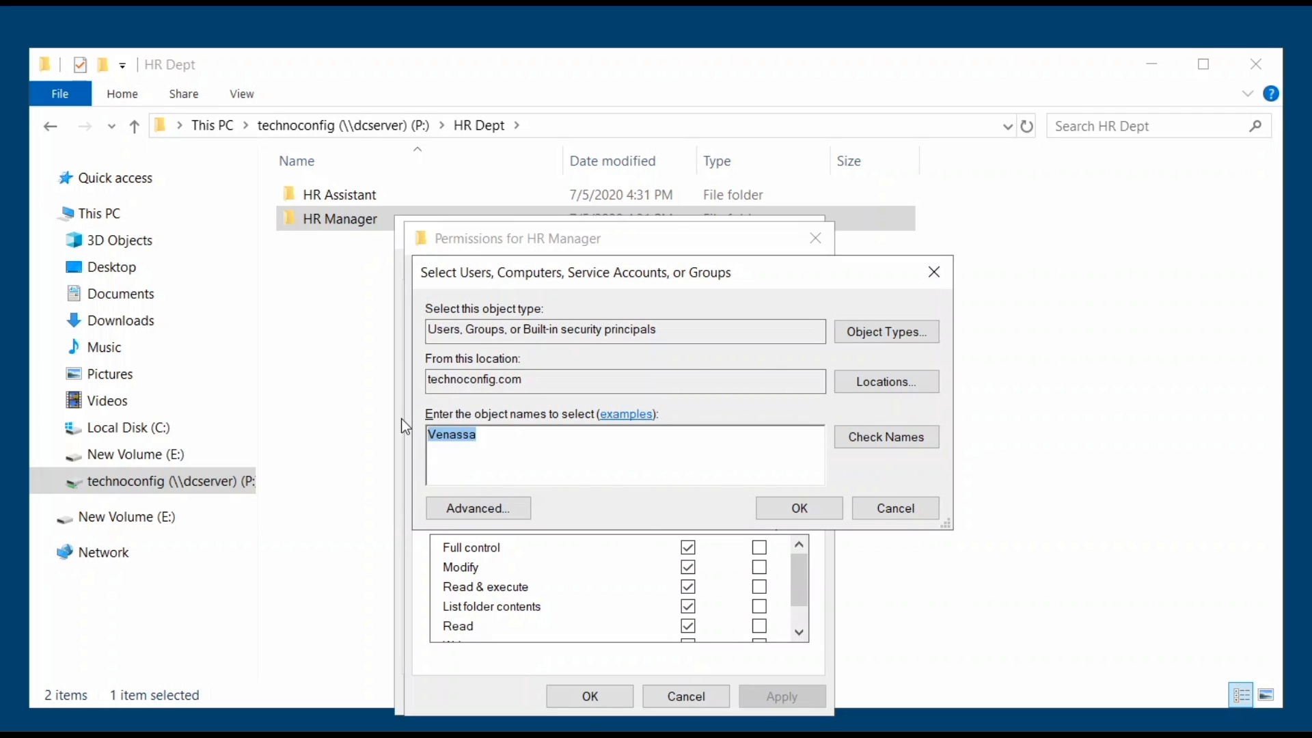
text(Vanees)
key(BackSpace)
key(BackSpace)
text(ssa)
click(871, 436)
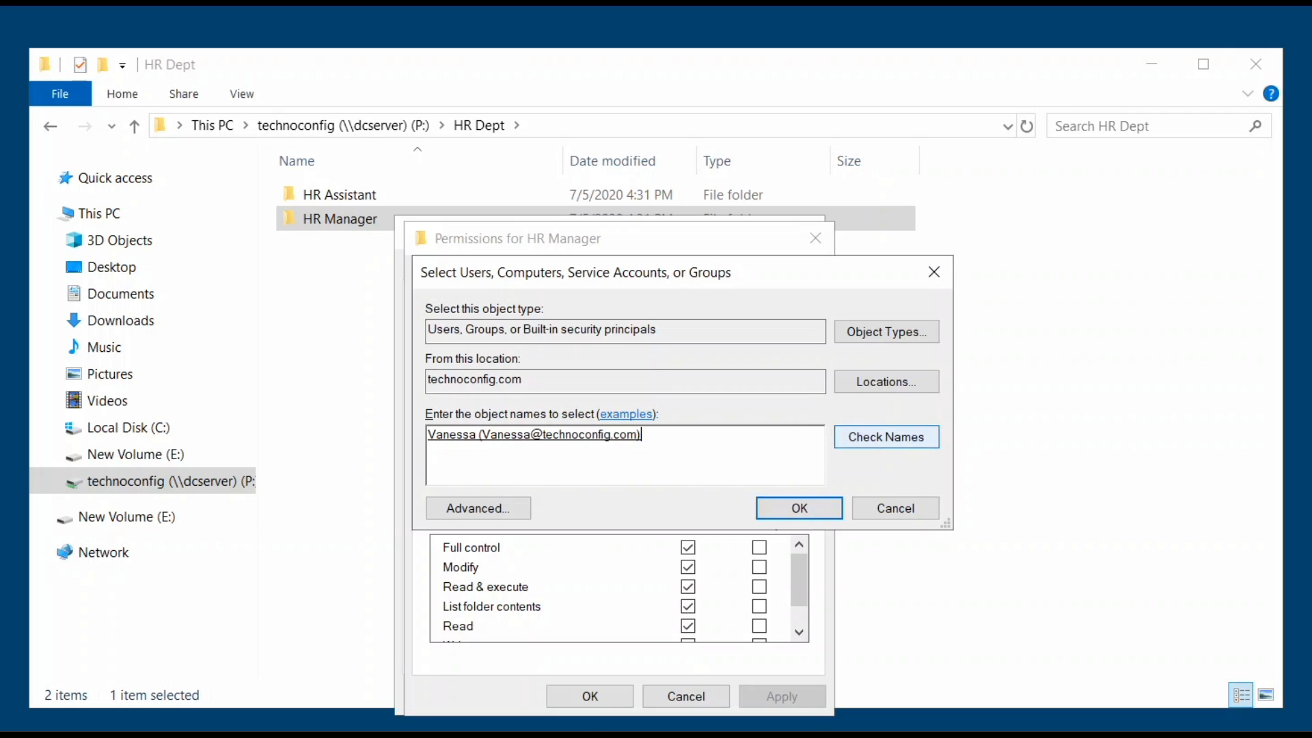
click(786, 506)
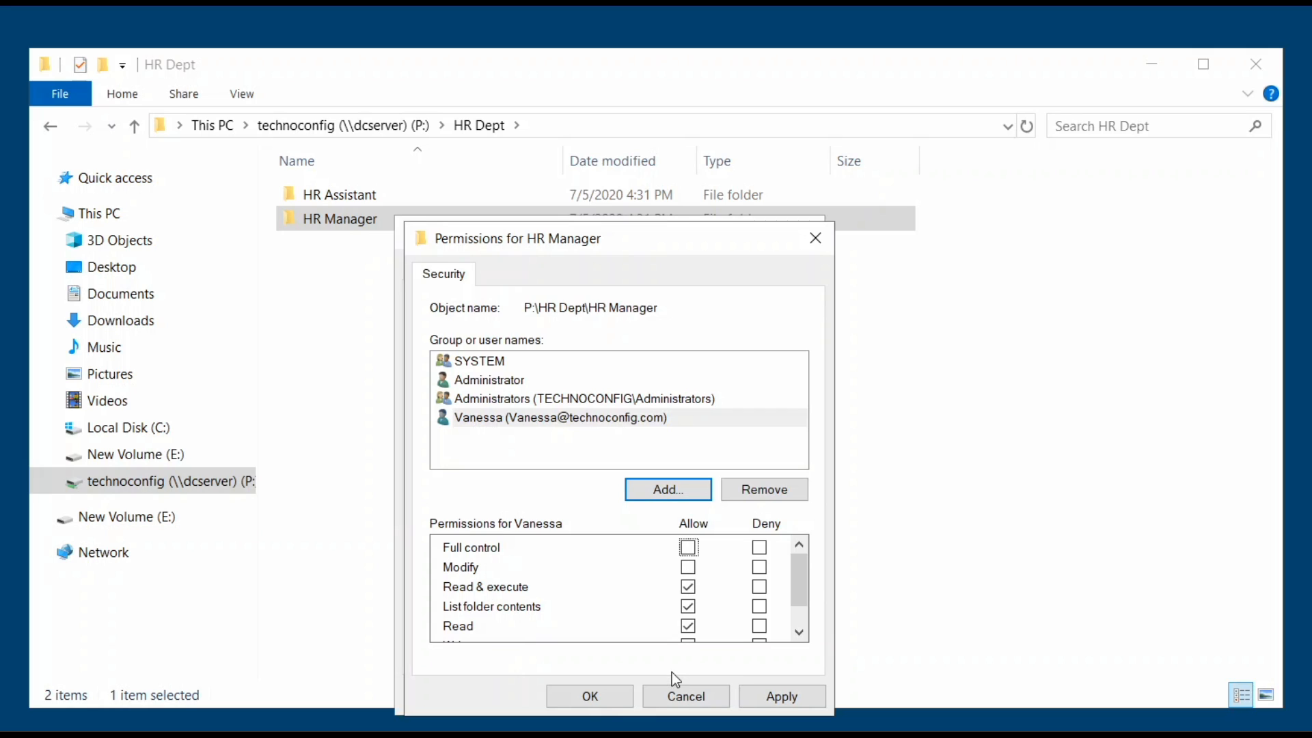
Grant that user Full control, apply it, and return to the P: drive root.
click(689, 550)
scroll(805, 605, down, 1)
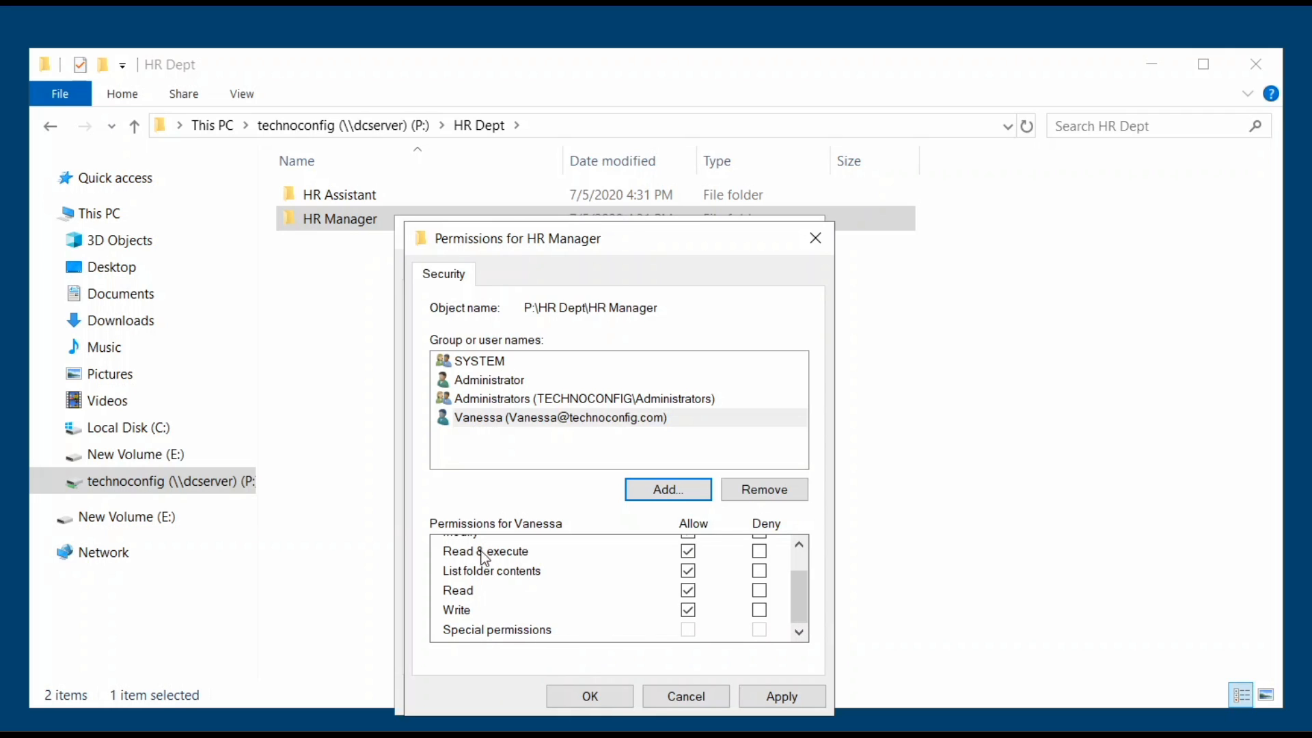
drag(801, 592, 801, 556)
click(792, 698)
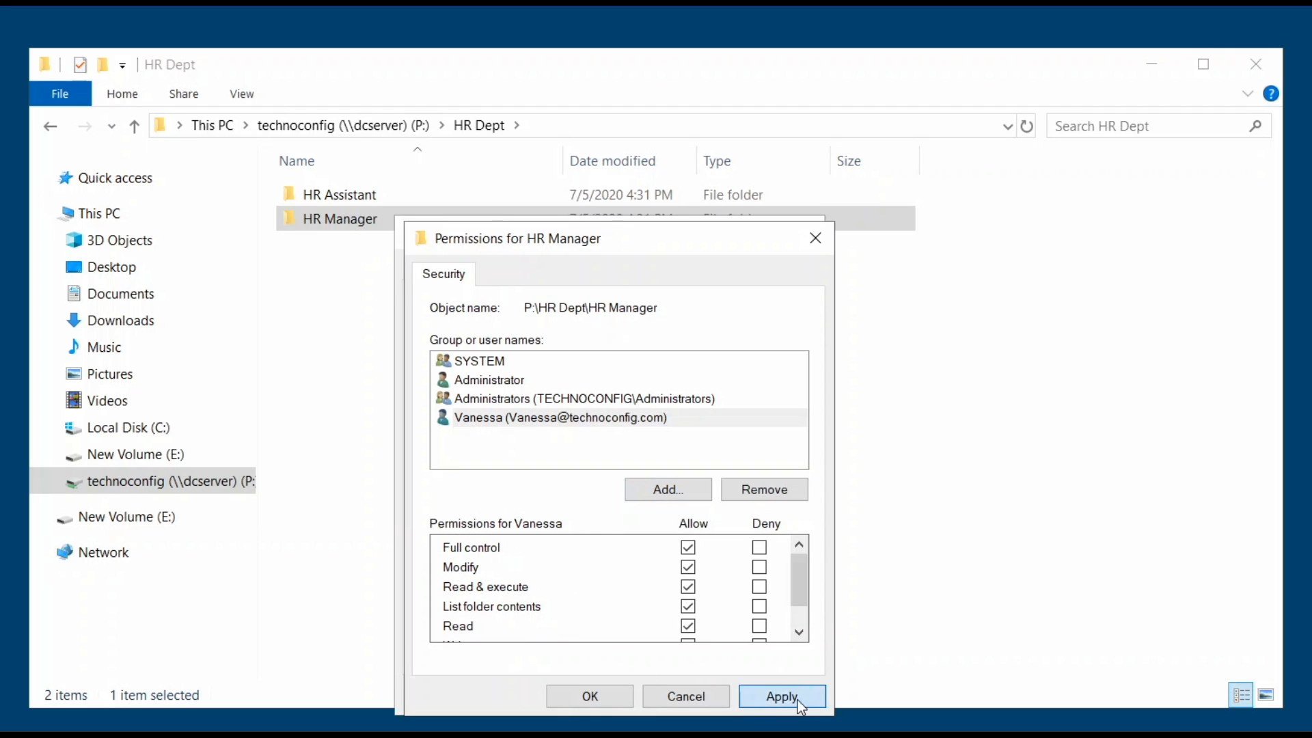
click(604, 694)
click(601, 695)
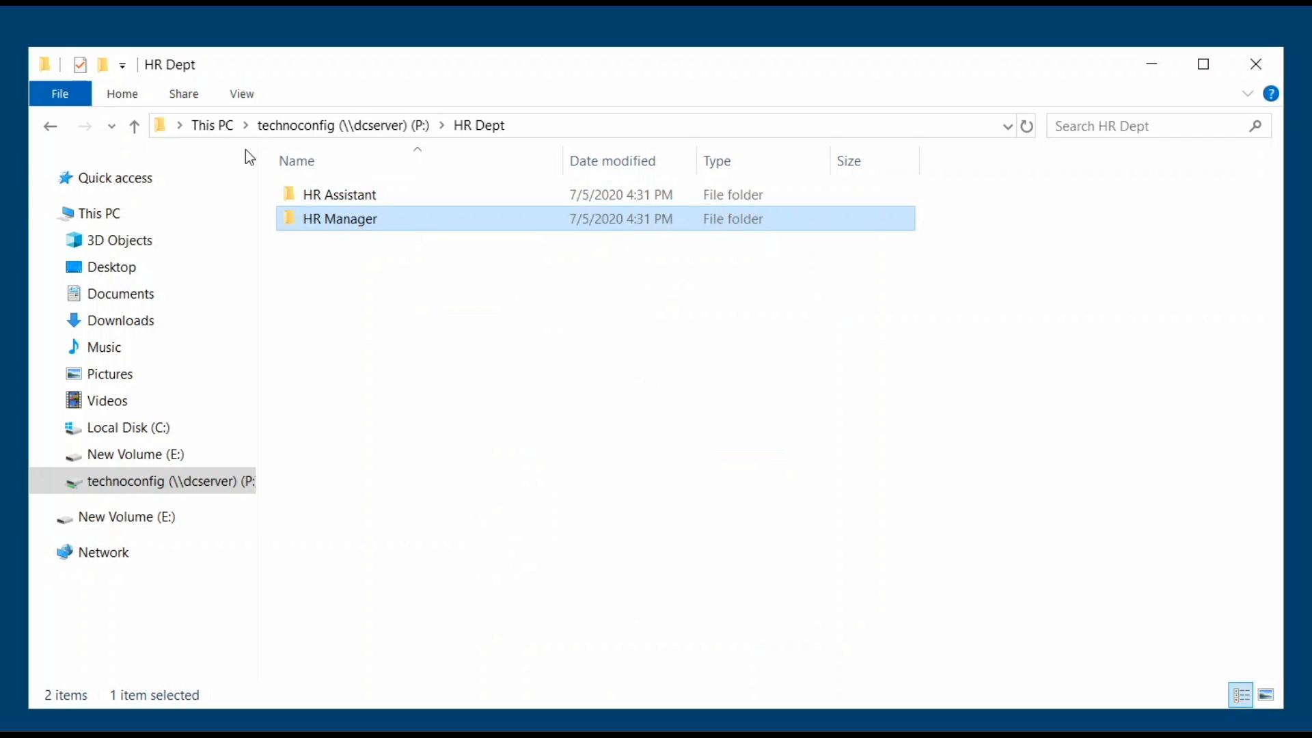
click(43, 126)
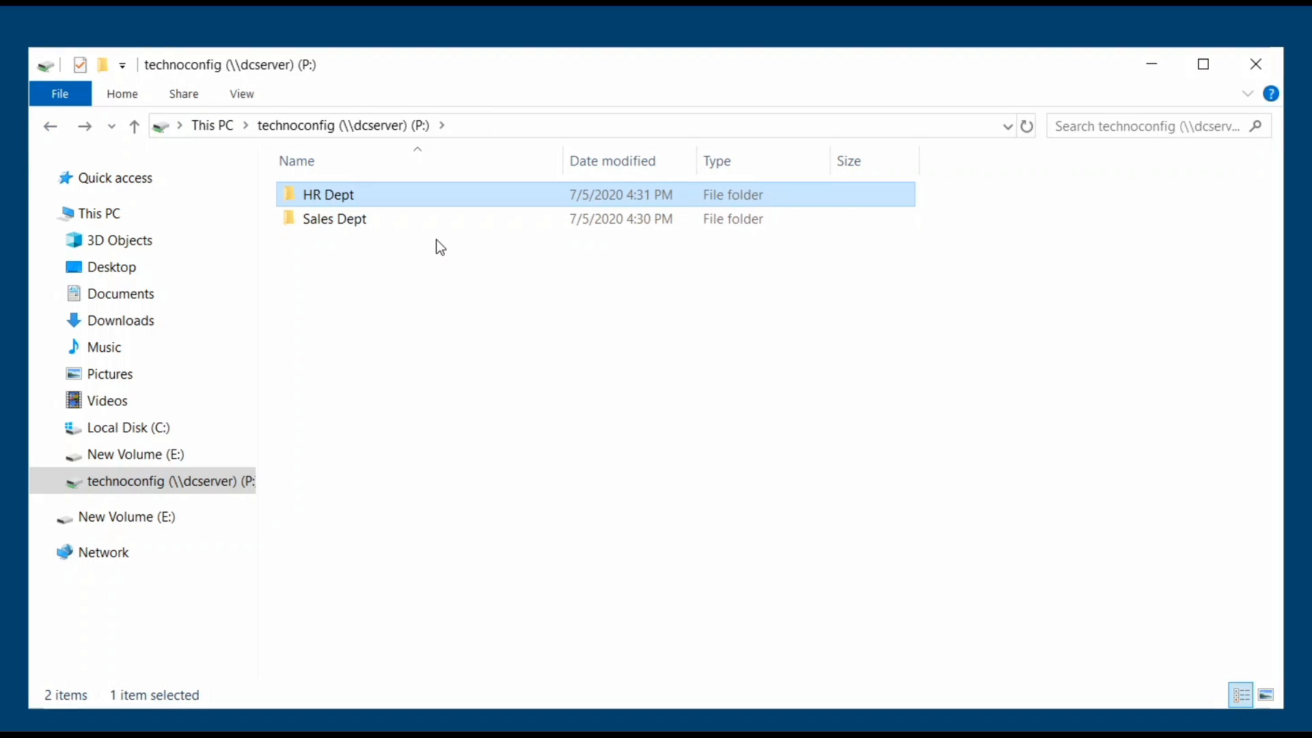
click(413, 224)
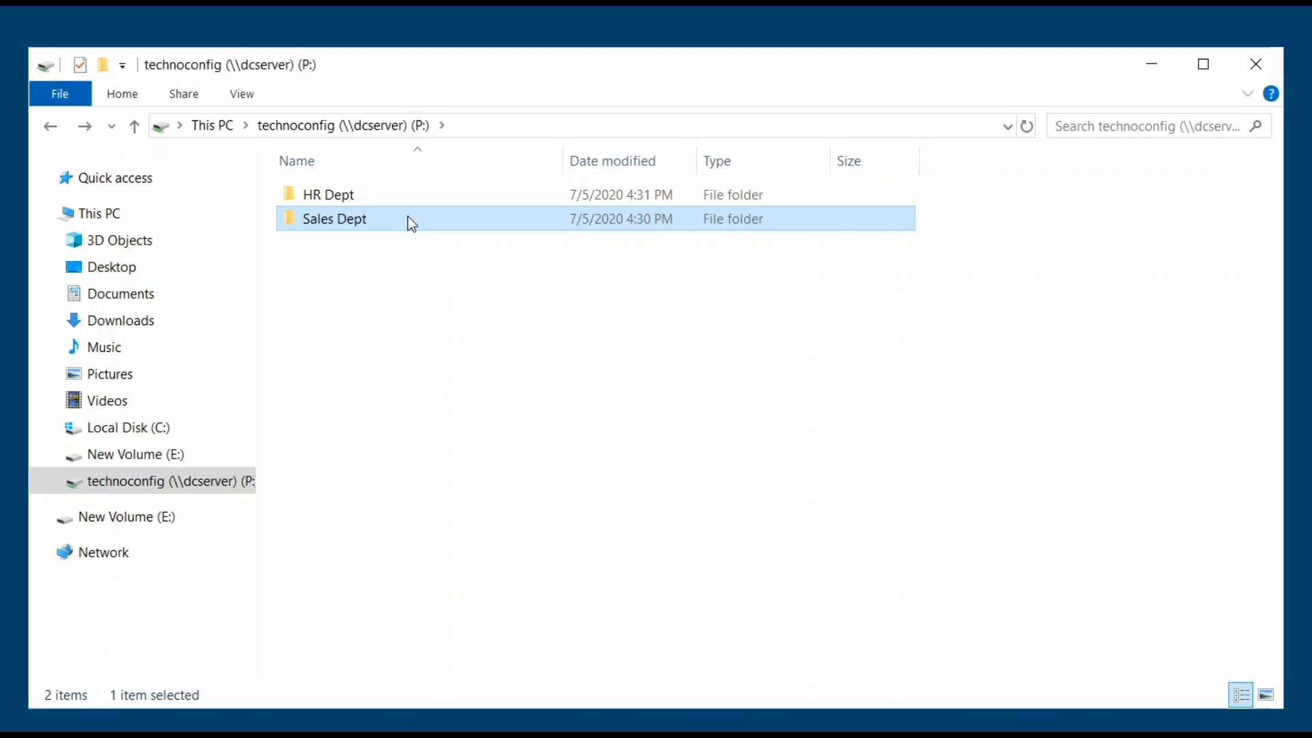
right_click(408, 216)
click(469, 540)
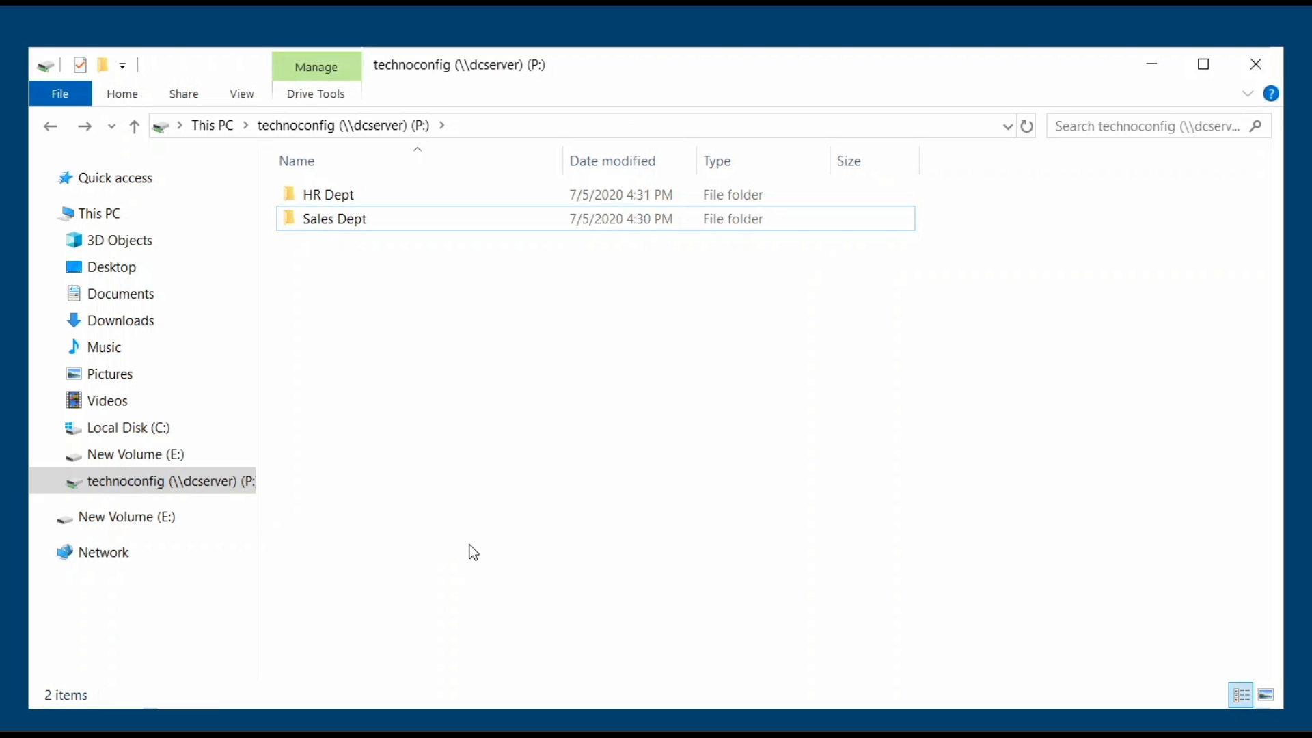
click(327, 216)
right_click(326, 217)
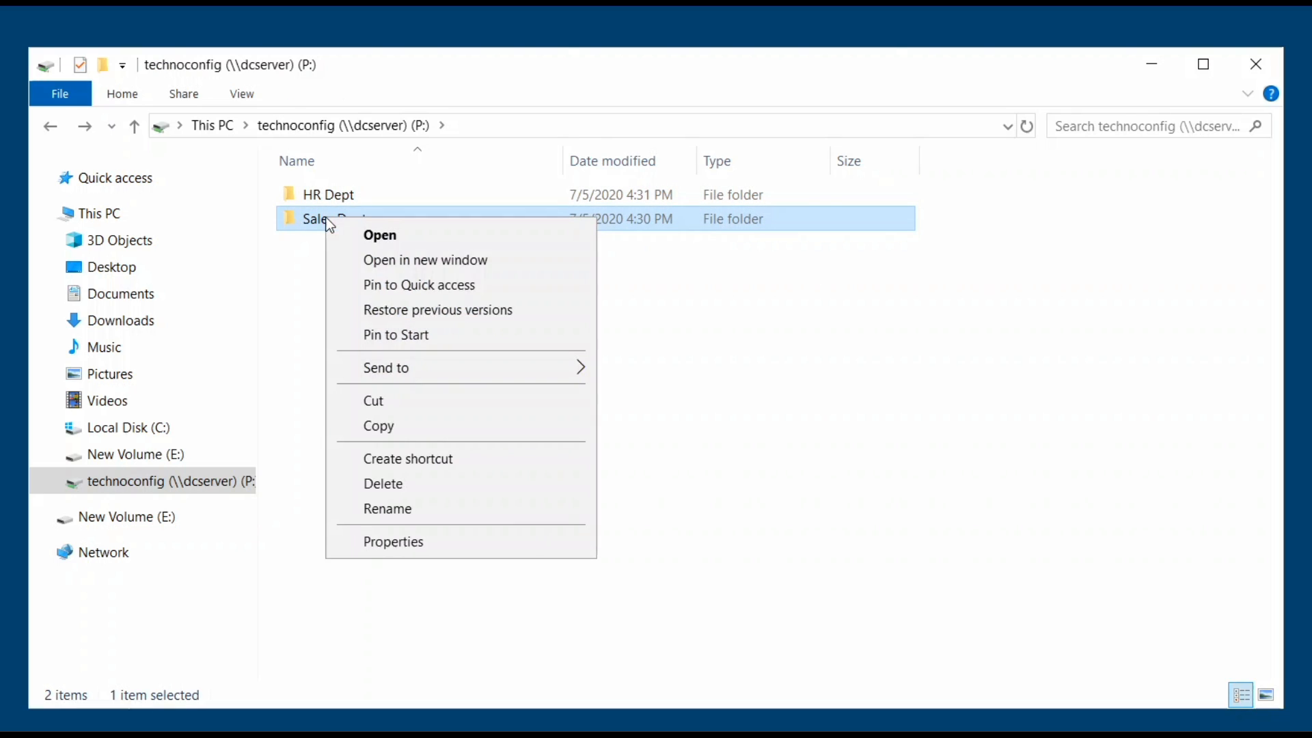
click(426, 535)
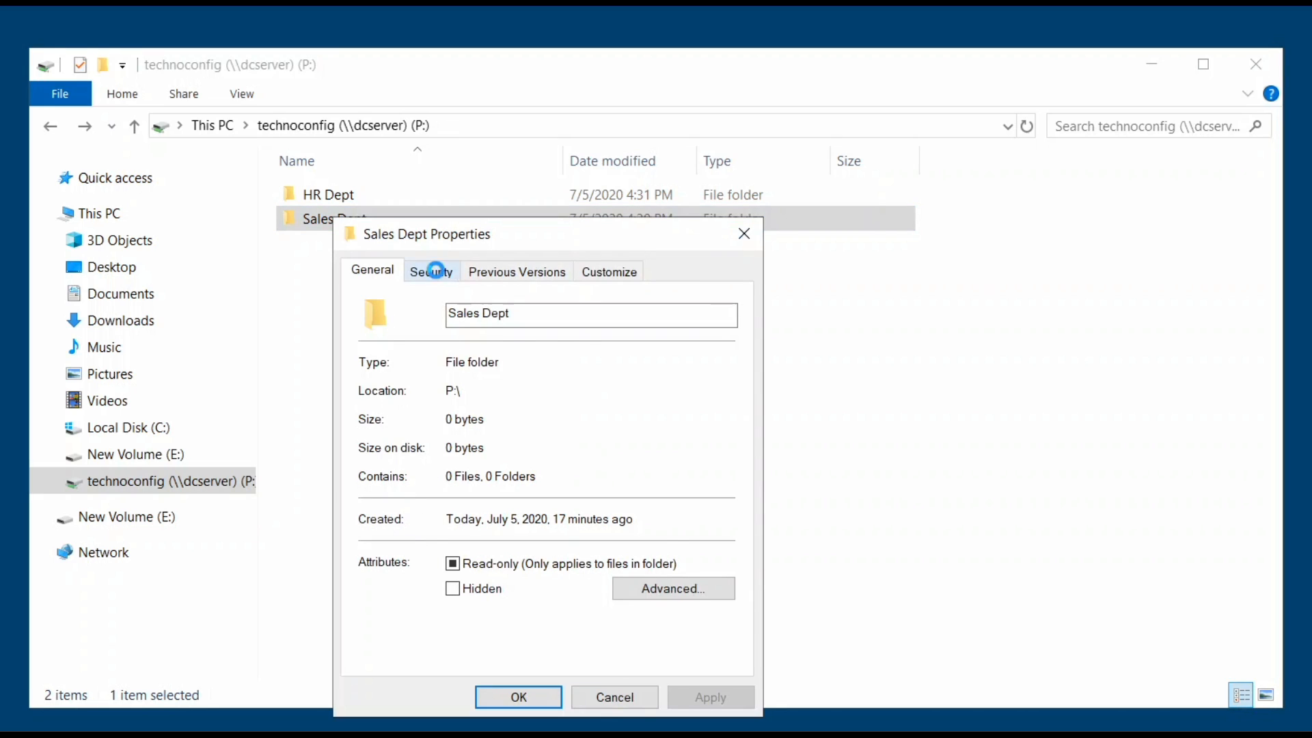
click(437, 274)
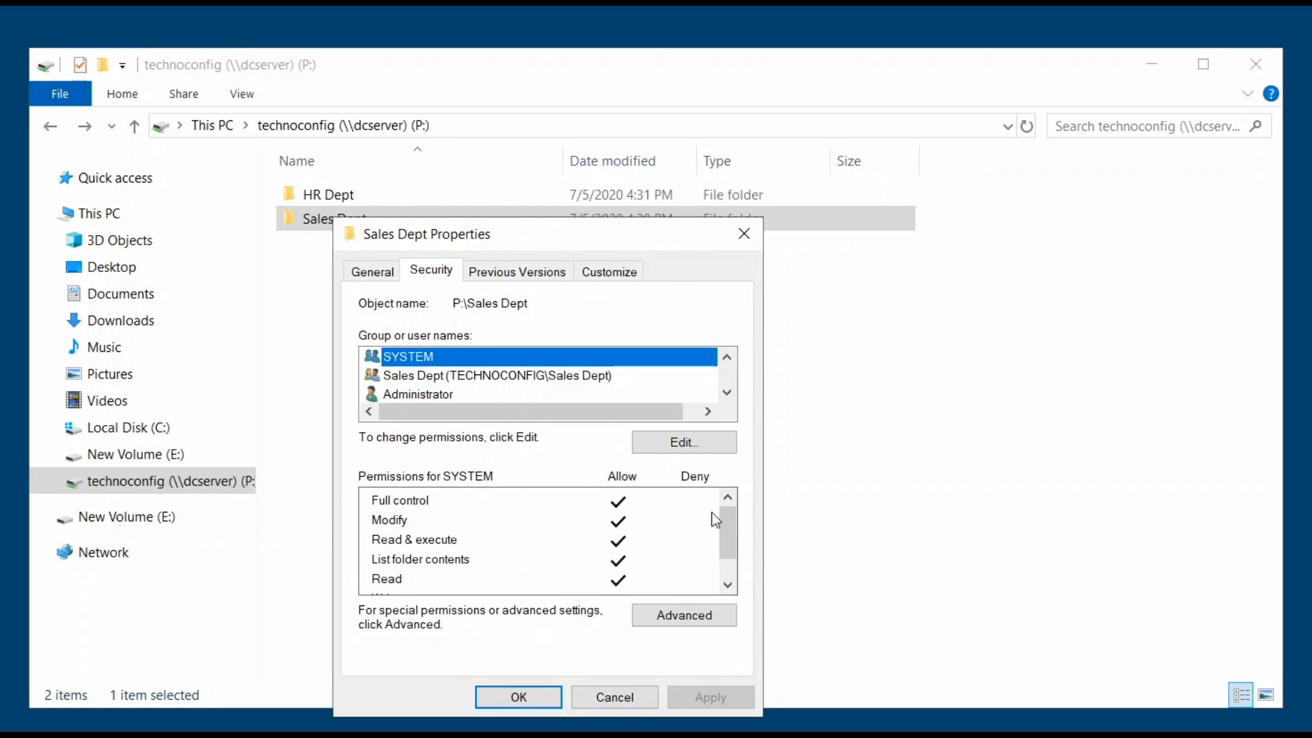
click(487, 375)
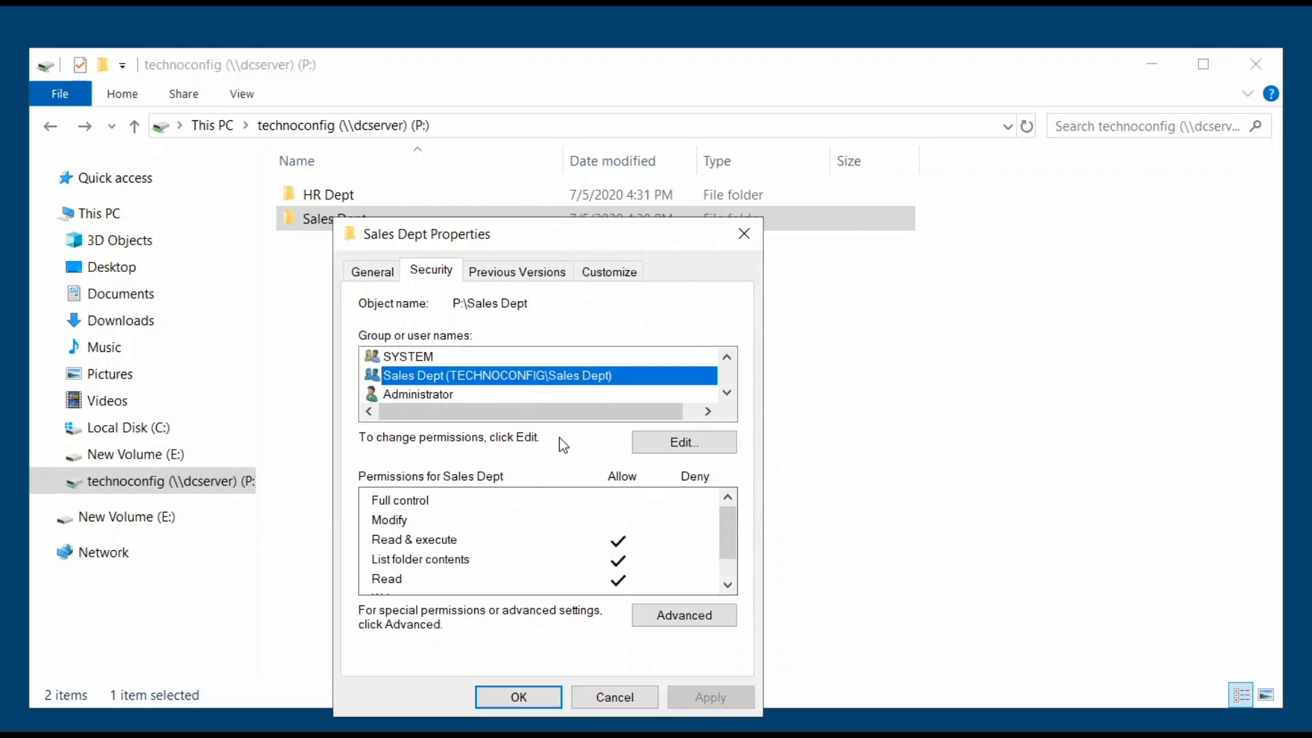
click(660, 447)
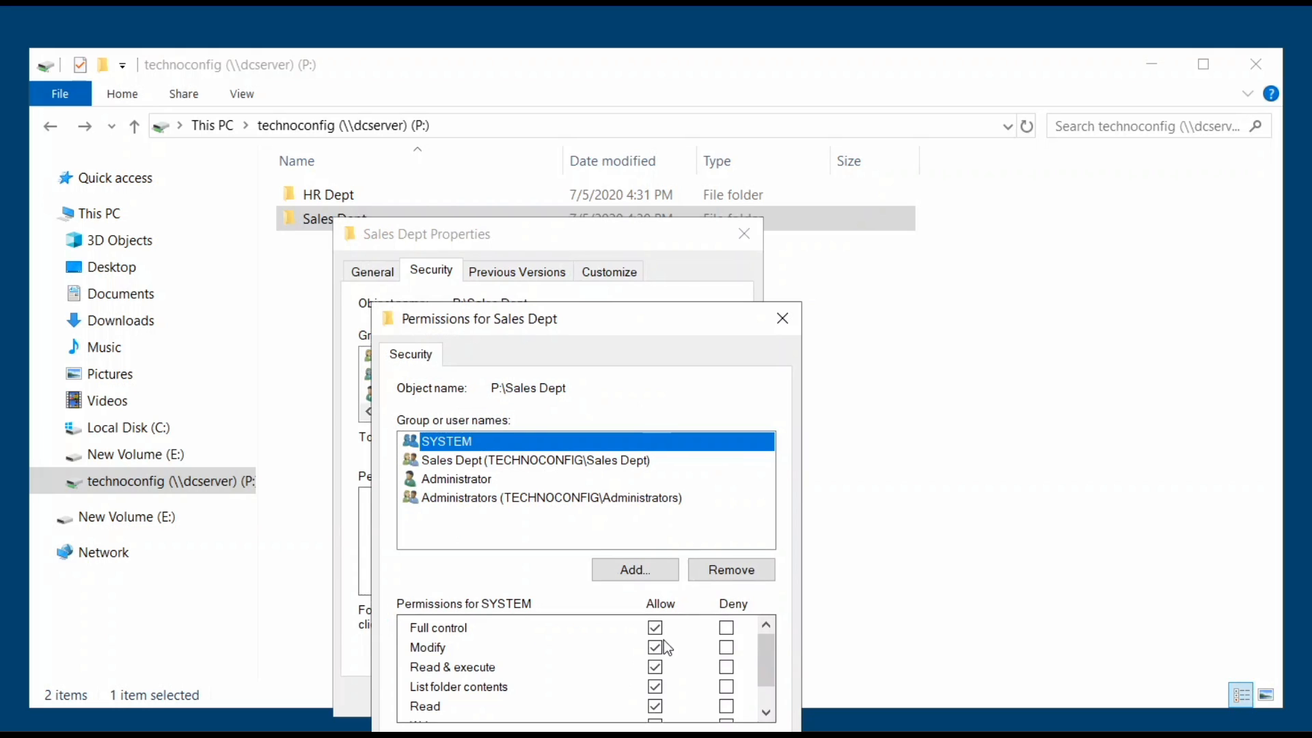
click(487, 477)
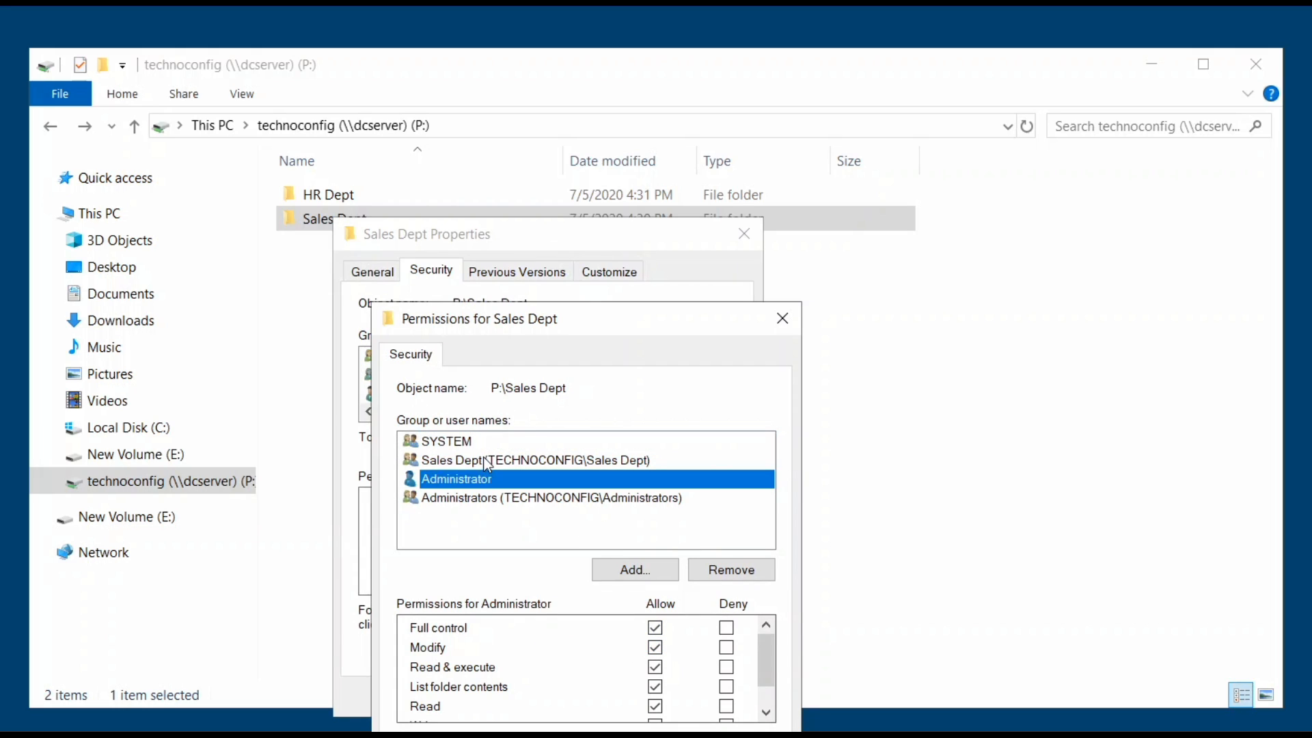
click(482, 461)
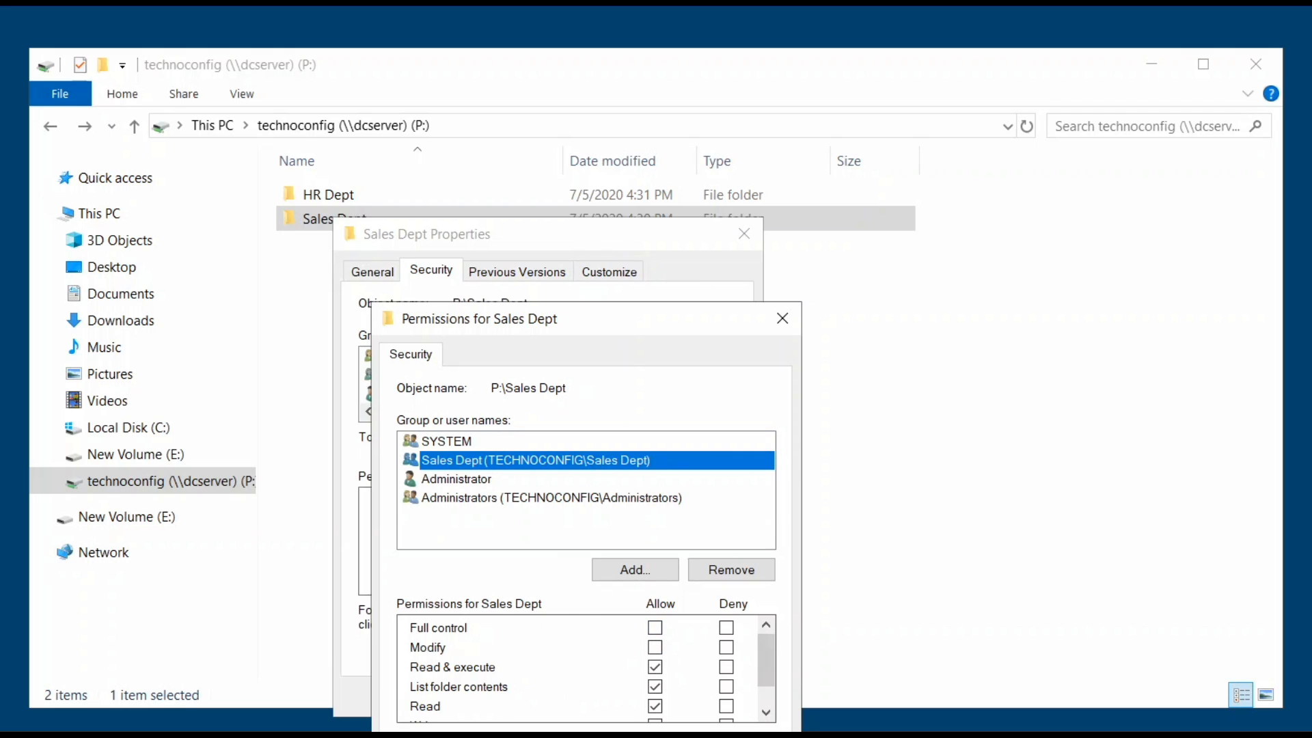
click(557, 736)
click(521, 700)
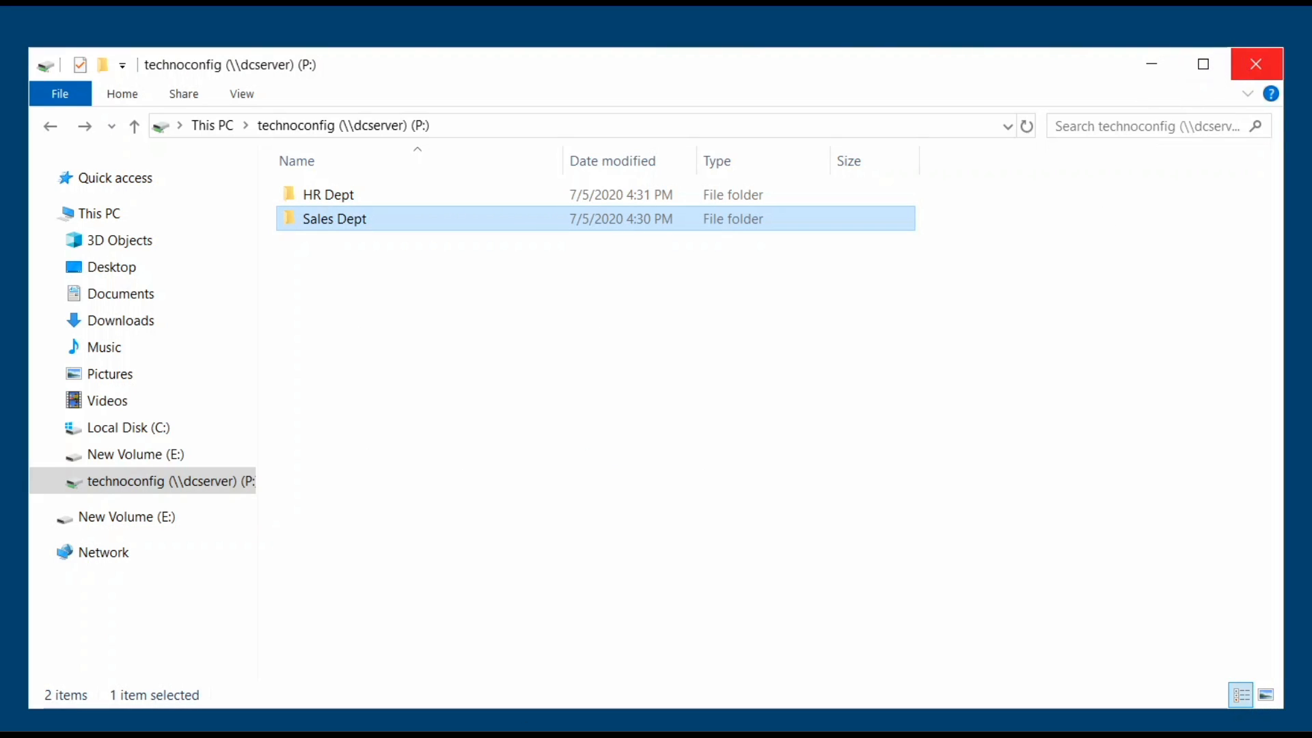
Launch Active Directory Users and Computers from Server Manager Tools and scroll the technoconfig.com Users list.
click(506, 202)
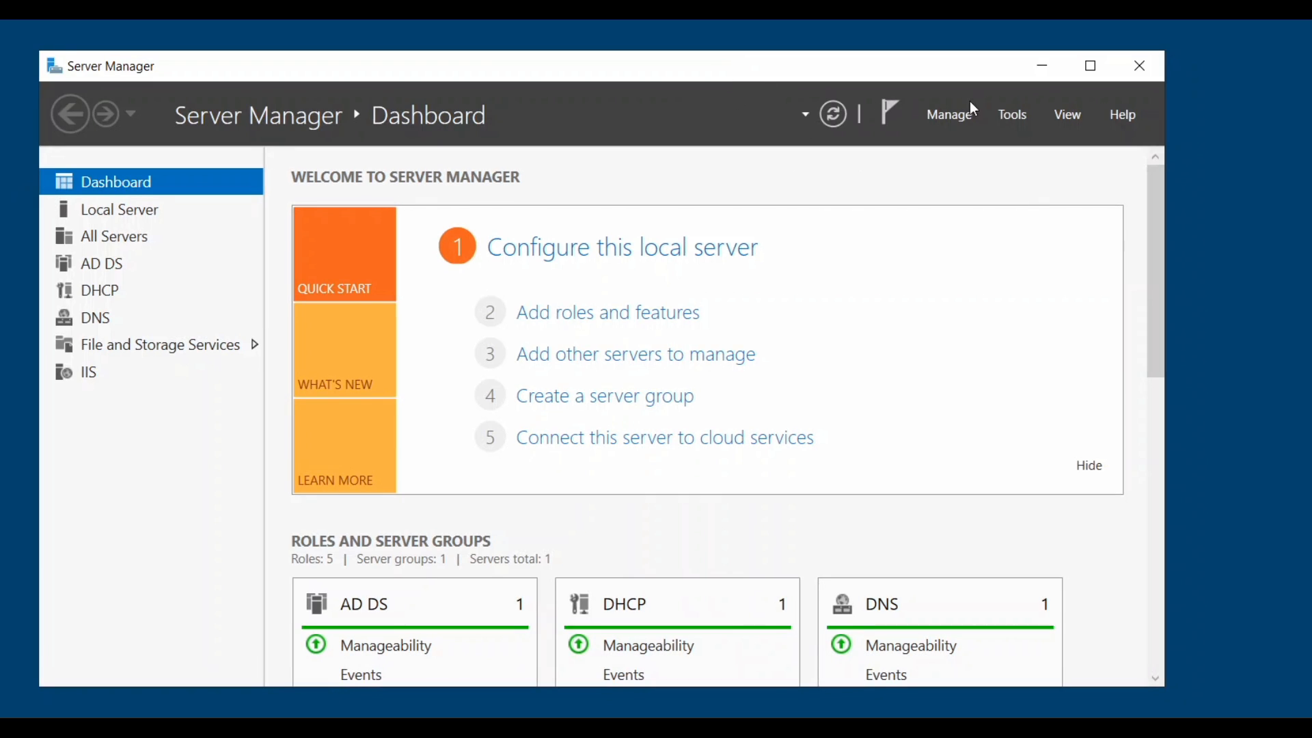
click(1012, 115)
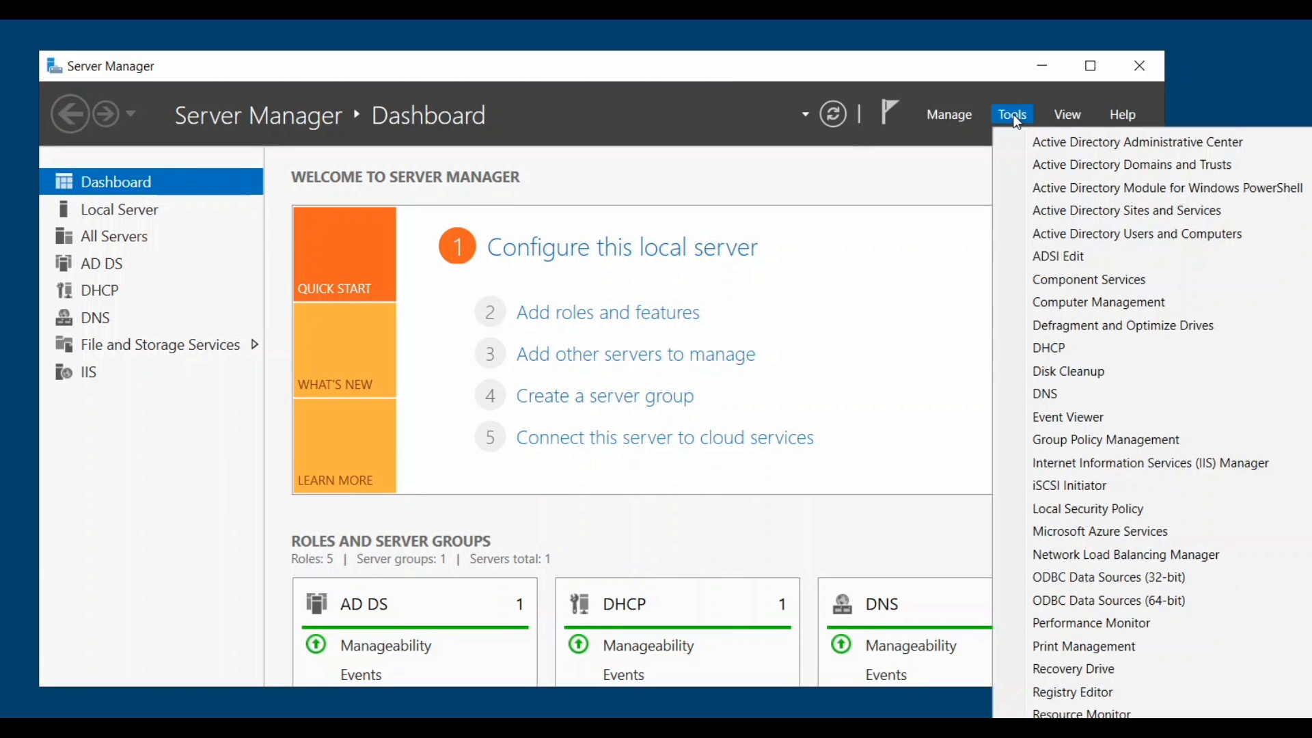
click(1078, 234)
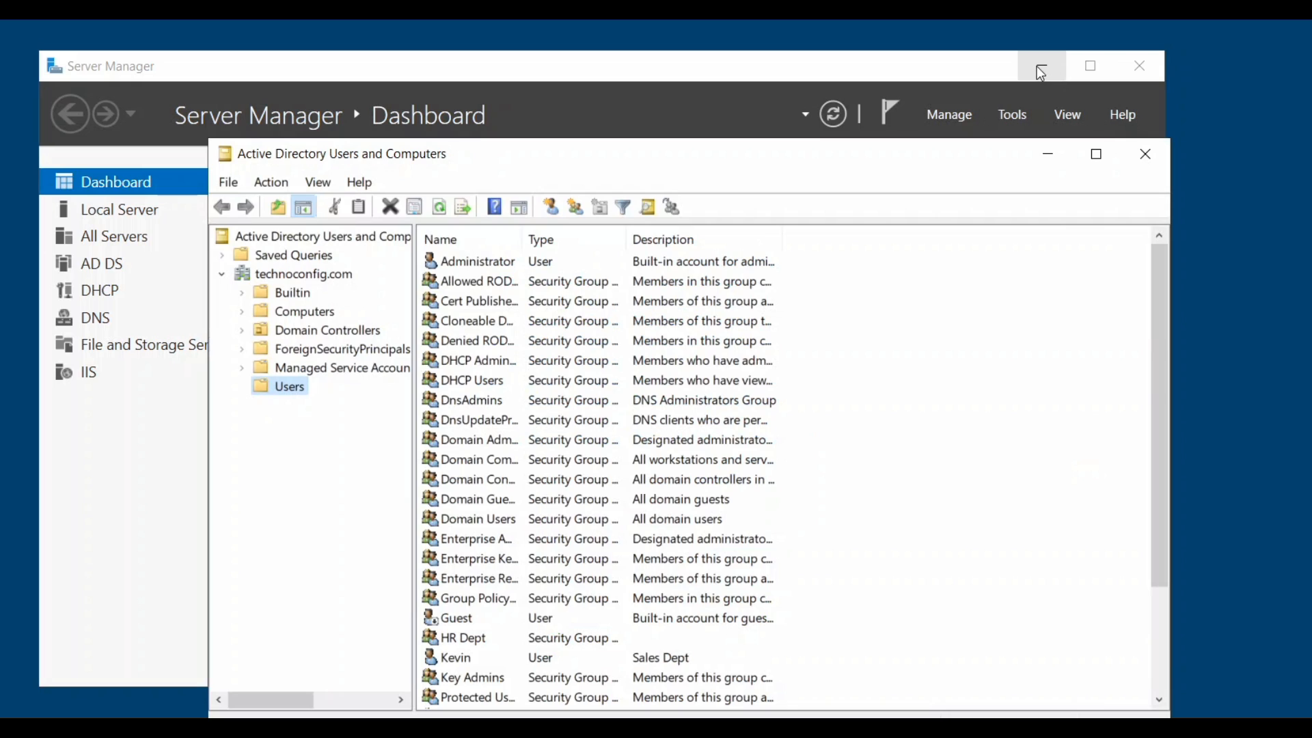
click(1041, 71)
drag(872, 167, 792, 88)
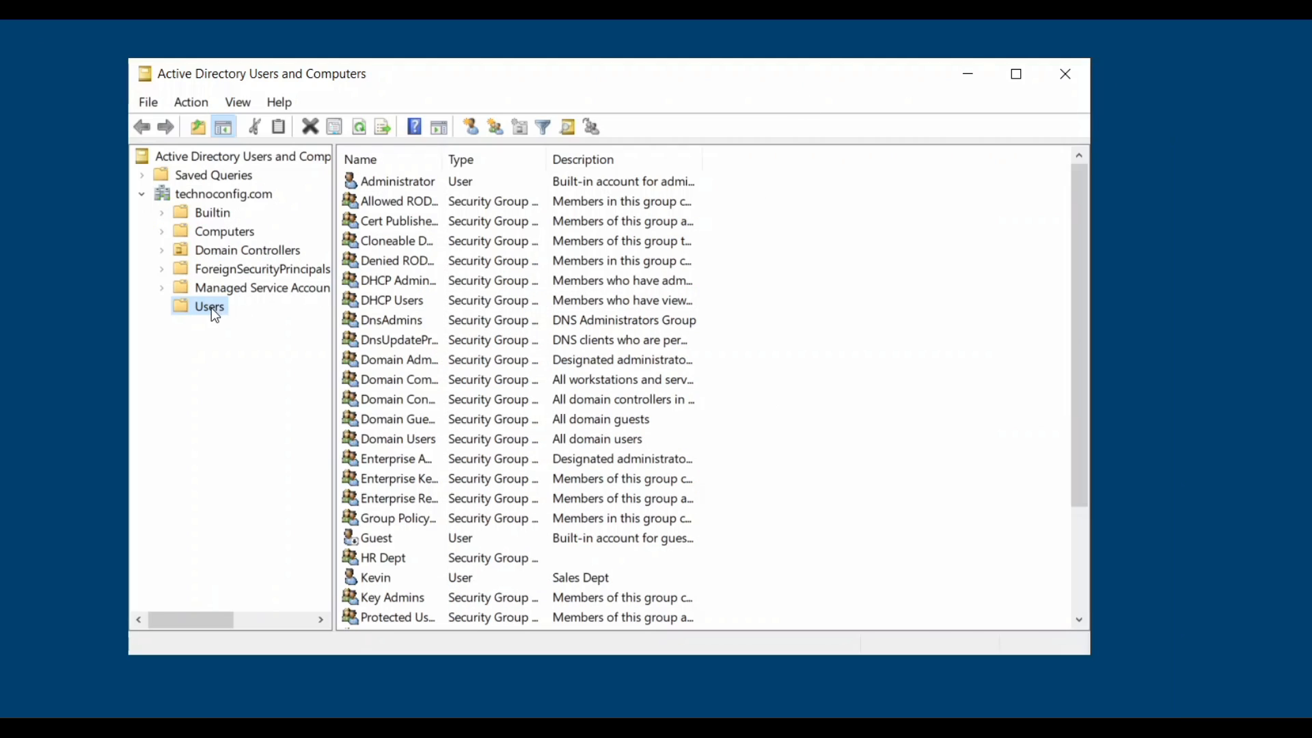
scroll(574, 358, down, 2)
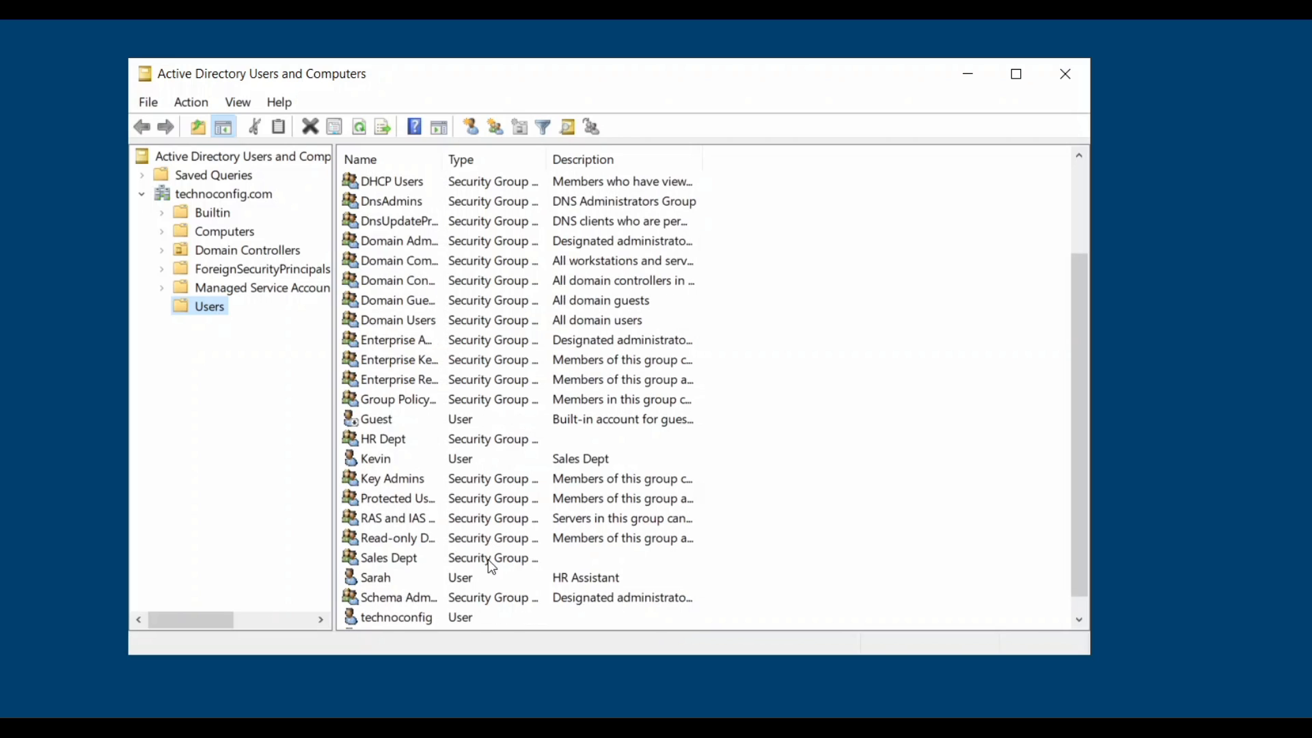
scroll(371, 427, down, 1)
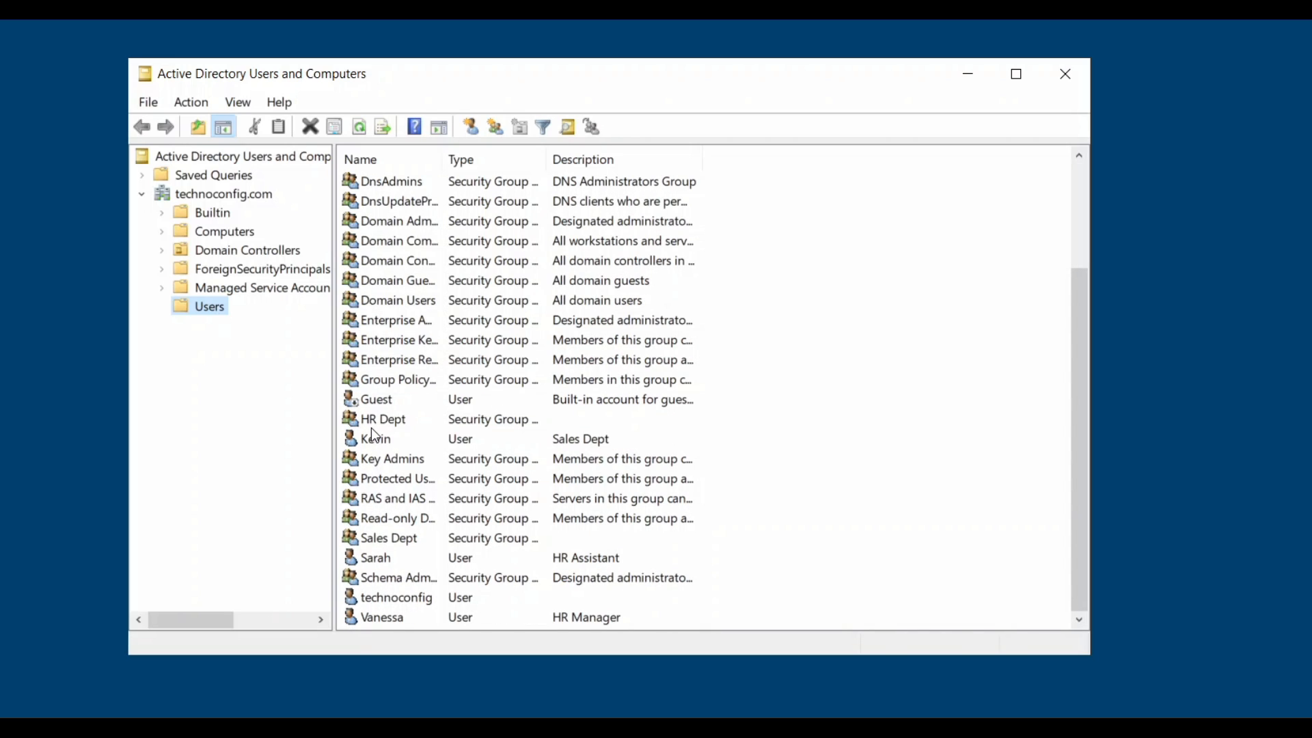
Open the HR assistant account's properties on the Profile tab.
click(398, 558)
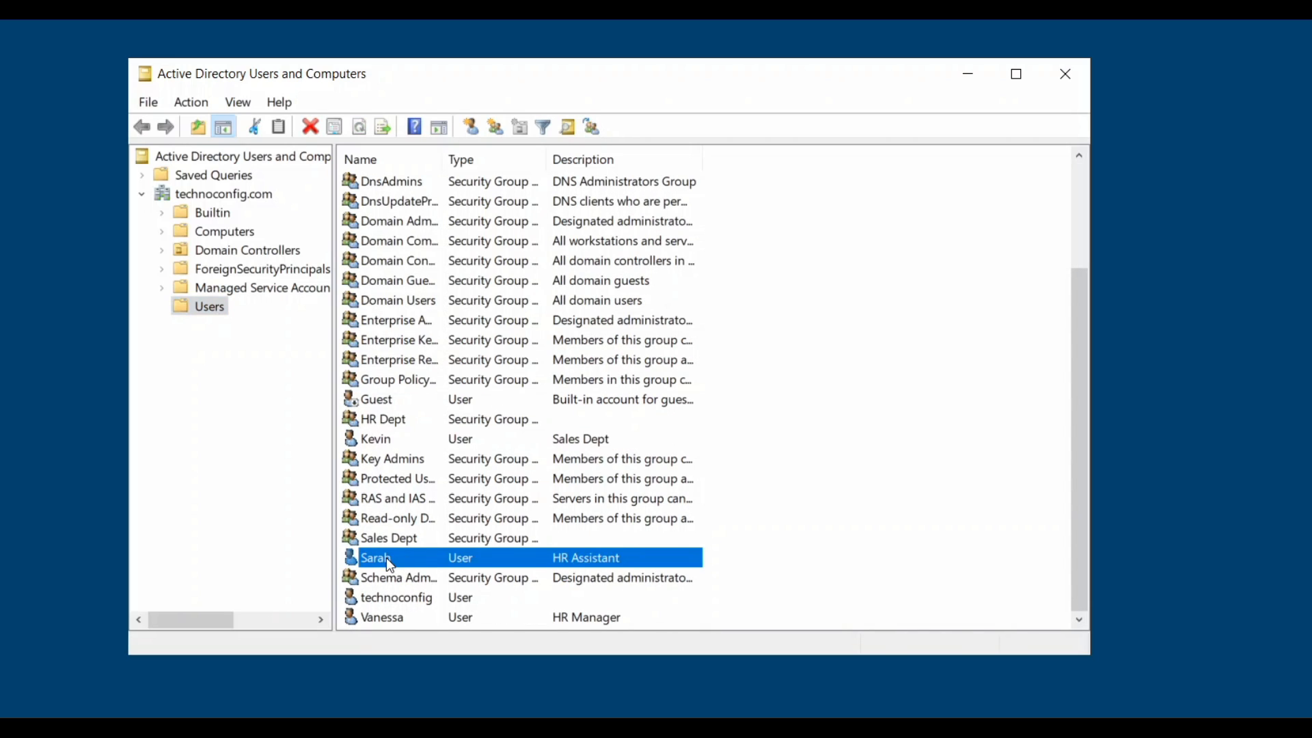
right_click(390, 565)
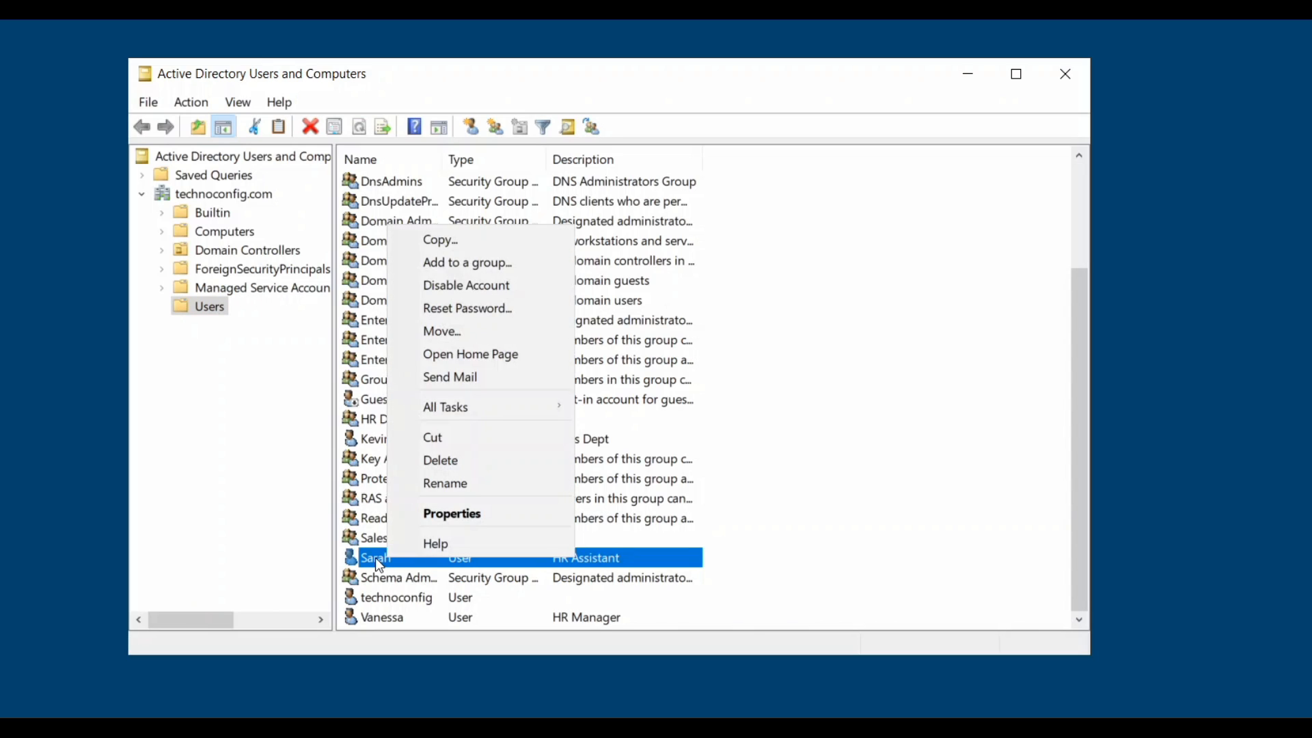
click(424, 512)
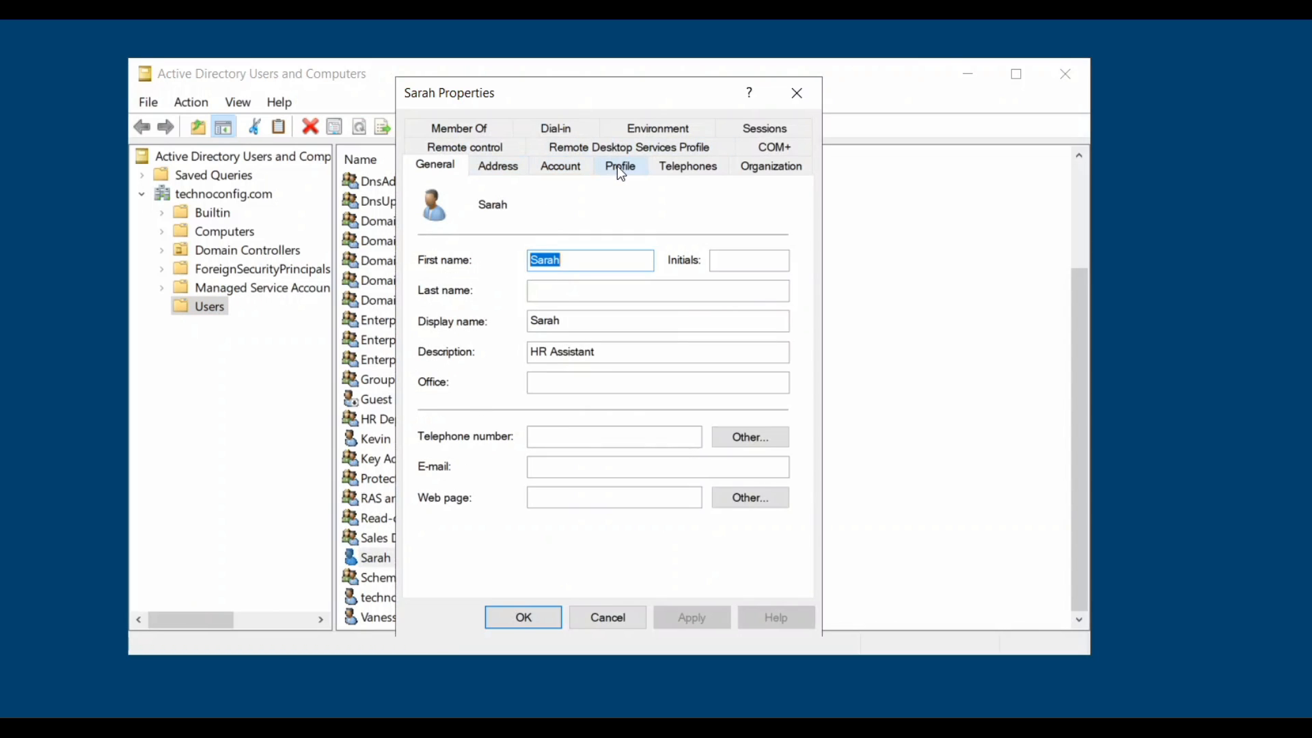
click(620, 168)
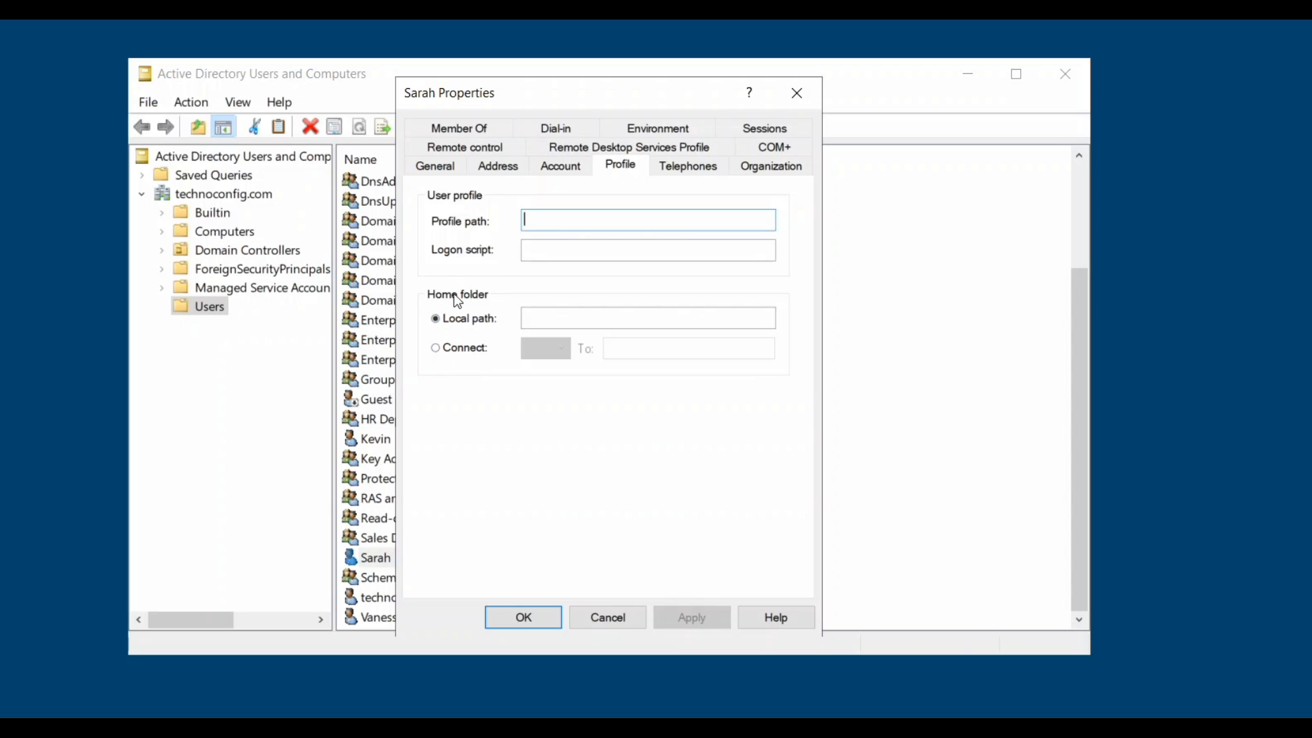
Map the home folder as P: to \\dcserver\technoconfig and save the account.
click(437, 352)
click(561, 350)
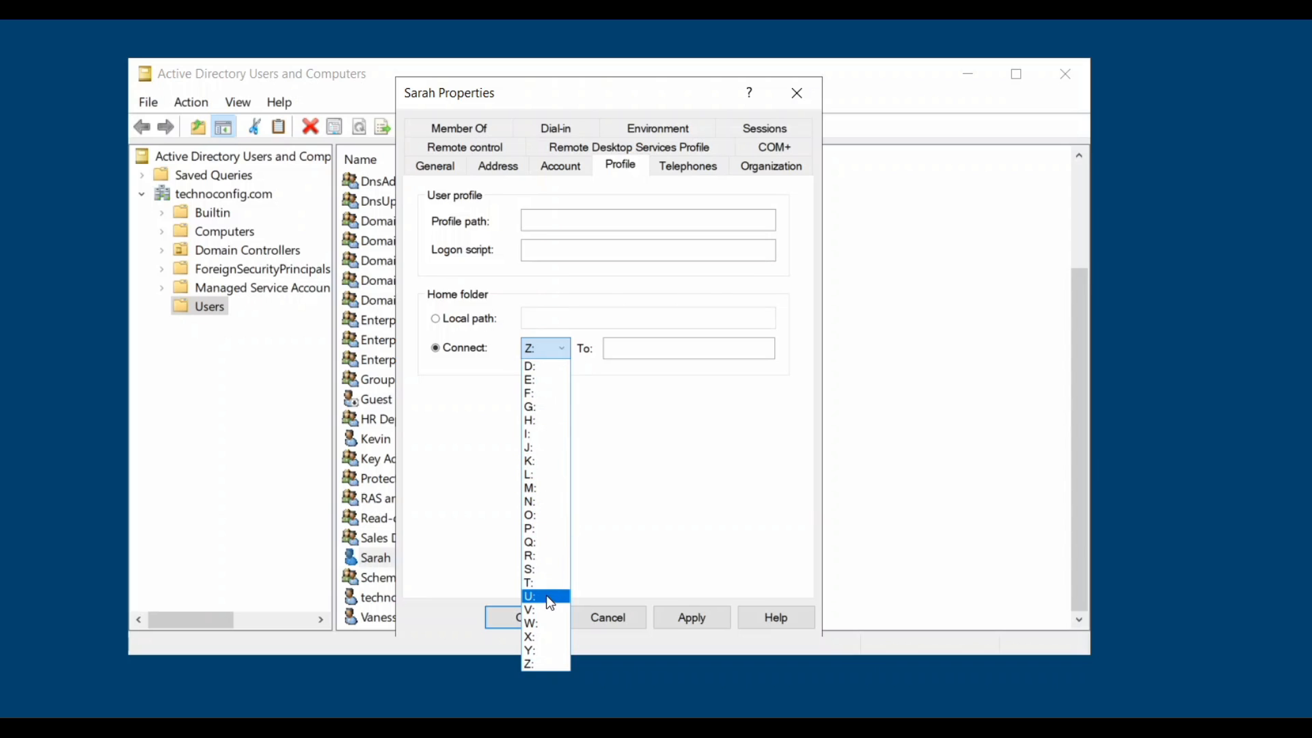
click(545, 531)
click(607, 345)
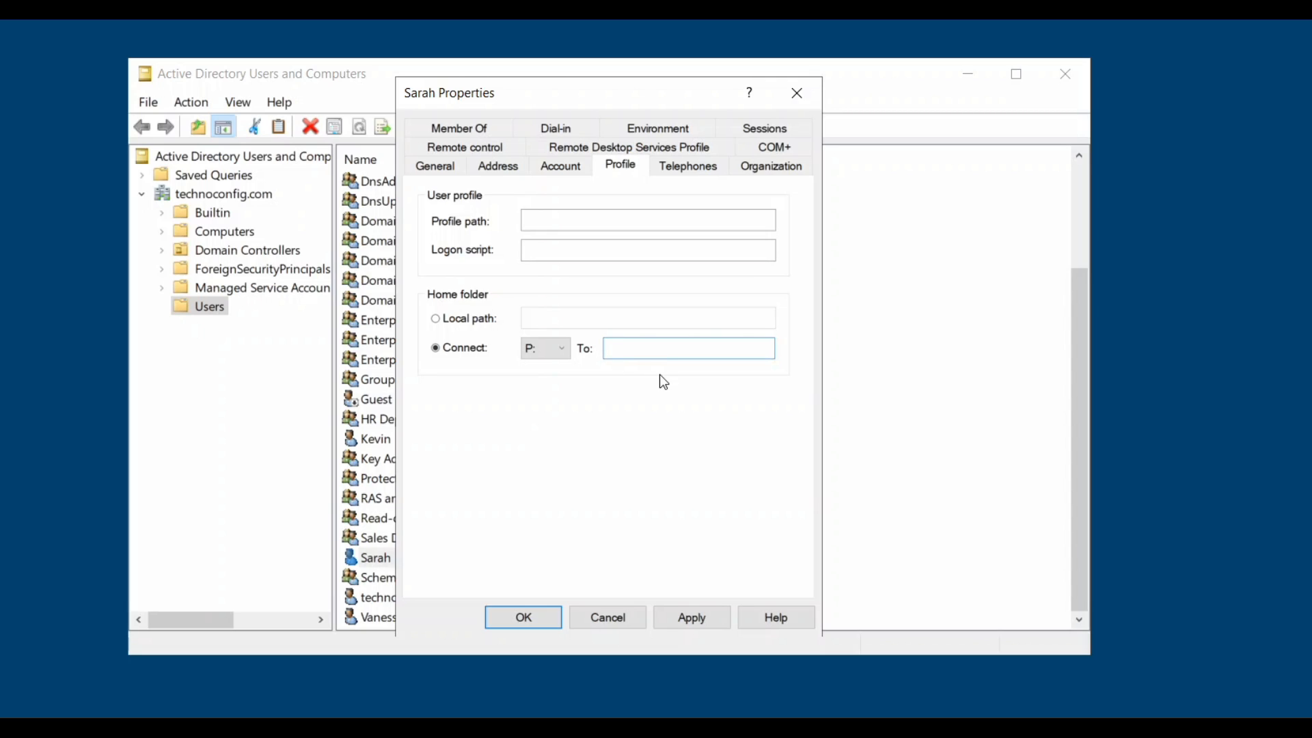
text(\)
text(dcserver\technoc)
key(BackSpace)
key(BackSpace)
key(BackSpace)
text(noconfig)
click(707, 612)
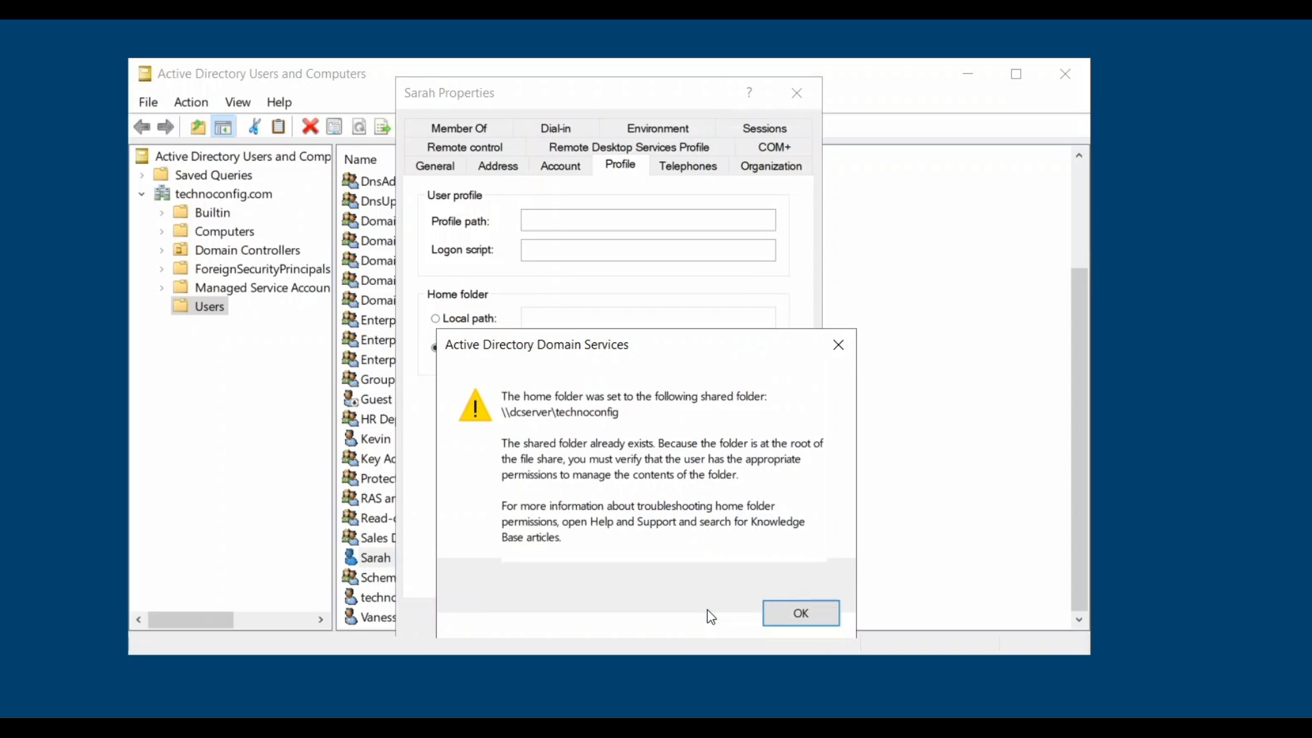
click(788, 617)
click(551, 618)
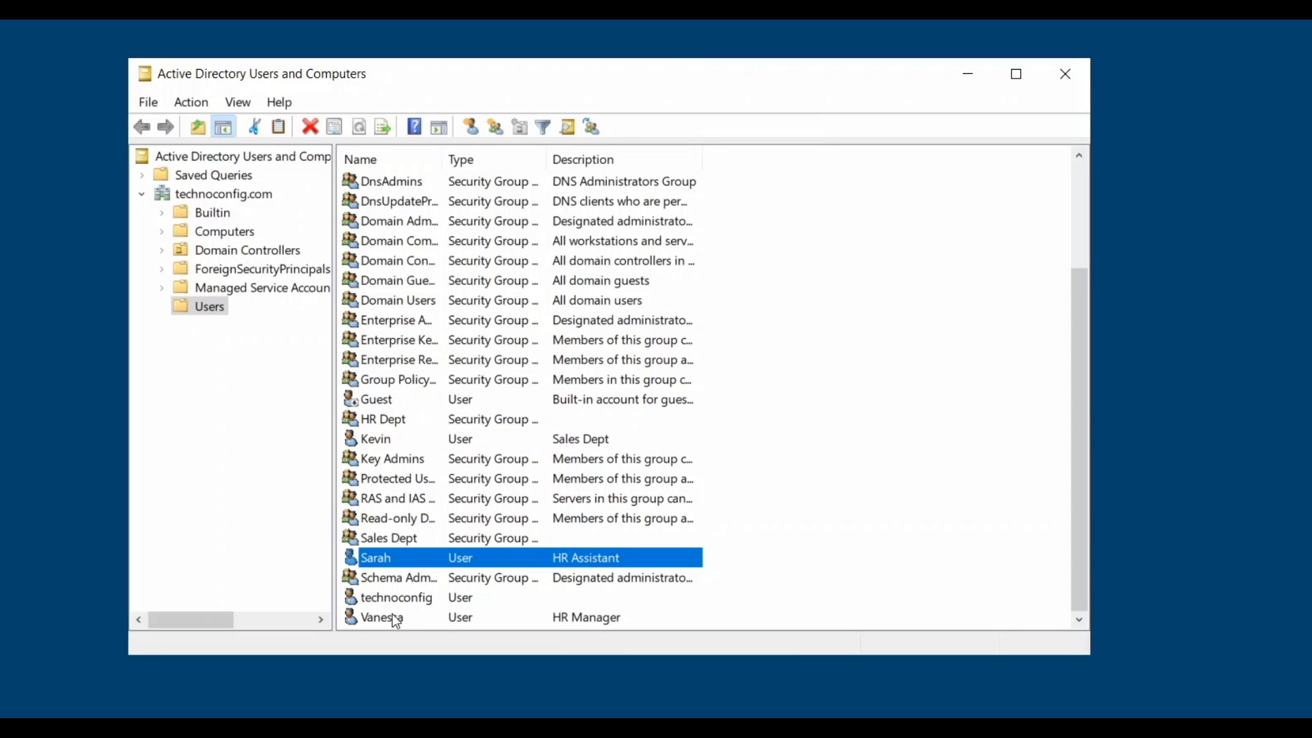
Open the HR manager account's properties on the Profile tab.
click(392, 615)
right_click(398, 615)
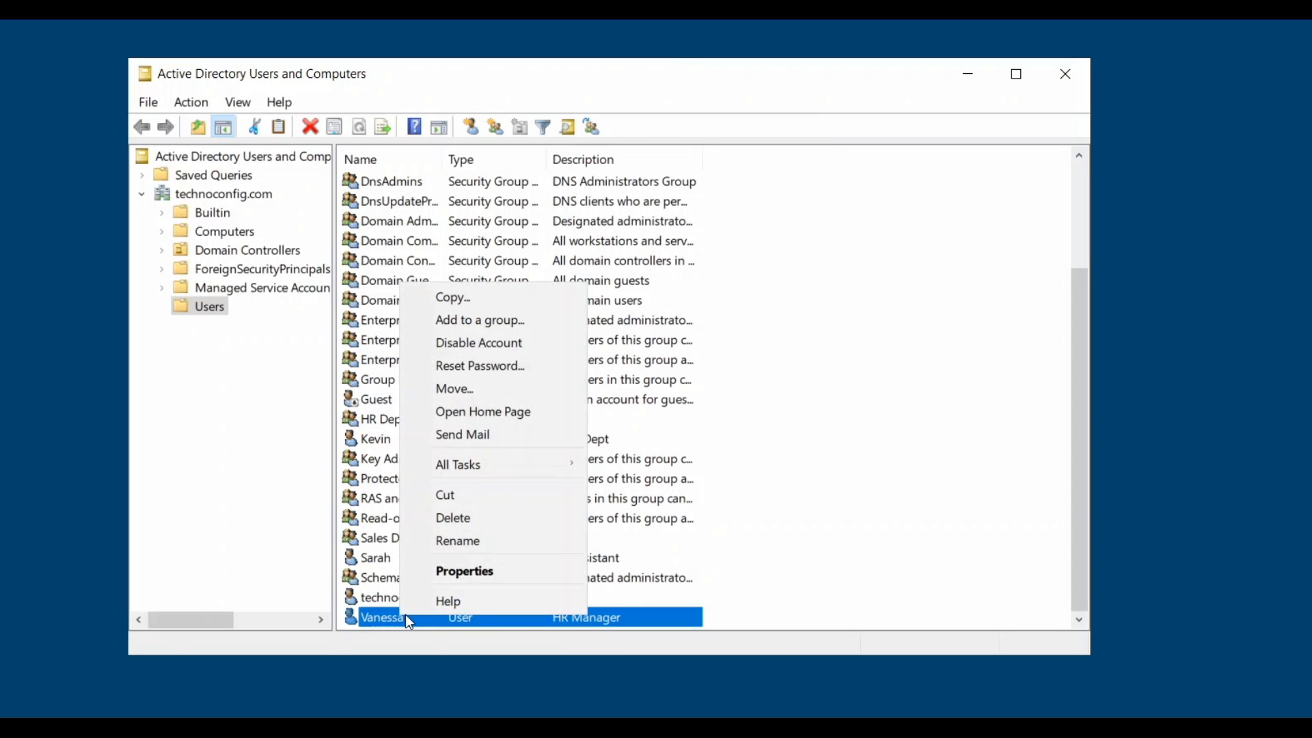
click(458, 571)
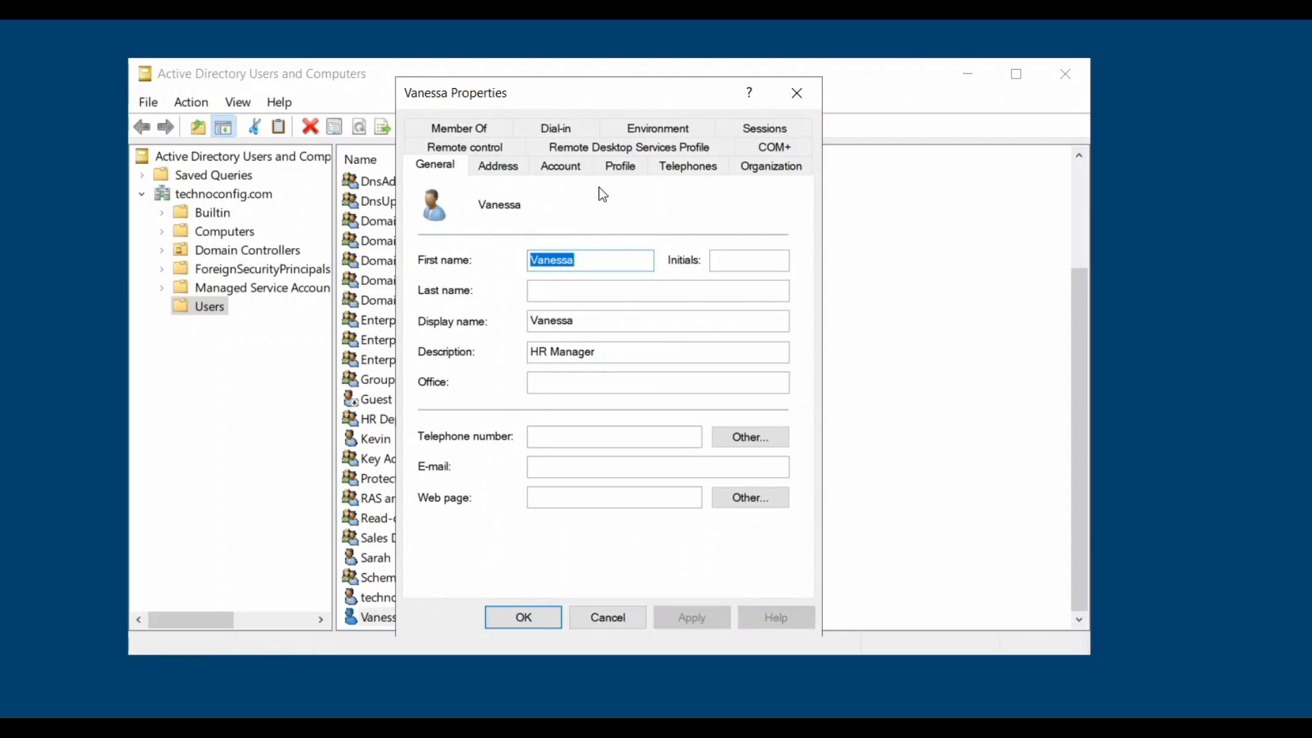
click(618, 166)
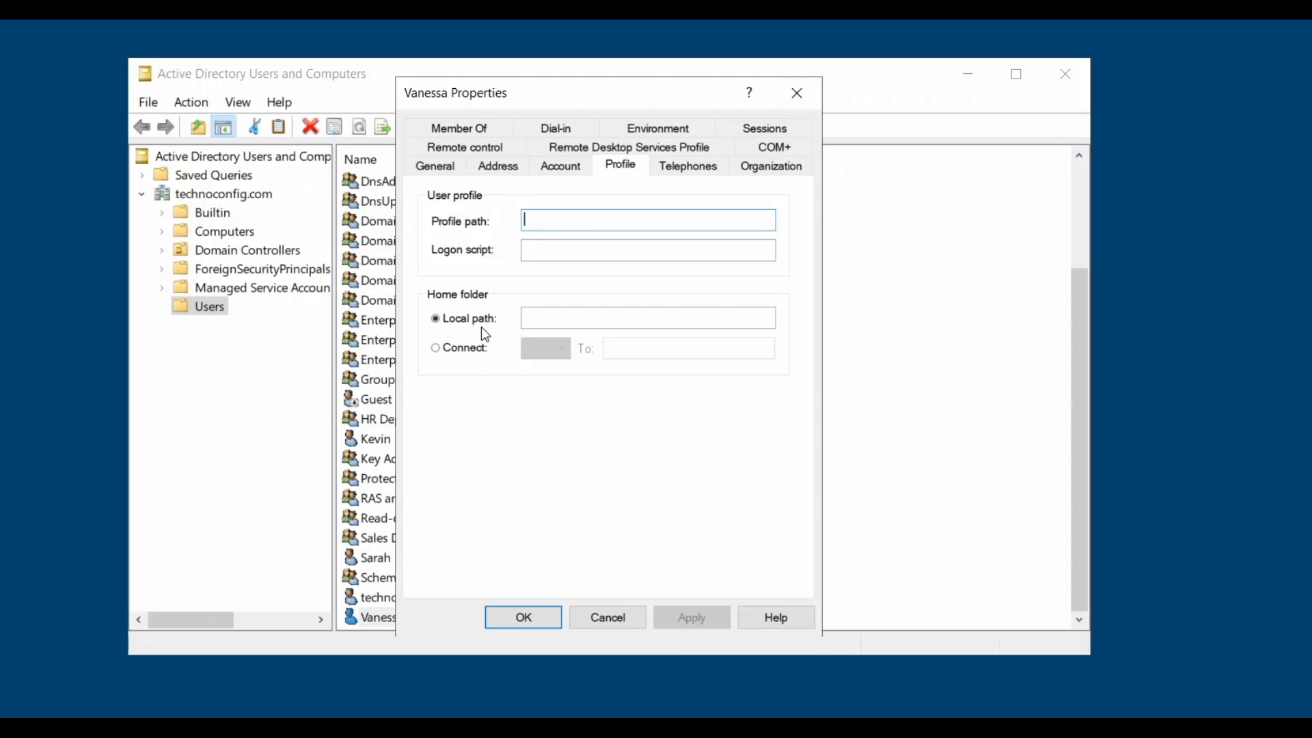
Map the home folder as P: to \\dcserver\technoconfig and save the account.
click(464, 349)
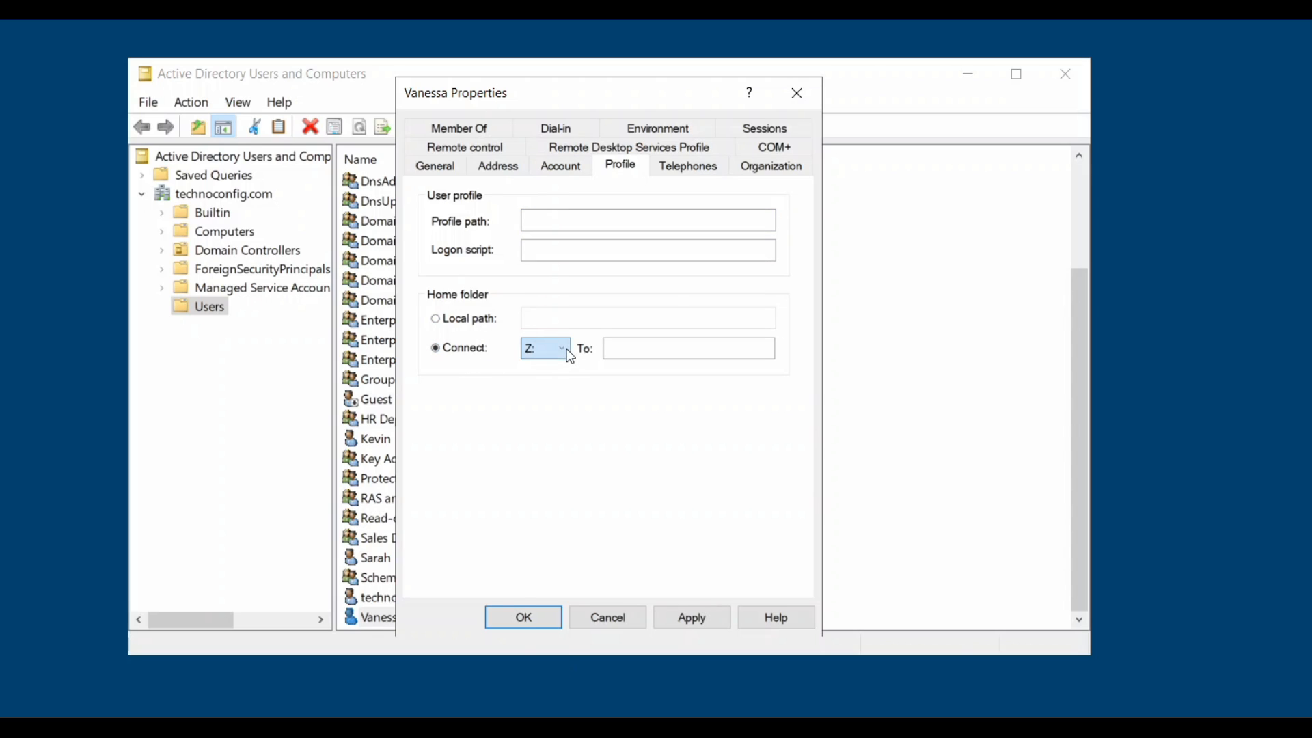
click(567, 350)
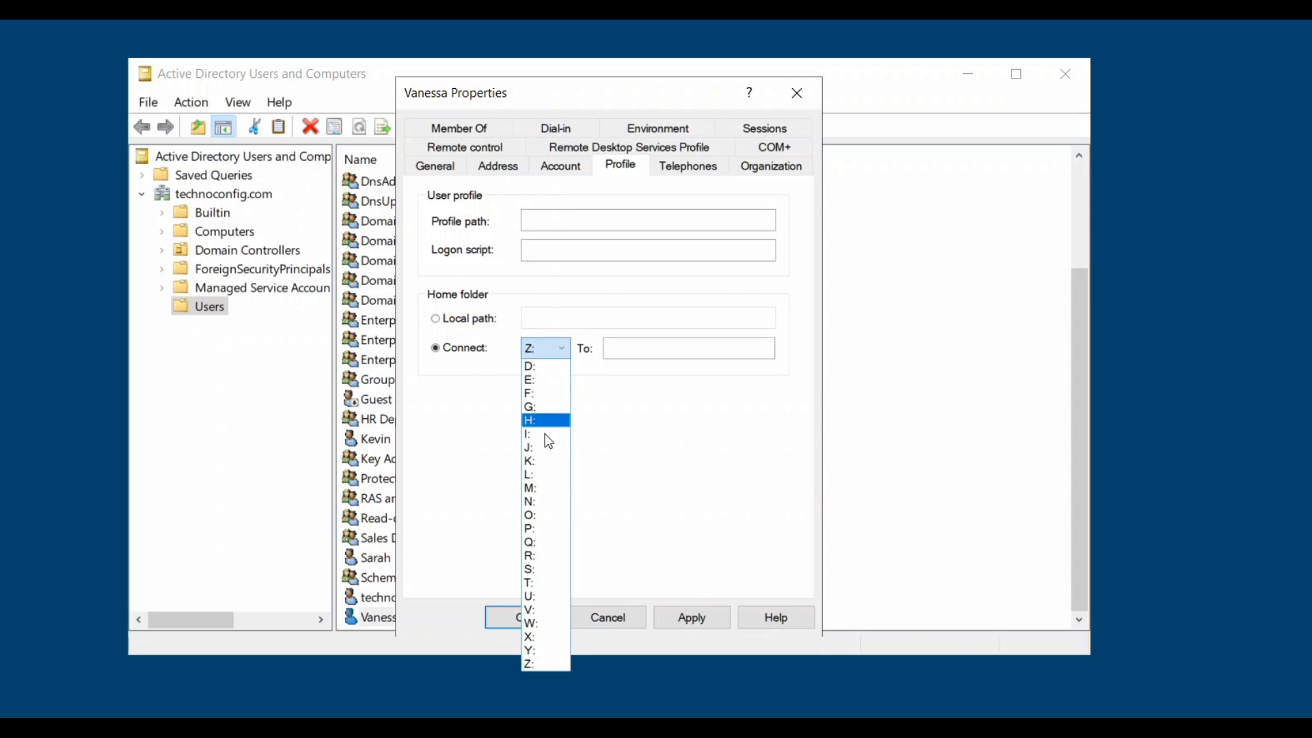
click(543, 528)
key(Tab)
text(\\)
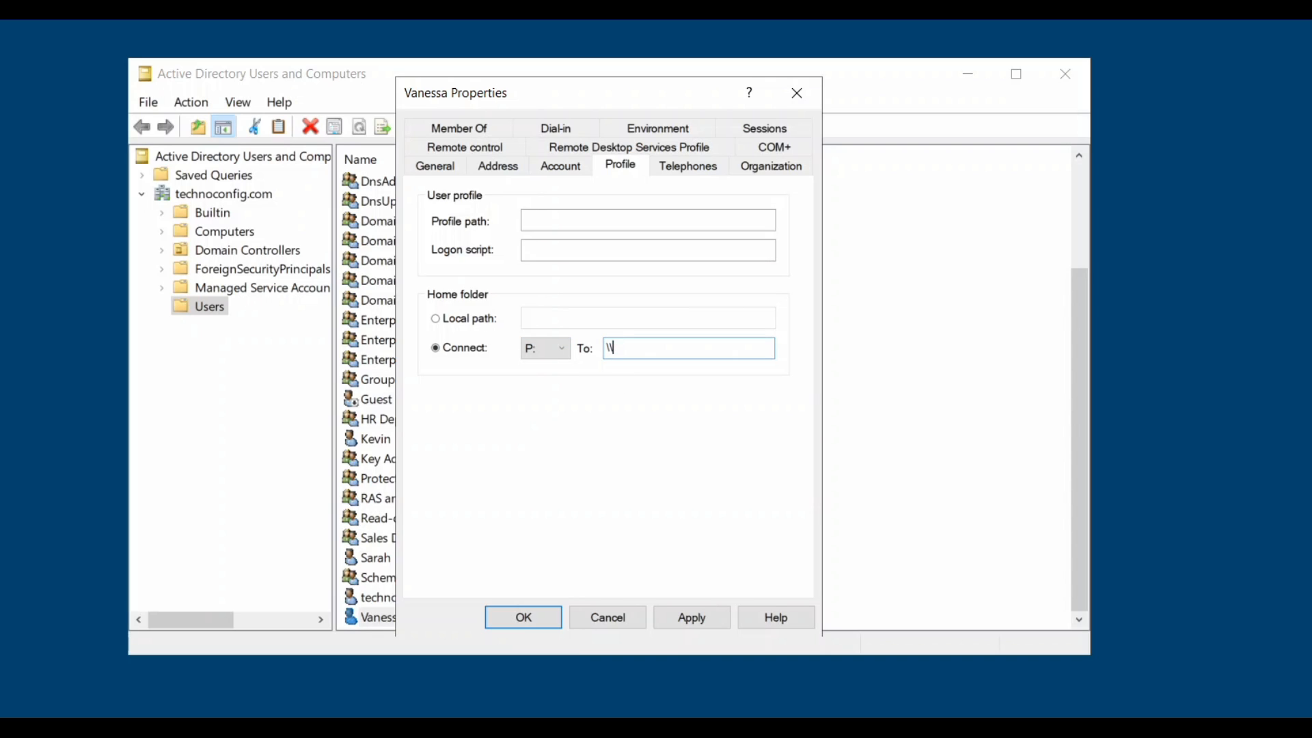
text(dcserver\technoconfig)
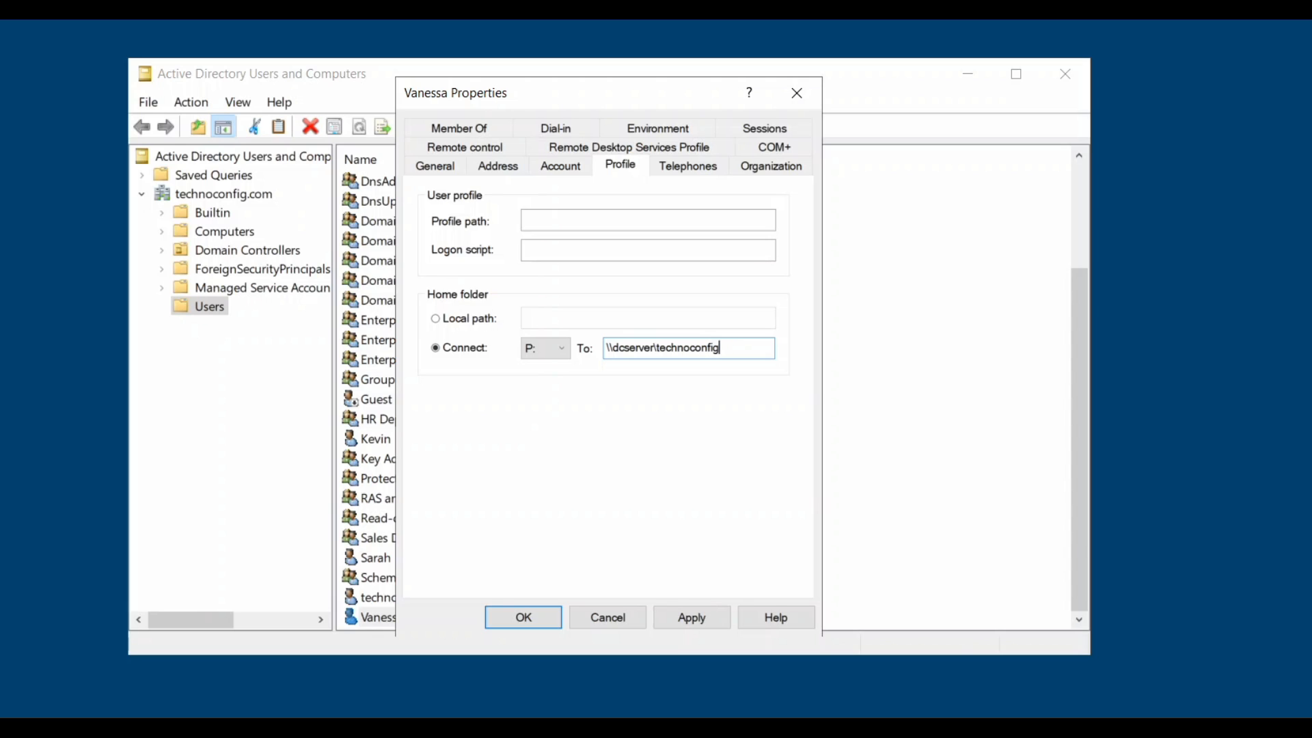
click(691, 619)
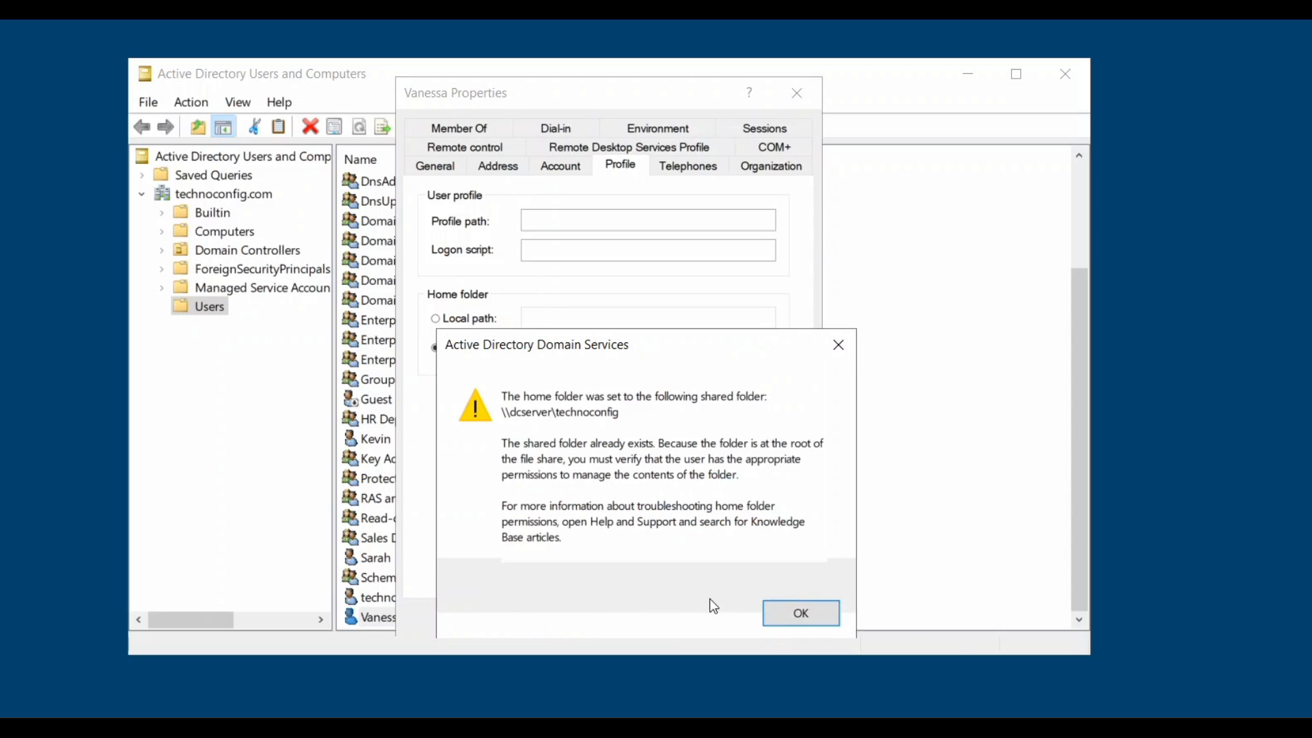
click(820, 622)
click(537, 617)
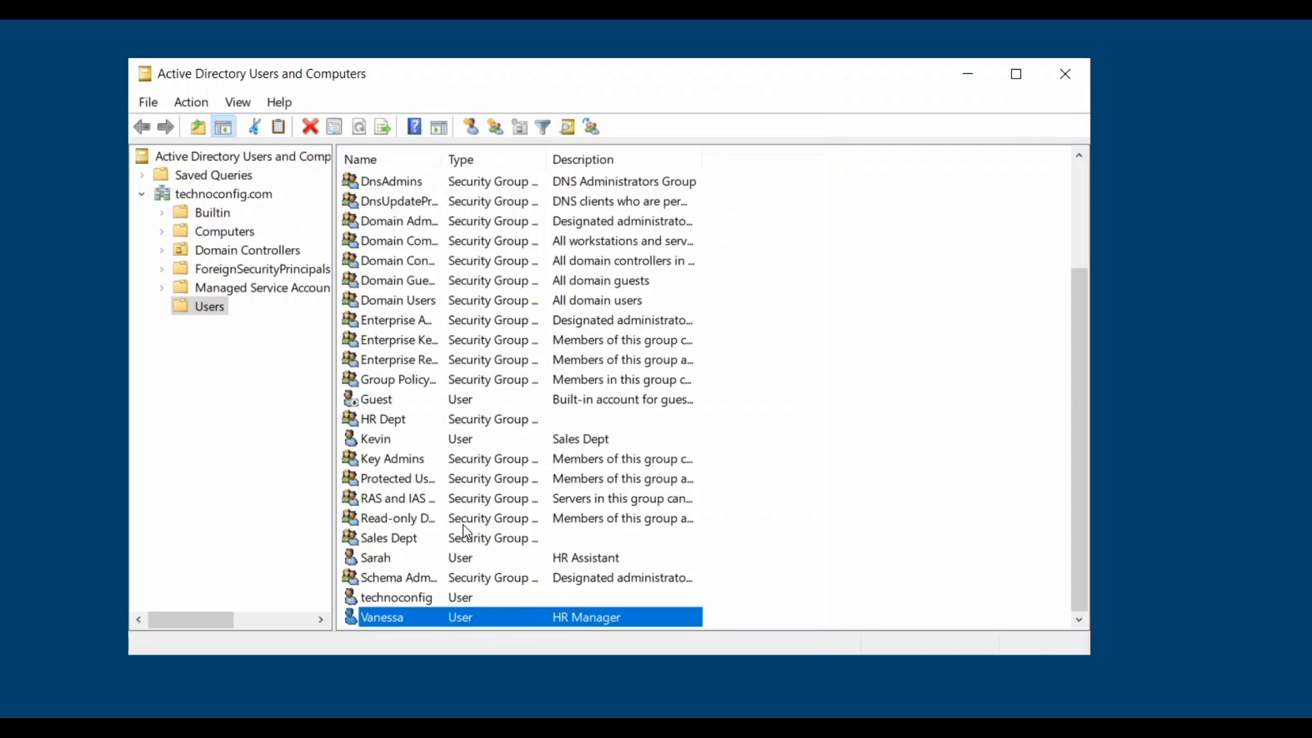
Open the sales user account's properties on the Profile tab.
click(385, 422)
right_click(374, 443)
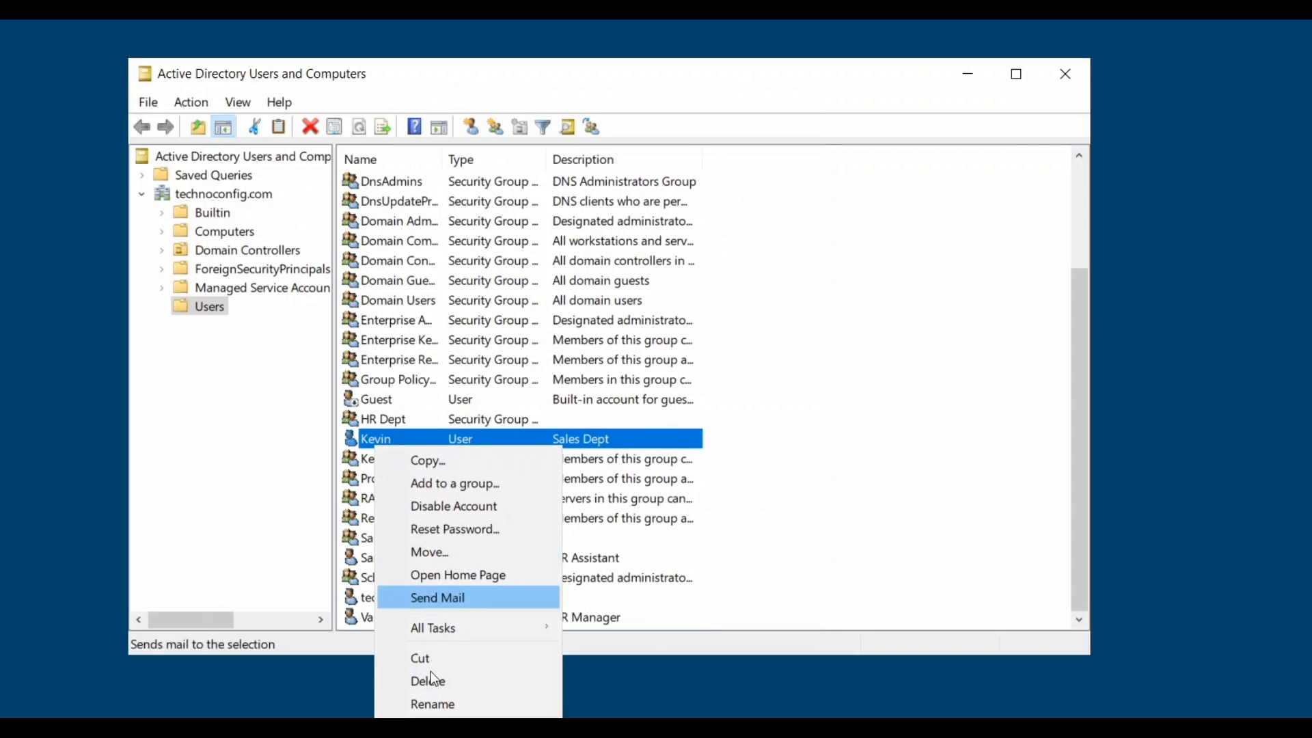
click(426, 732)
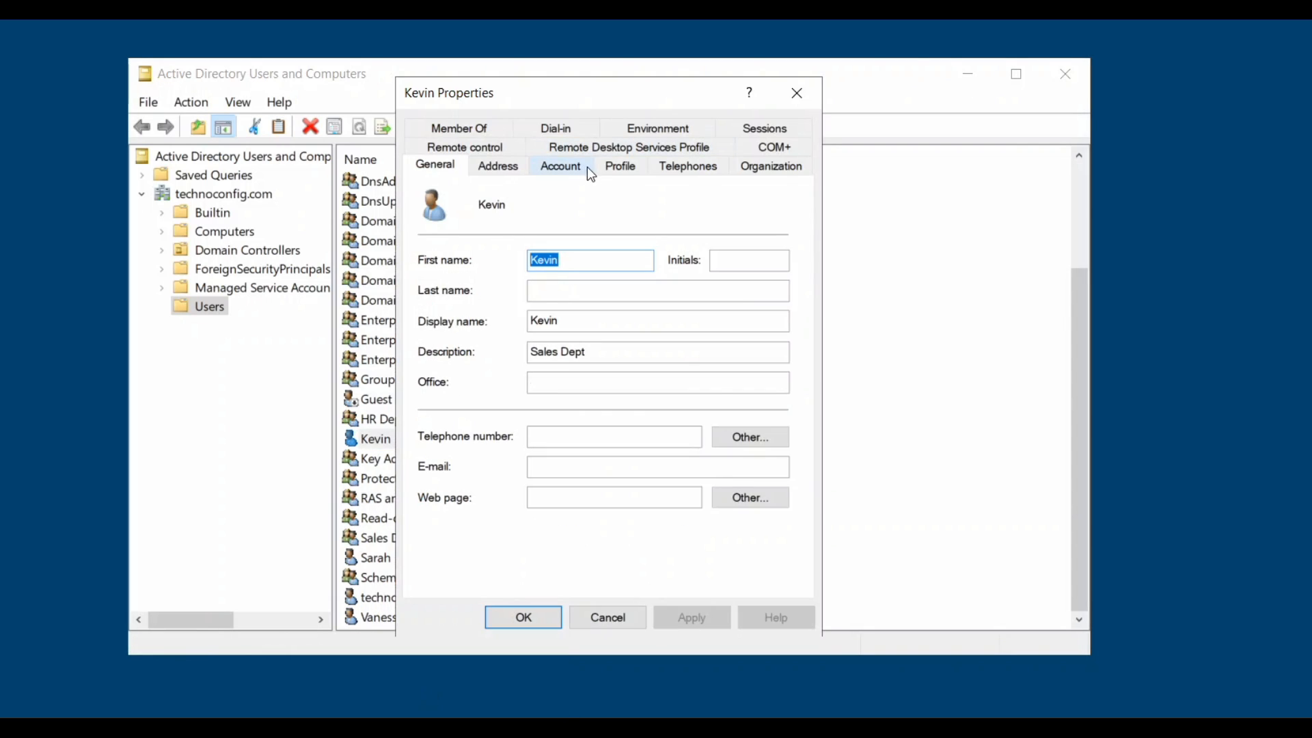
click(619, 166)
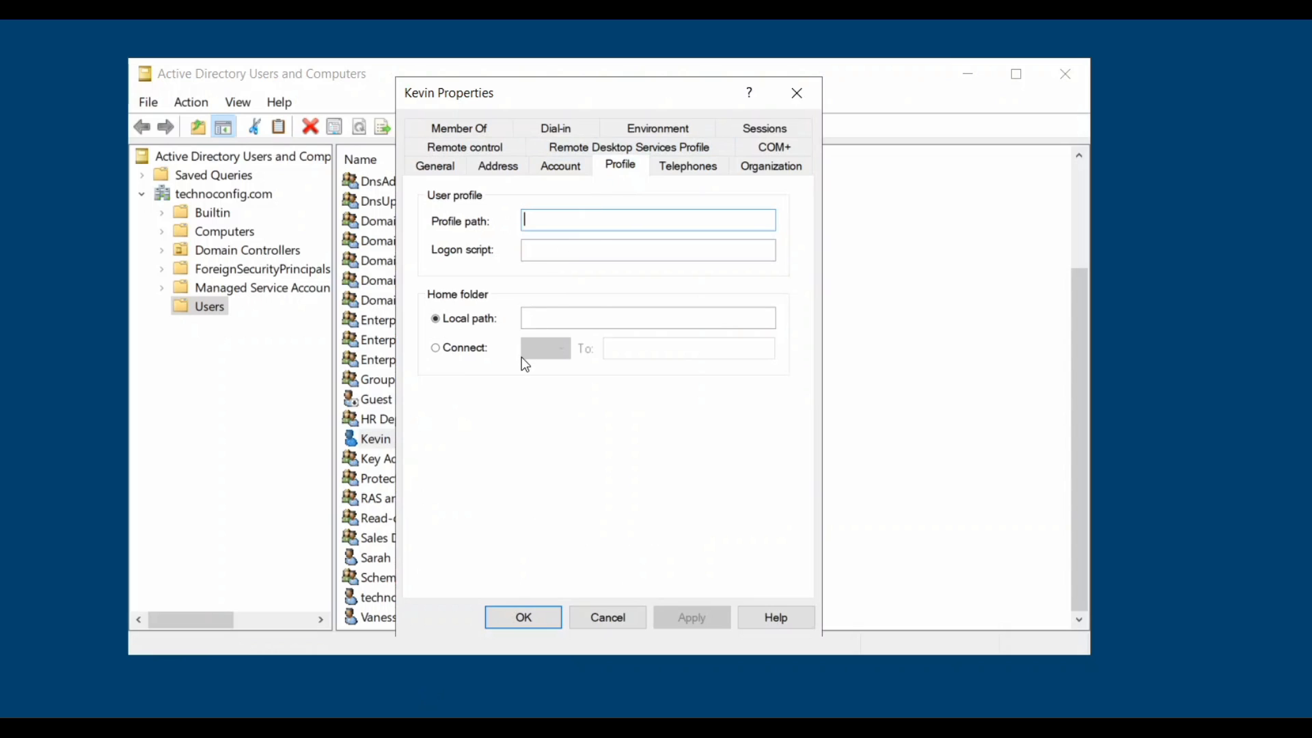
Map the home folder as P: to \\dcserver\technoconfig and save the account.
click(446, 349)
click(561, 349)
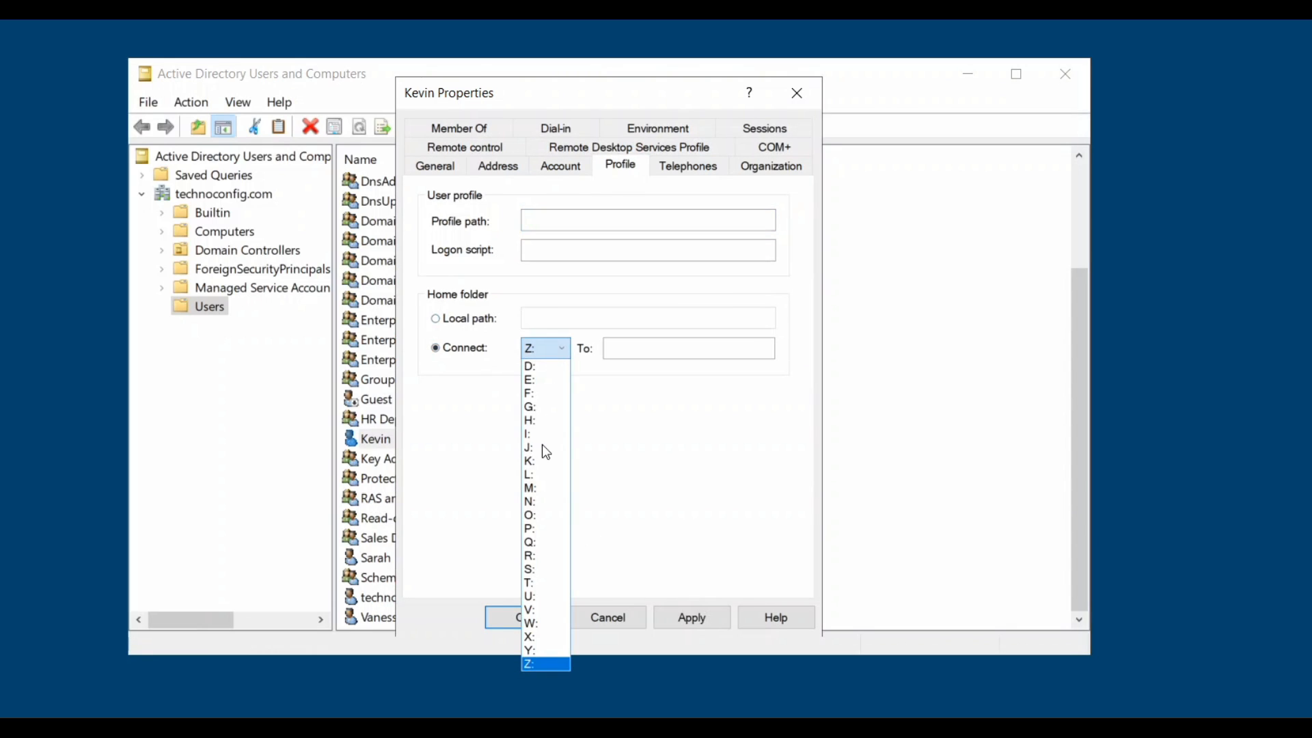
click(542, 536)
click(688, 349)
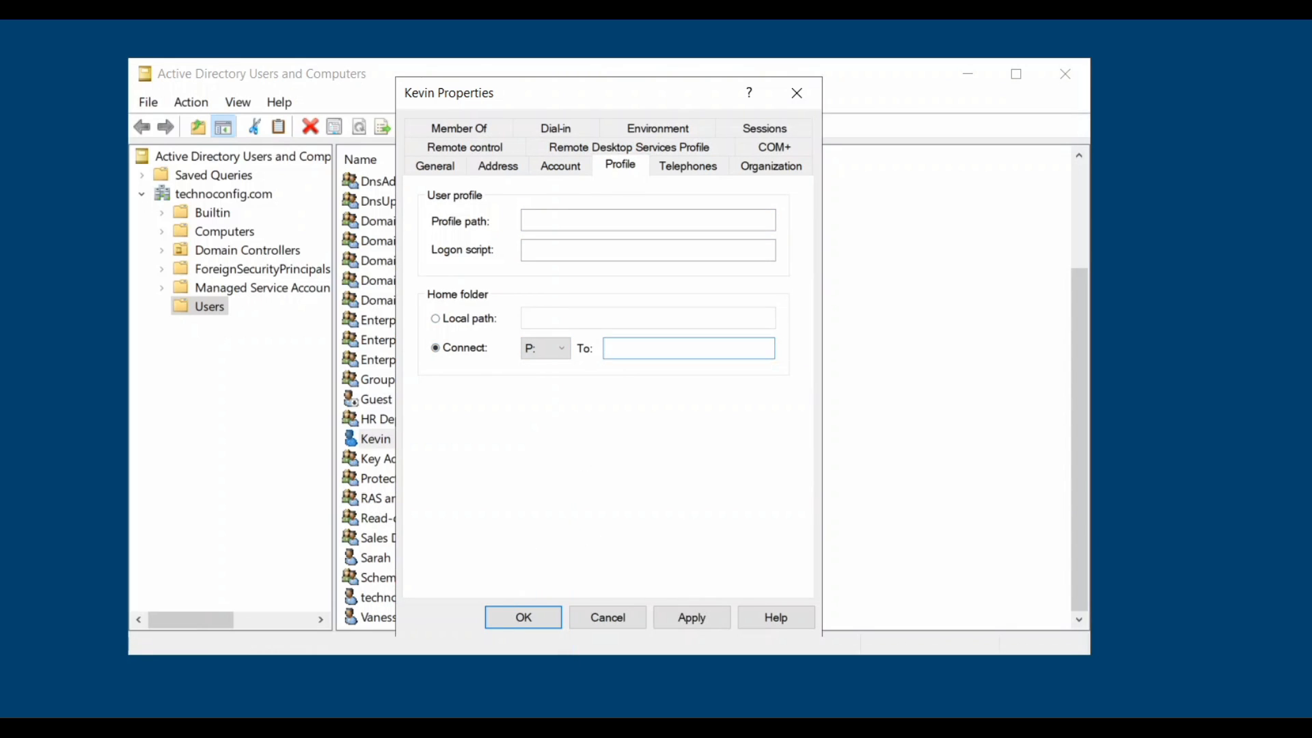
text(\dcserver\technoconfig)
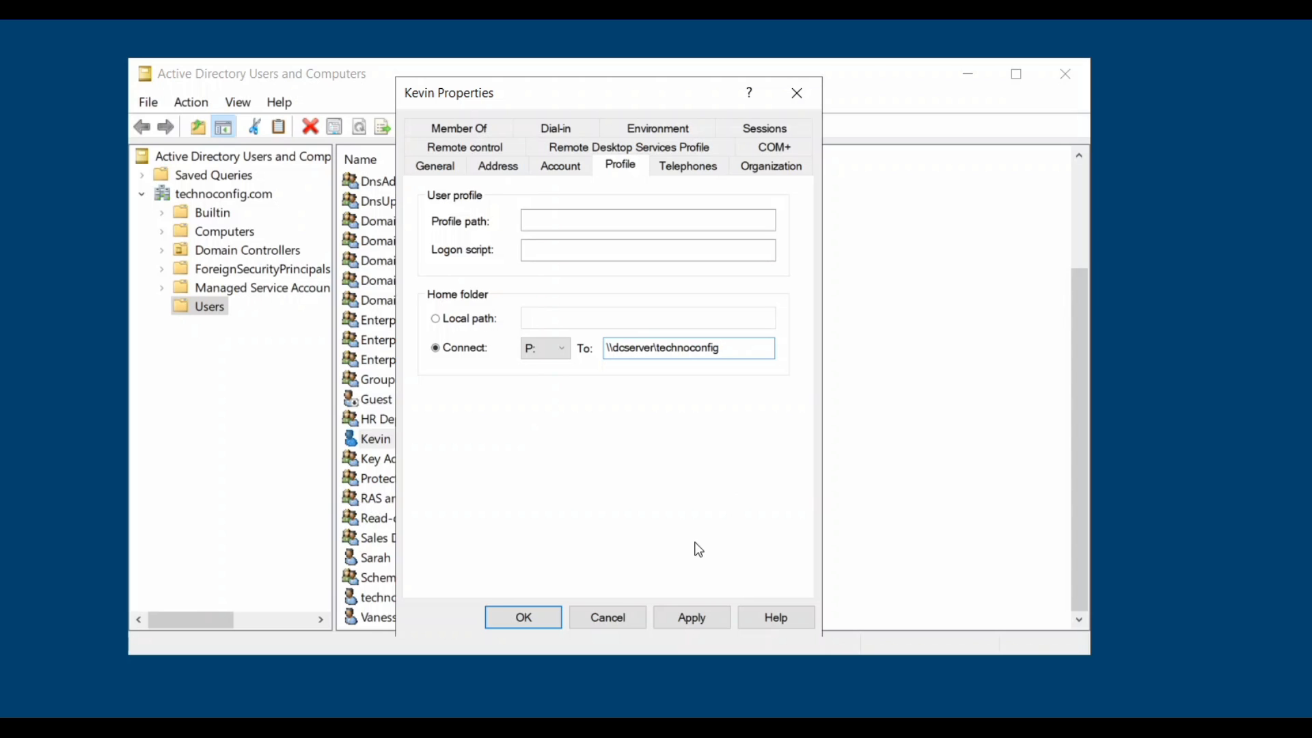
click(712, 624)
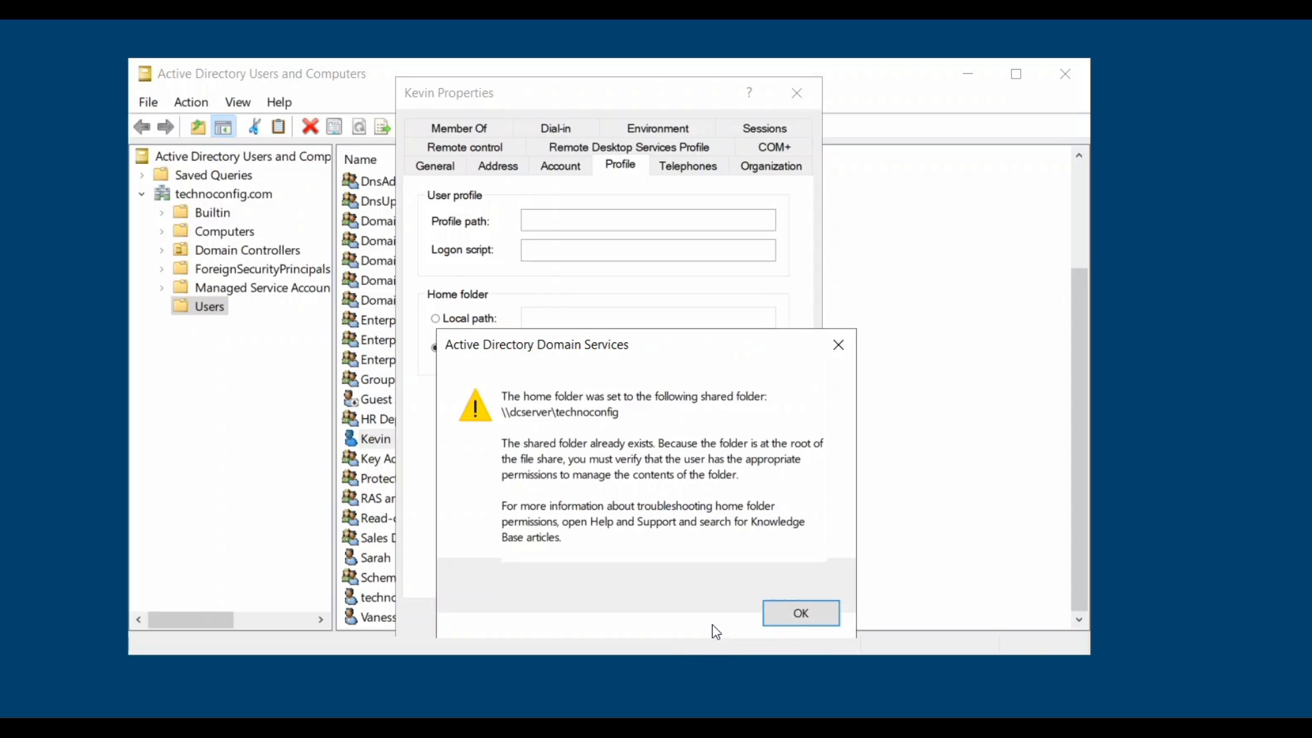
click(809, 604)
click(546, 621)
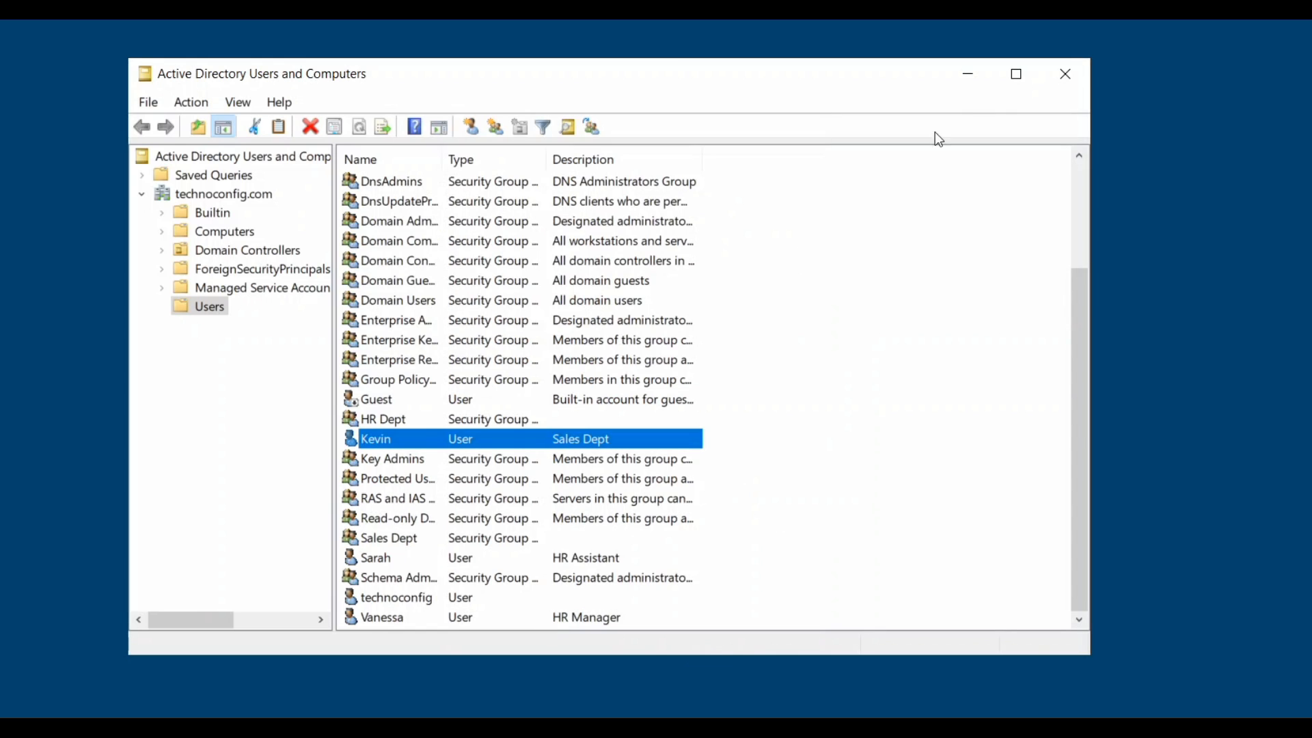
Close the Active Directory Users and Computers window.
click(1064, 77)
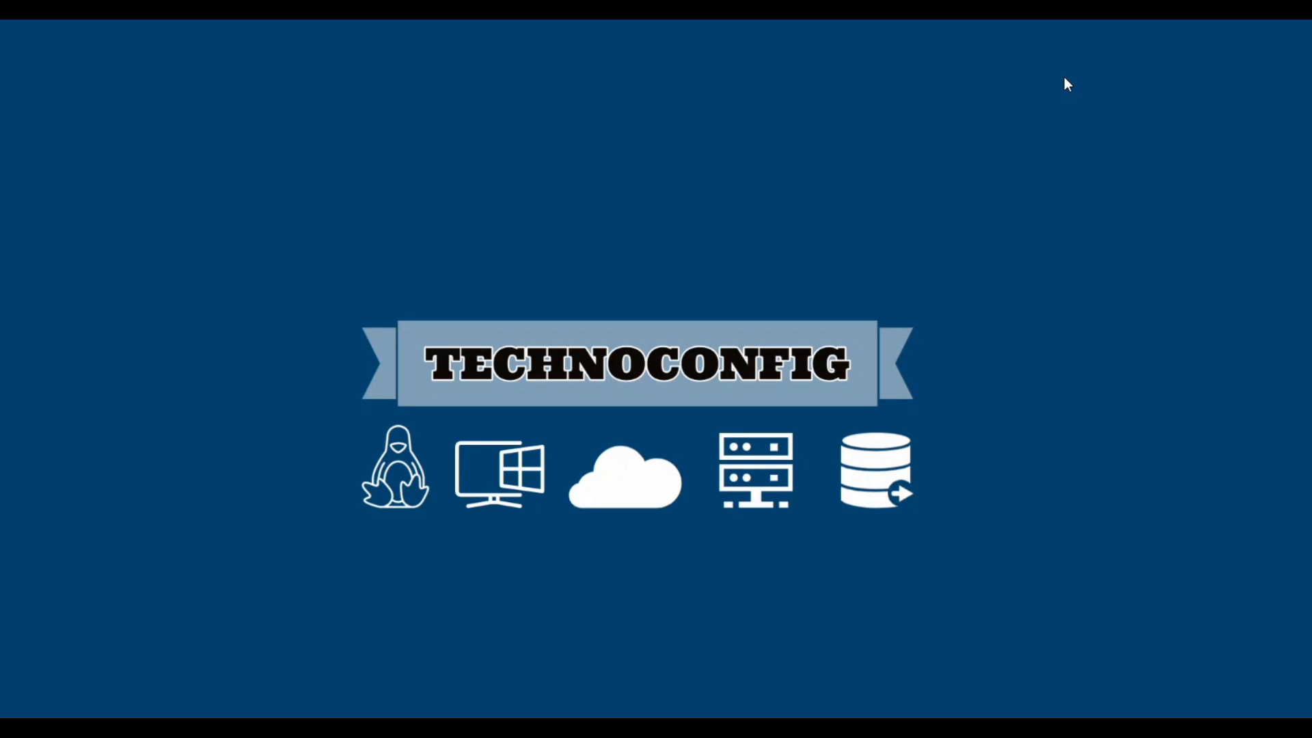
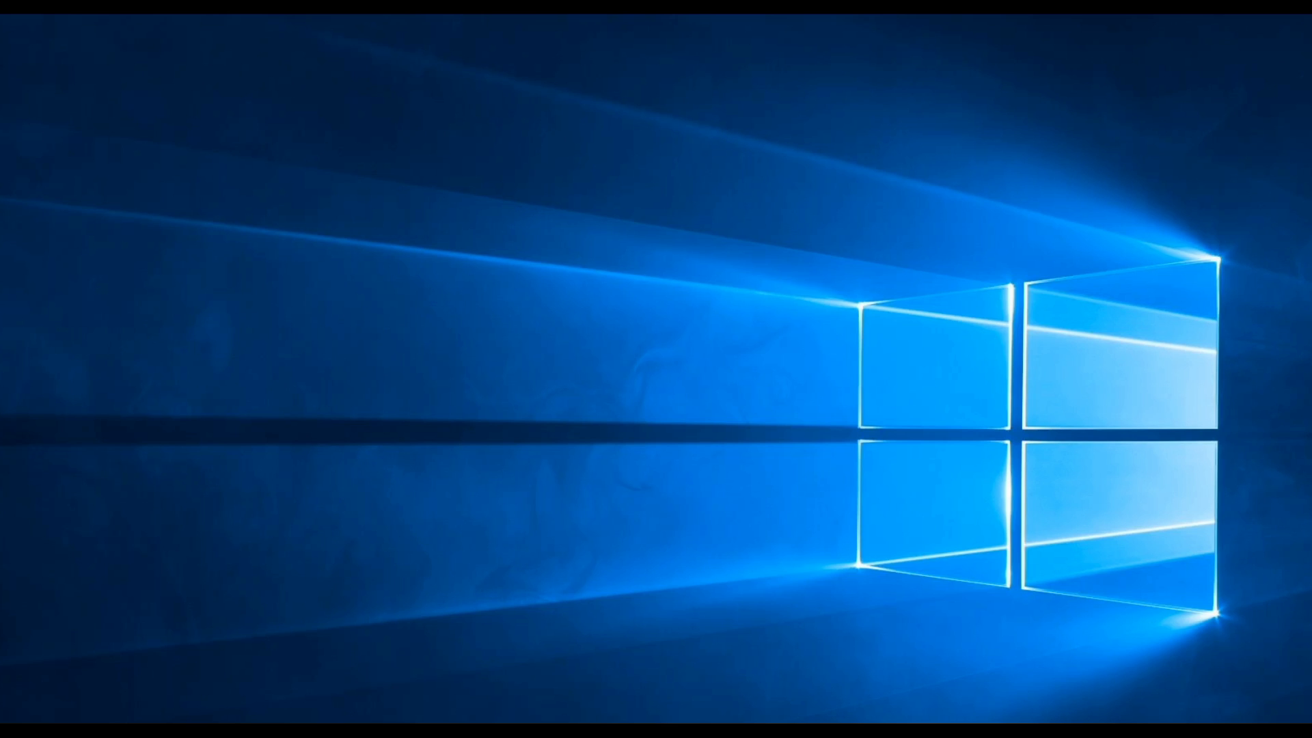
In a new Explorer window, go from This PC into technoconfig (P:) and open HR Dept.
key(super+e)
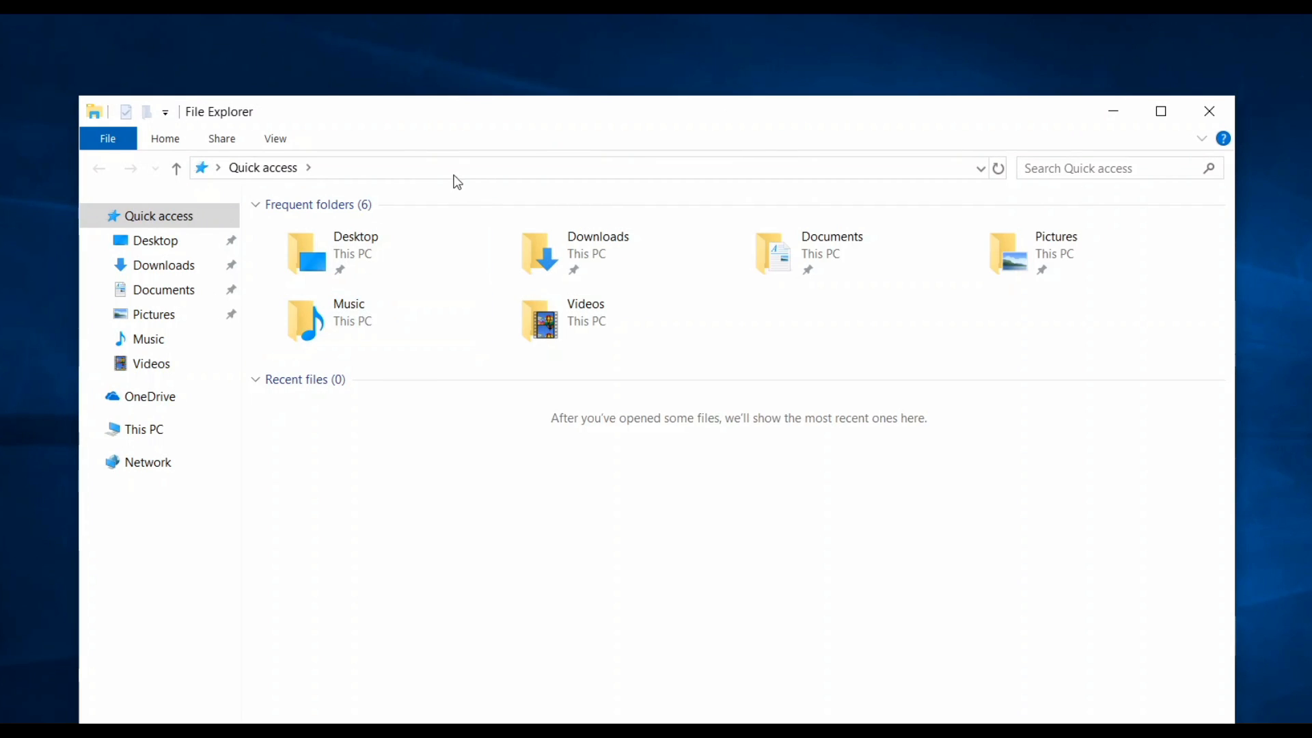
click(176, 435)
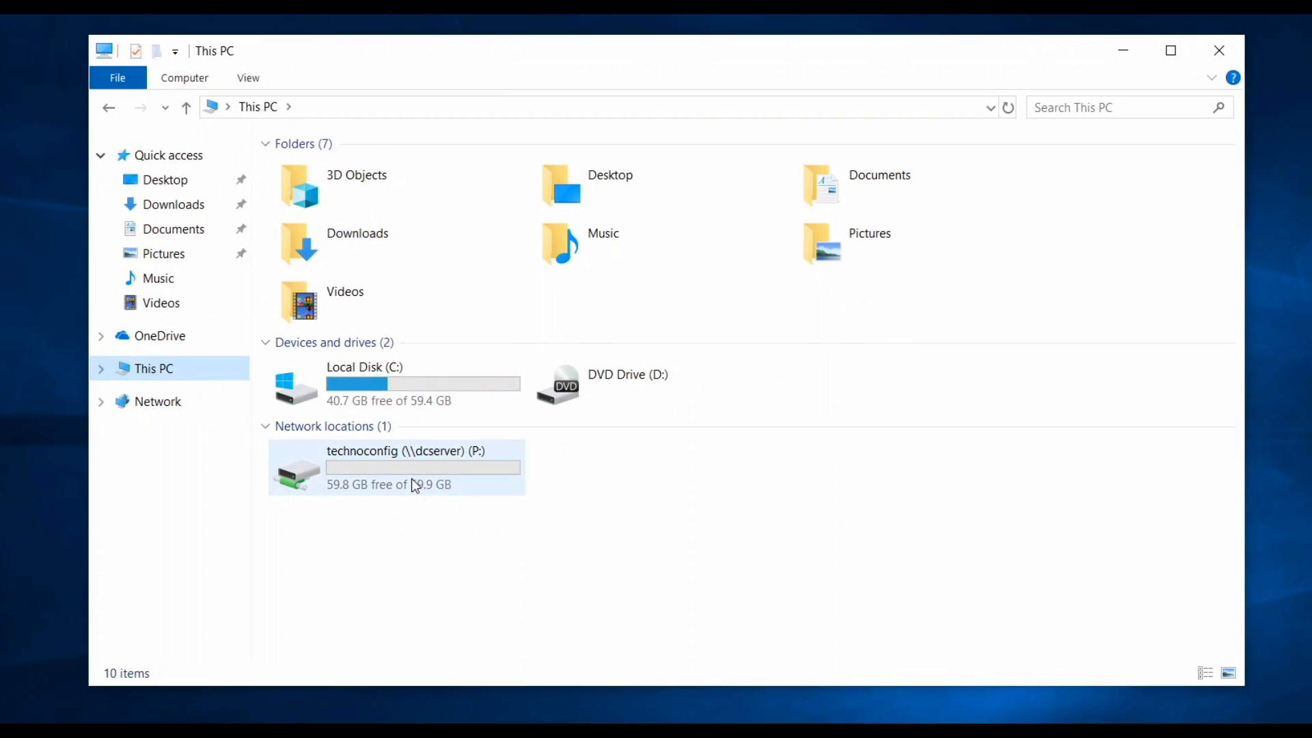
double_click(416, 472)
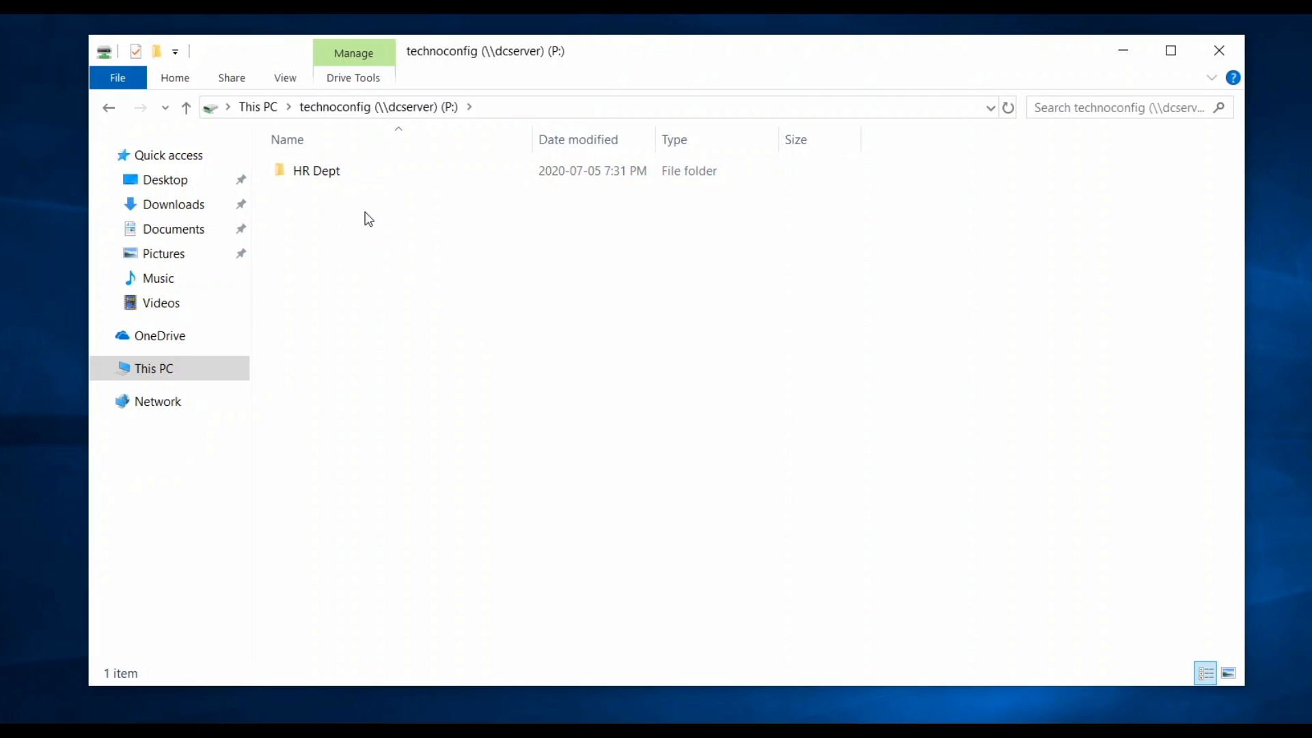
double_click(341, 179)
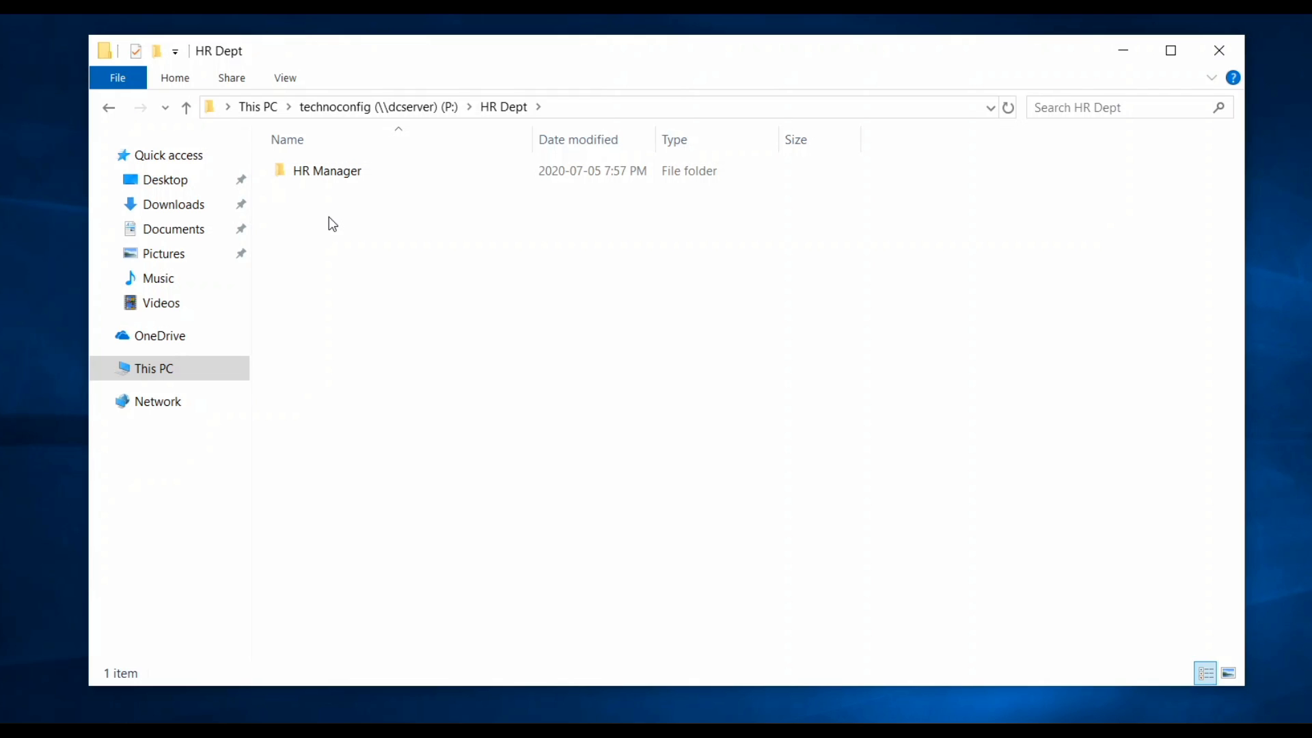
Inside the HR Manager folder, create a new text document named salaries.
double_click(358, 182)
right_click(491, 246)
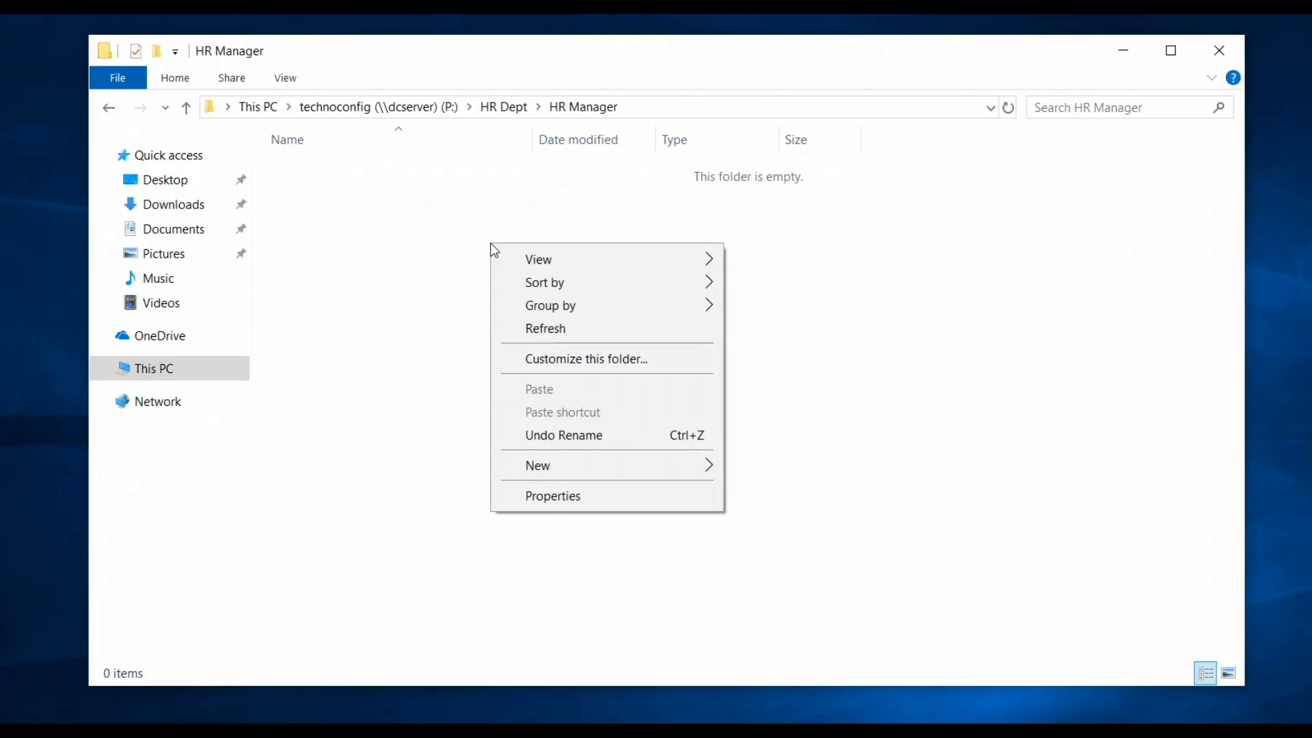
click(454, 225)
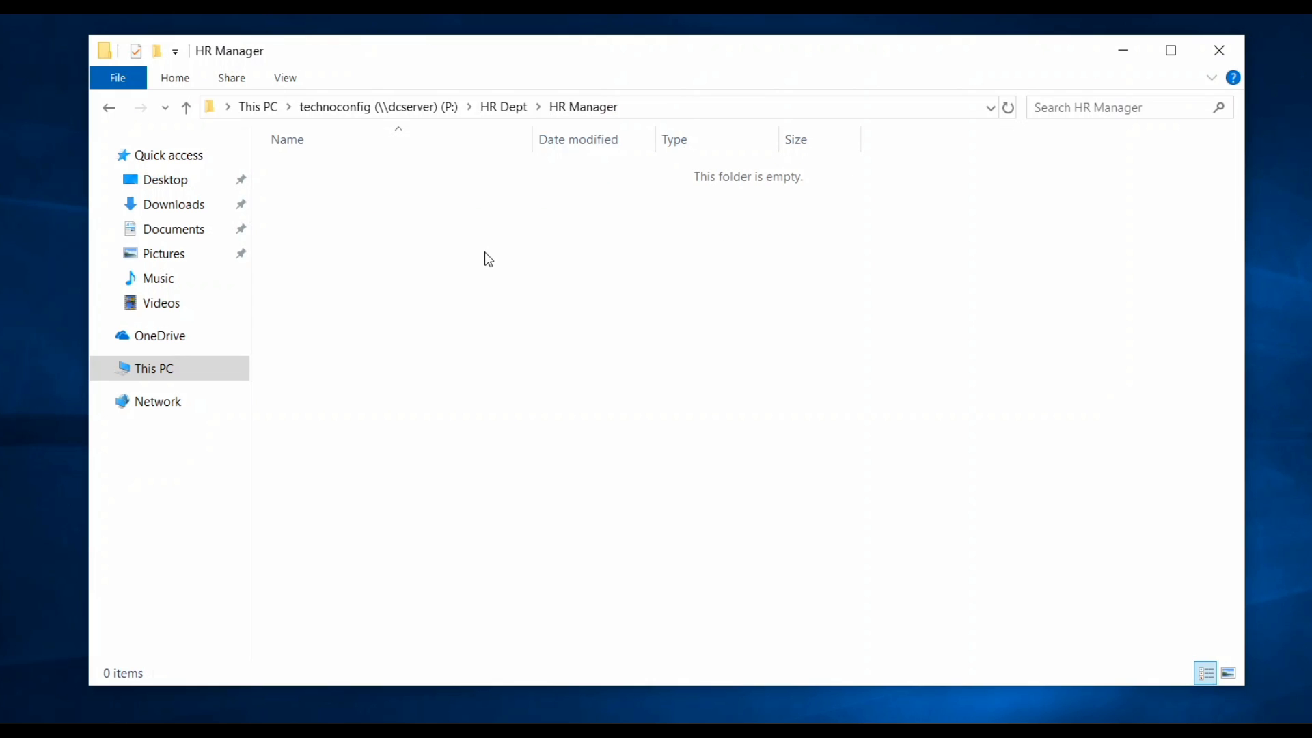
right_click(440, 224)
mouse_move(580, 435)
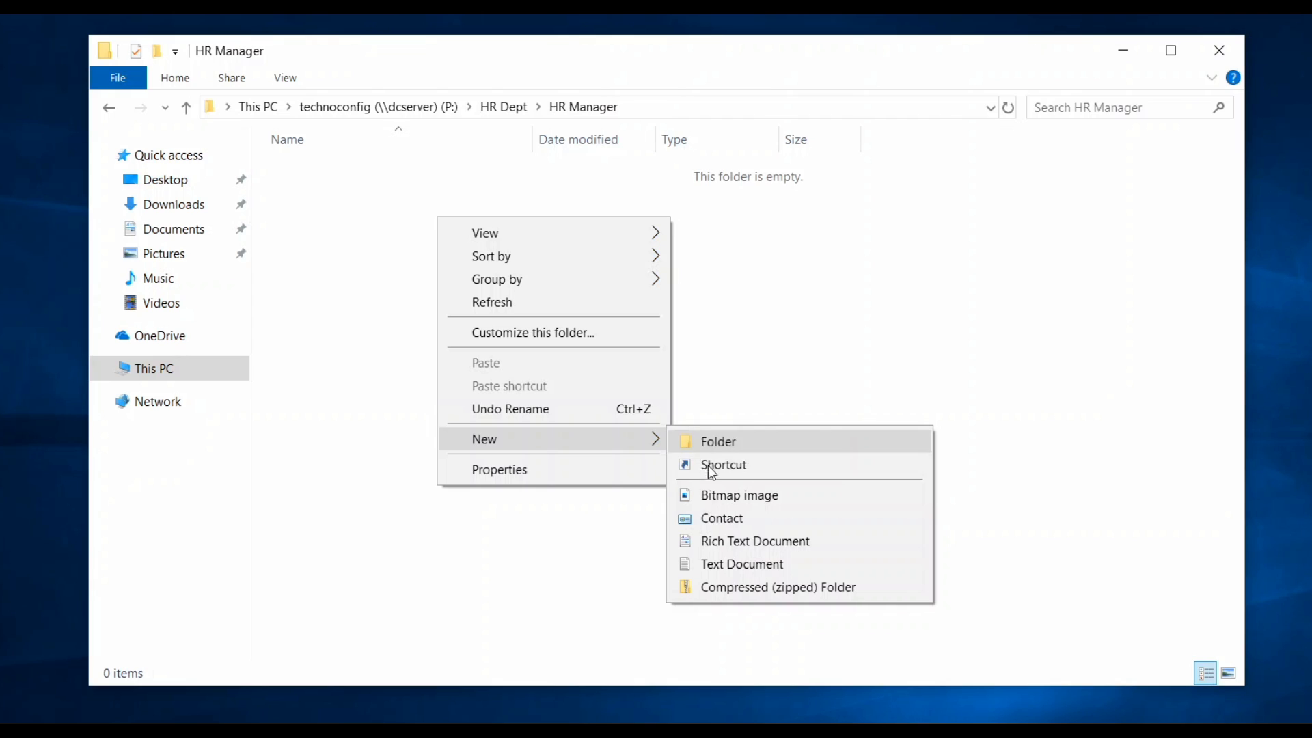
click(679, 252)
right_click(513, 229)
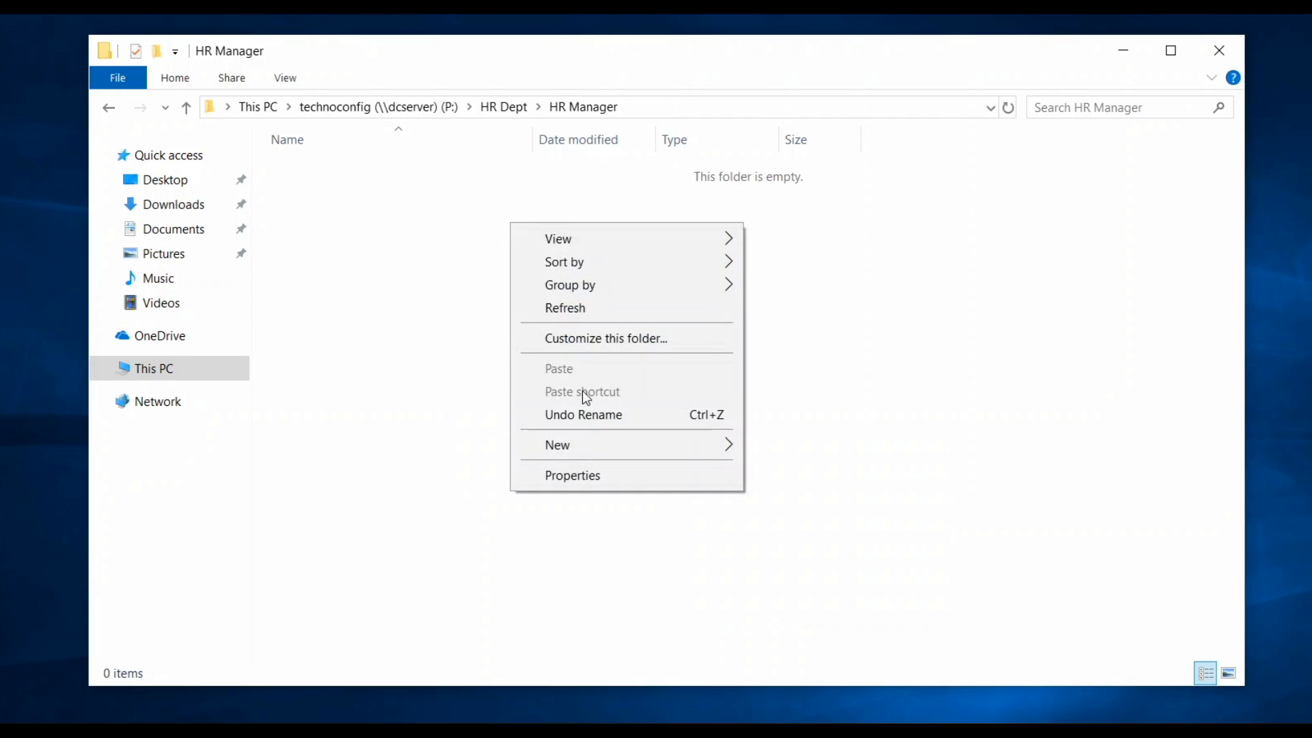
mouse_move(589, 441)
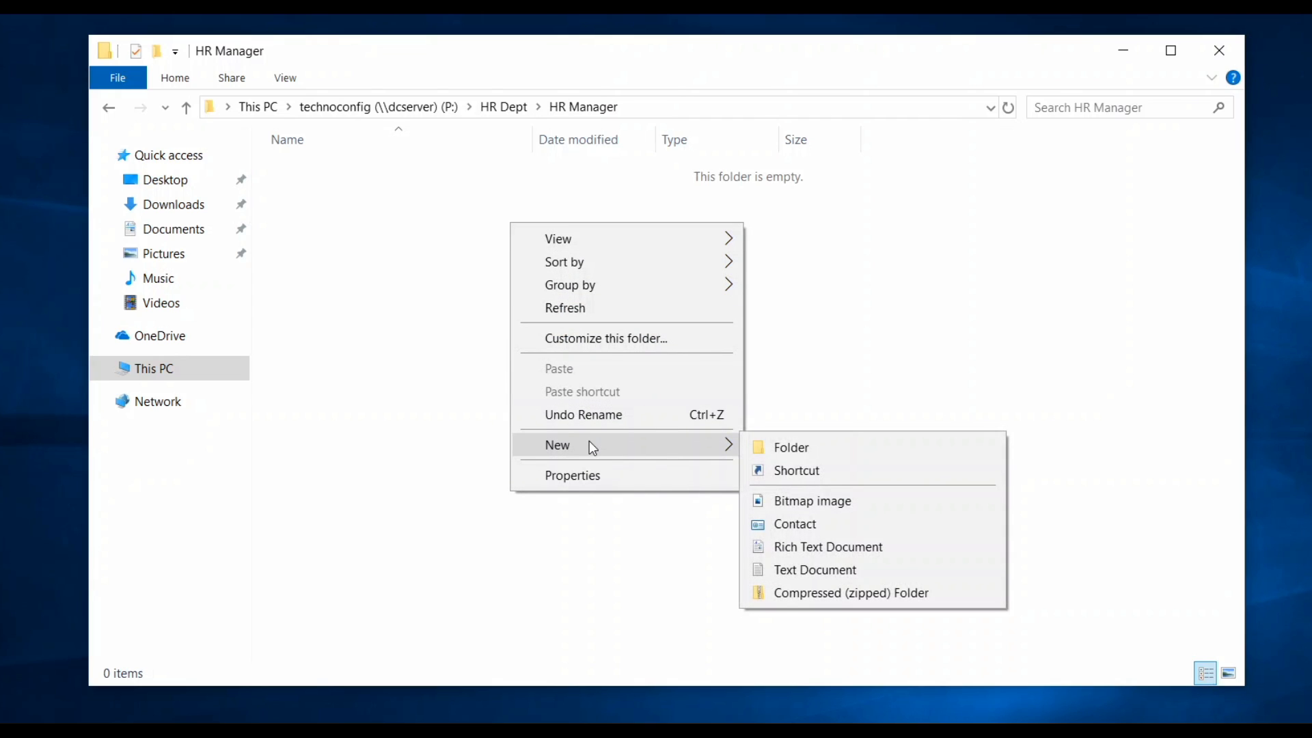
click(817, 572)
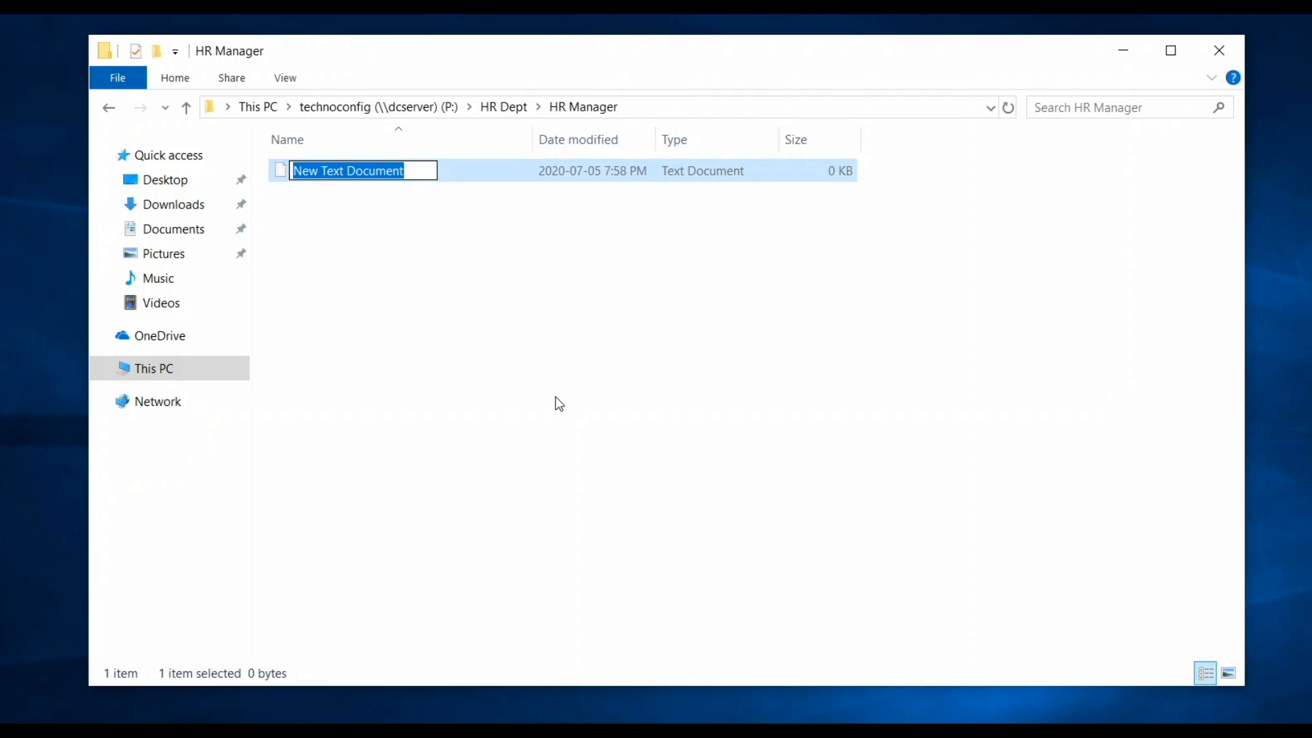
text(sala)
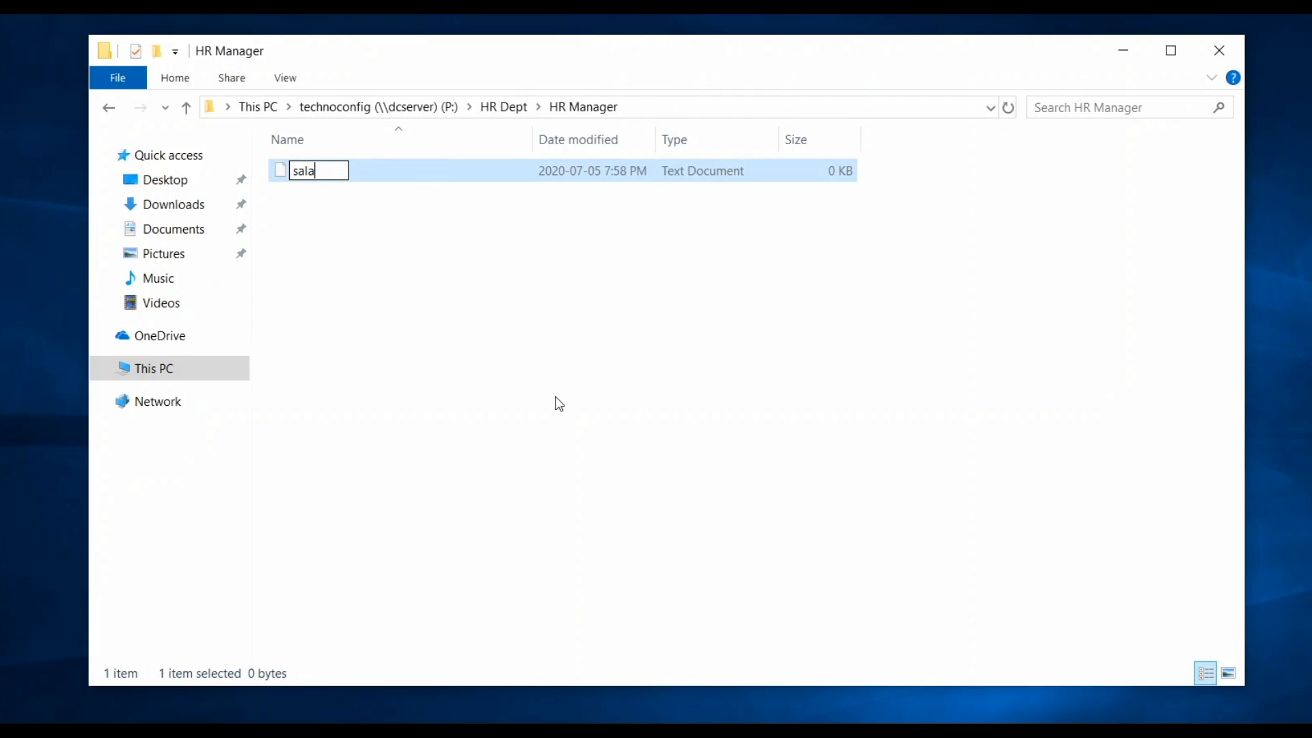
text(ries)
key(Return)
Dismiss the open menu and go back to the HR Dept folder.
right_click(573, 310)
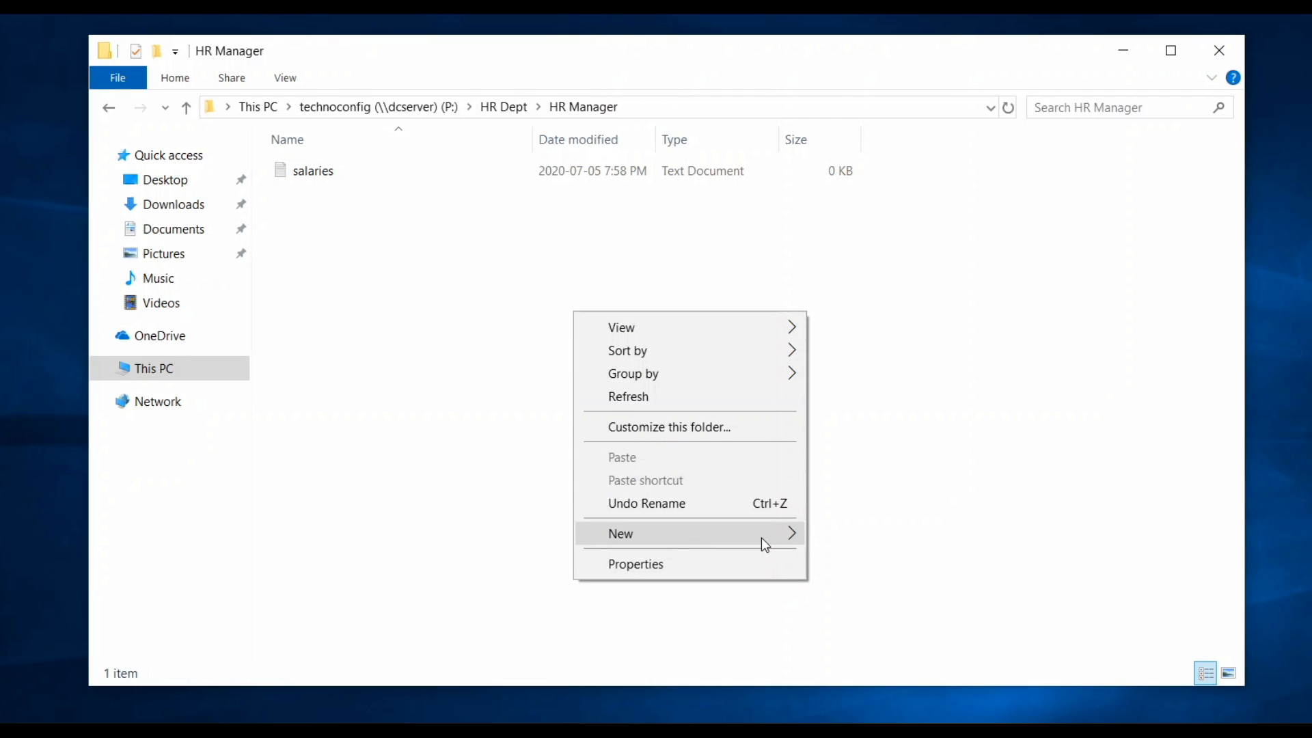
click(342, 226)
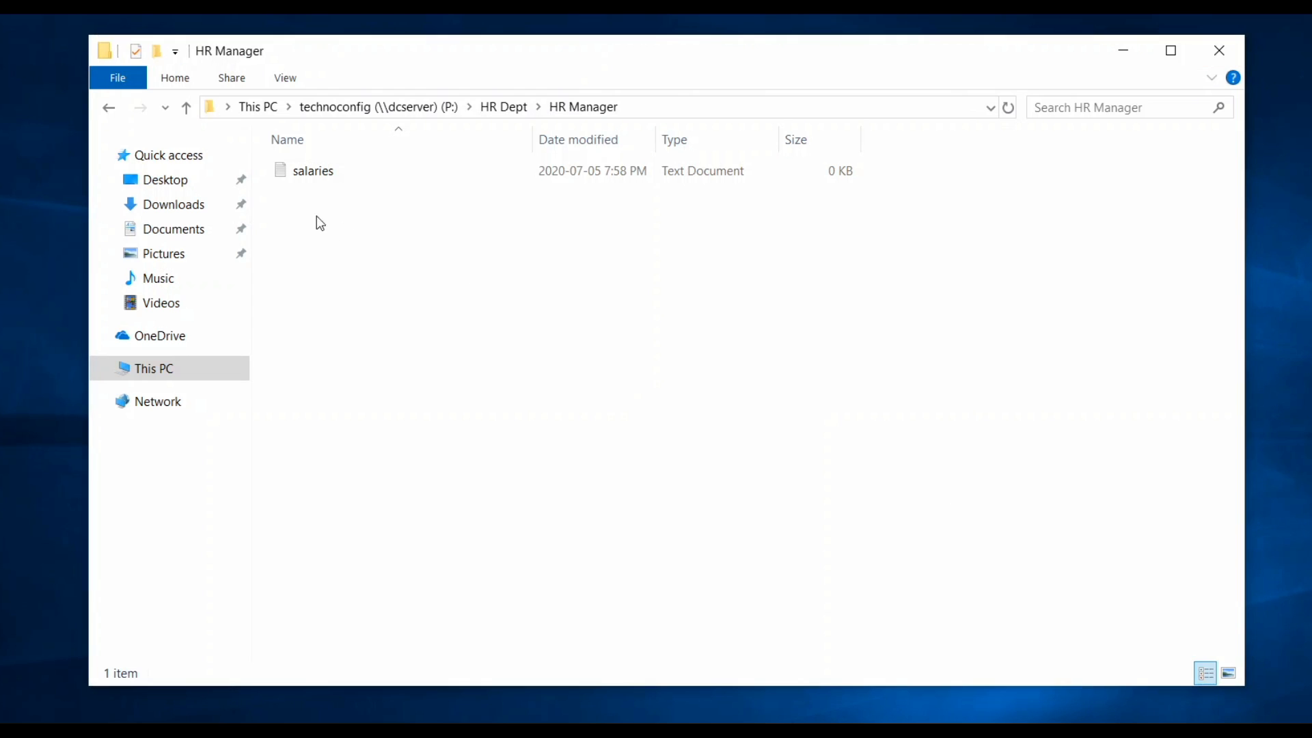
click(108, 109)
Try a new text document in HR Dept, cancel Access Denied, then reopen HR Manager.
right_click(390, 315)
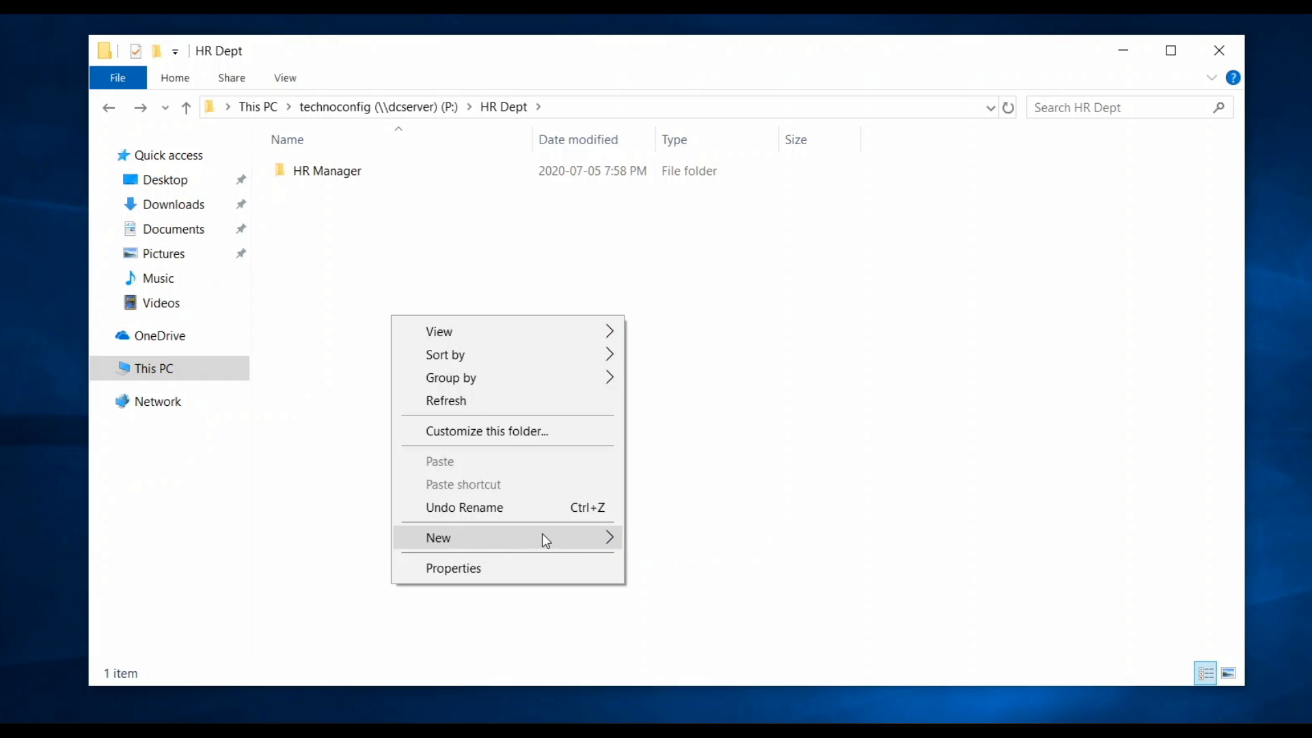
mouse_move(543, 535)
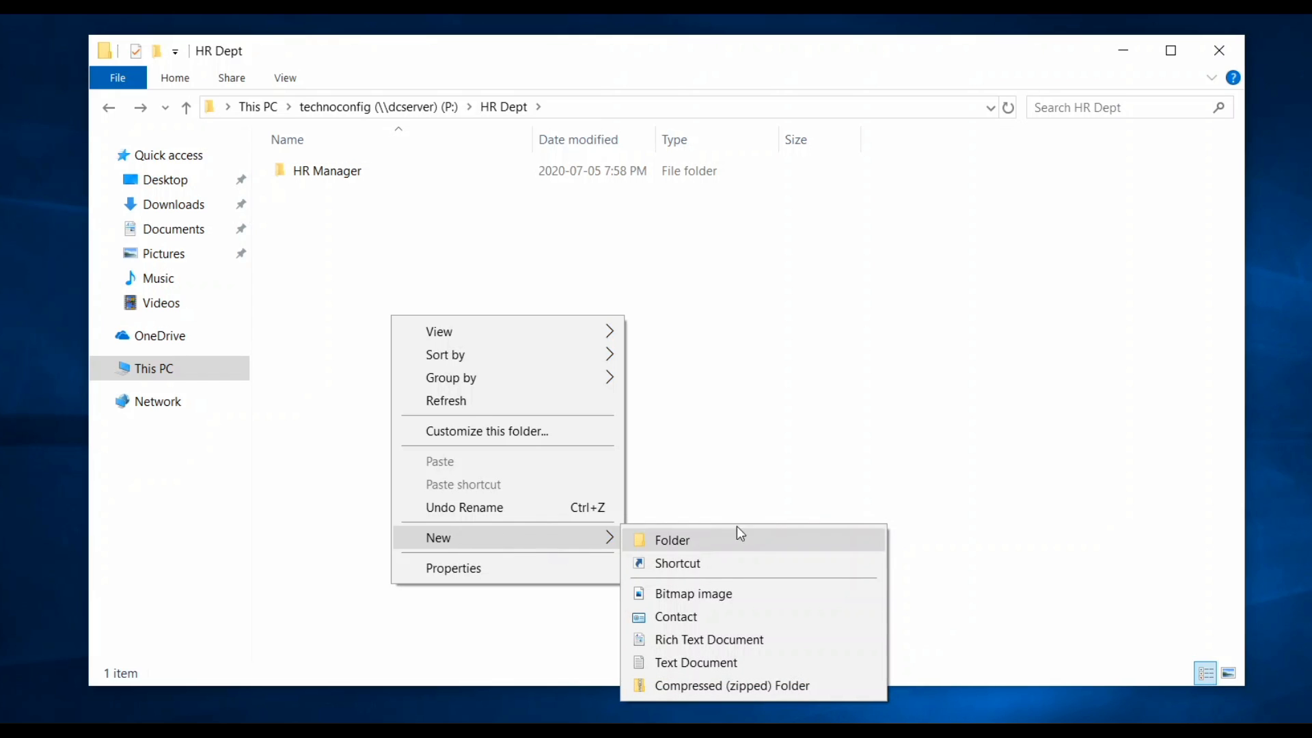
click(704, 663)
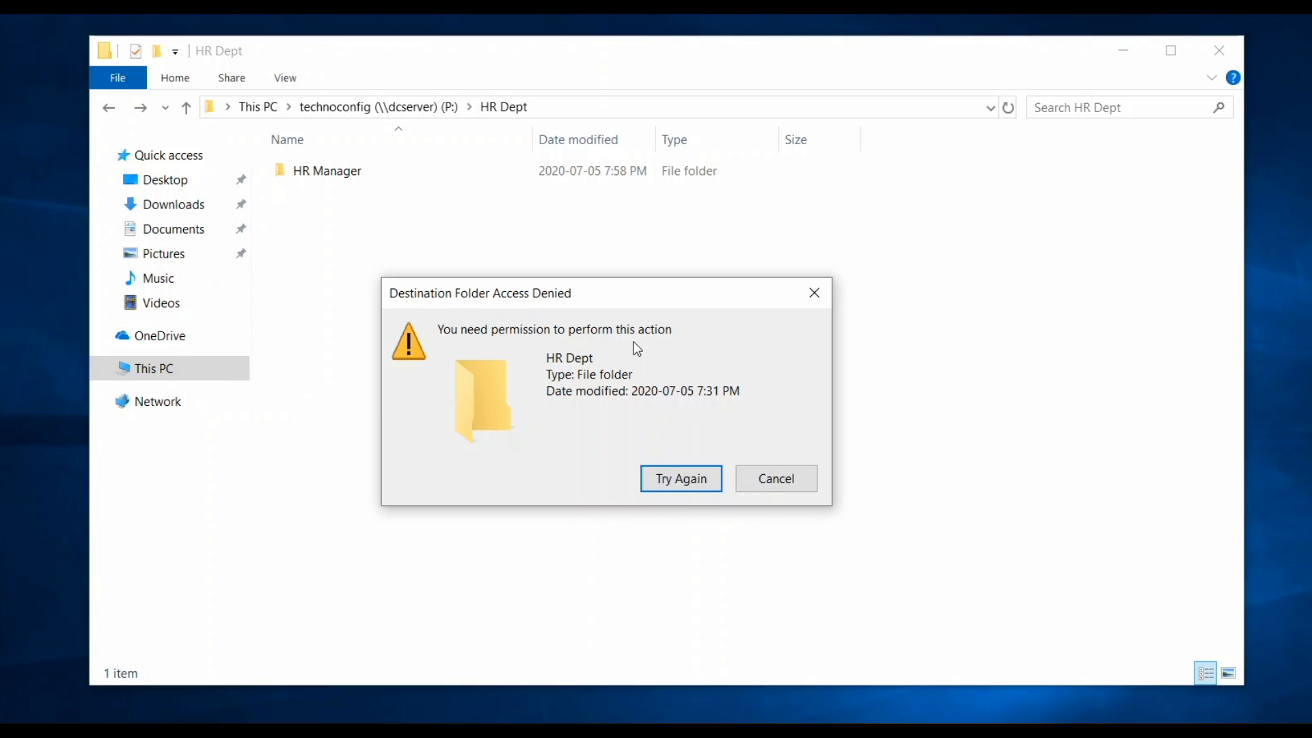
click(752, 482)
double_click(373, 181)
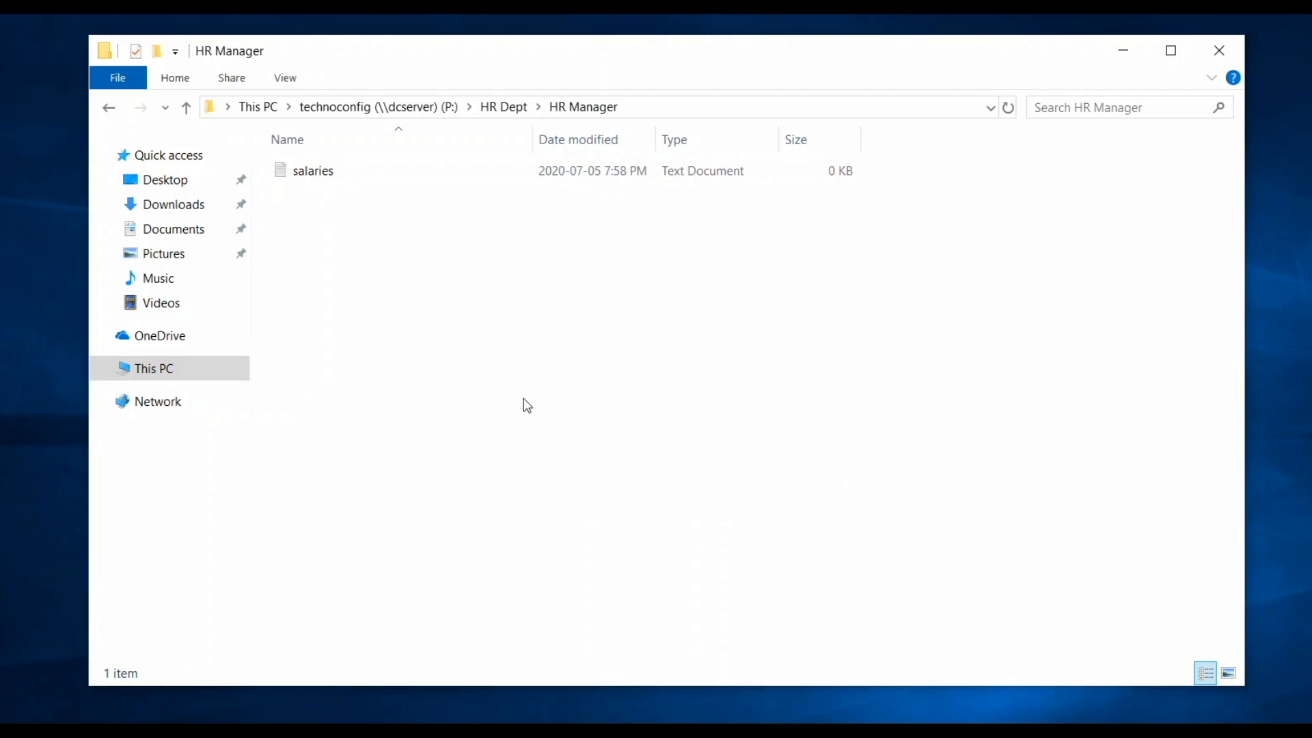
Step back through HR Dept and P: to This PC, then reopen technoconfig (P:).
click(108, 109)
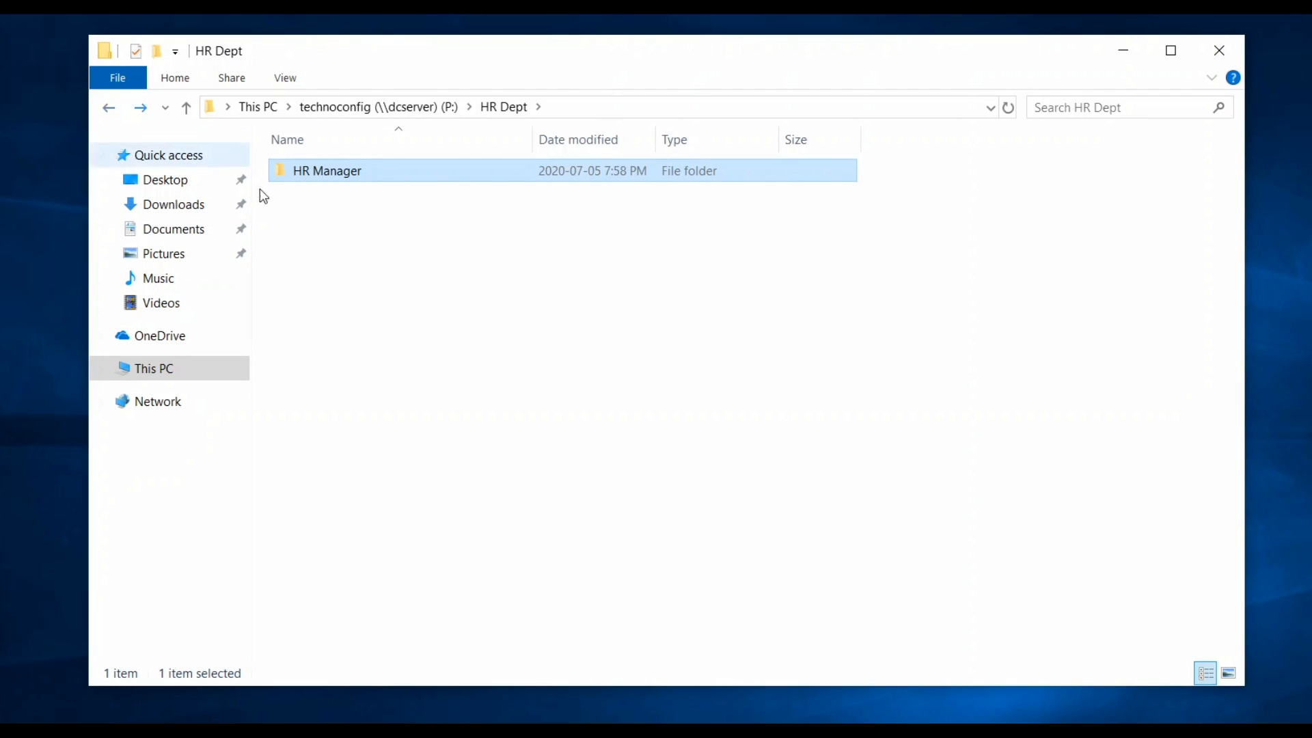
click(480, 284)
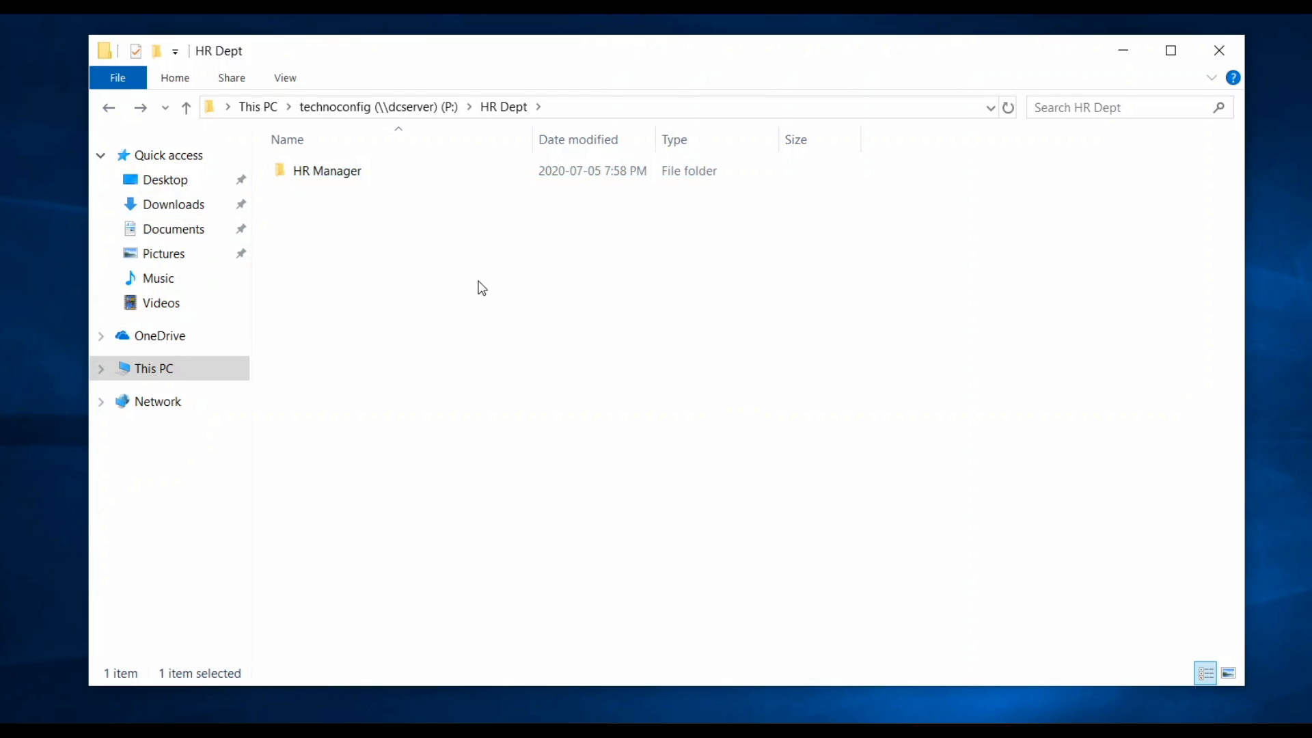
click(109, 108)
click(392, 228)
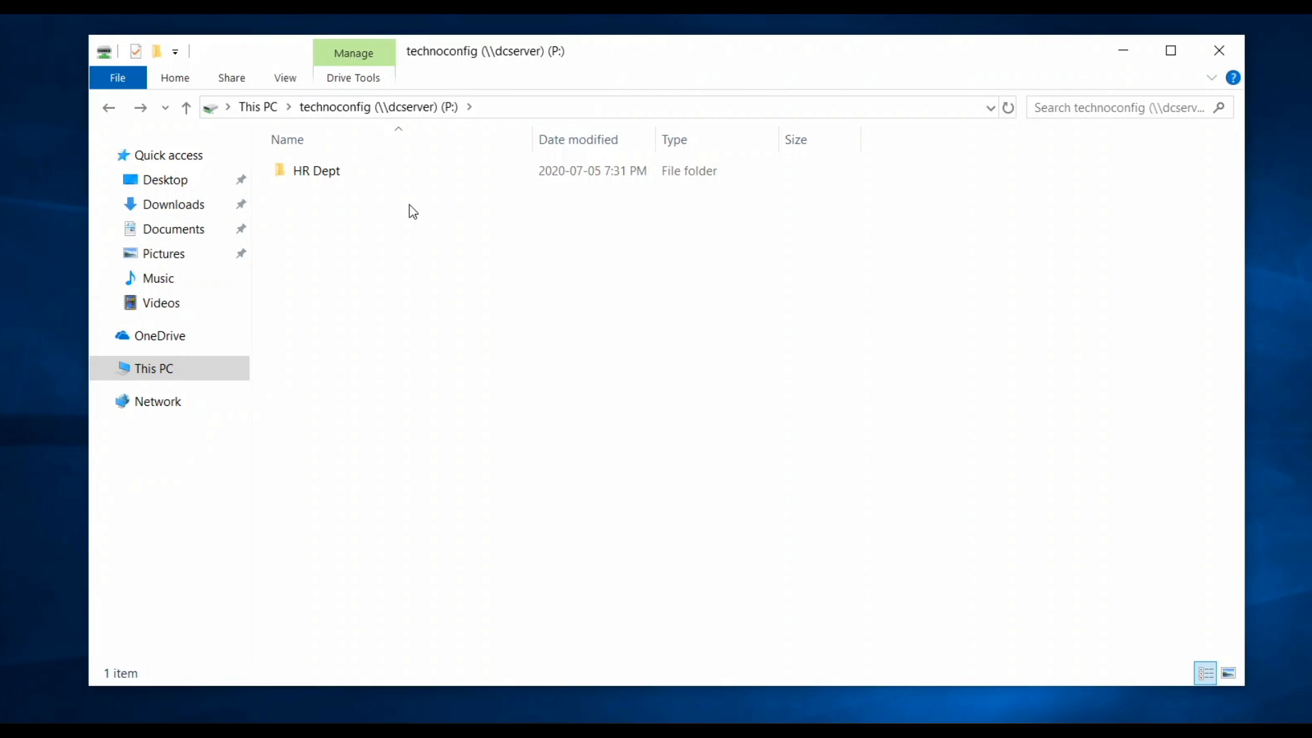
click(107, 113)
double_click(439, 486)
Try a new folder at the P: root with Ctrl+Shift+N, dismiss Access Denied, and close Explorer.
key(ctrl+shift+n)
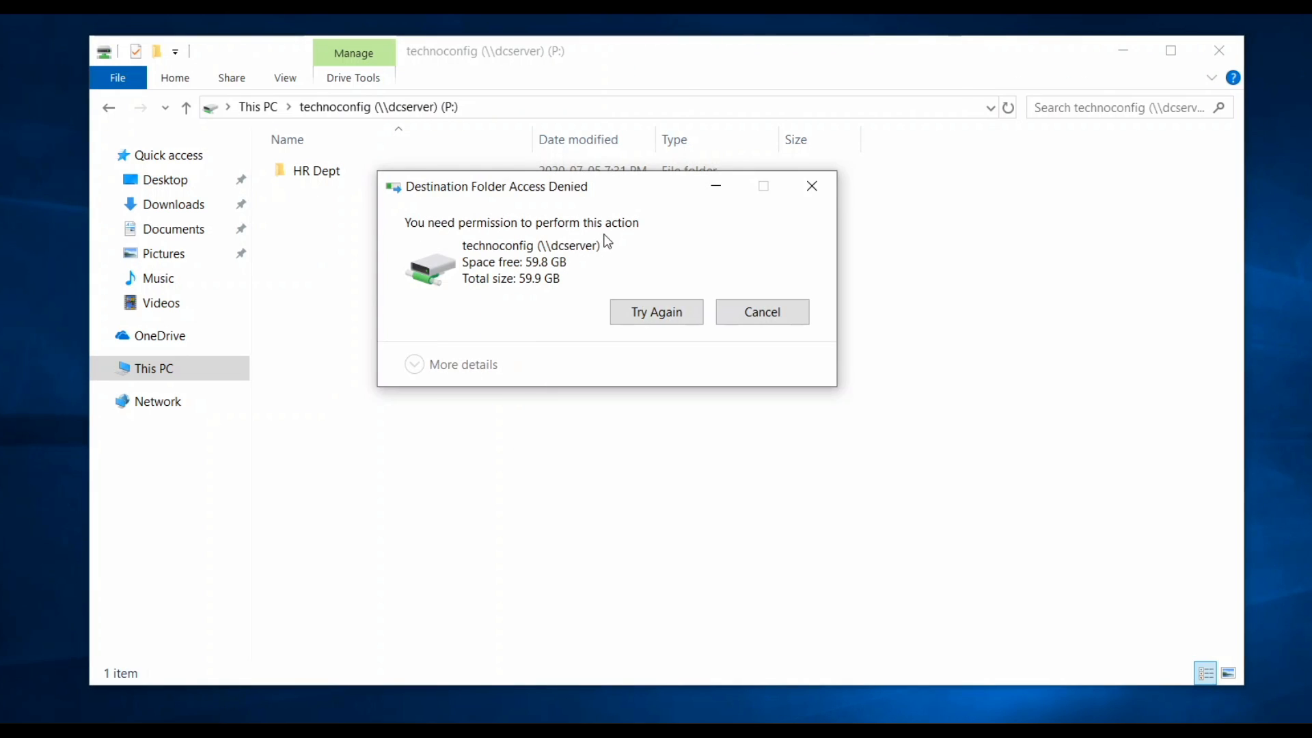
key(Escape)
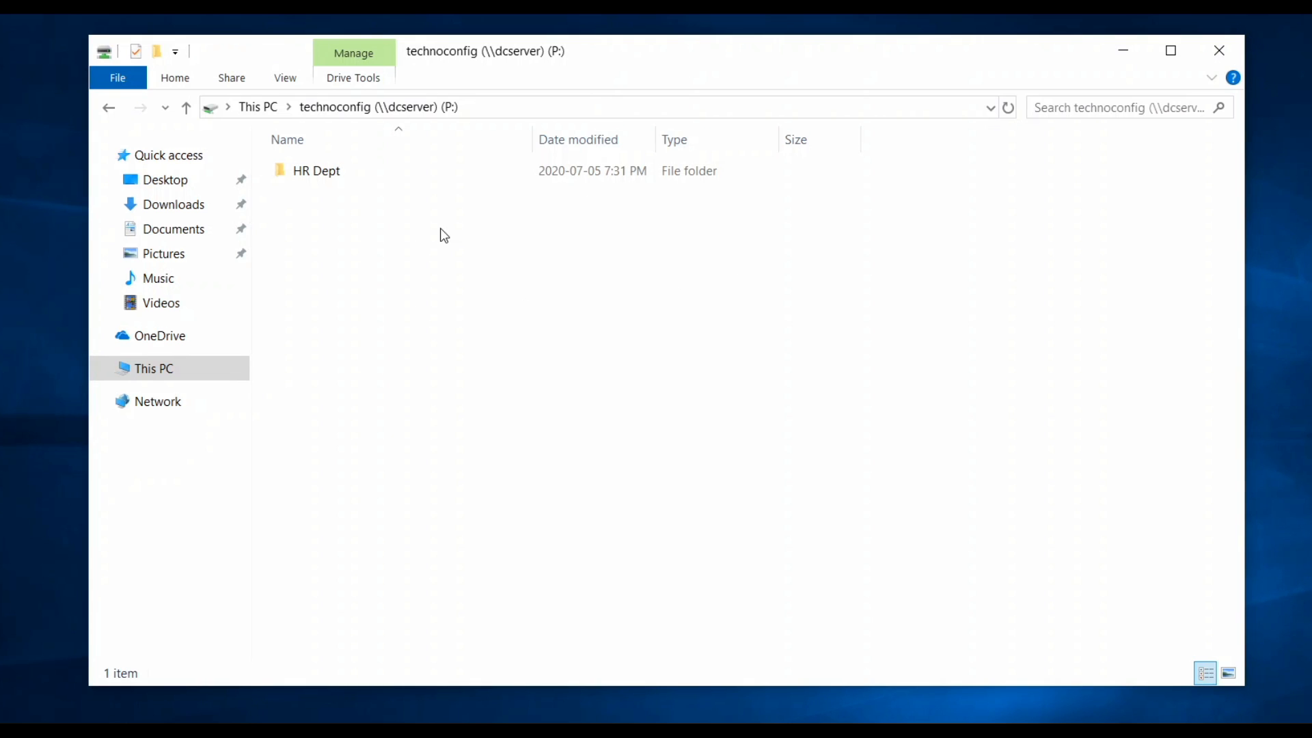
click(1219, 60)
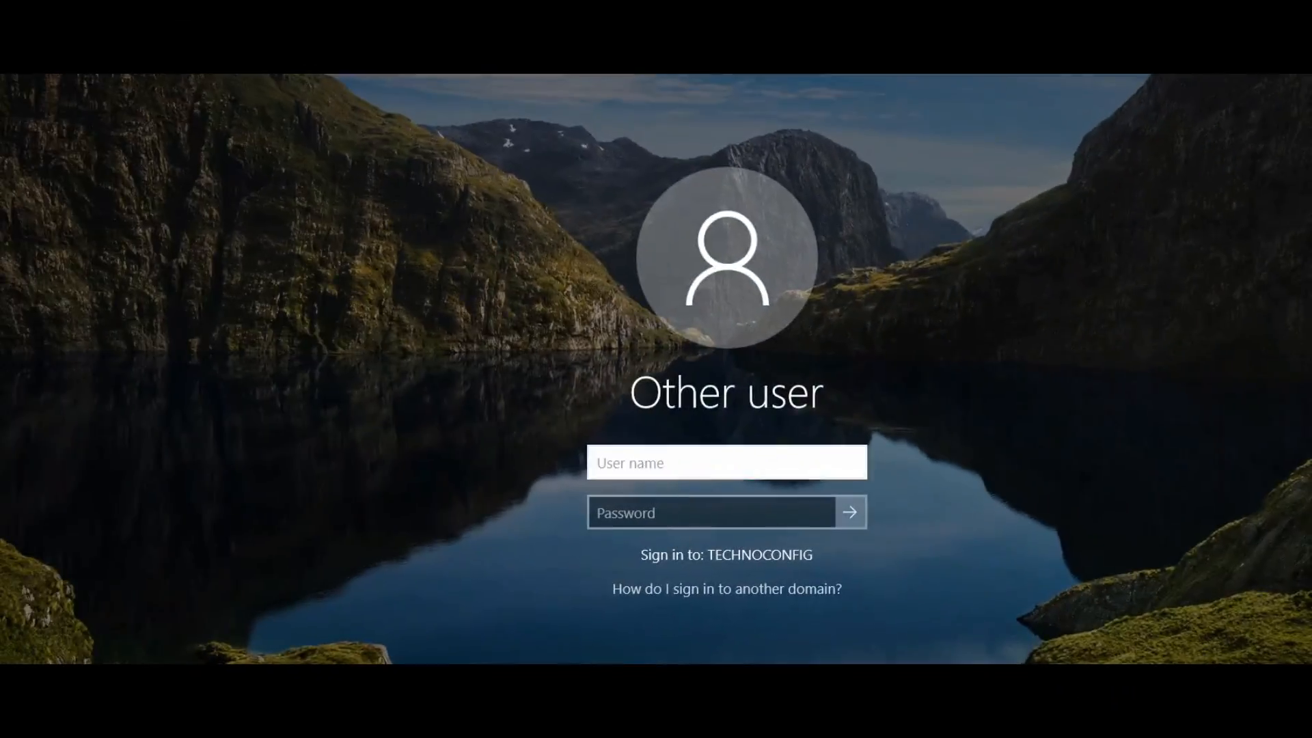
Sign in as the other technoconfig domain user with their password and accept the password-change prompt.
text(technoconfig\sarah)
key(Tab)
text(•••••••)
key(Return)
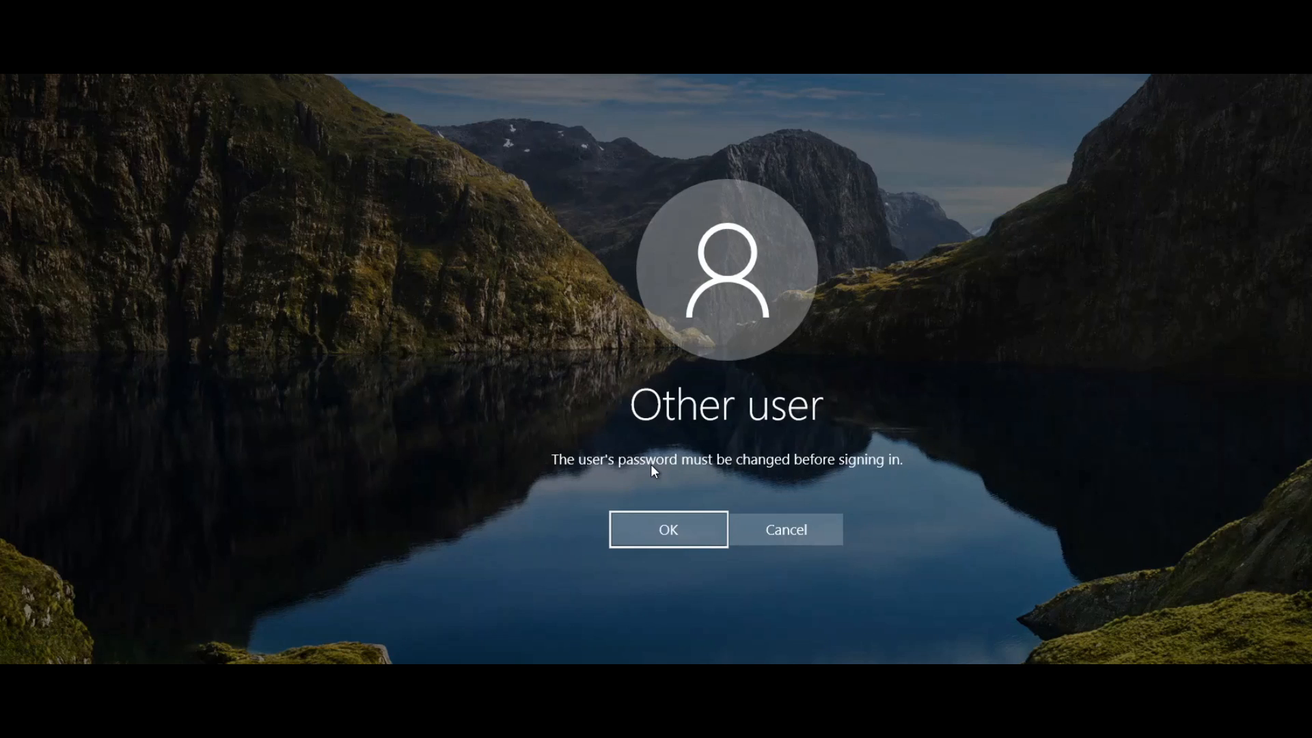
key(Return)
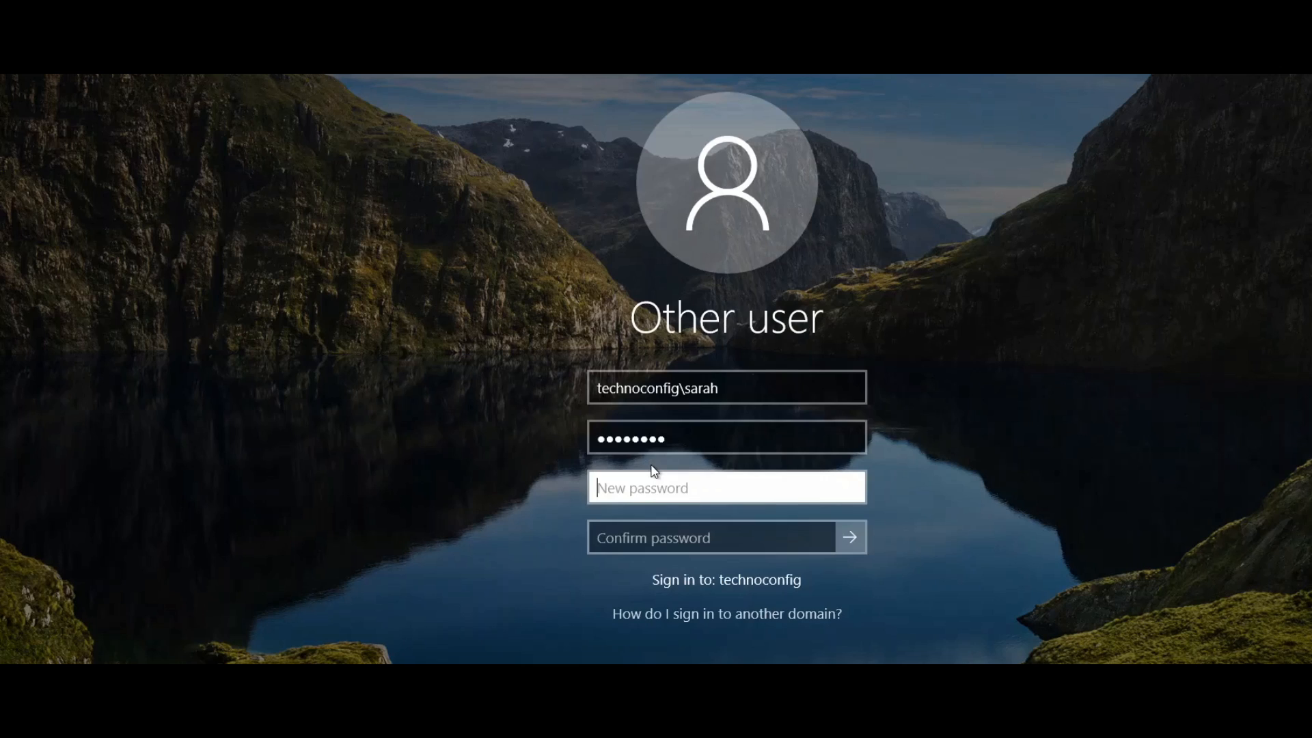
Enter and confirm the new password, then acknowledge the change to reach the desktop.
key(Caps_Lock)
text(••)
key(Caps_Lock)
text(••••••••••)
key(Caps_Lock)
key(Tab)
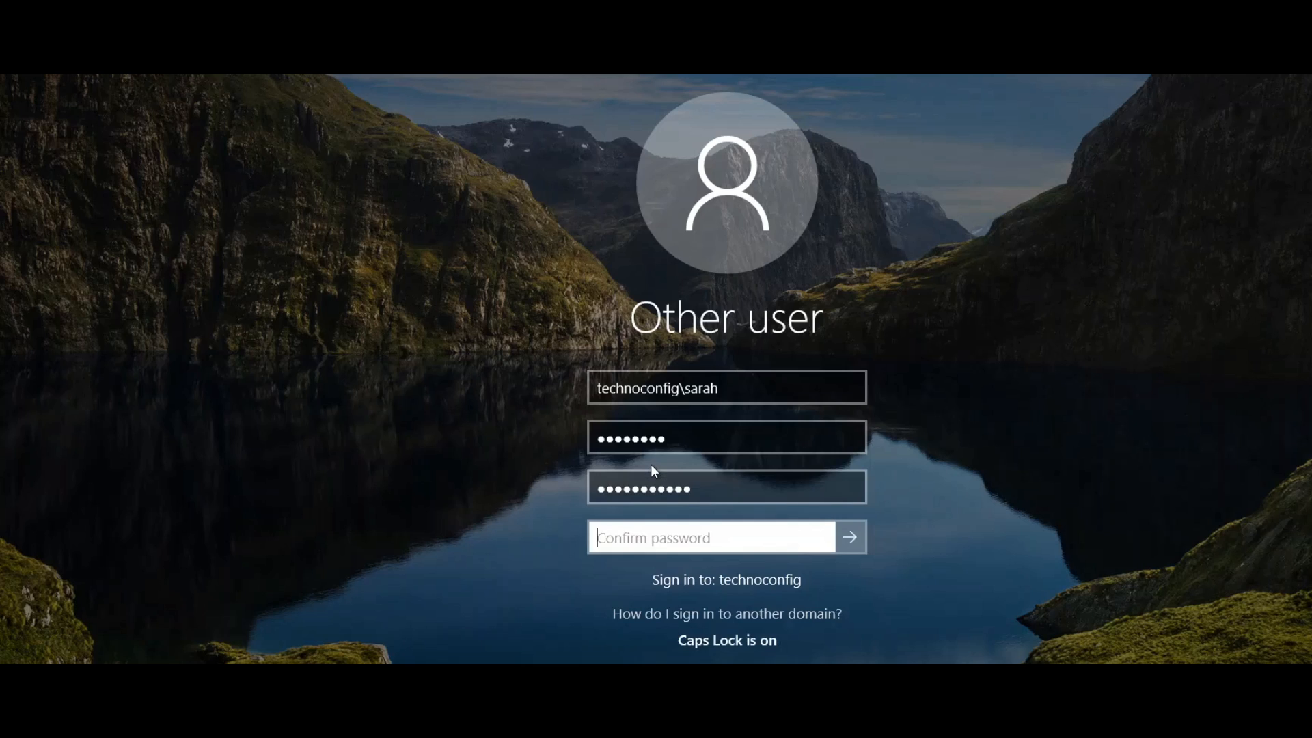
text(••••••••••••)
key(Return)
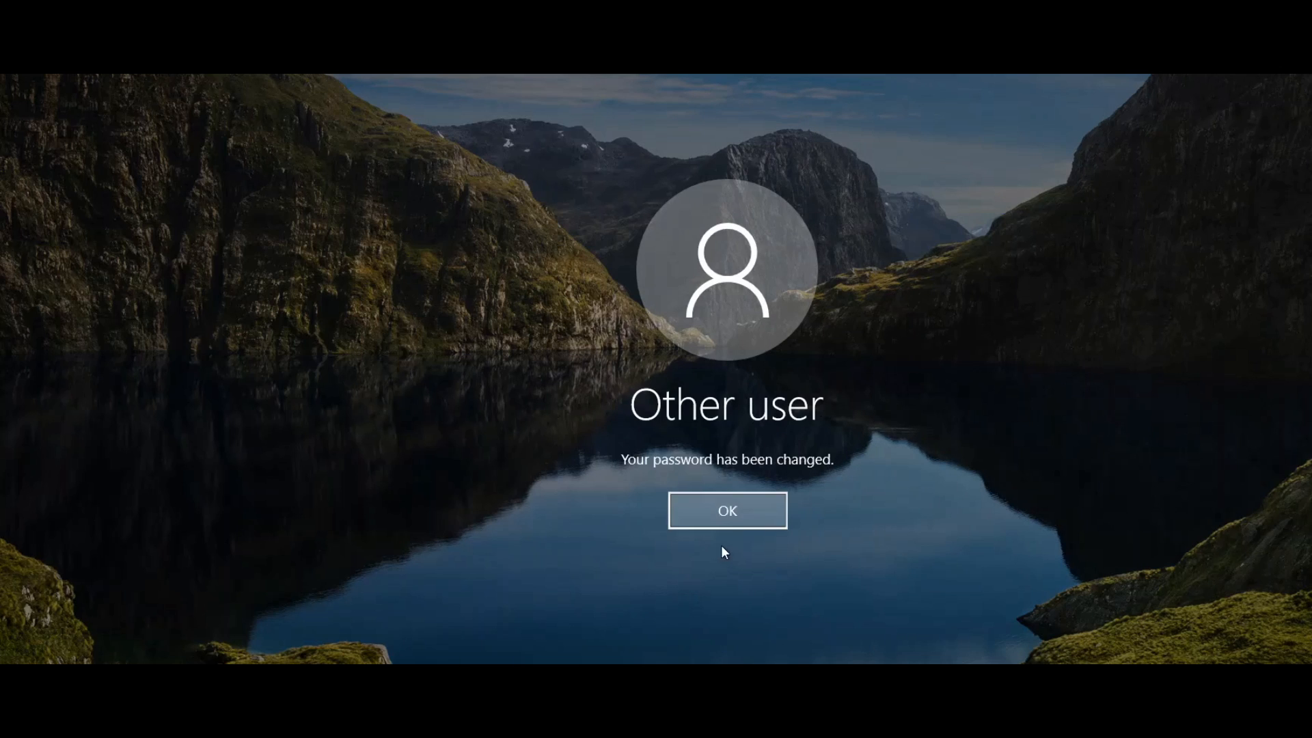
click(727, 517)
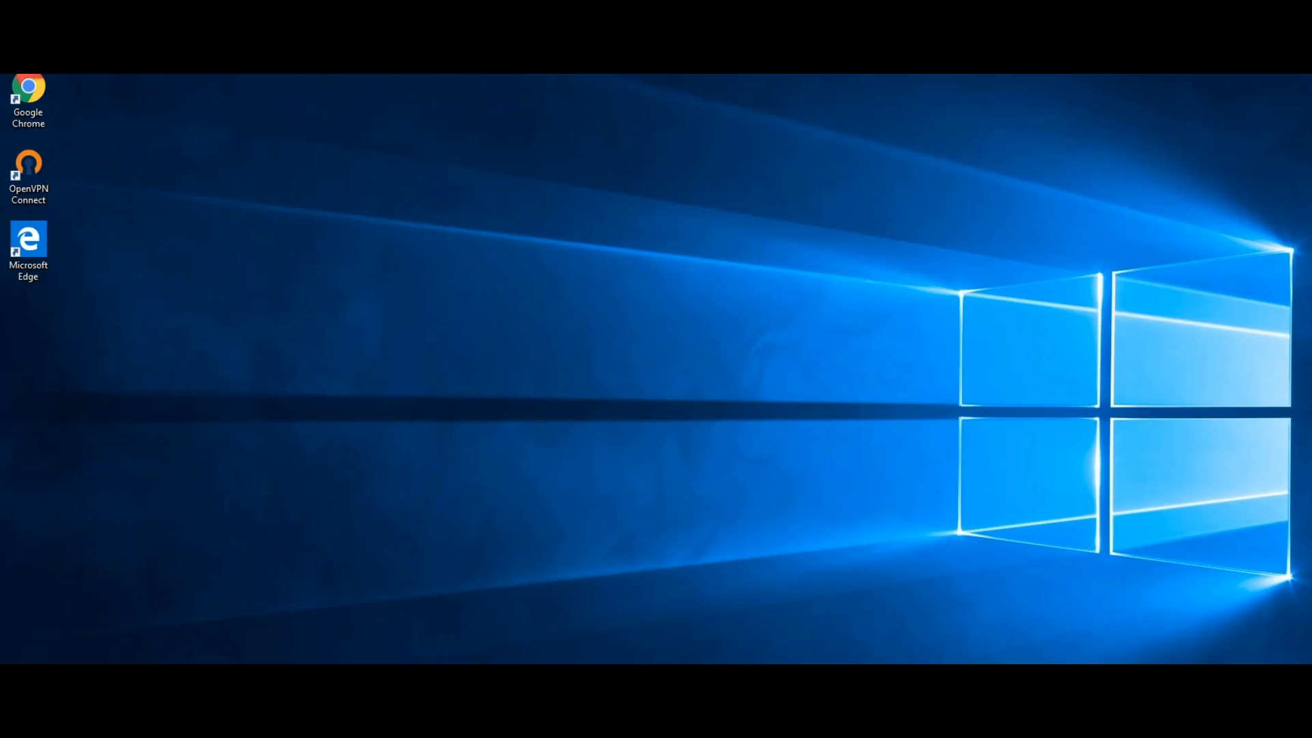
In a new Explorer window, open HR Dept on the technoconfig (P:) drive.
key(super+e)
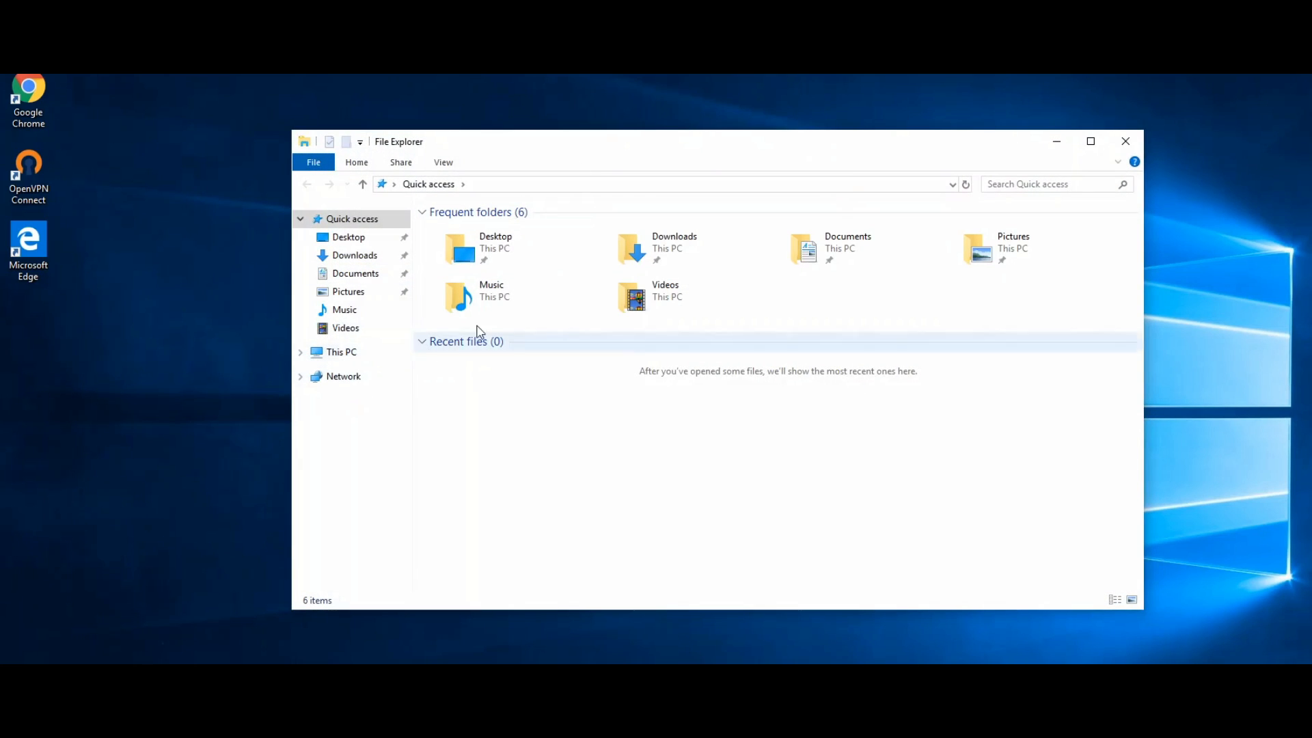
click(368, 353)
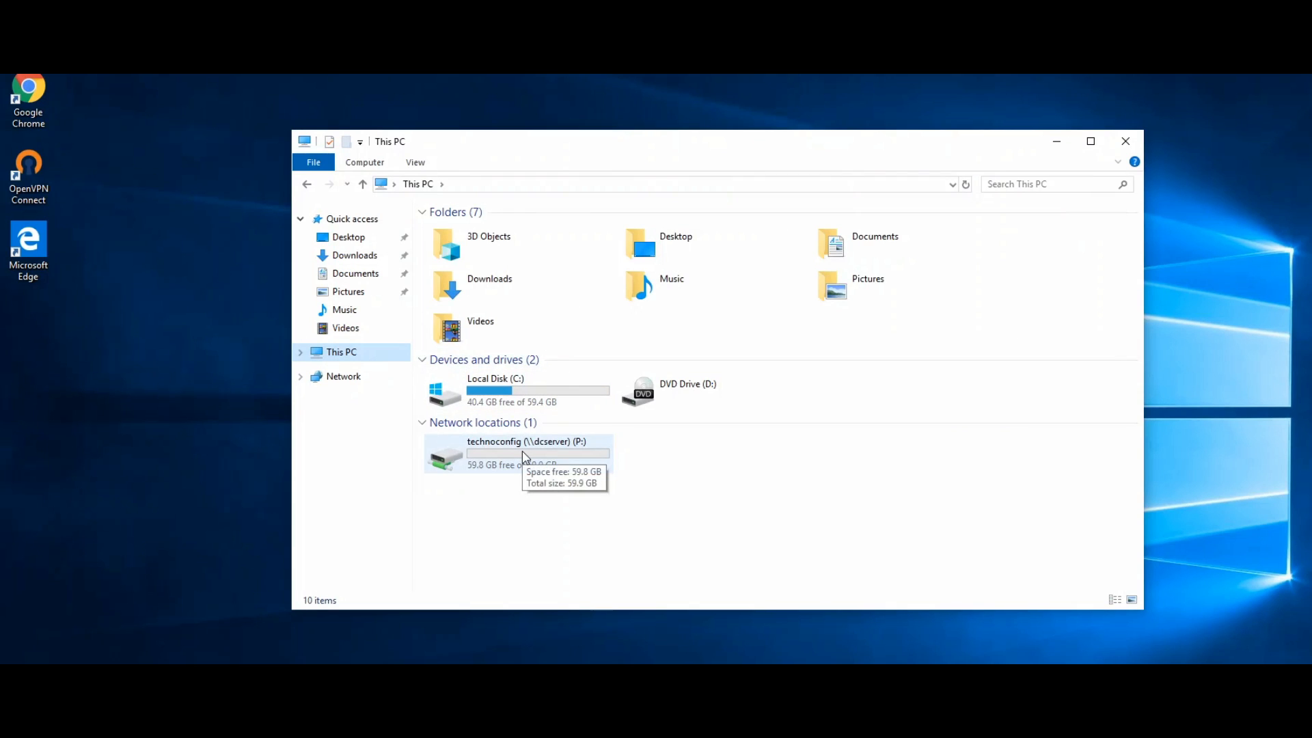
double_click(524, 452)
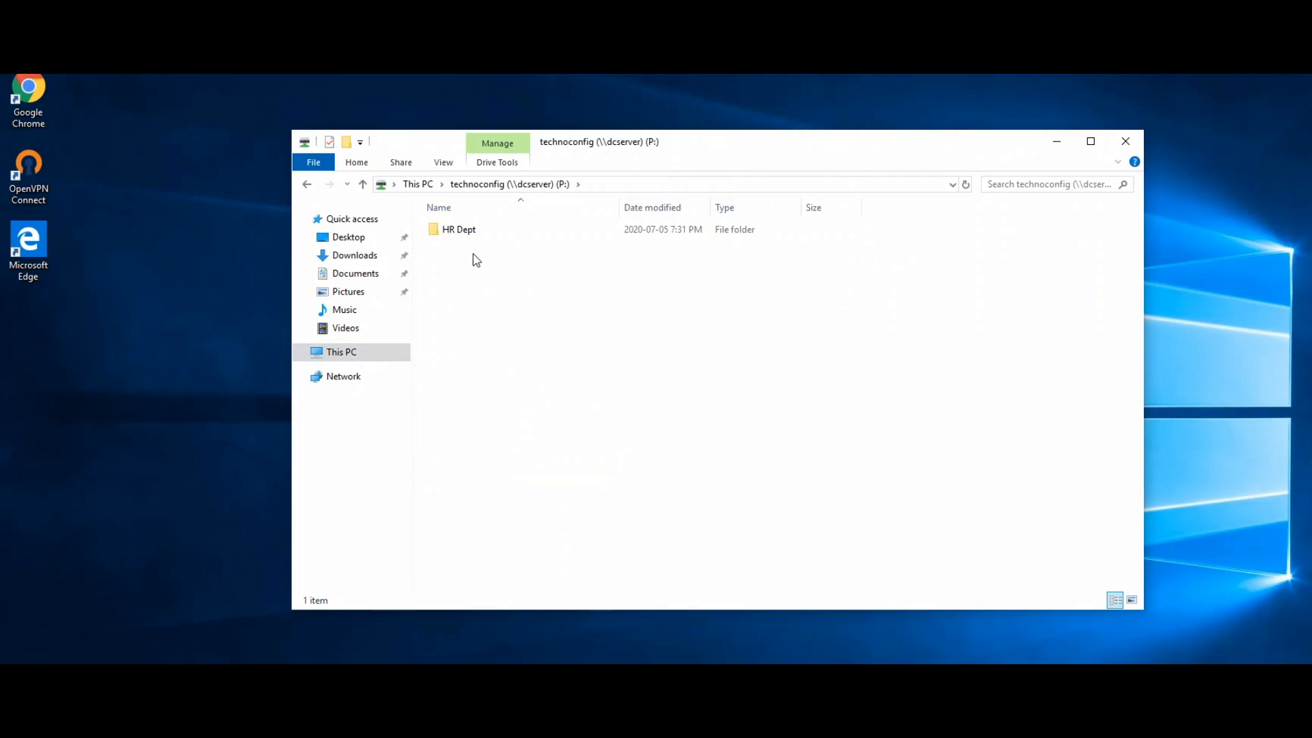
double_click(465, 232)
click(468, 233)
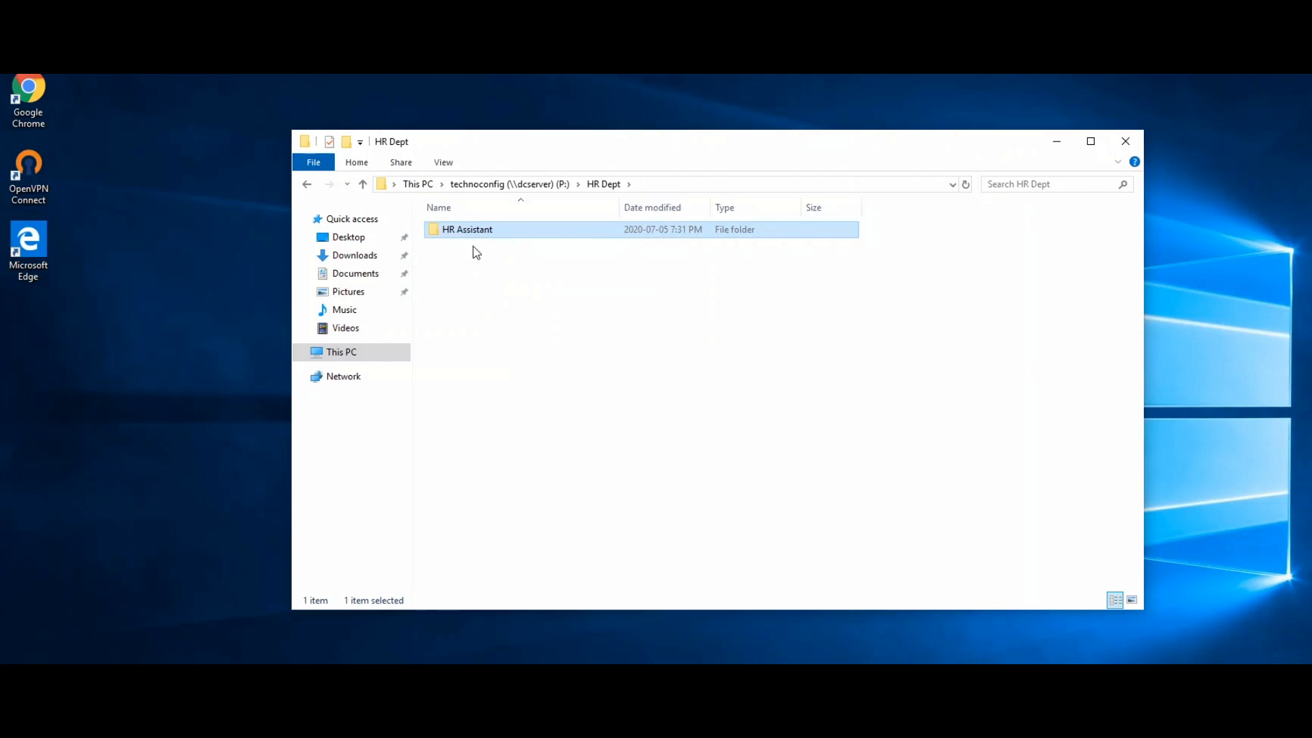
click(473, 250)
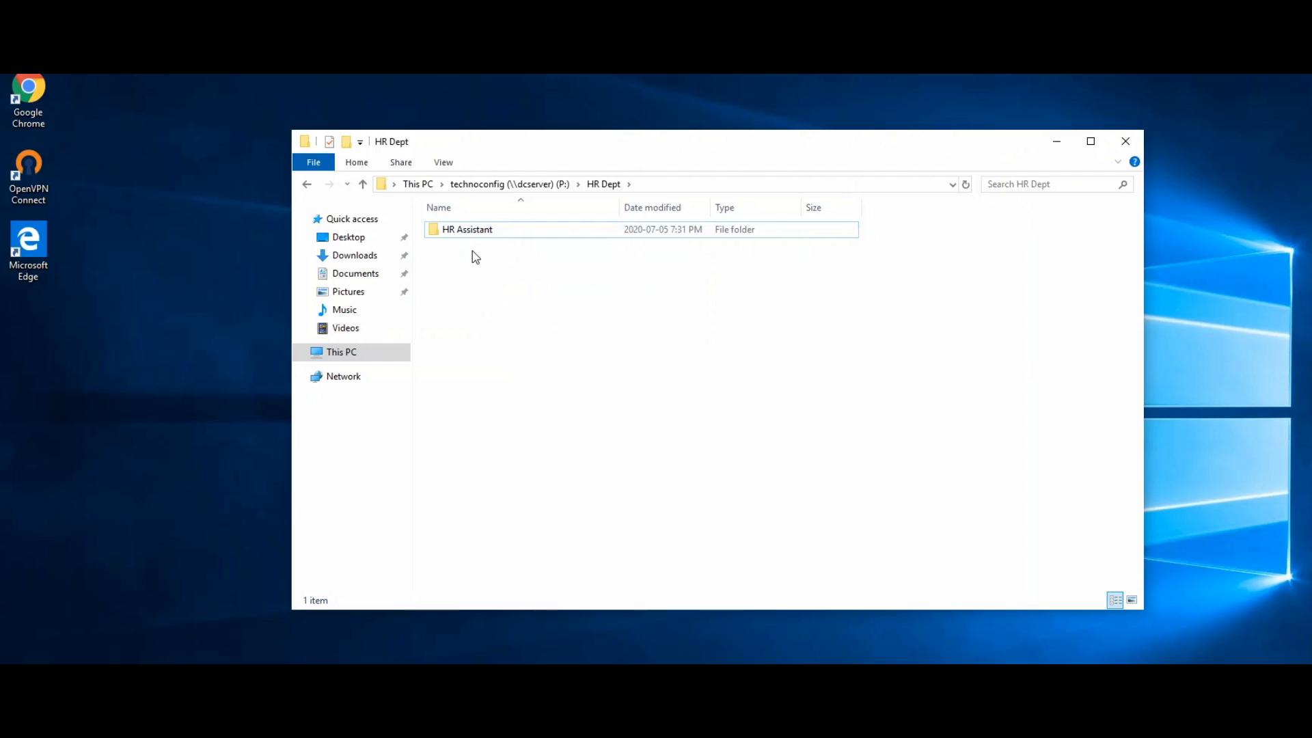
Look inside the empty HR Assistant subfolder, then return to HR Dept.
double_click(474, 235)
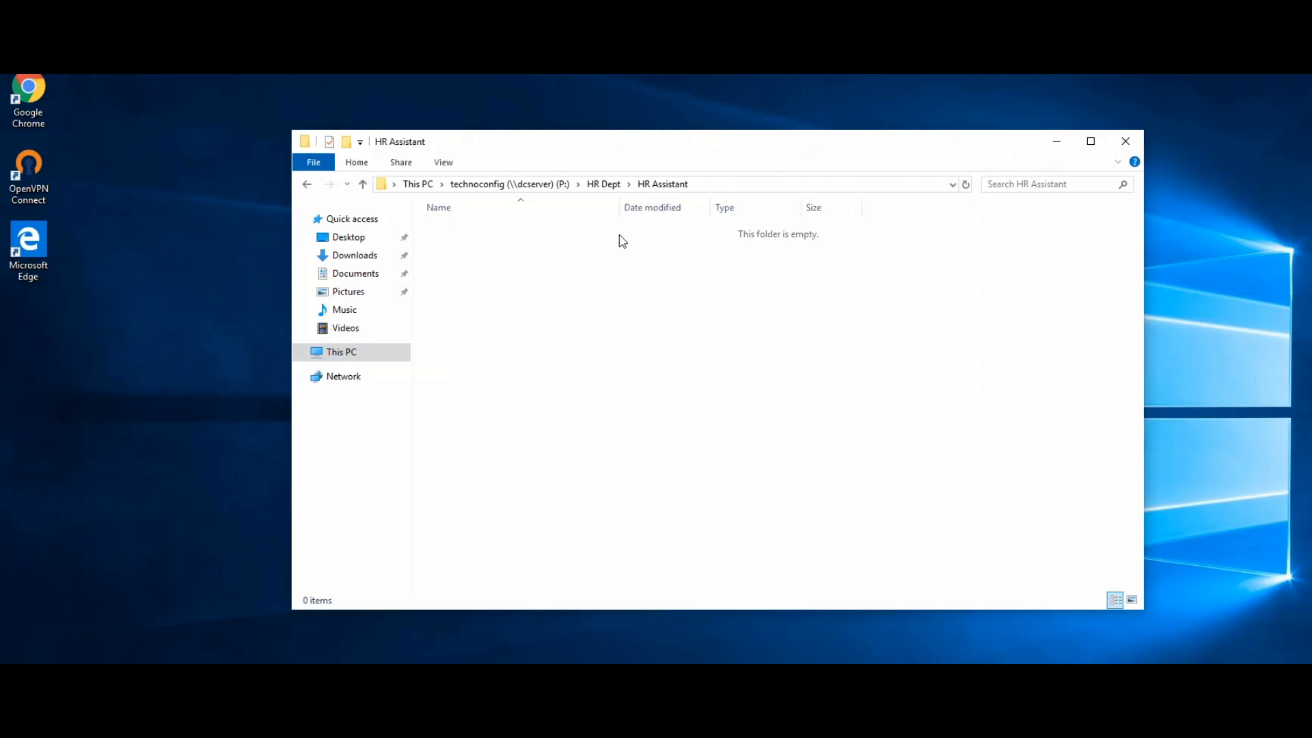
click(310, 187)
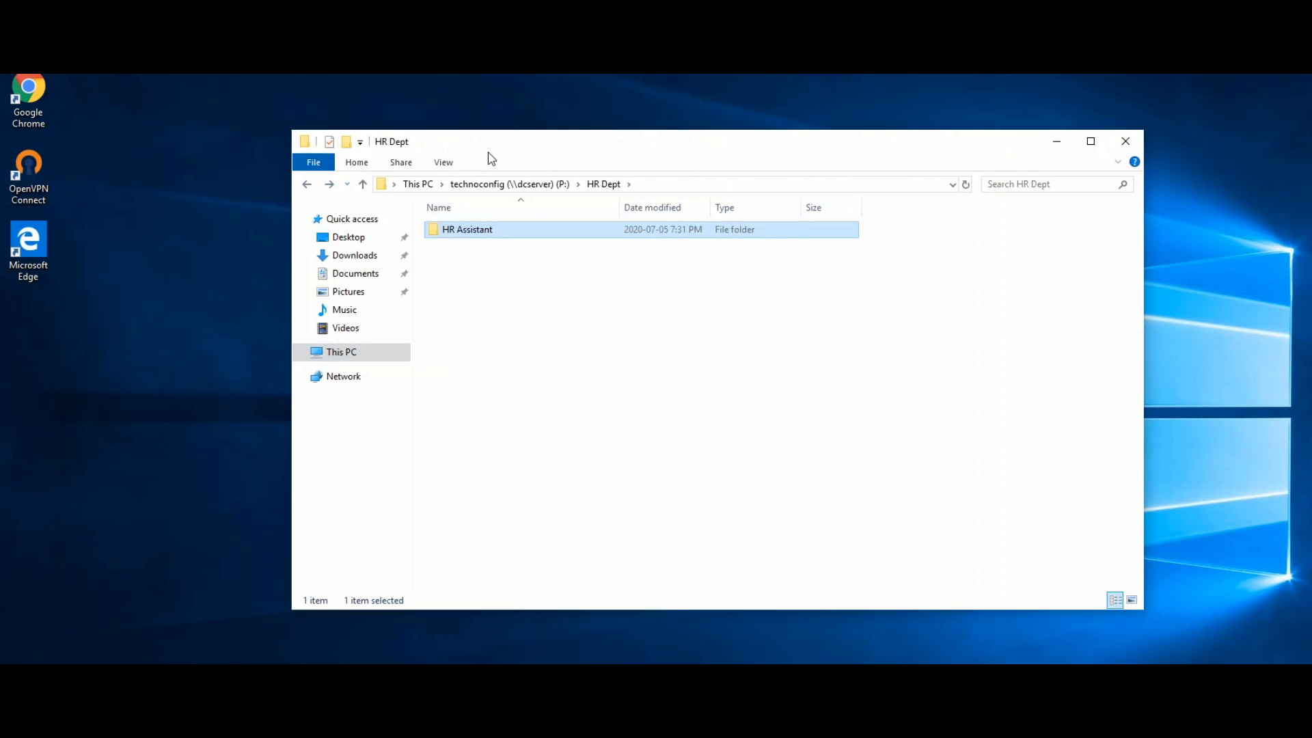
drag(486, 152, 523, 150)
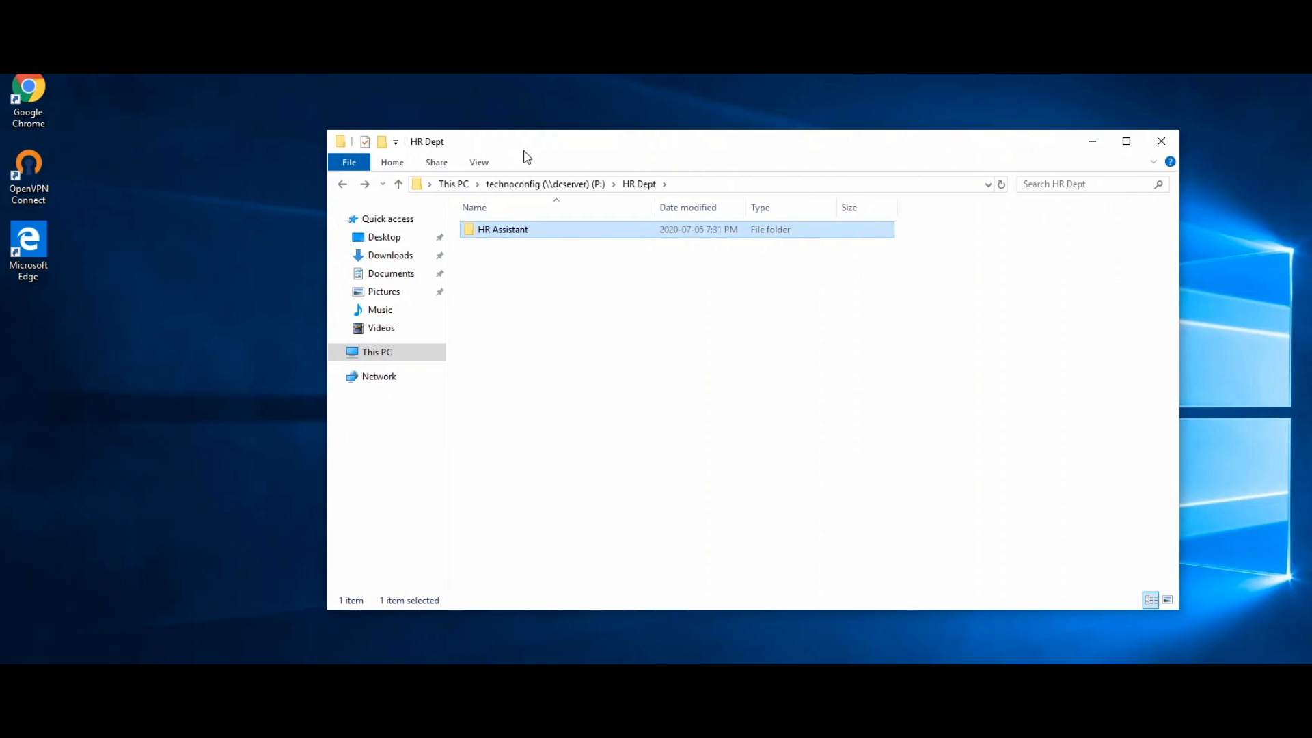
Minimize the File Explorer window to reveal the desktop.
click(731, 305)
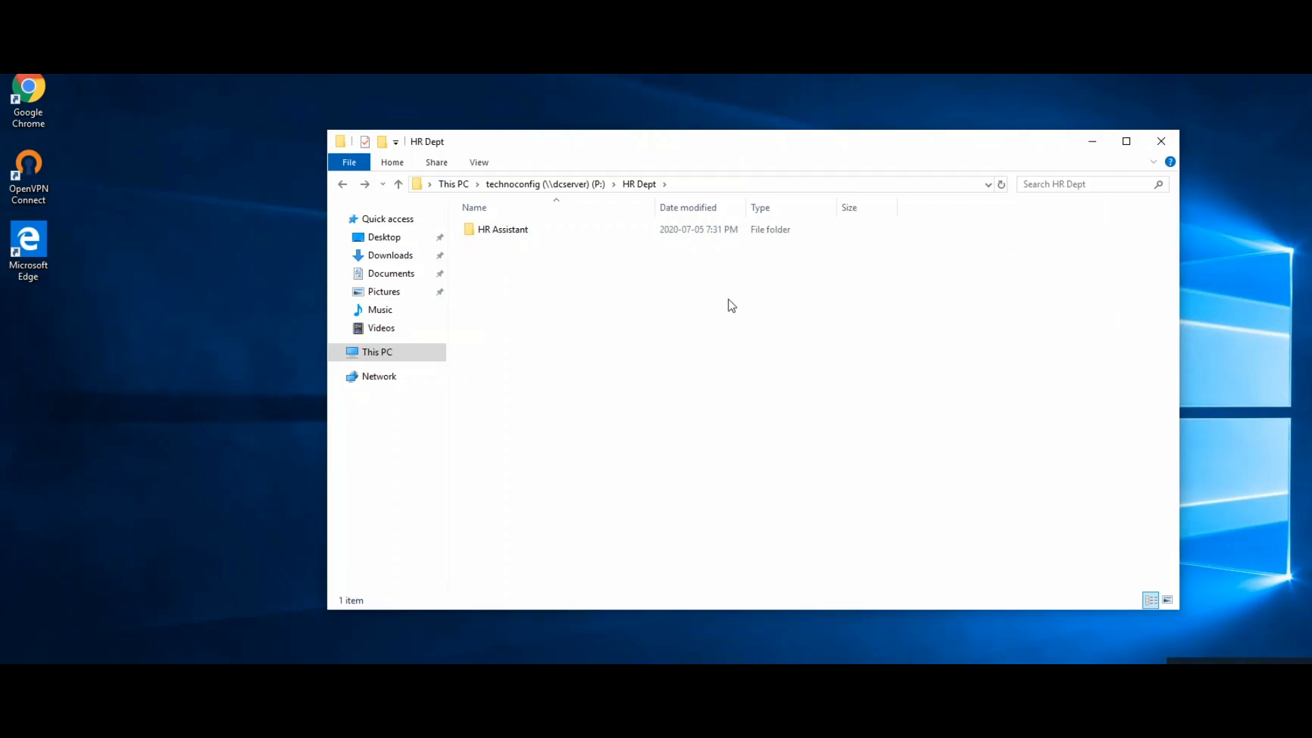
right_click(171, 311)
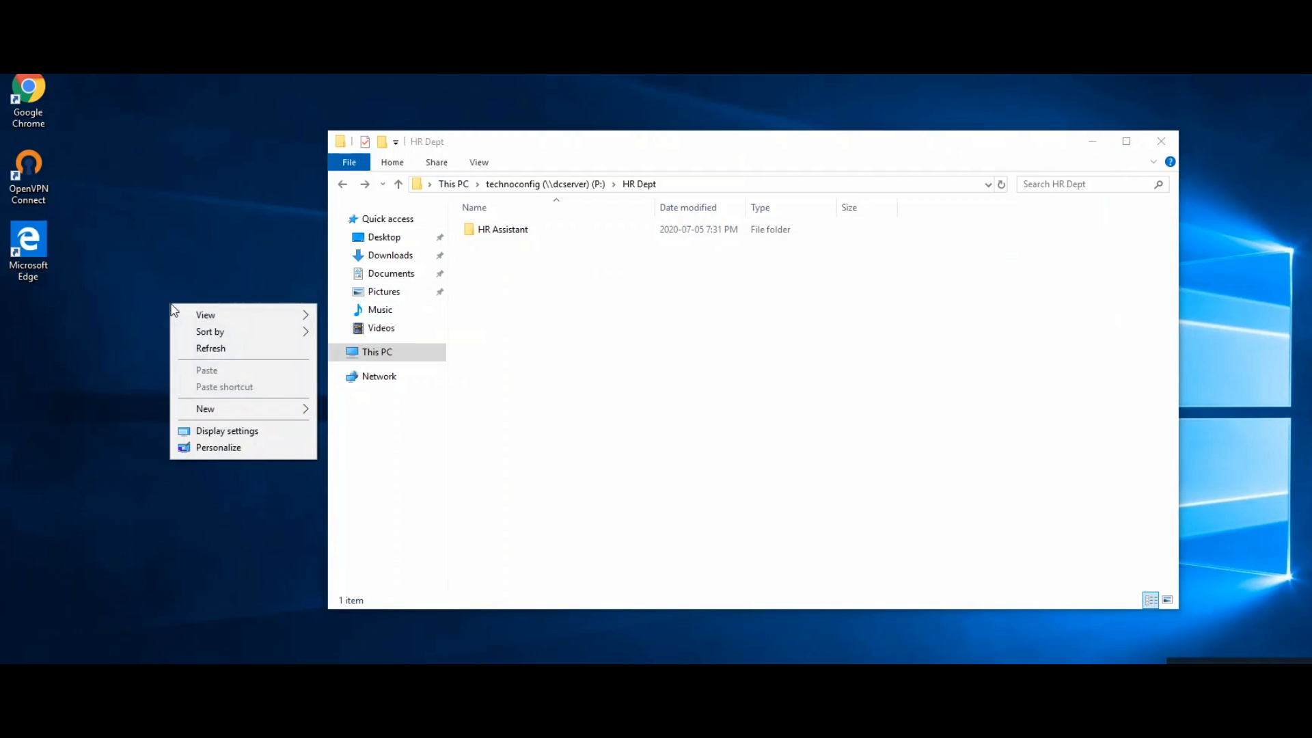
click(1092, 142)
click(1092, 142)
Create a new text document on the desktop named SIN Numbers.
right_click(531, 170)
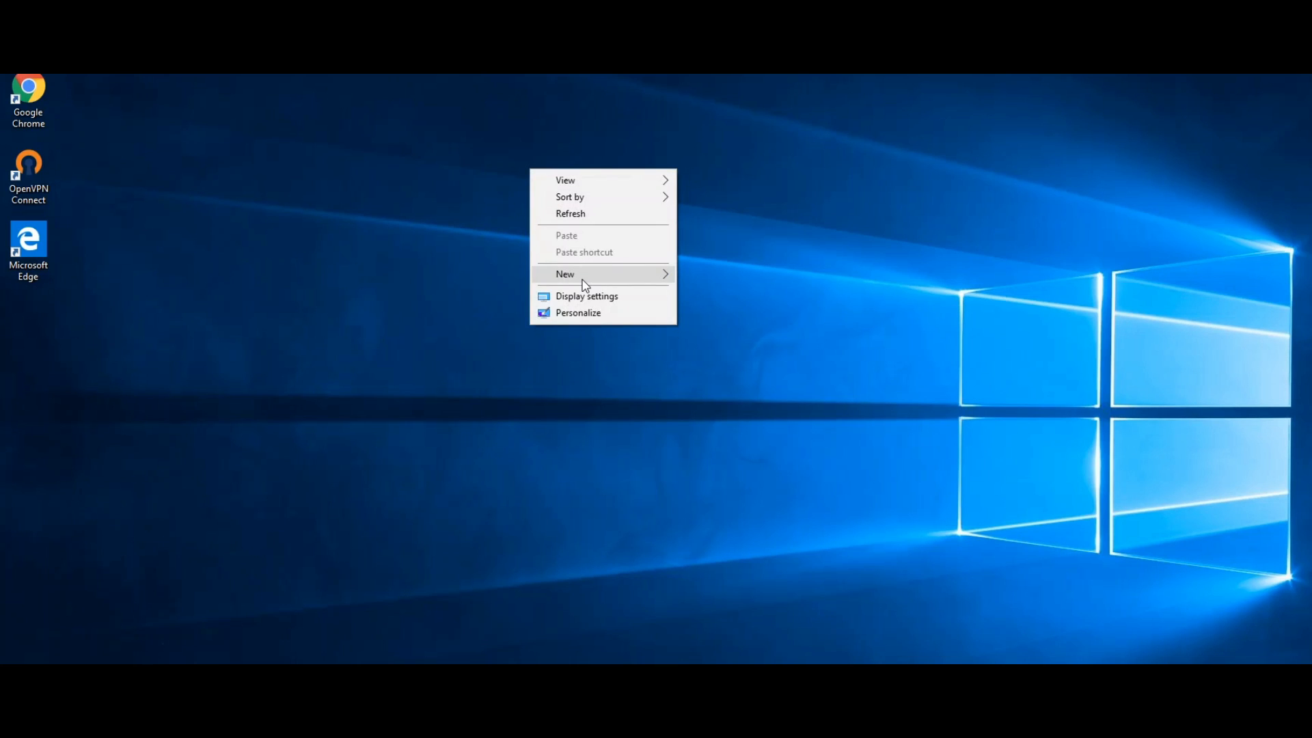
mouse_move(586, 286)
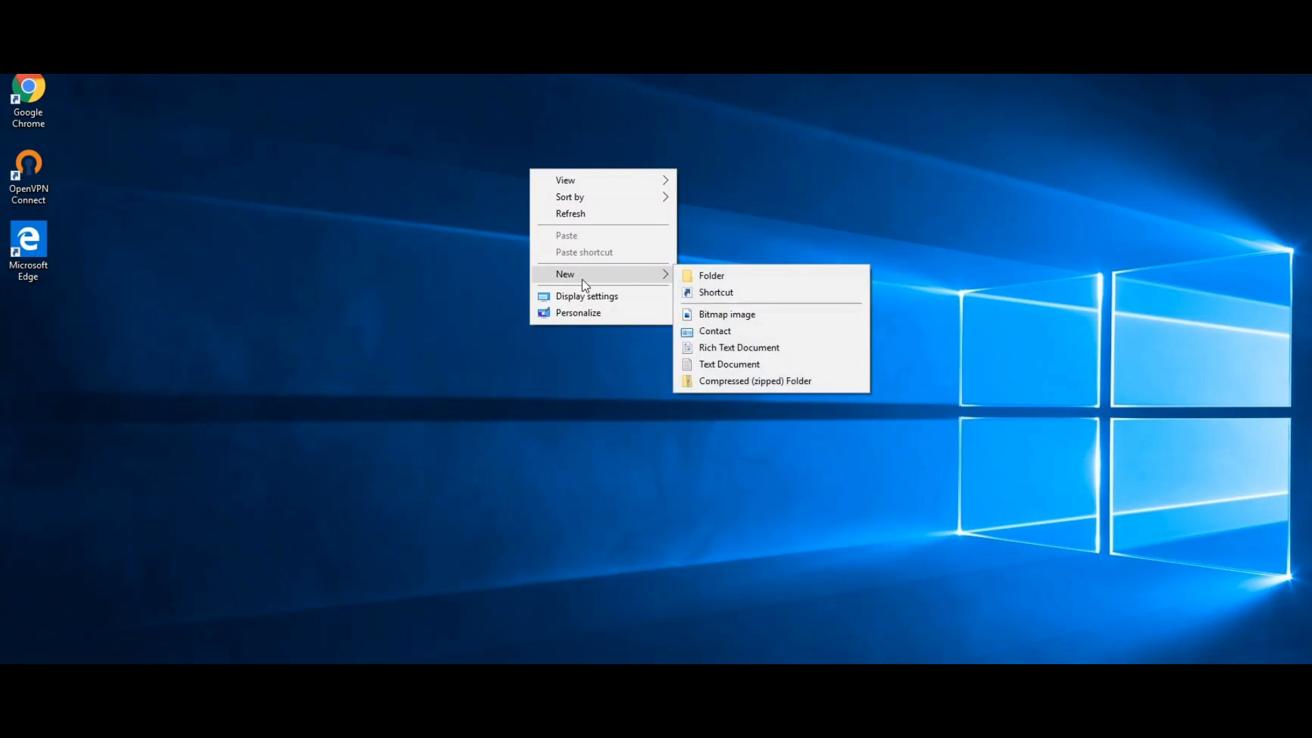
click(751, 366)
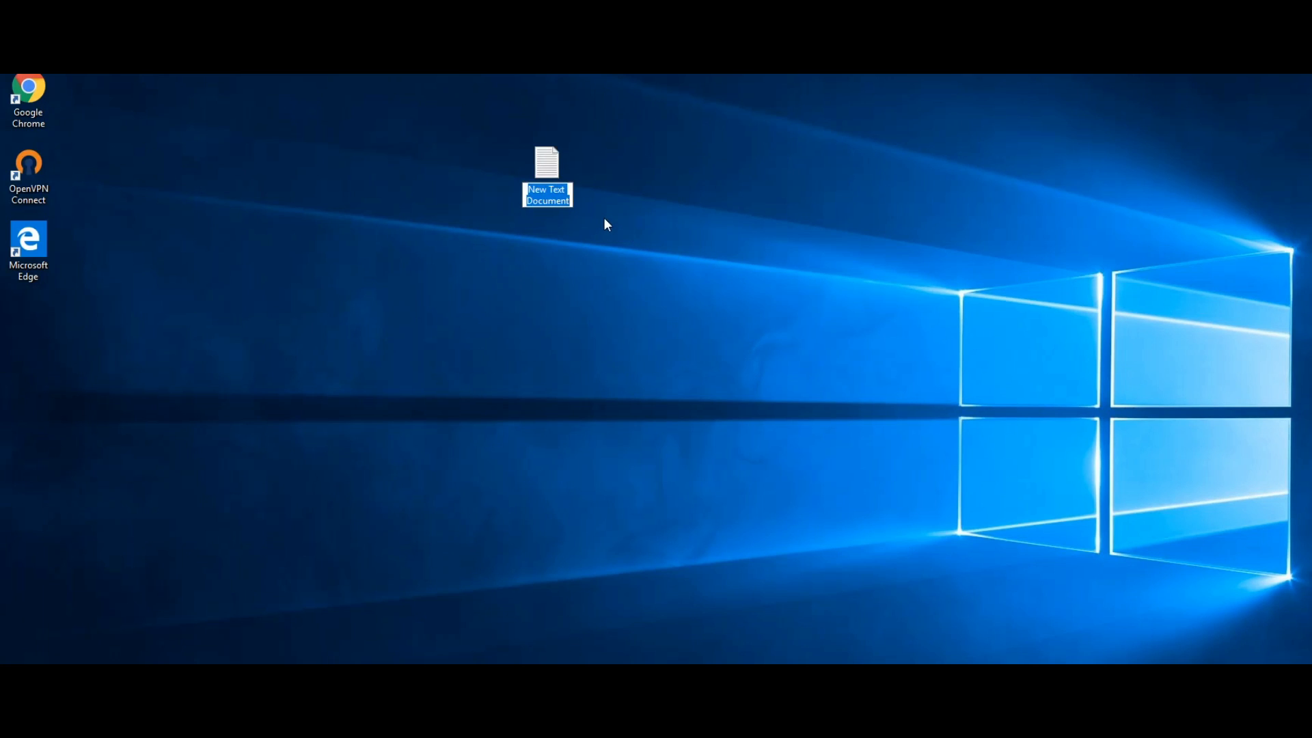
text(SiN)
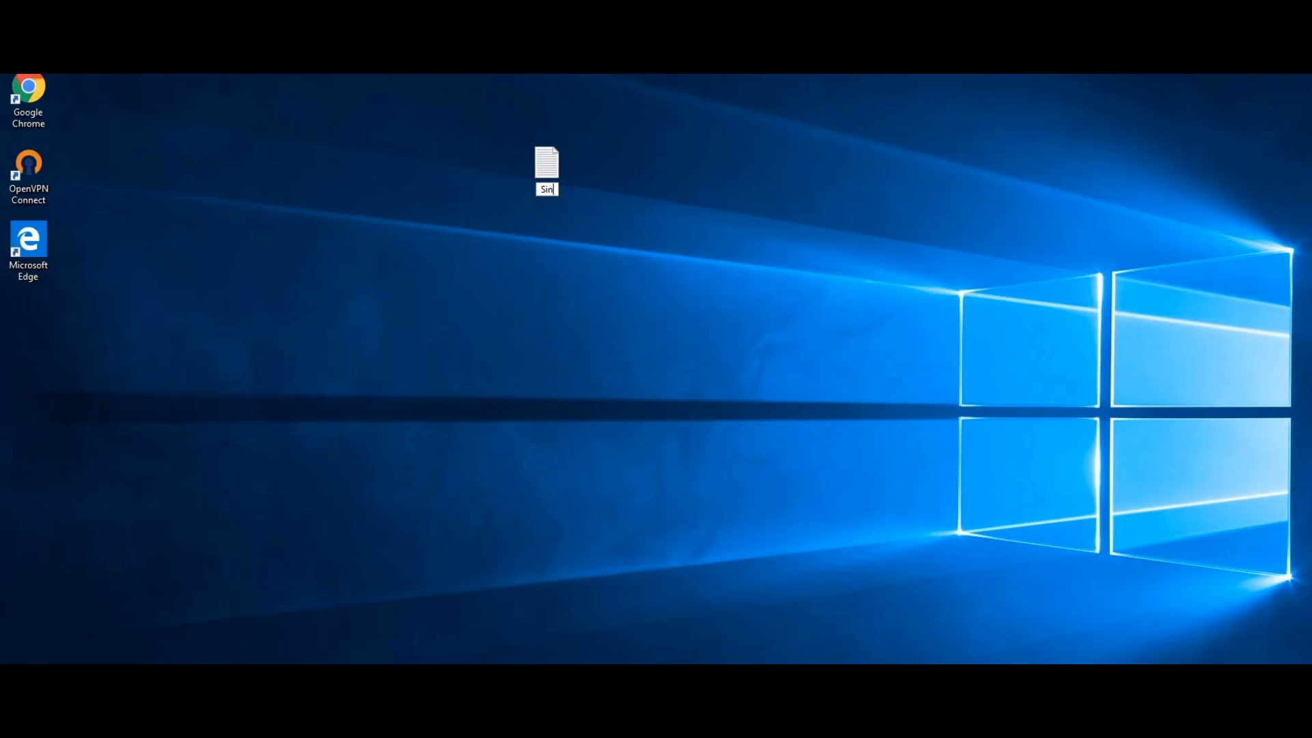
key(BackSpace)
key(BackSpace)
text(IN Numbers)
key(Return)
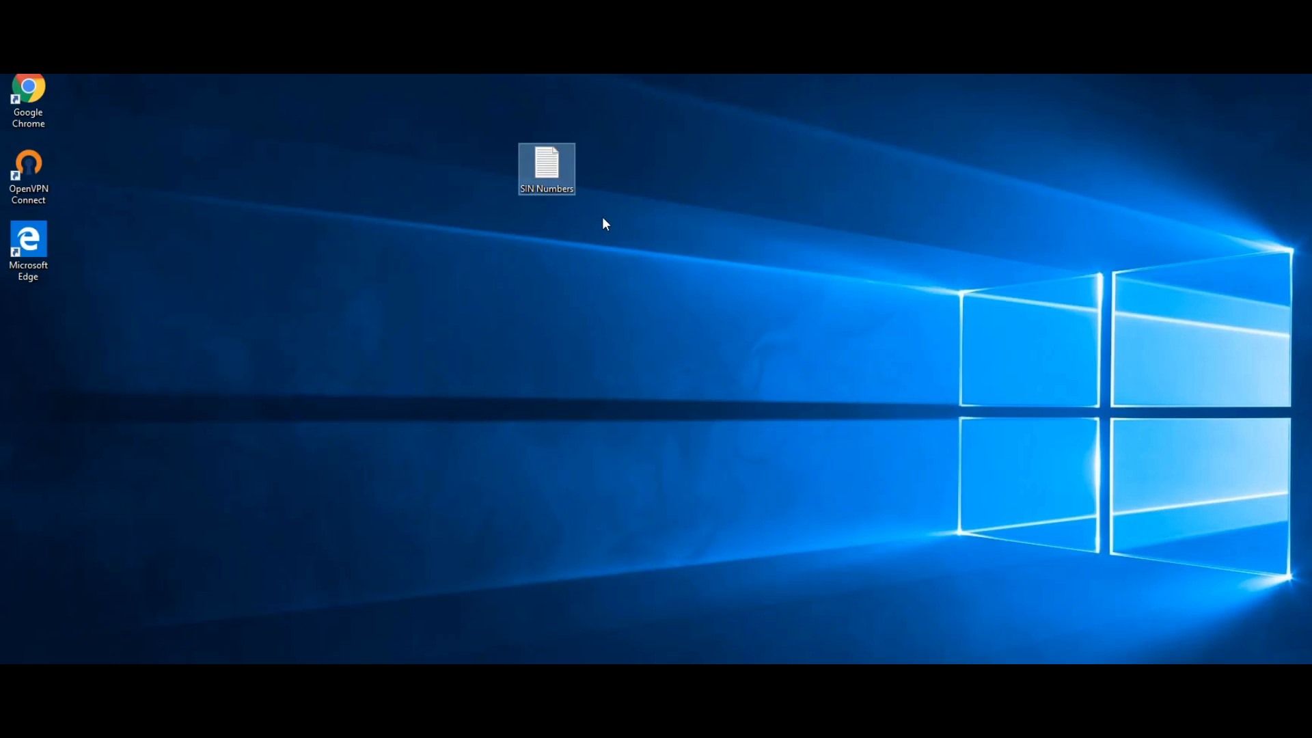
In SIN Numbers, add 123123124 on a new line and close Notepad.
double_click(552, 180)
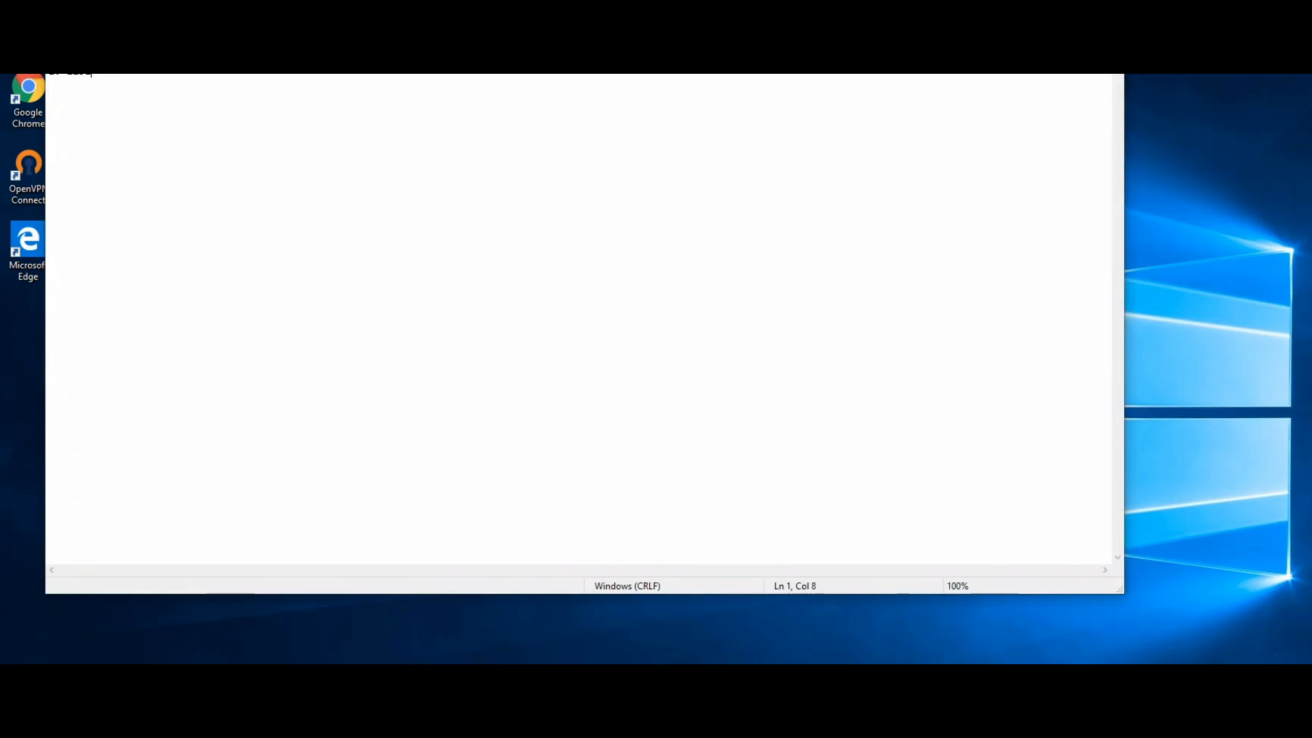
key(Return)
text(123123124)
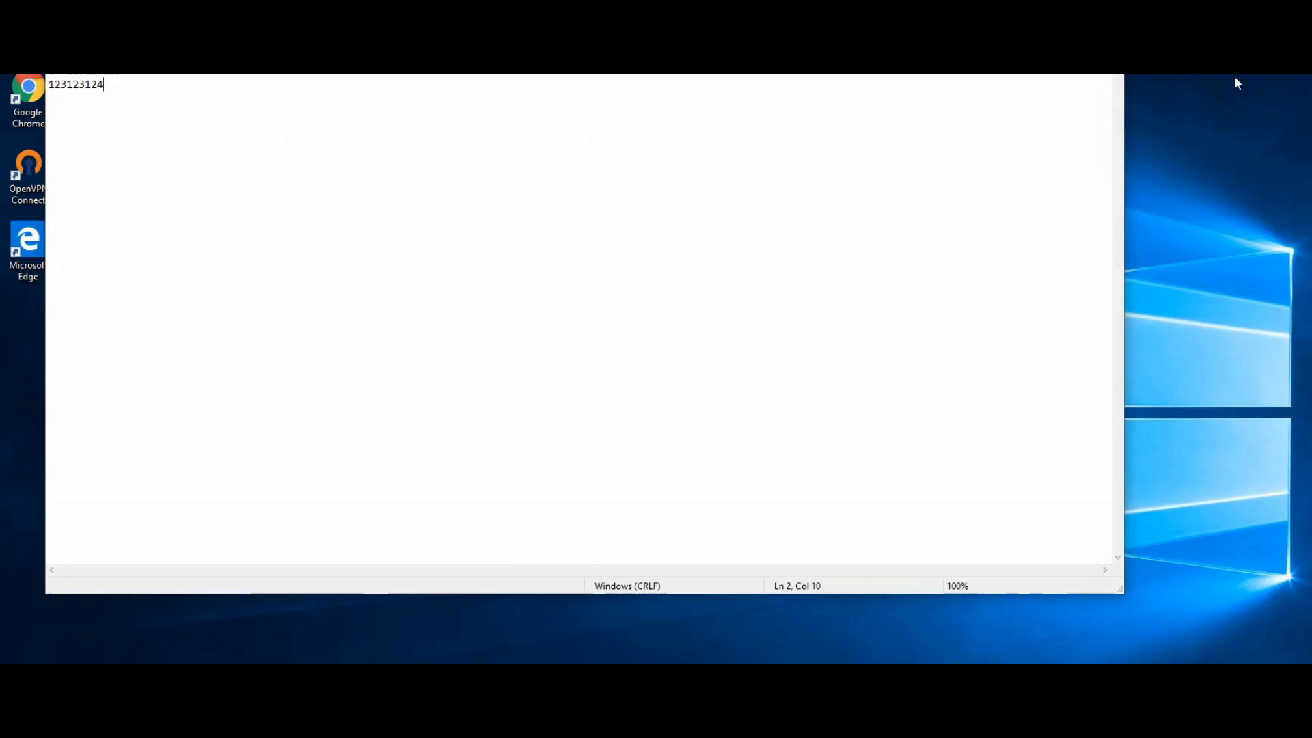
key(alt+F4)
Save SIN Numbers, move it to the left icon column, and bring Explorer back to This PC.
click(707, 400)
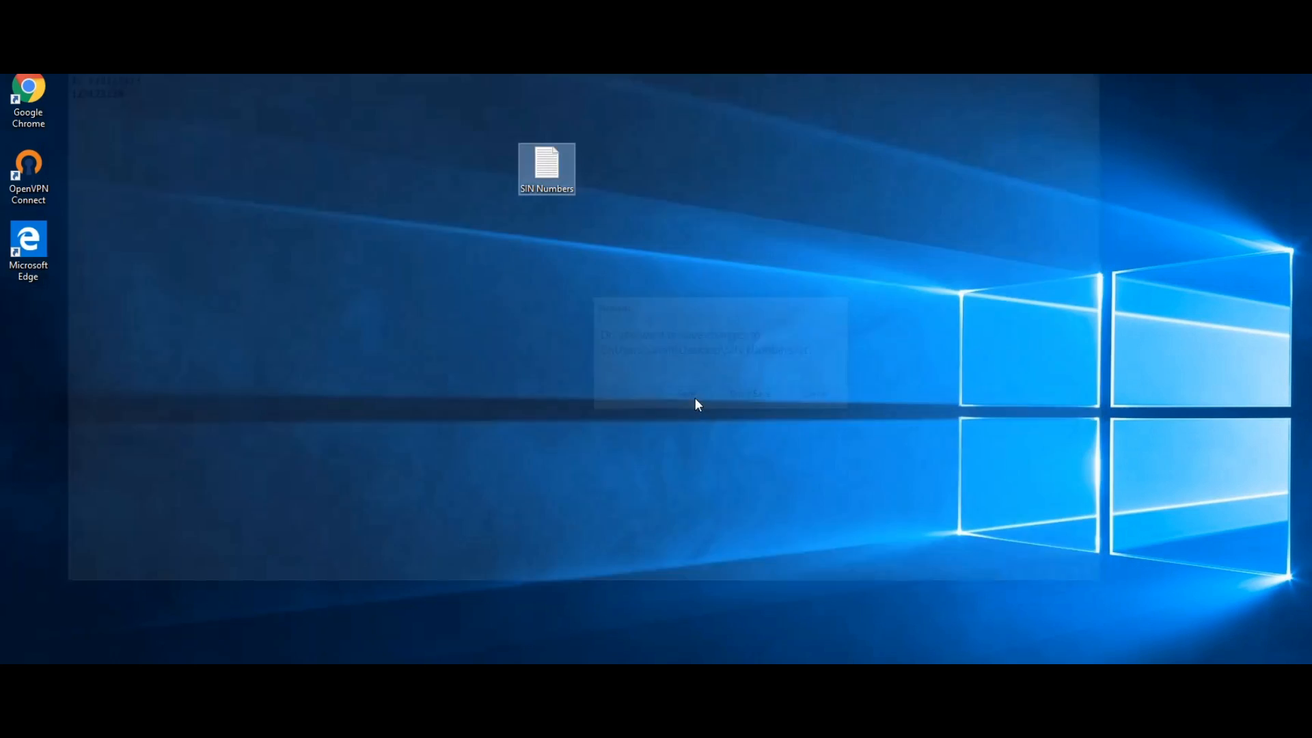
drag(561, 150, 85, 280)
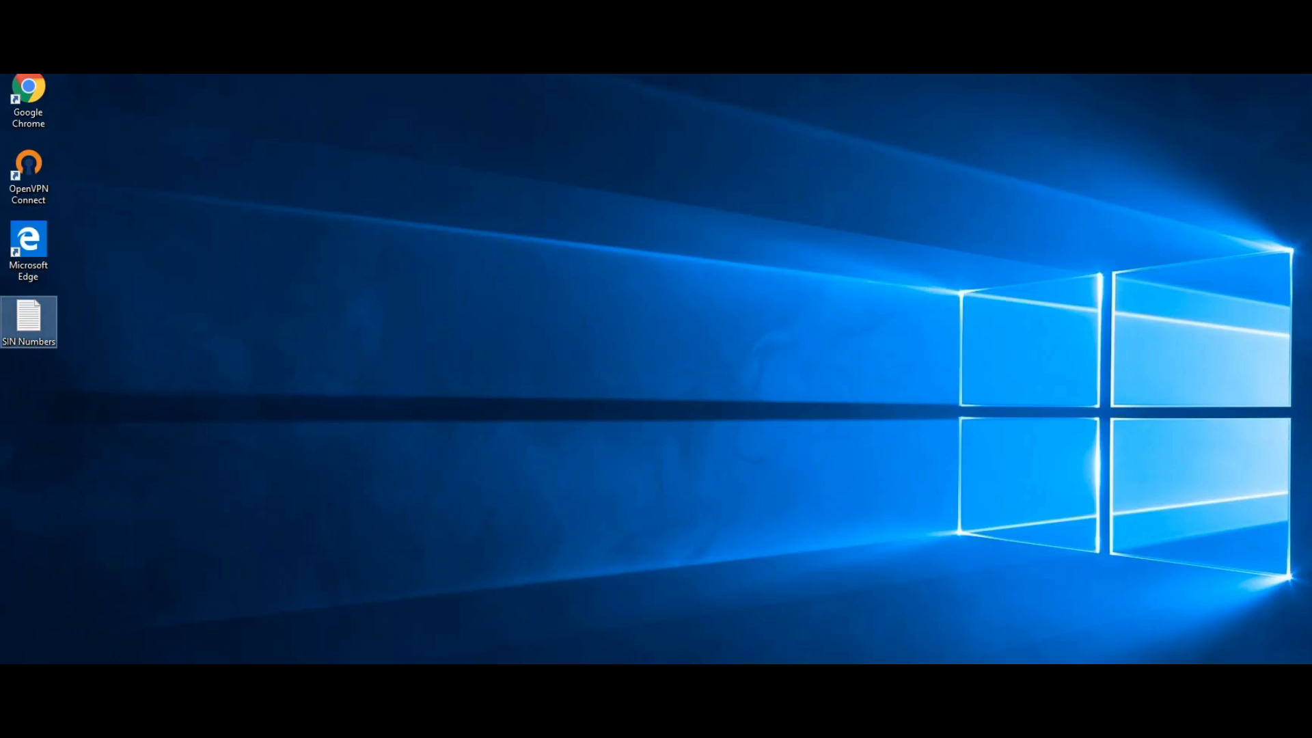
click(382, 723)
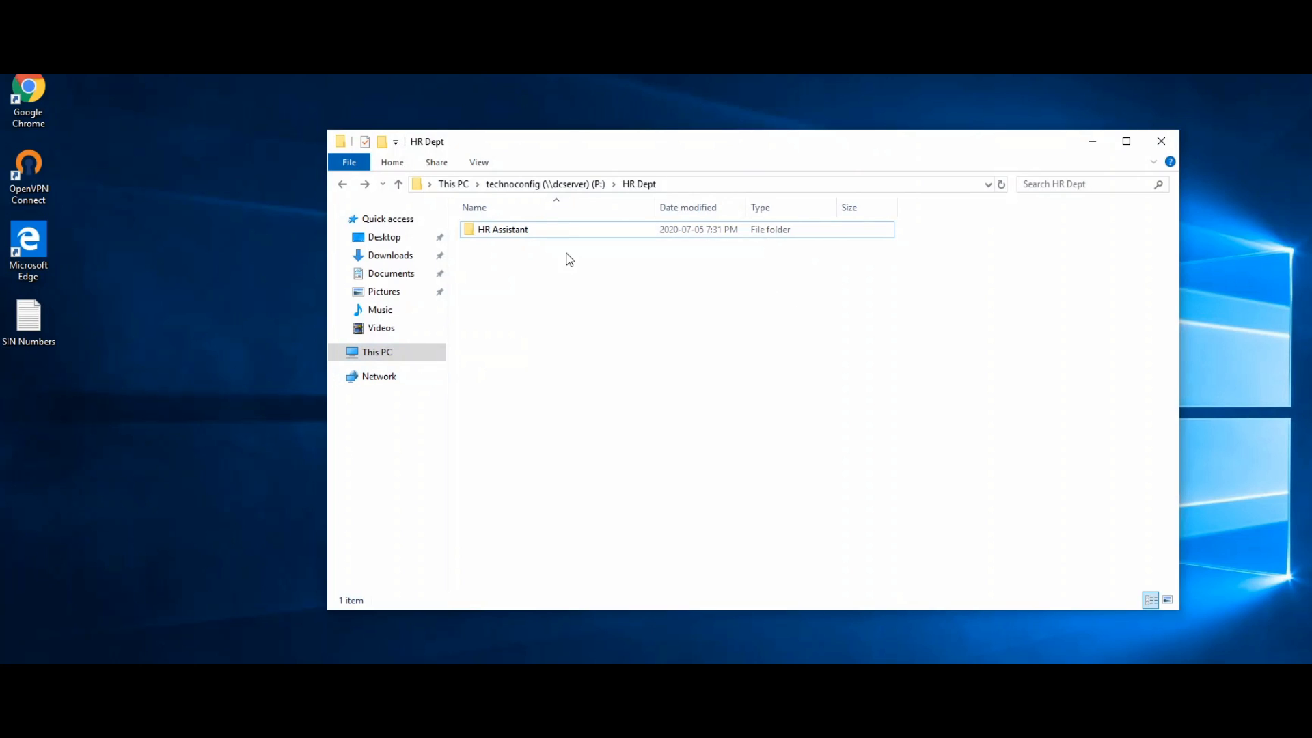
mouse_move(560, 235)
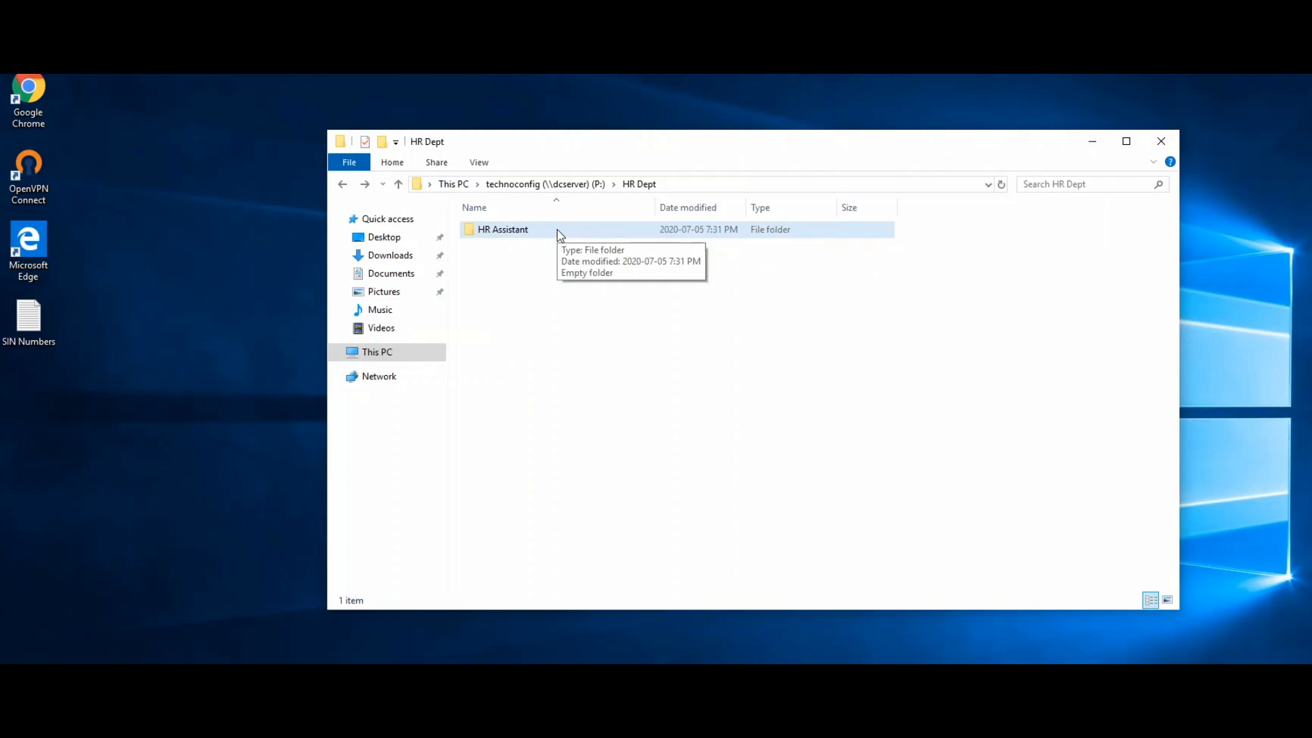
click(342, 185)
click(343, 190)
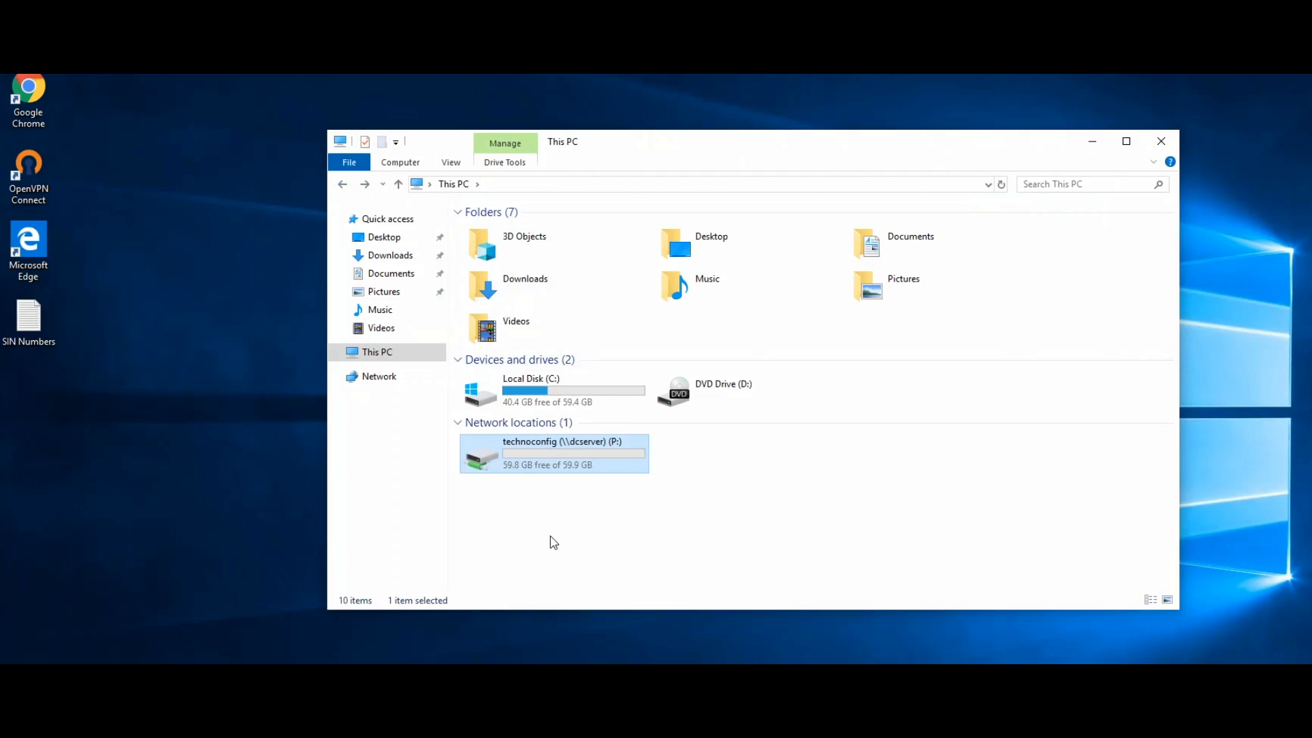
Copy the SIN Numbers file and open the technoconfig (P:) drive.
right_click(39, 329)
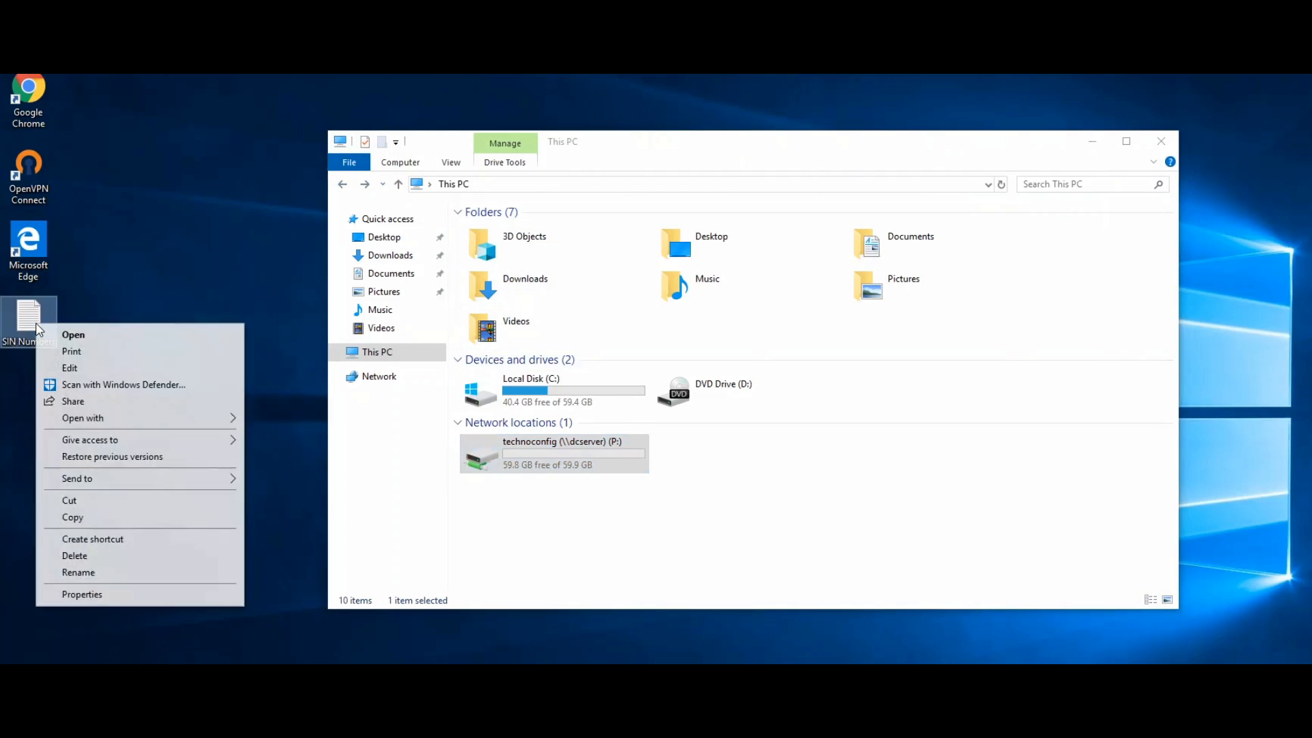
click(96, 516)
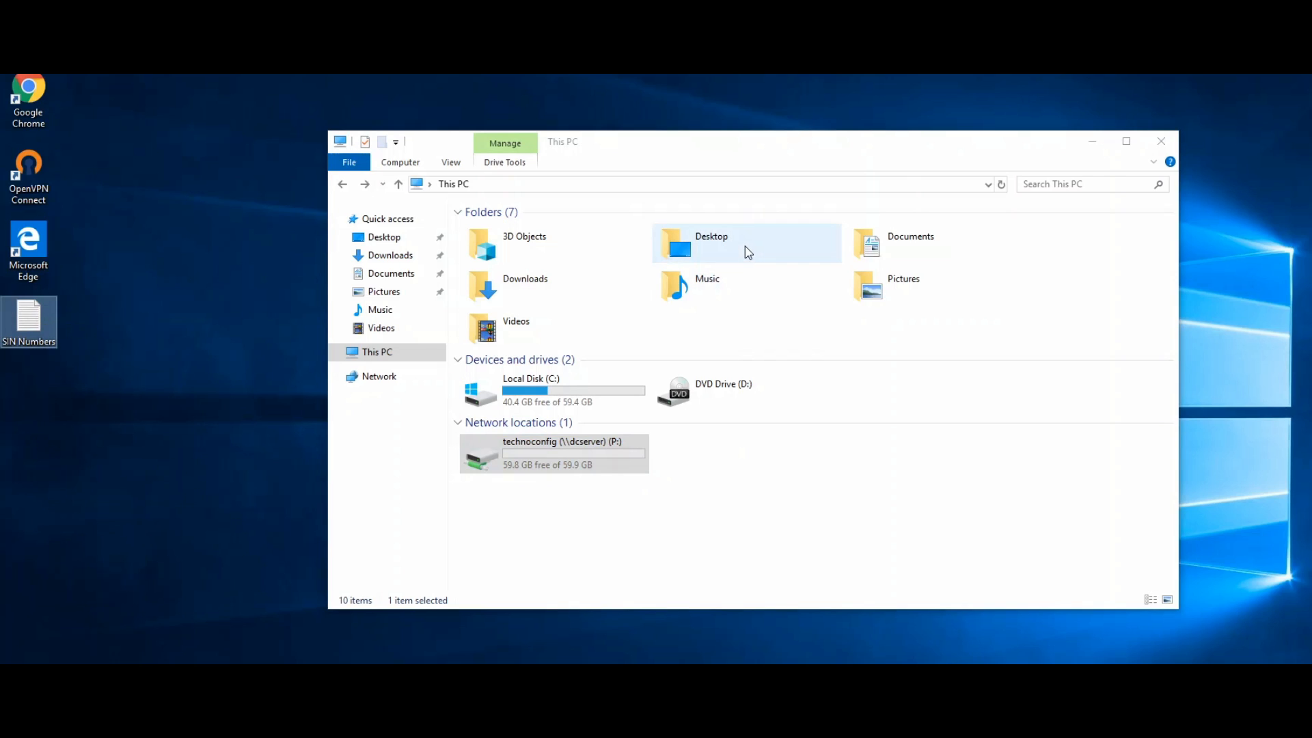
drag(734, 153, 761, 127)
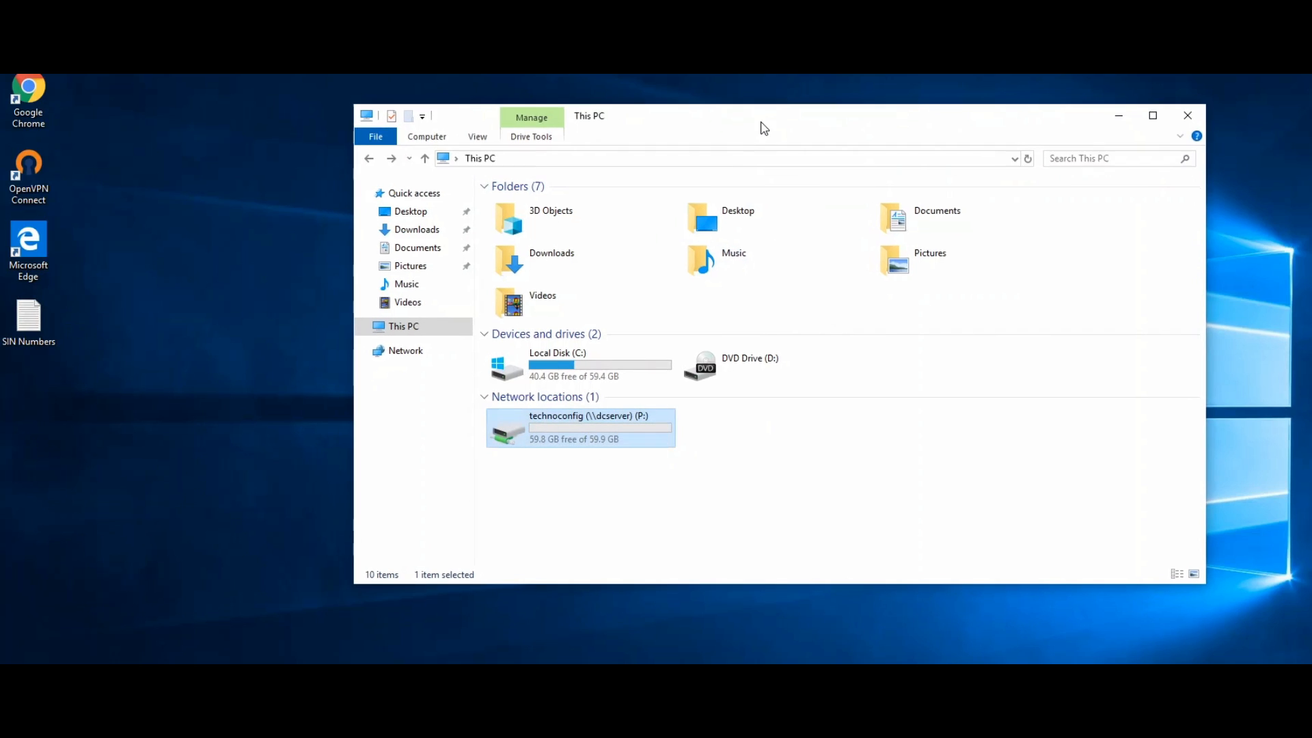
double_click(590, 422)
Try pasting SIN Numbers into the P: root and dismiss the access denied message.
right_click(624, 273)
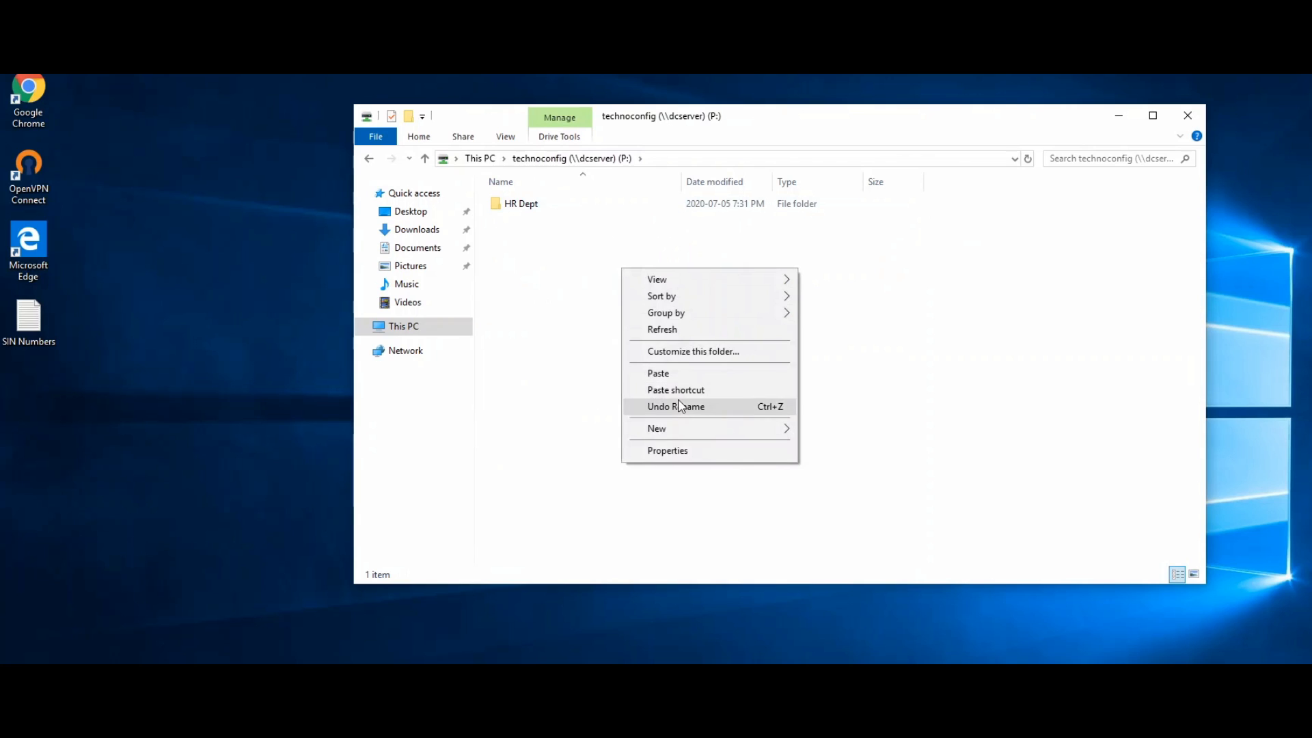
click(677, 374)
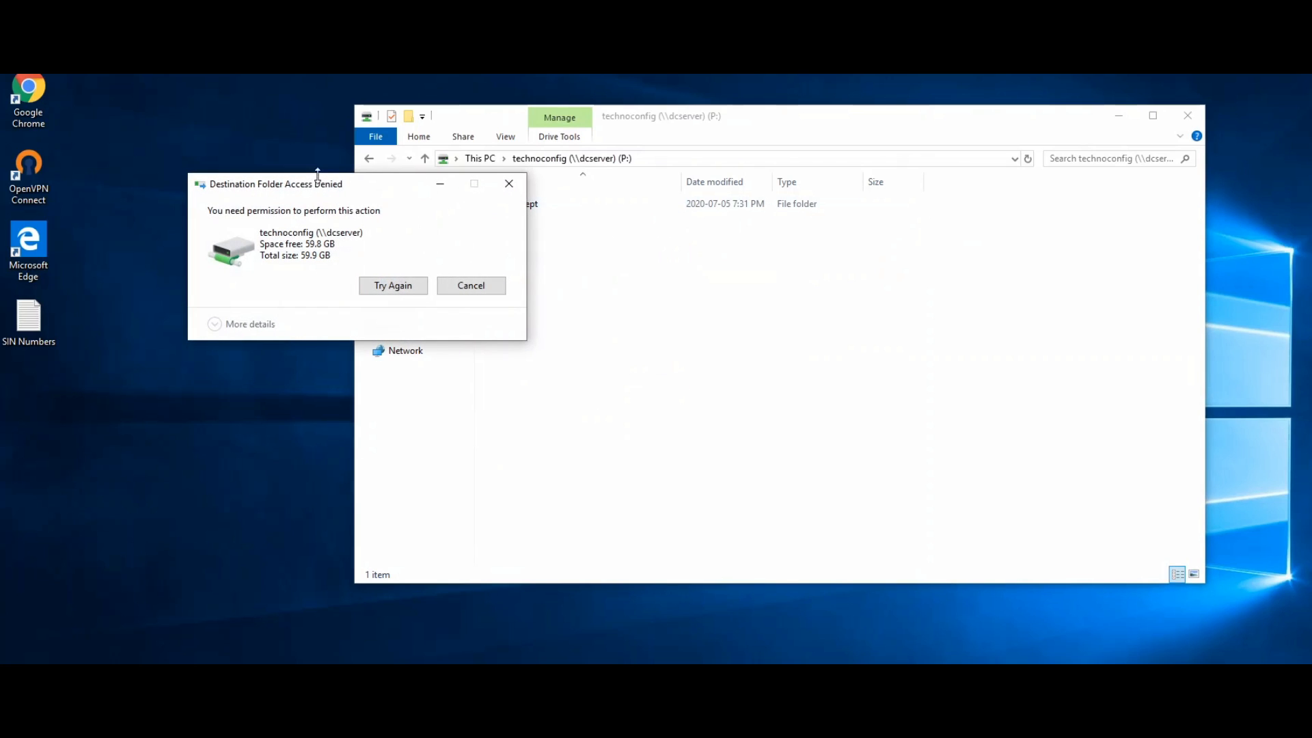
drag(319, 190, 722, 268)
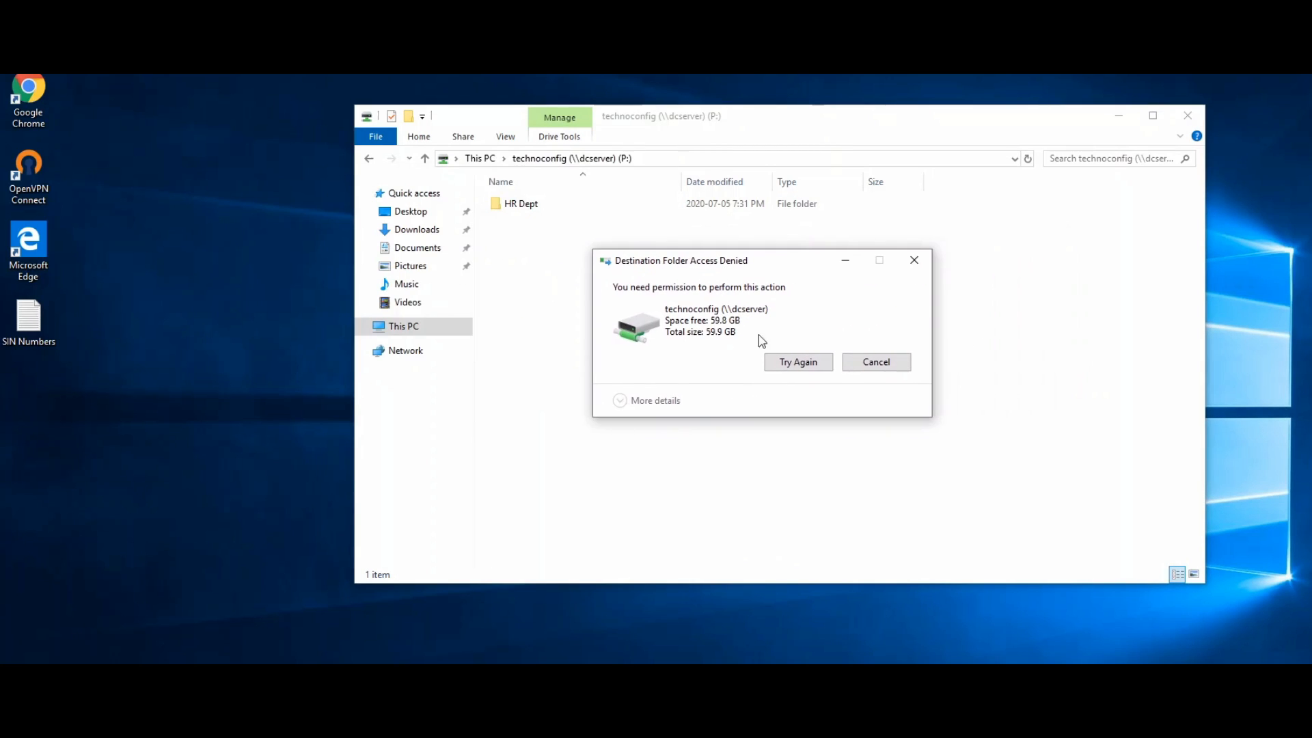
click(862, 368)
Open HR Dept, try pasting SIN Numbers there, and dismiss the access denied message.
click(624, 206)
double_click(623, 207)
right_click(670, 298)
click(717, 402)
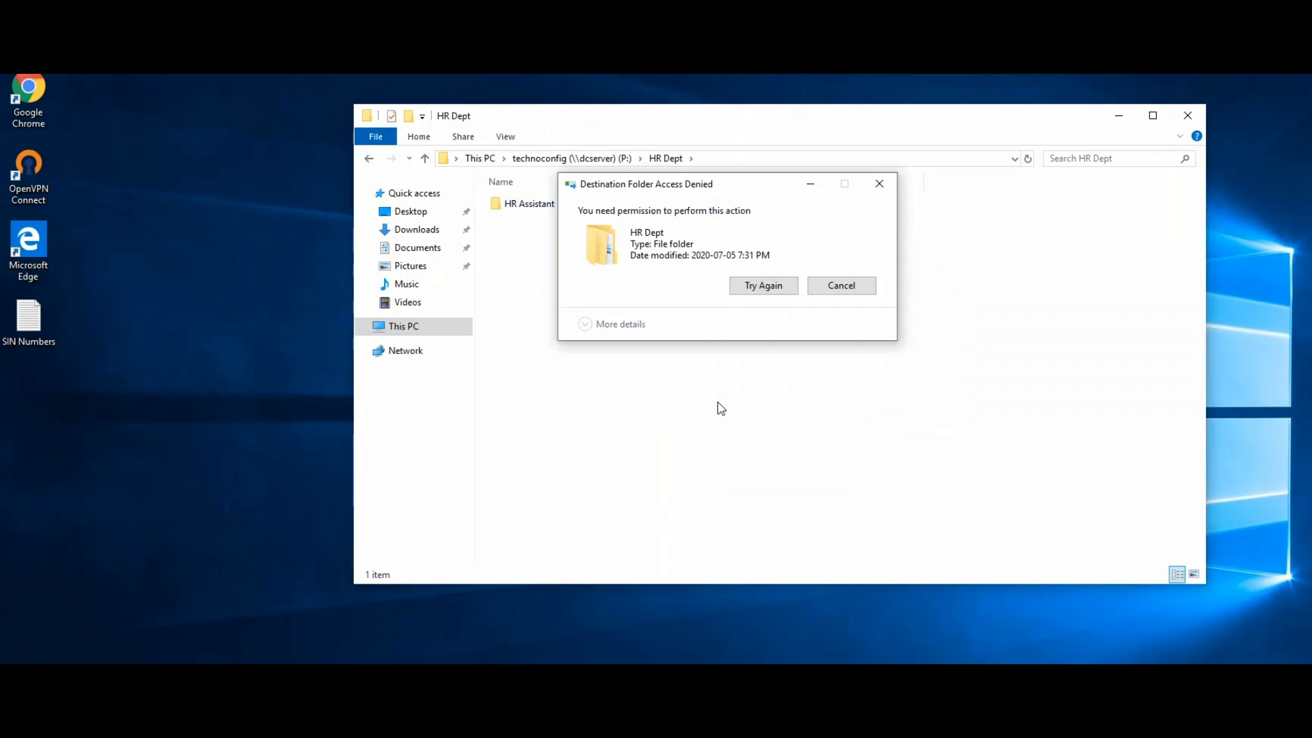
drag(717, 193, 711, 261)
click(832, 366)
Open HR Assistant, try pasting SIN Numbers there, and dismiss the access denied message.
double_click(640, 202)
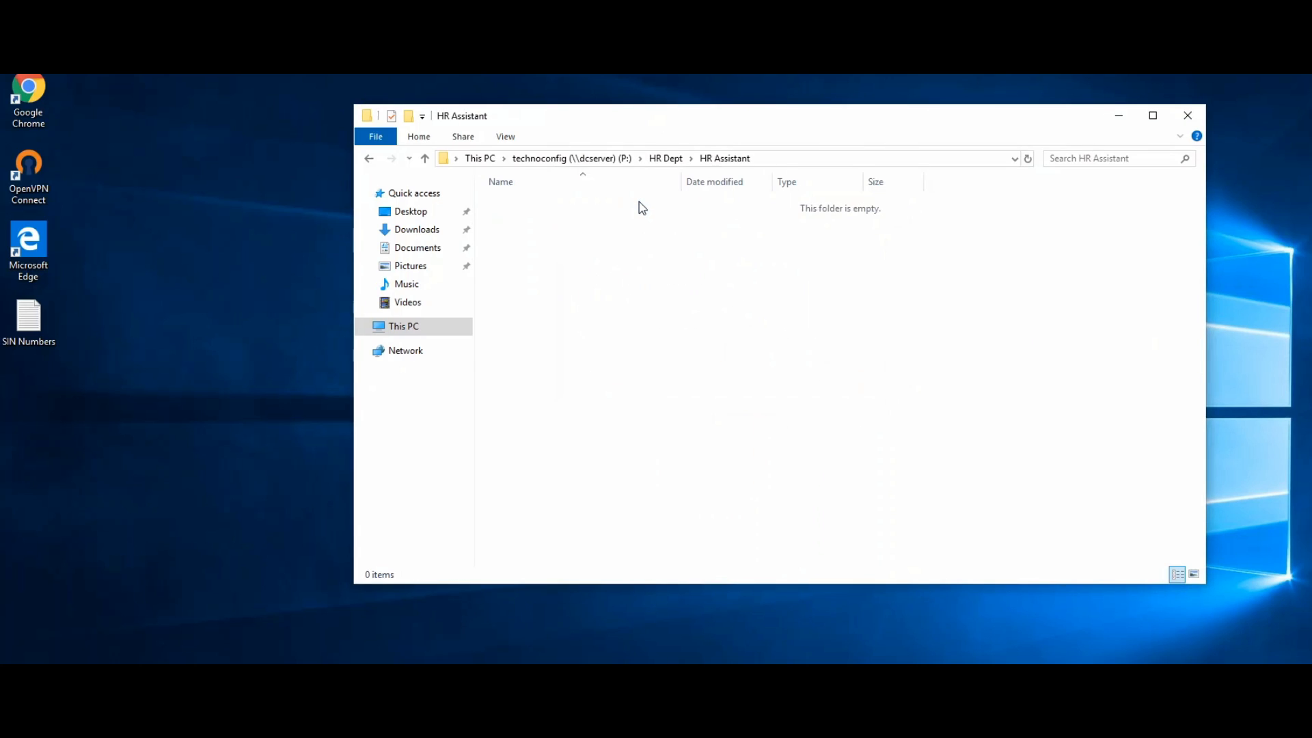
right_click(673, 272)
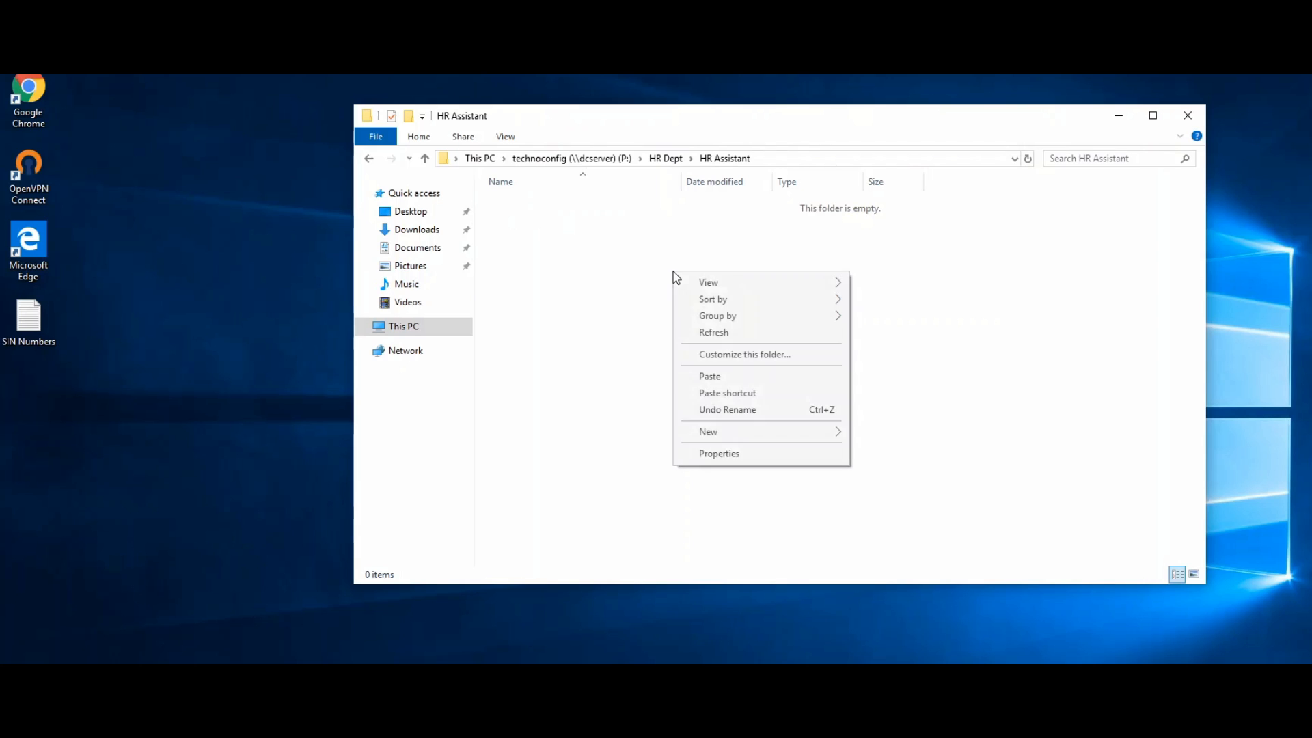
click(700, 377)
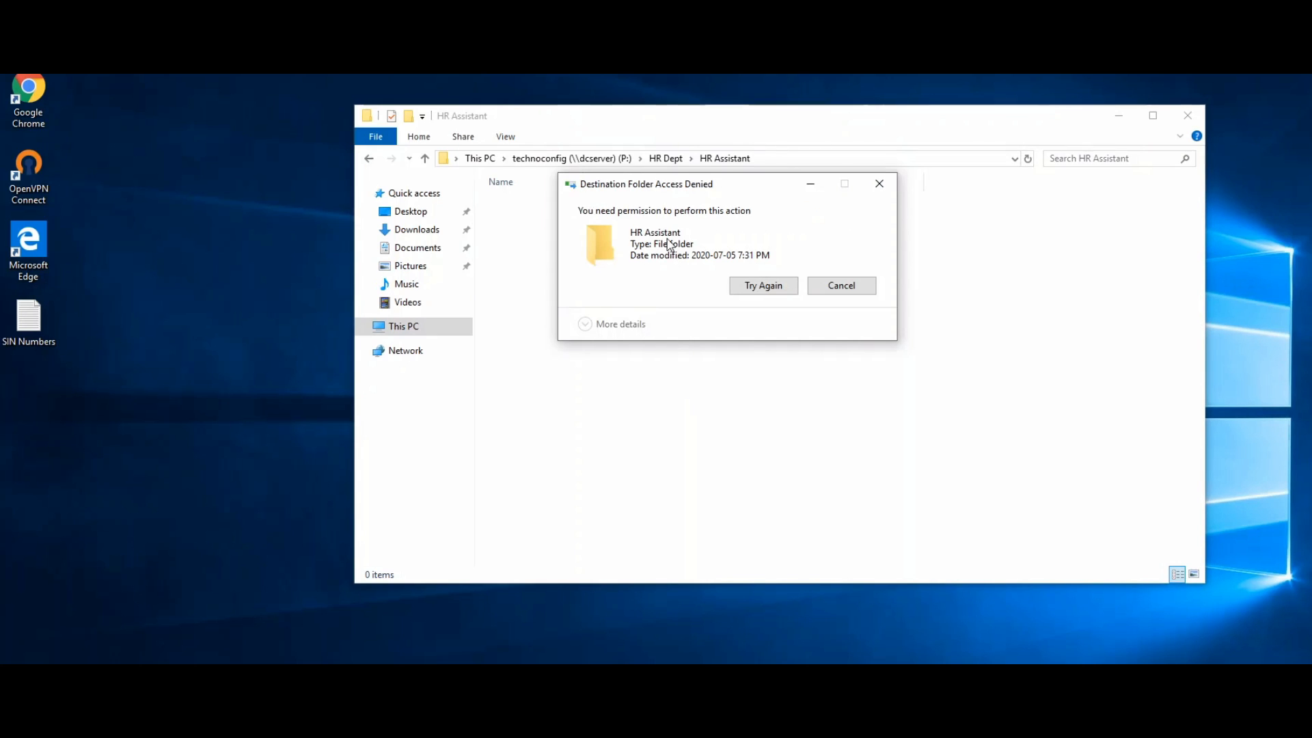
drag(667, 190, 671, 252)
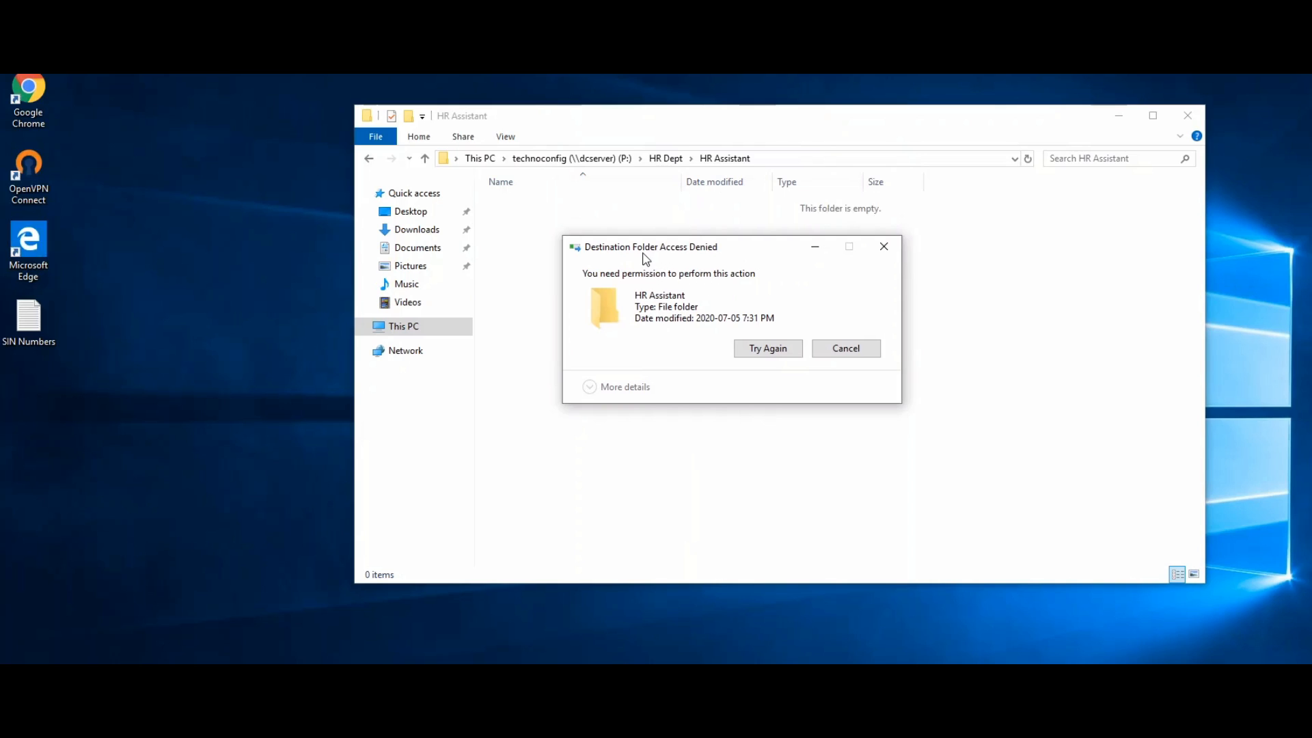
click(845, 350)
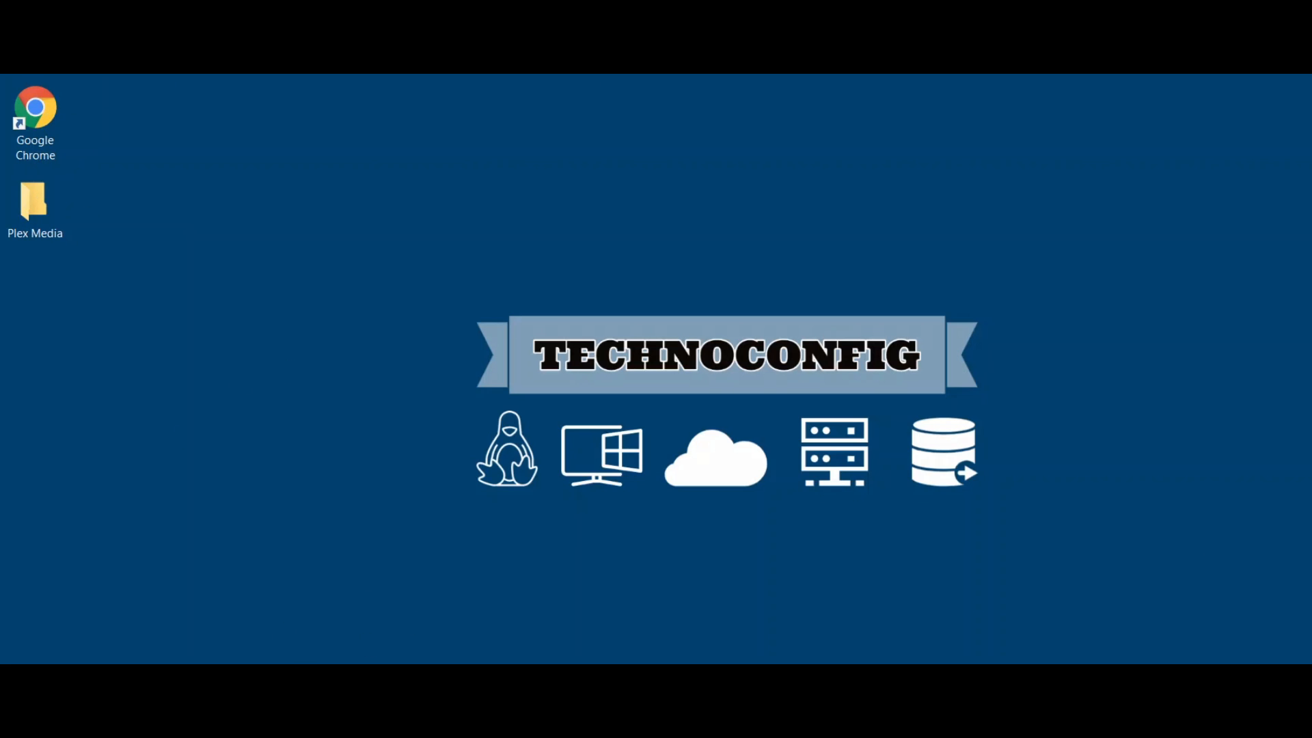
Open P: > HR Dept > HR Assistant and briefly view the existing New Text Document.
key(super+e)
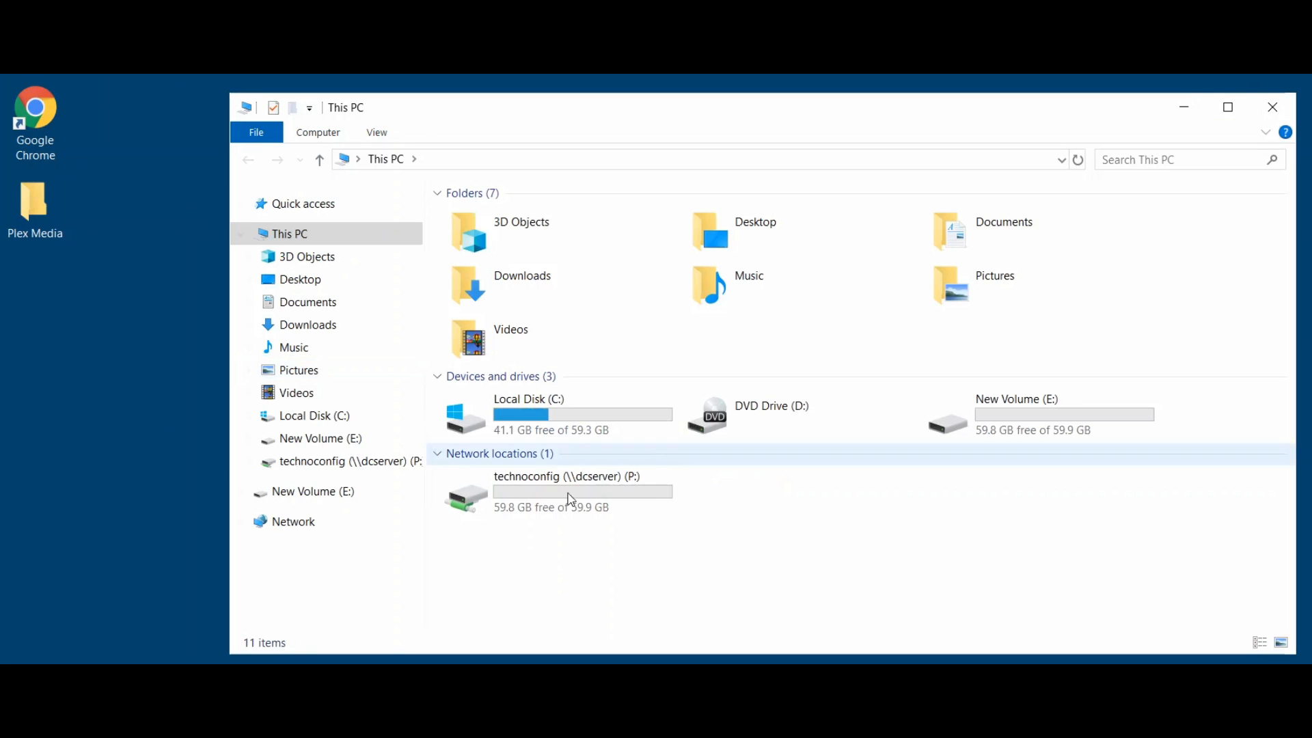
double_click(599, 511)
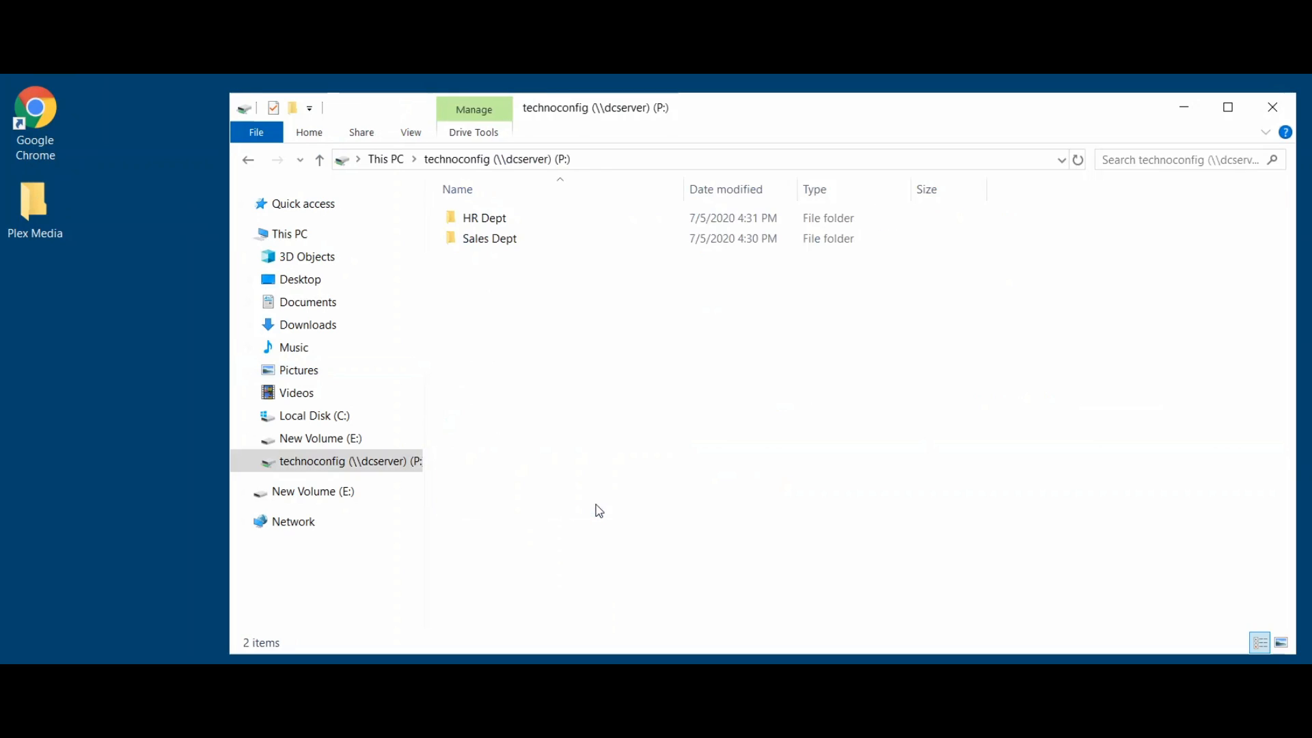
click(495, 220)
double_click(495, 220)
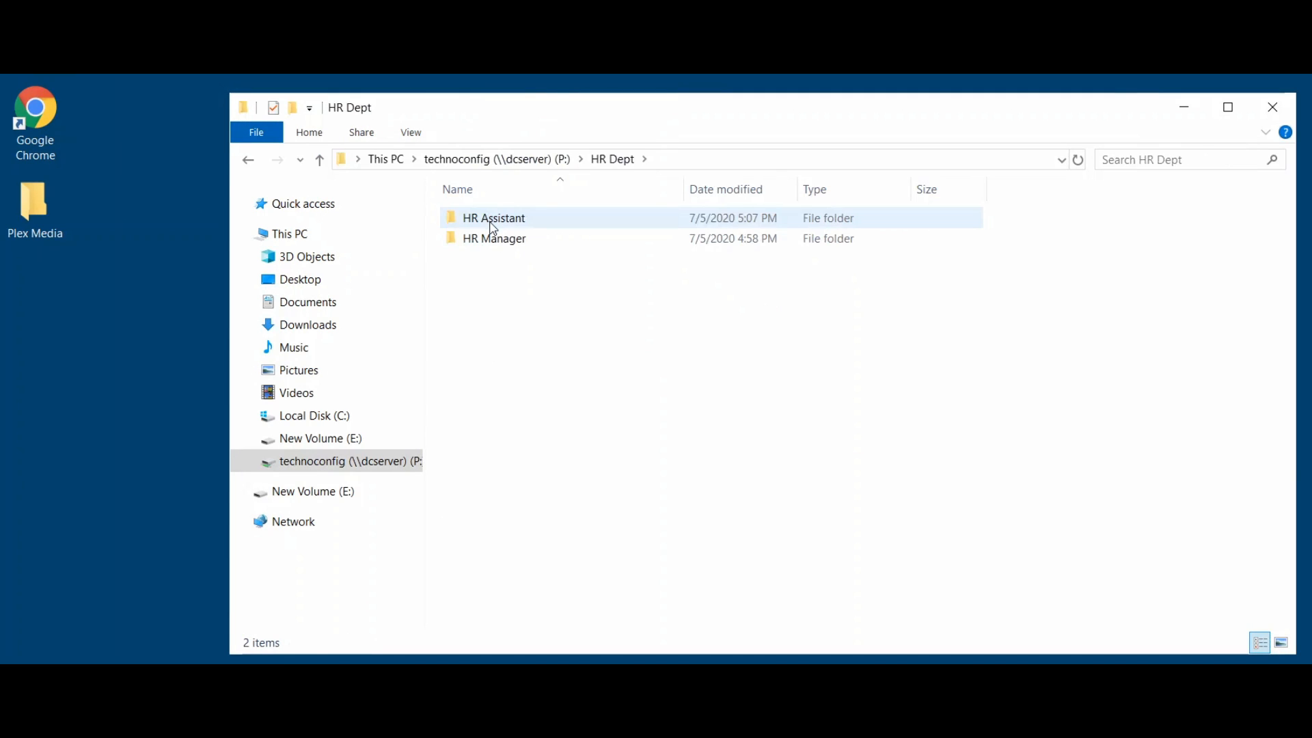
click(493, 229)
double_click(492, 223)
double_click(522, 226)
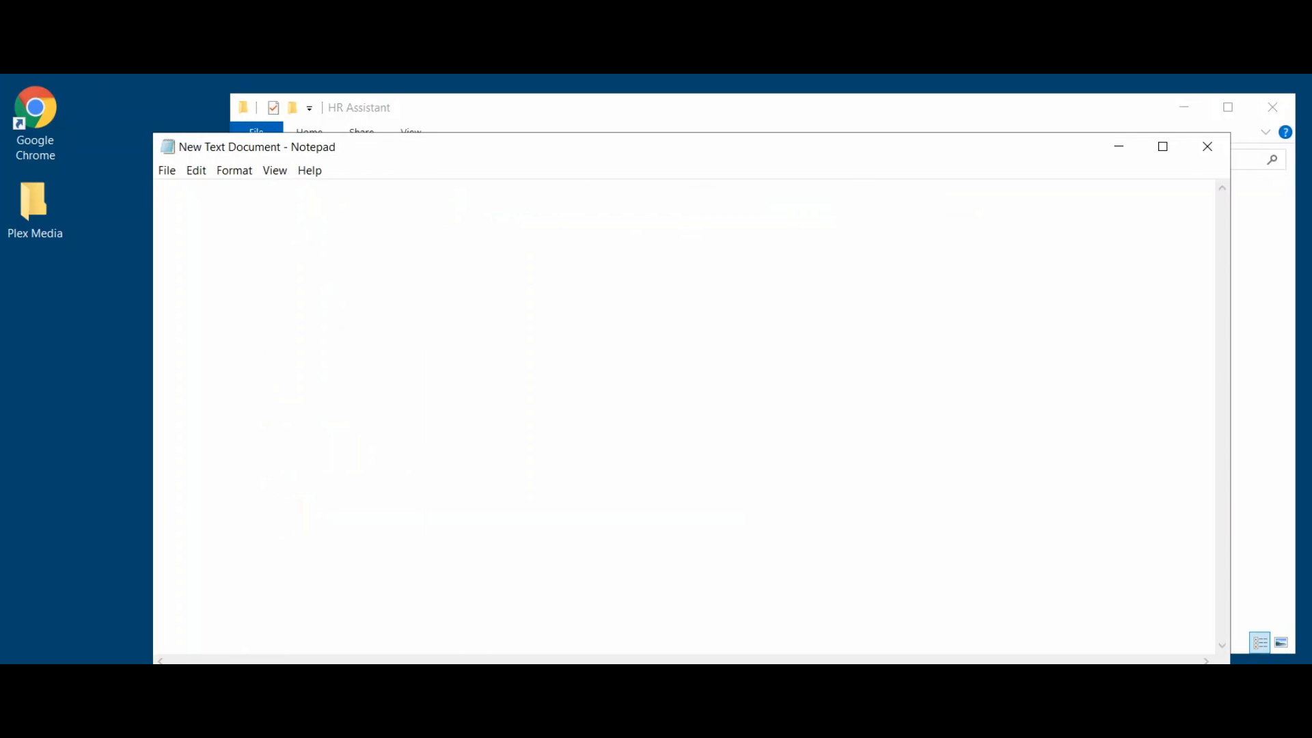
click(1207, 147)
Create a new text document in HR Assistant named 'Tips on how to start'.
right_click(507, 221)
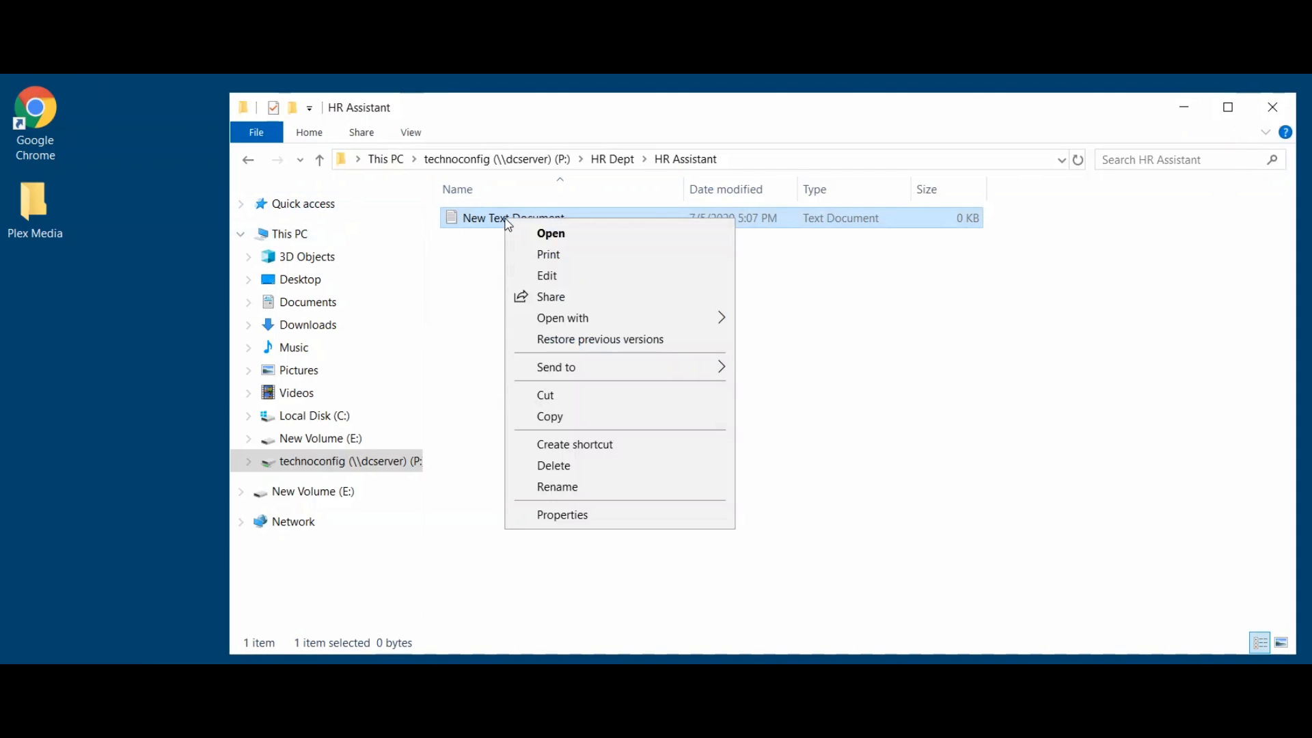
right_click(467, 265)
mouse_move(572, 472)
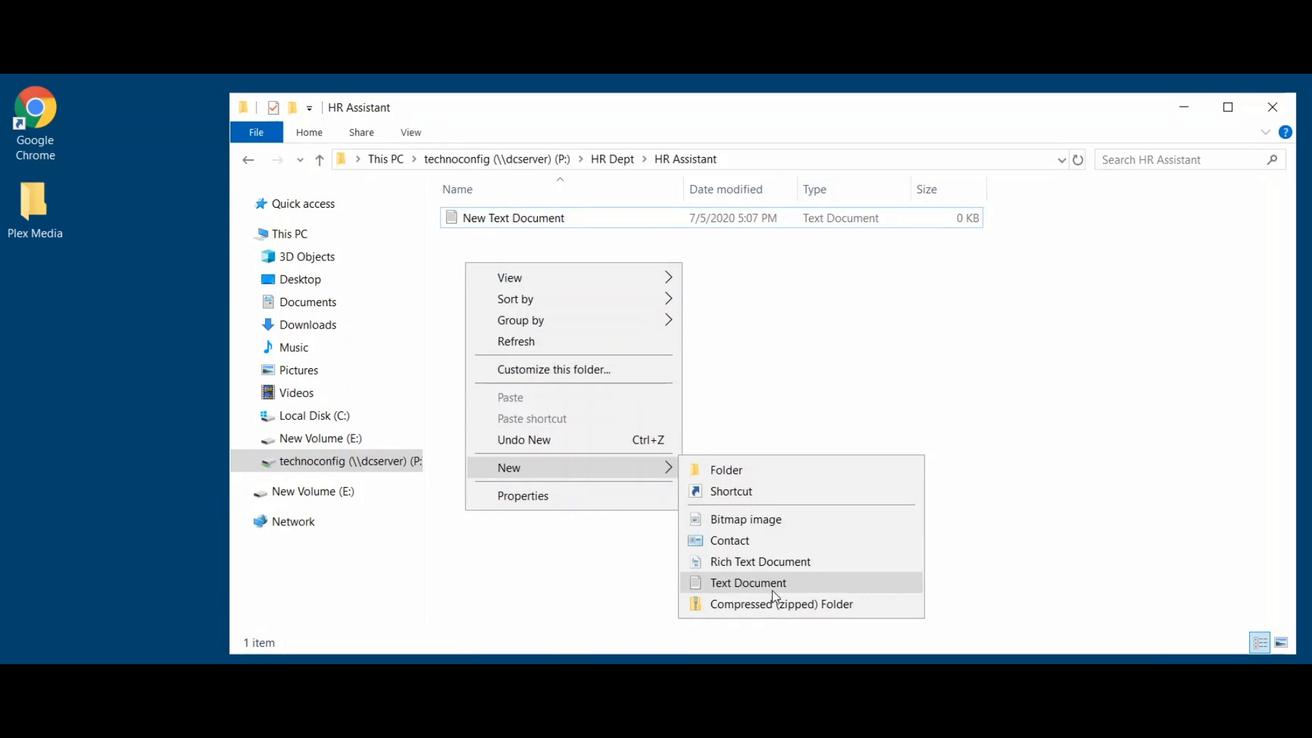
click(748, 582)
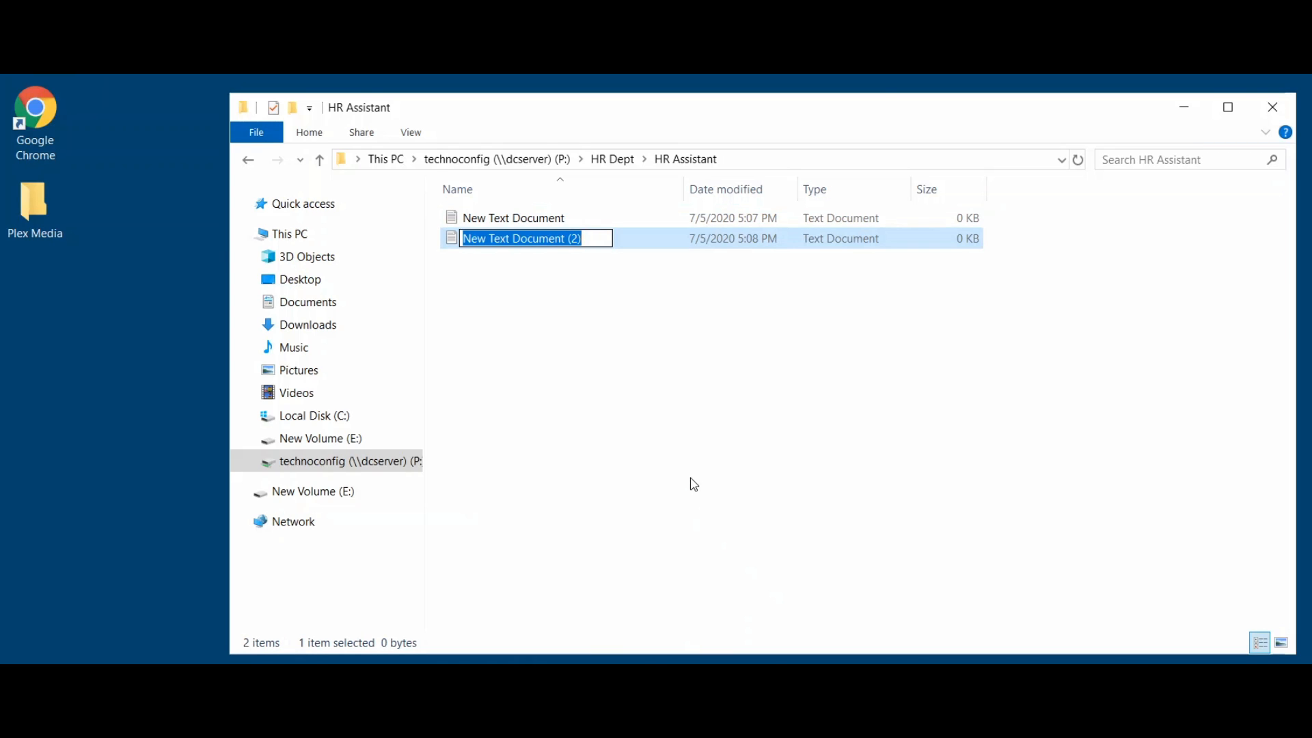
text(TI)
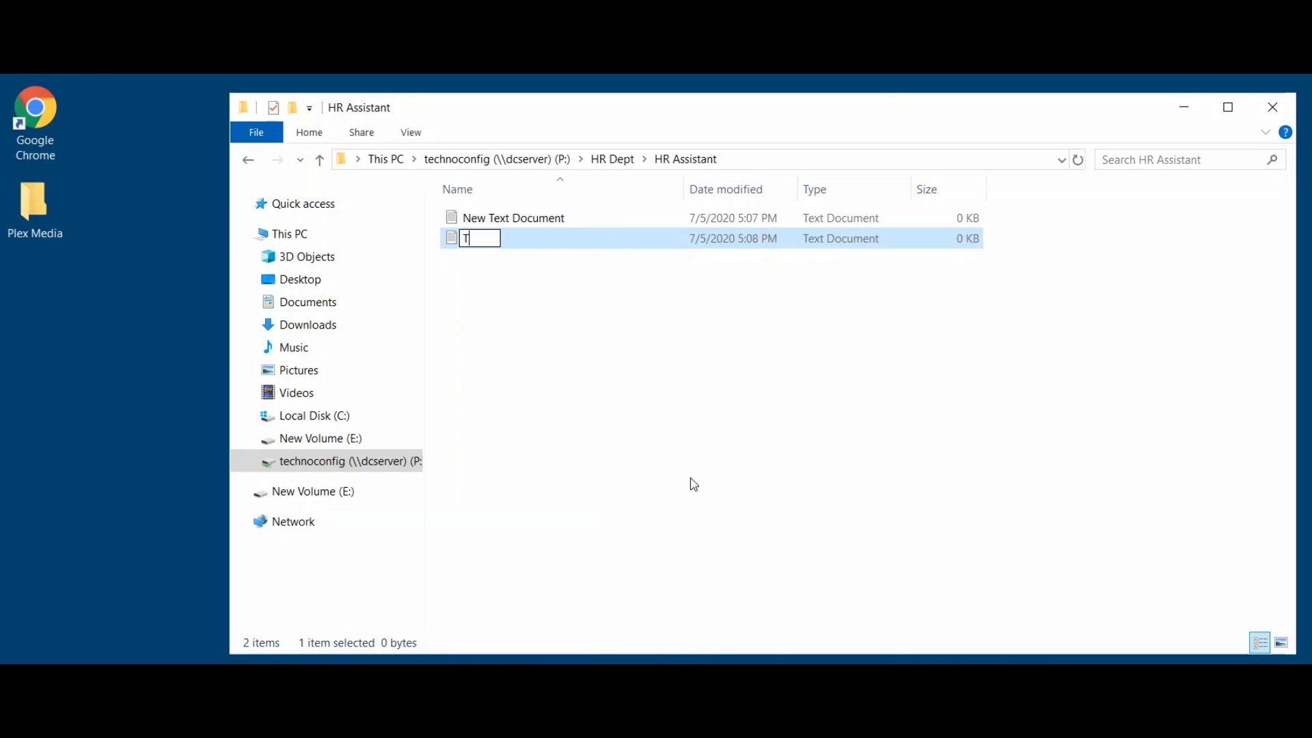
text(pss)
key(BackSpace)
text(on how to )
text(srta)
key(BackSpace)
key(BackSpace)
key(BackSpace)
text(tart)
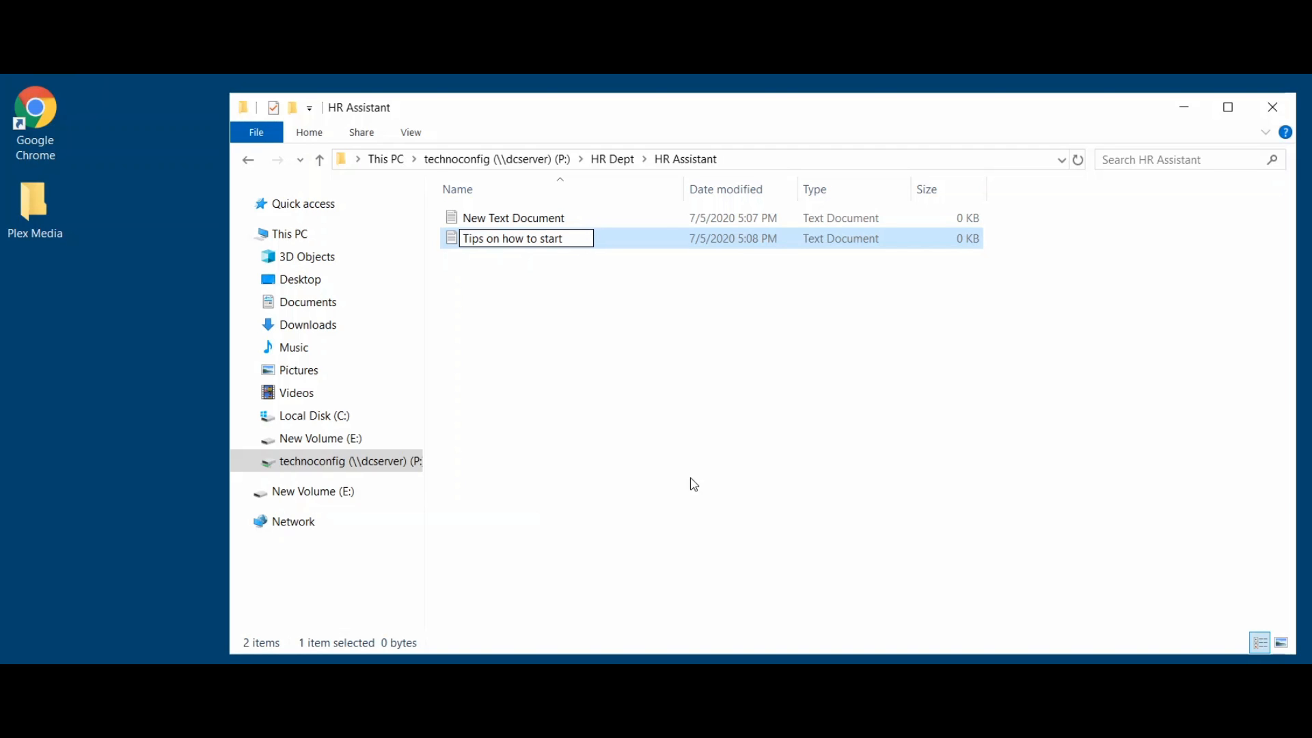
key(Return)
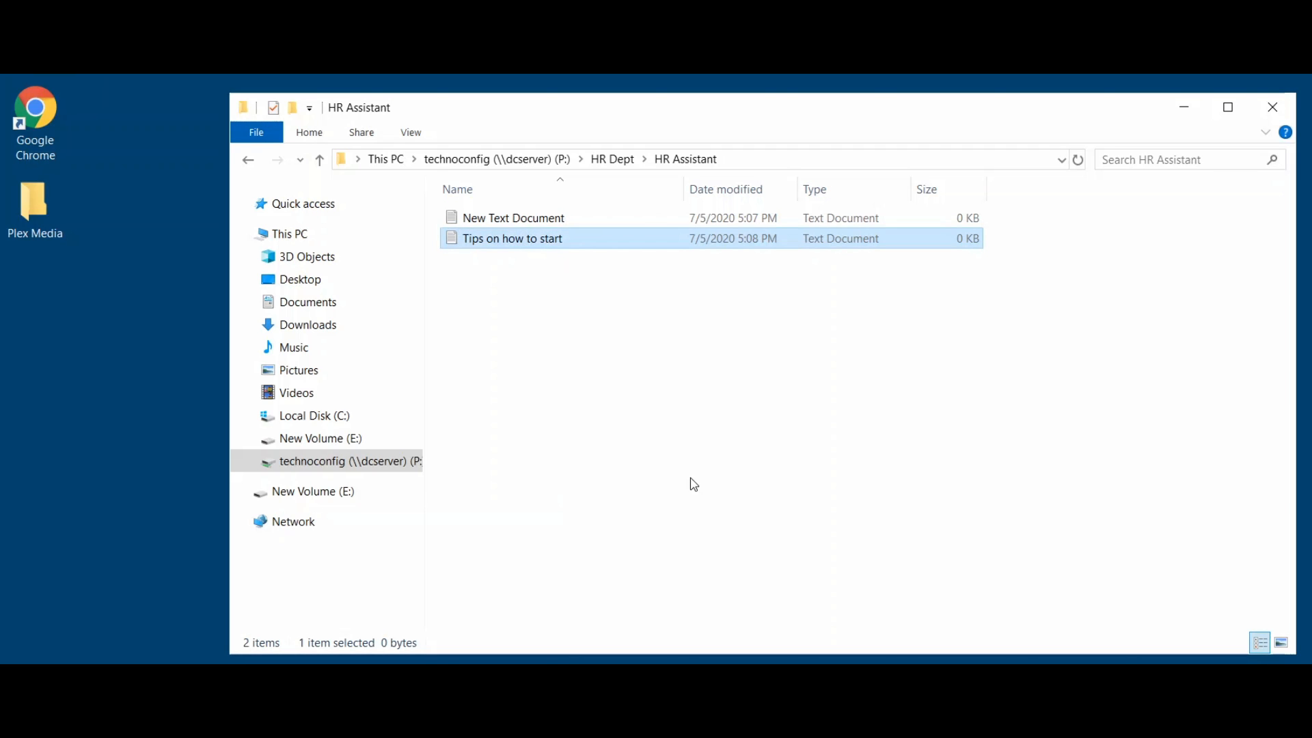
Delete the old New Text Document from HR Assistant.
click(589, 223)
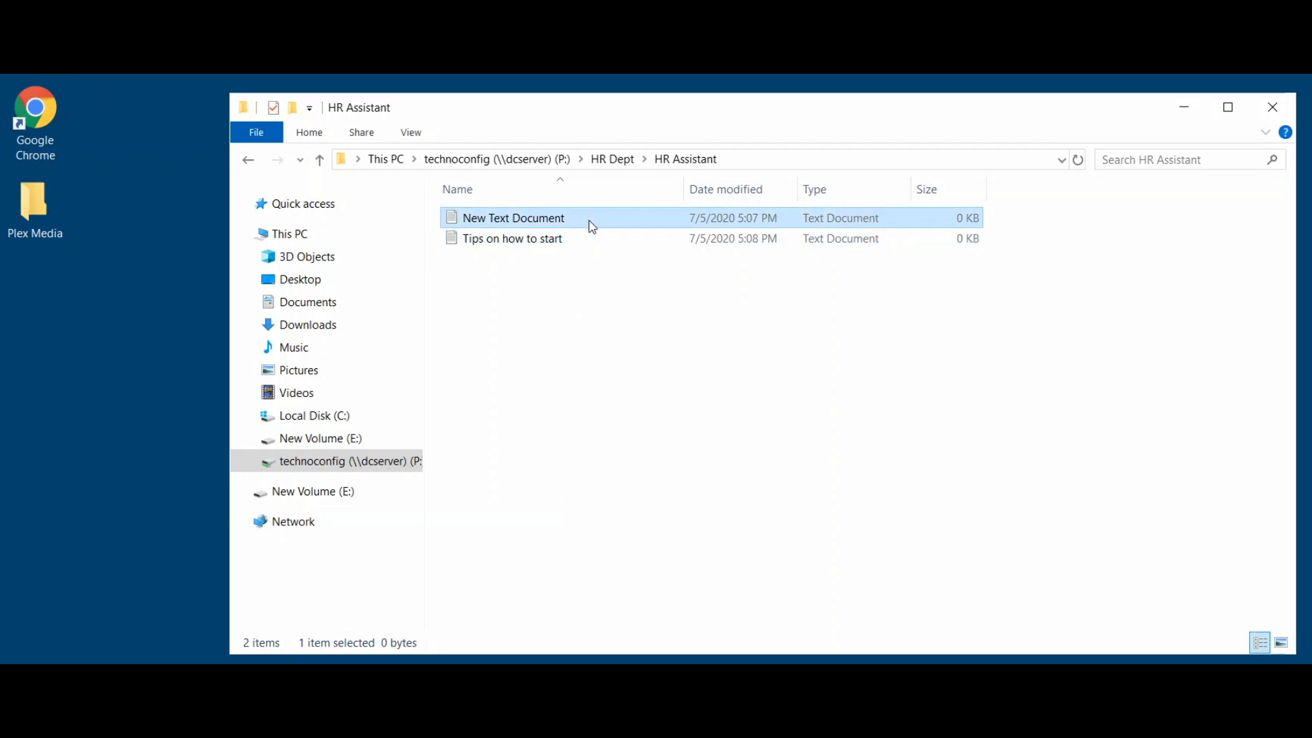
key(Delete)
key(Return)
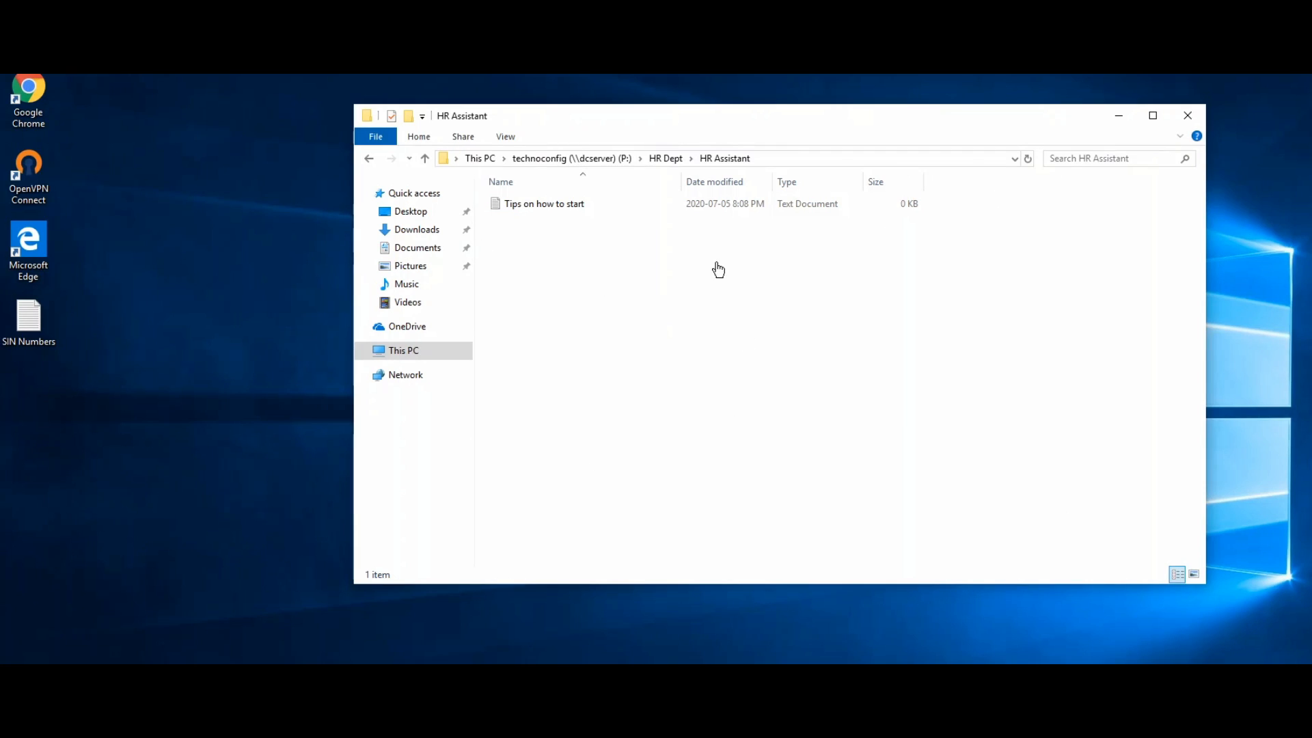
Lock the computer from the Start menu's account options, then enter the account password to sign back in.
click(19, 720)
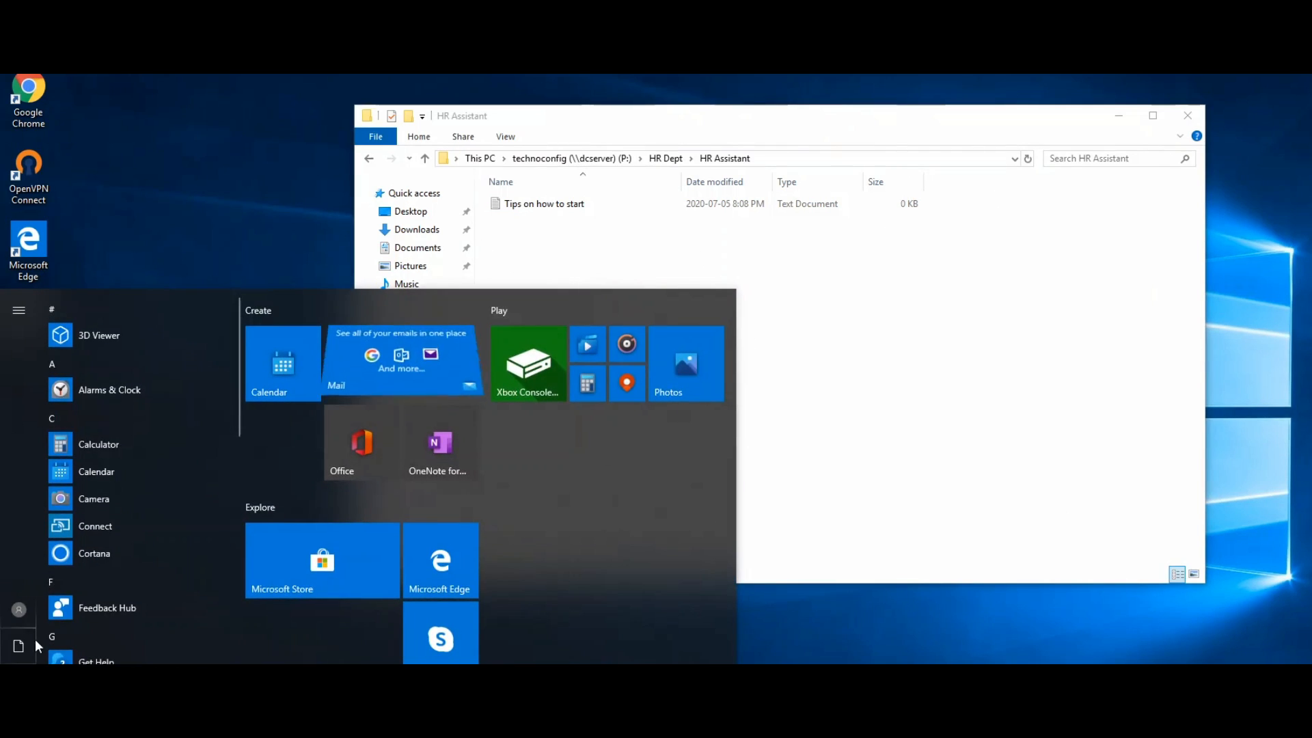
click(19, 616)
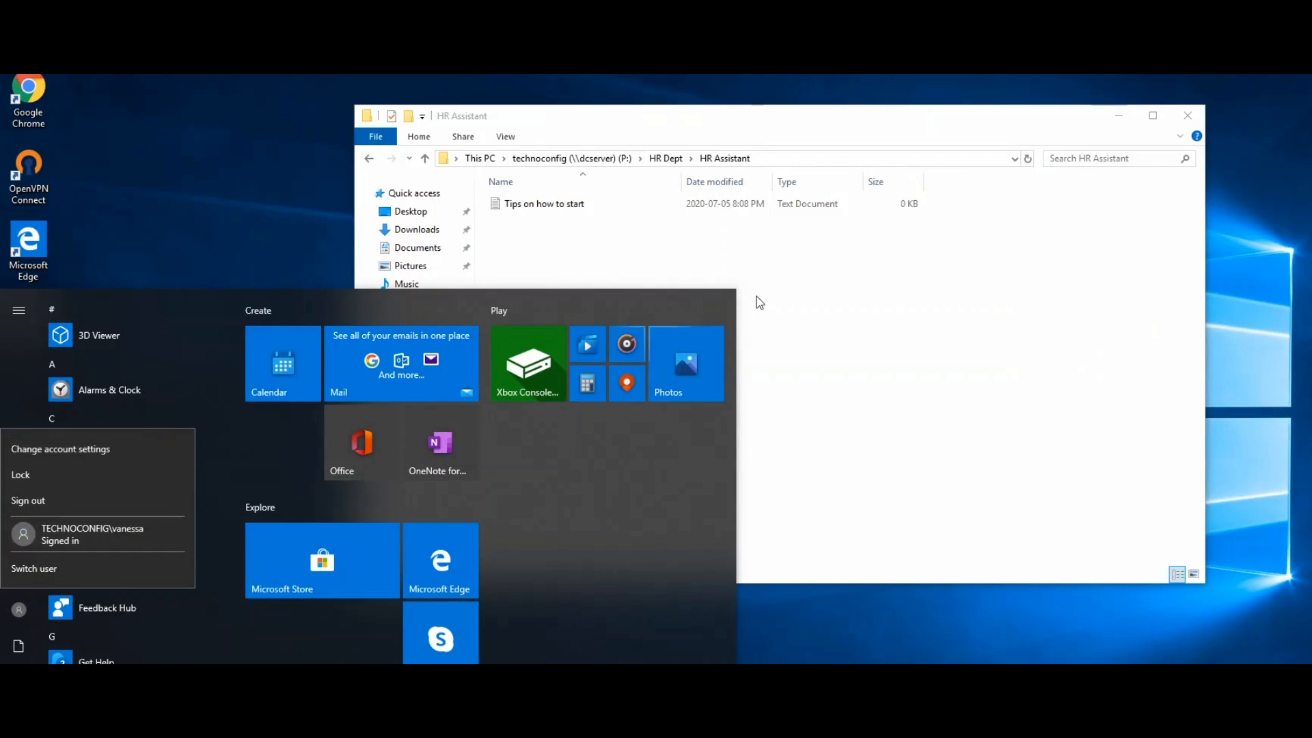
click(48, 483)
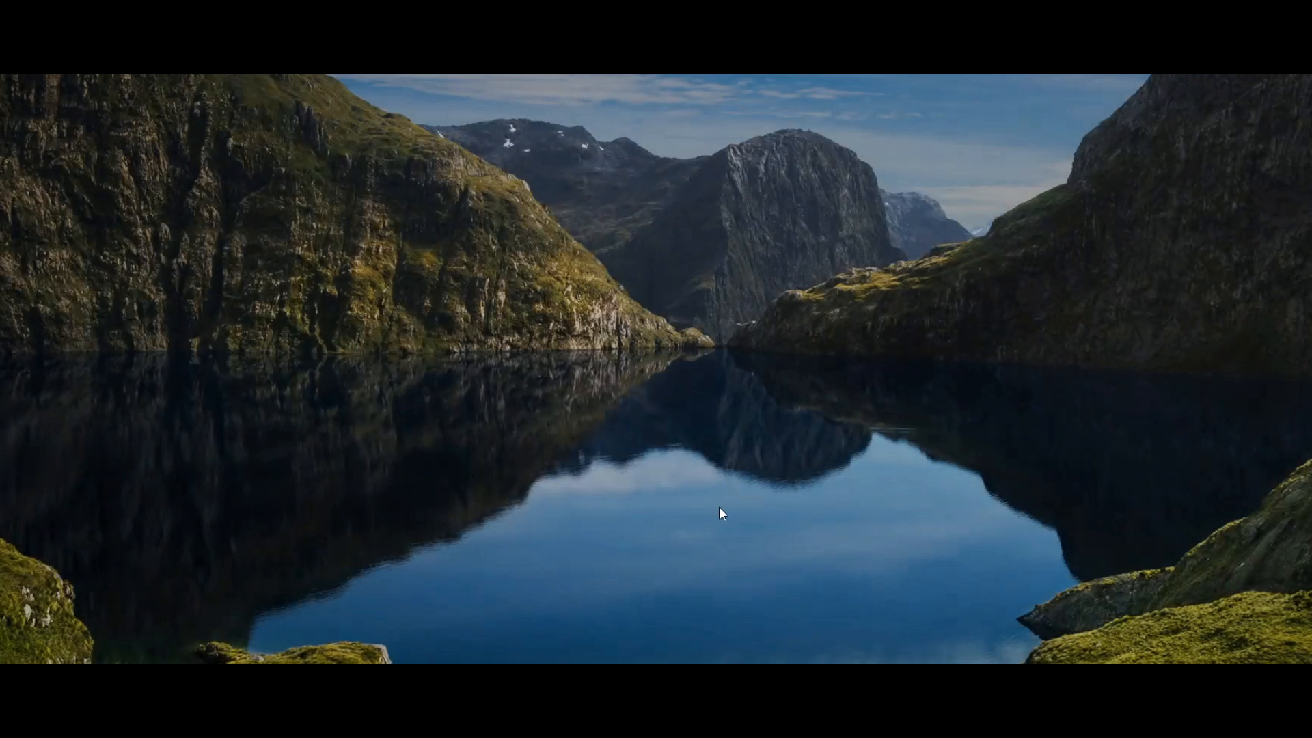
click(720, 510)
key(Caps_Lock)
text(******)
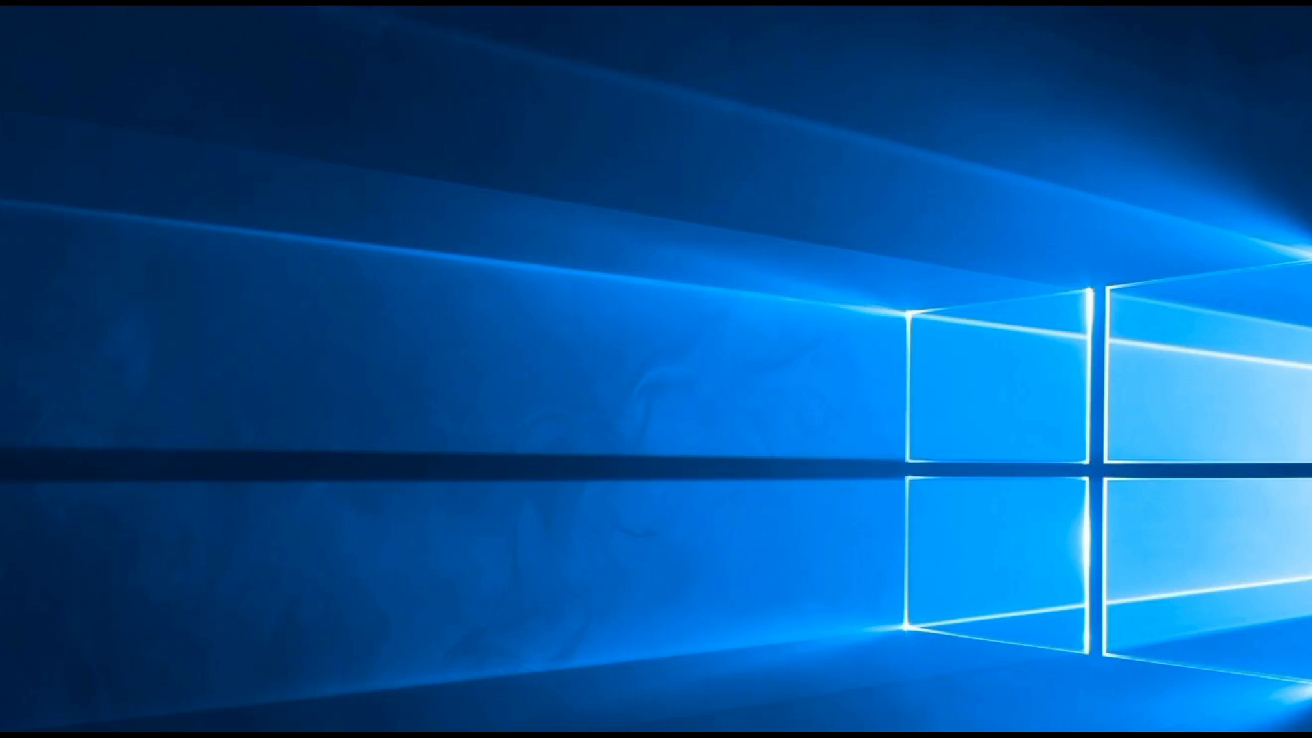
Browse This PC > P: > HR Dept > HR Assistant in a new File Explorer window.
key(super+e)
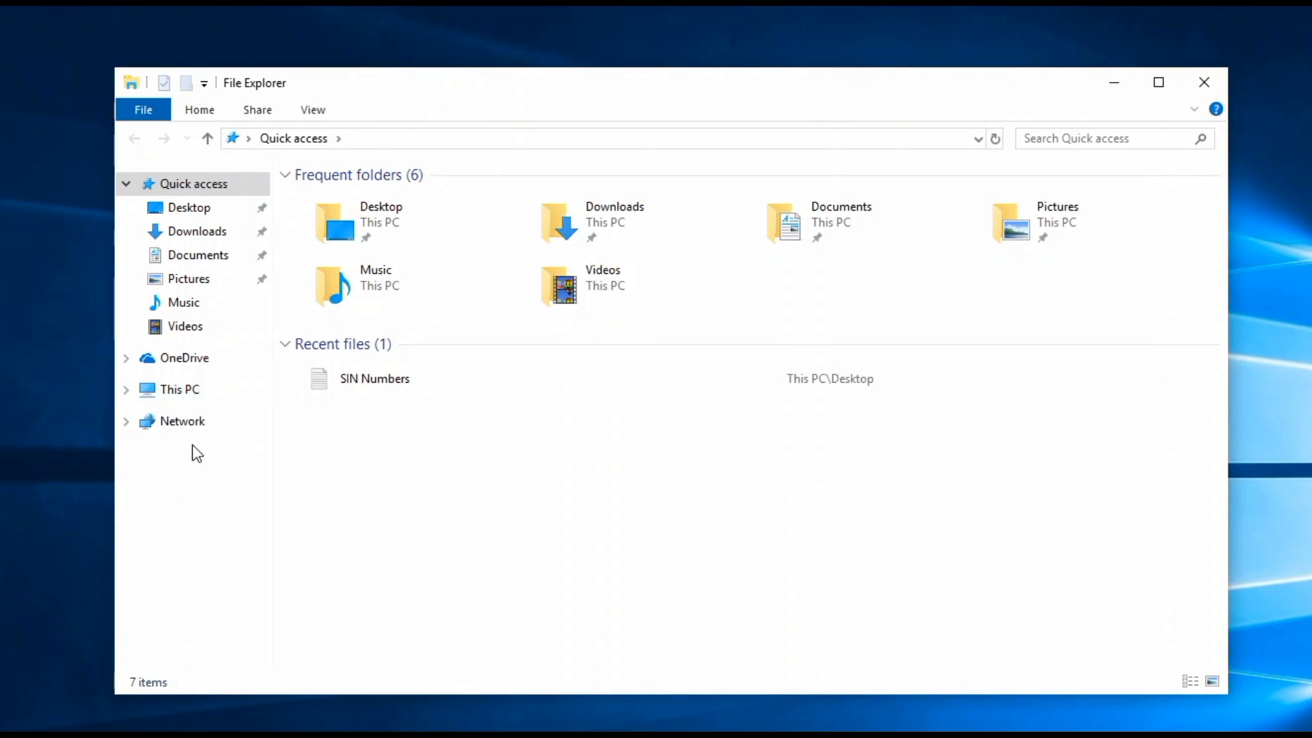
click(179, 391)
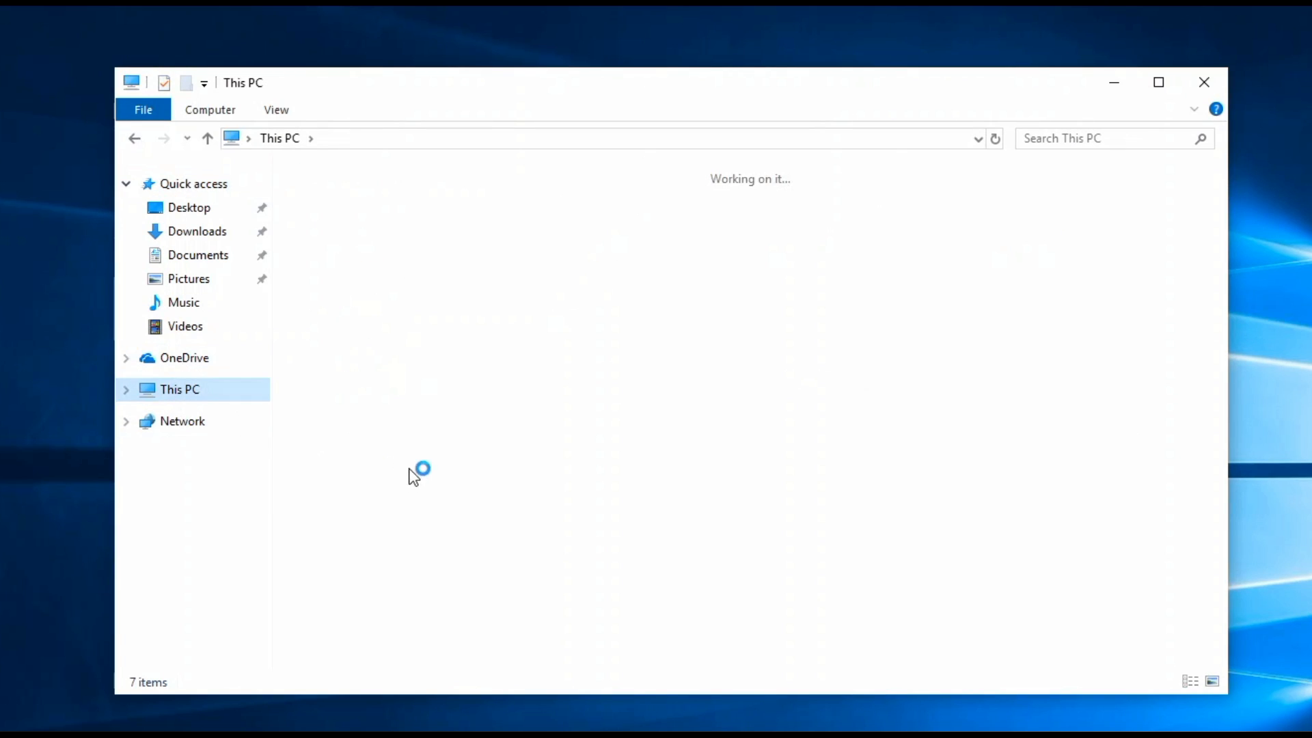
double_click(452, 474)
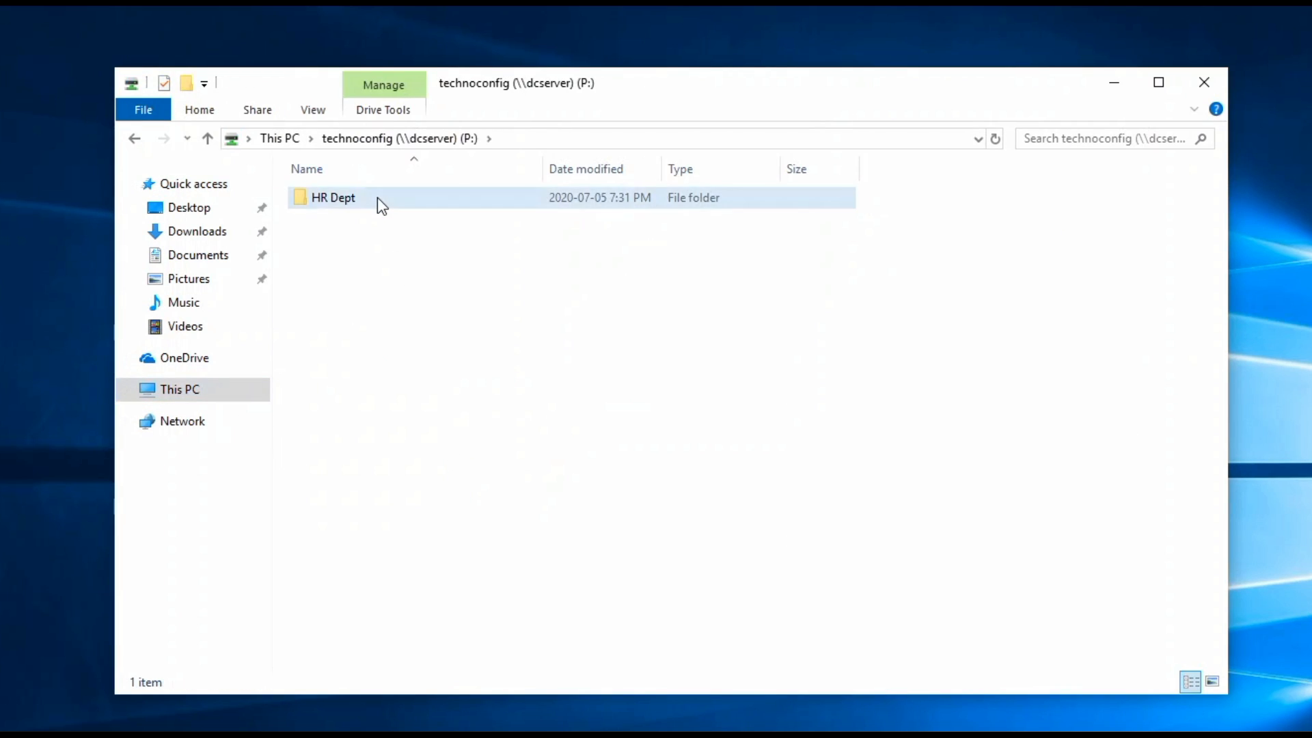
double_click(377, 199)
double_click(377, 198)
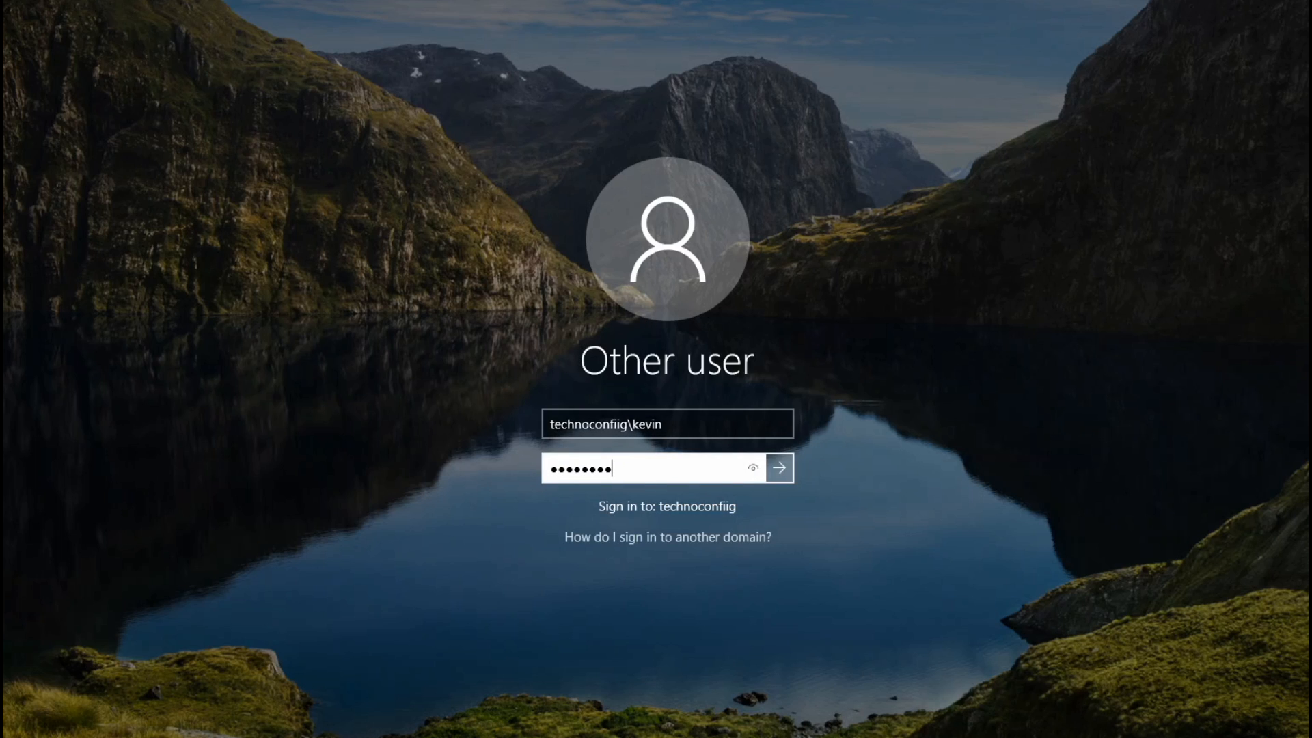
Submit the entered domain credentials to sign in as the other user.
key(Return)
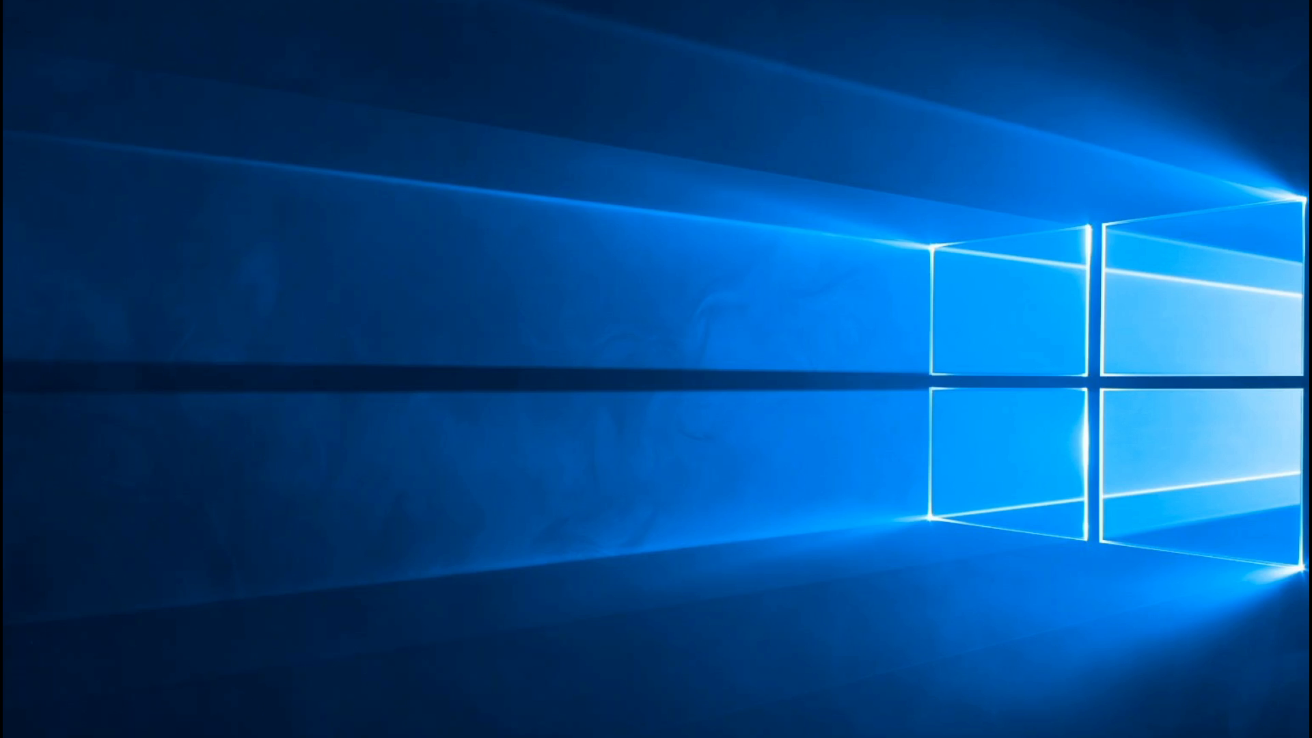
Open the P: drive from This PC and enter Sales Dept, its only visible folder.
key(super+e)
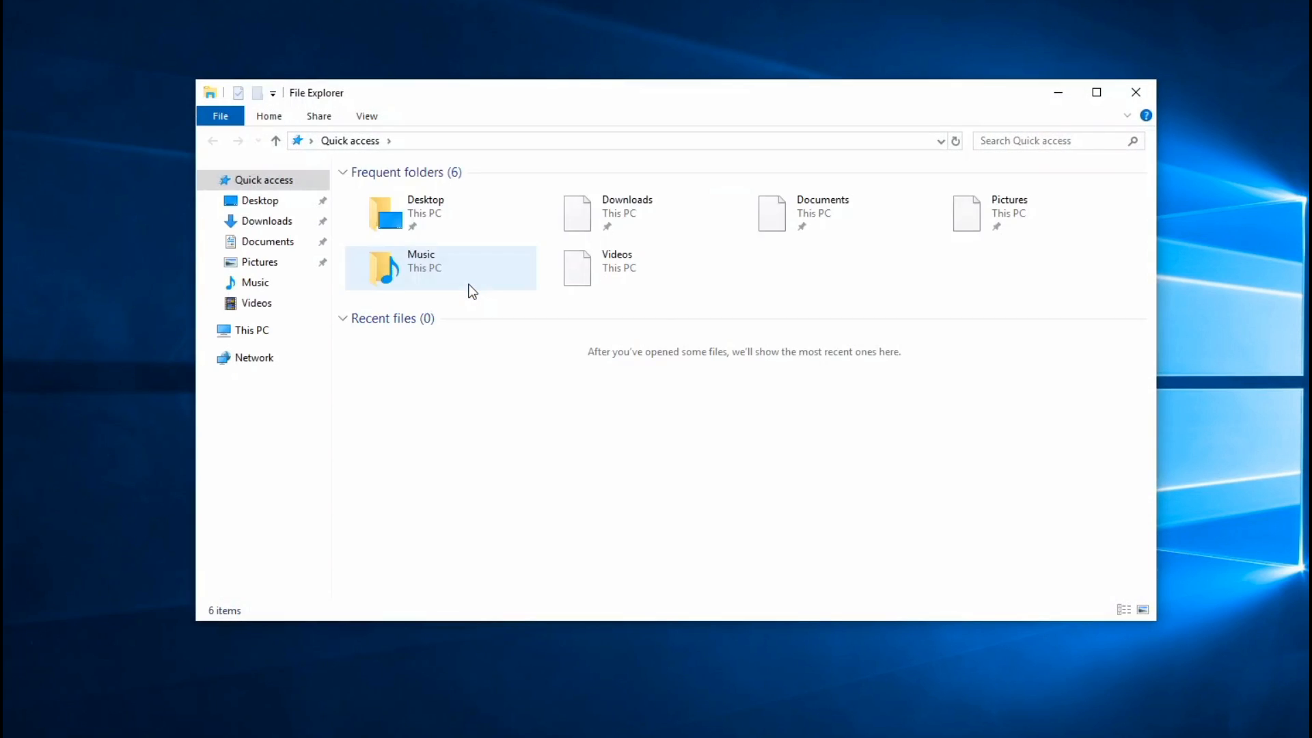
drag(536, 99, 527, 93)
click(252, 321)
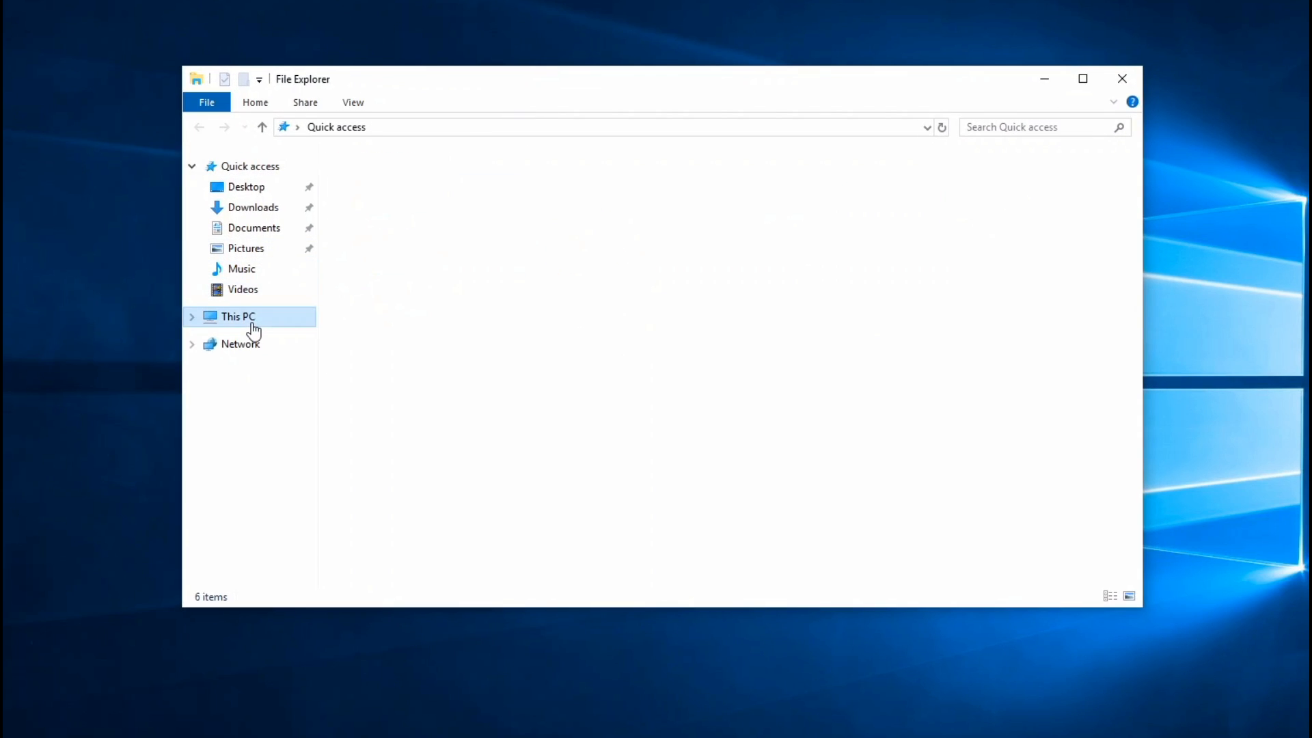
click(472, 448)
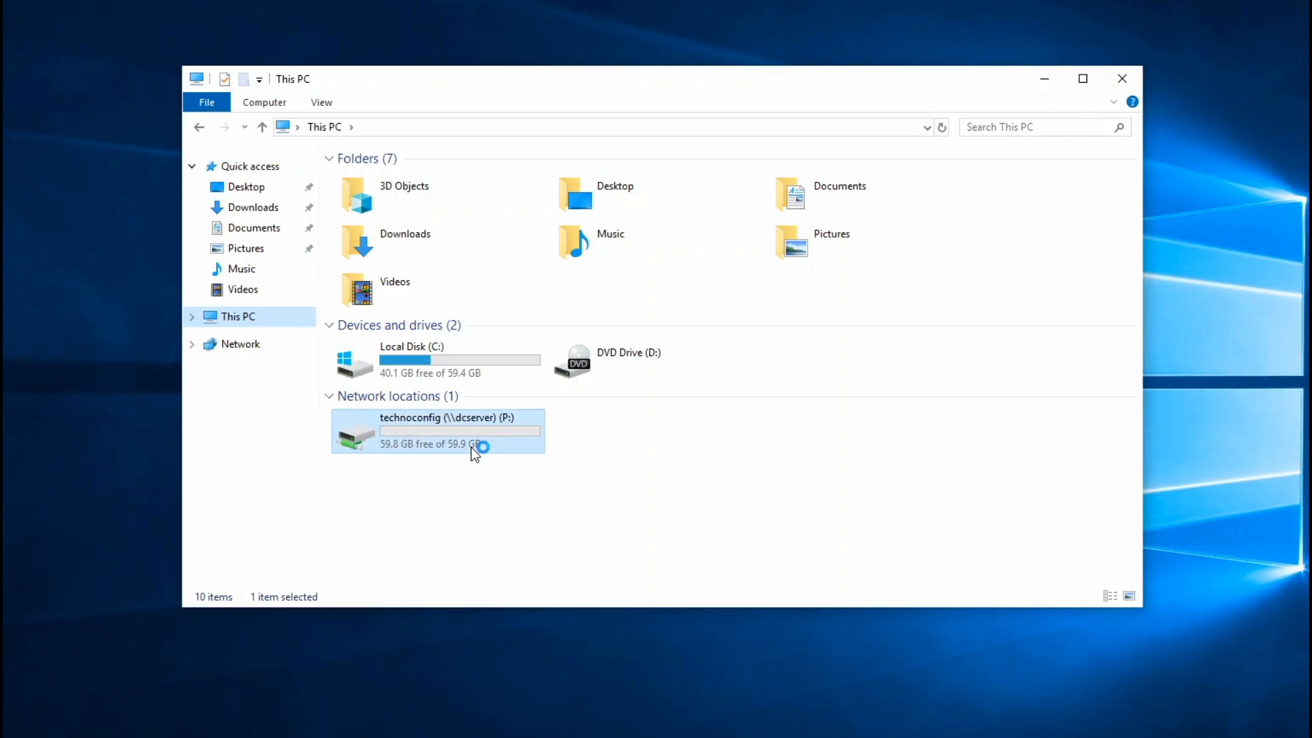
double_click(465, 428)
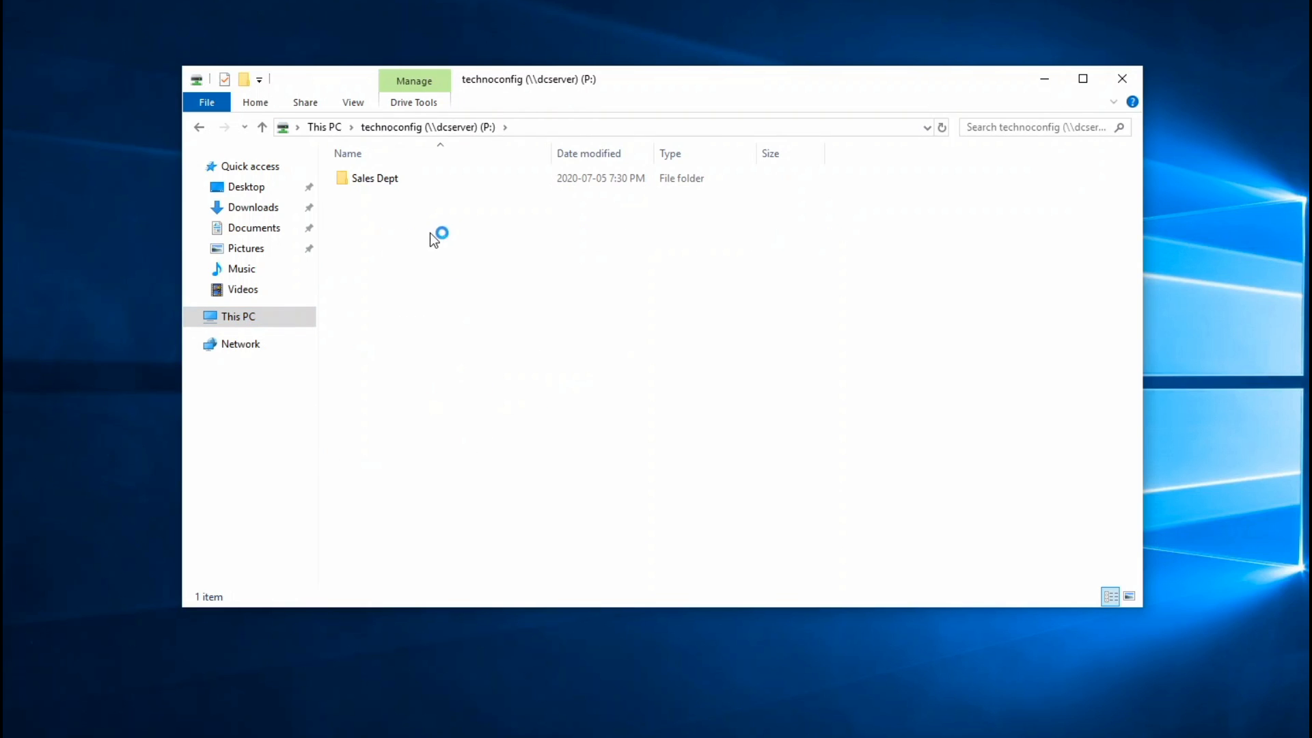
double_click(388, 185)
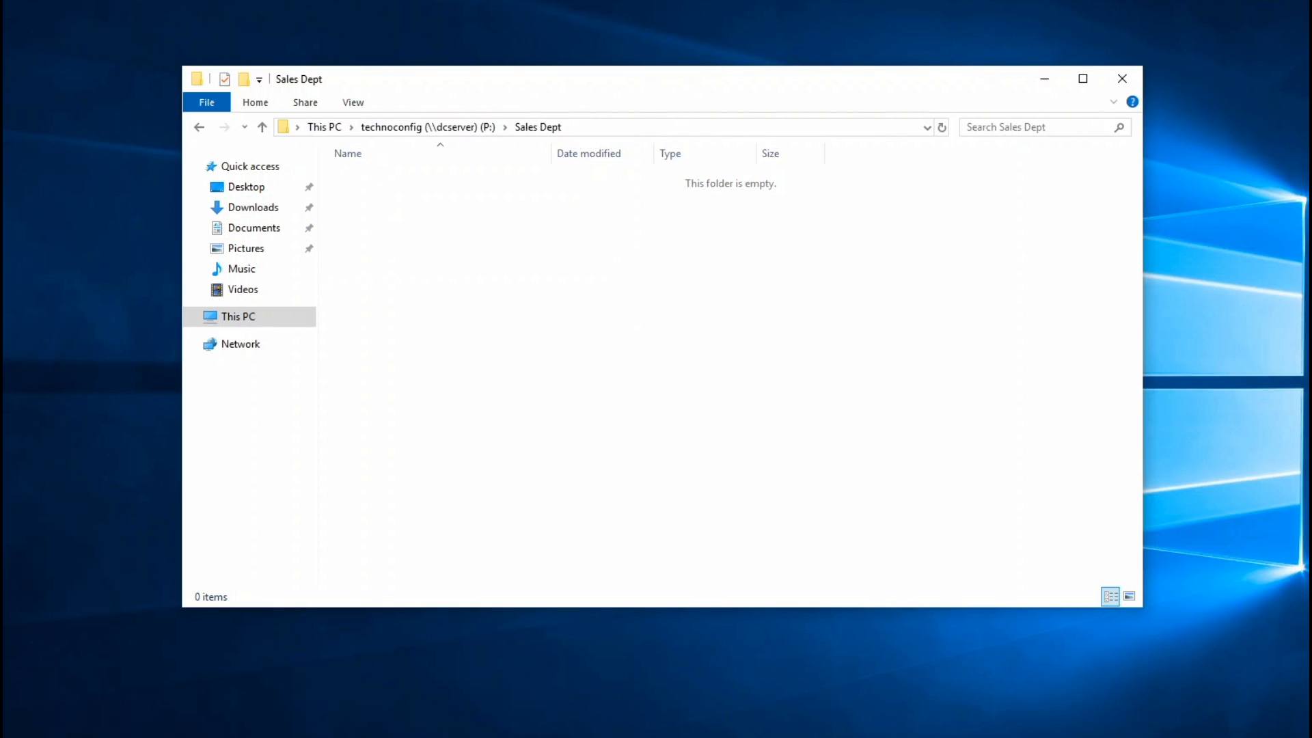
Try copying the Chrome shortcut into Sales Dept and cancel the Destination Folder Access Denied message.
drag(123, 102, 716, 273)
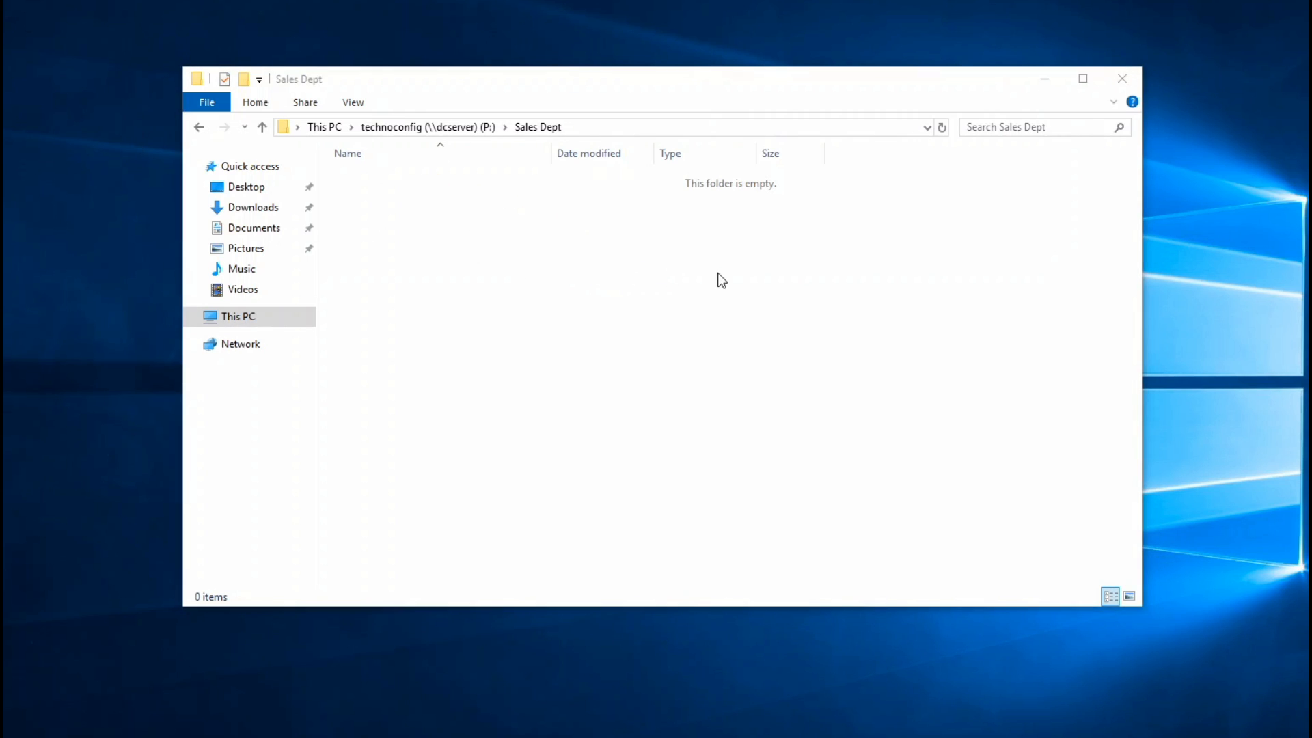
drag(210, 135, 606, 232)
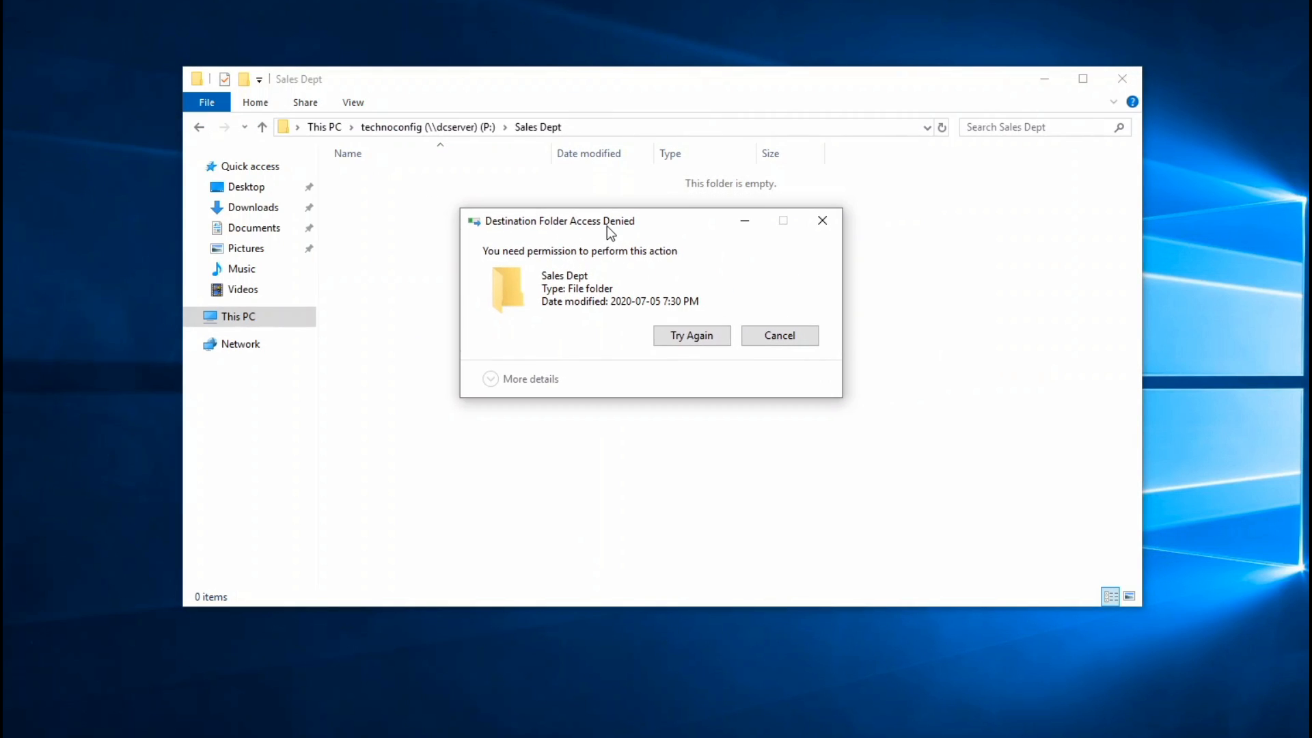
click(778, 336)
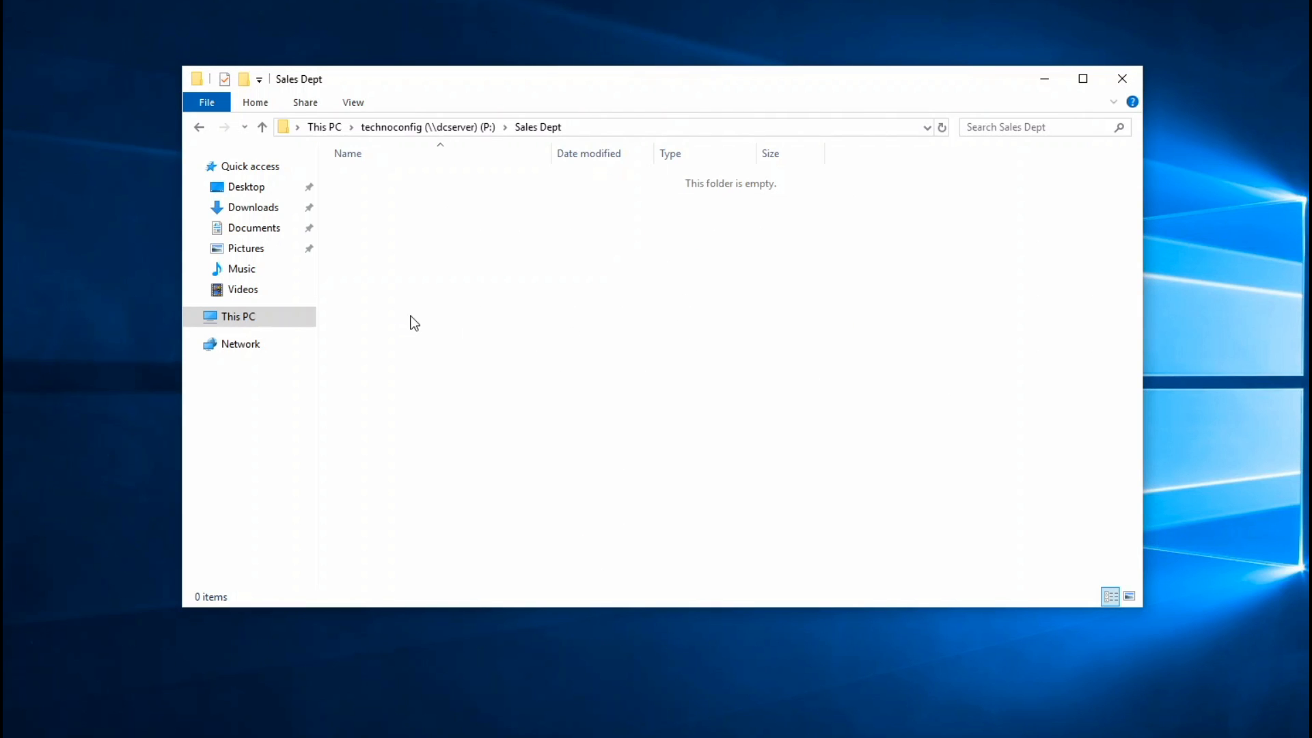